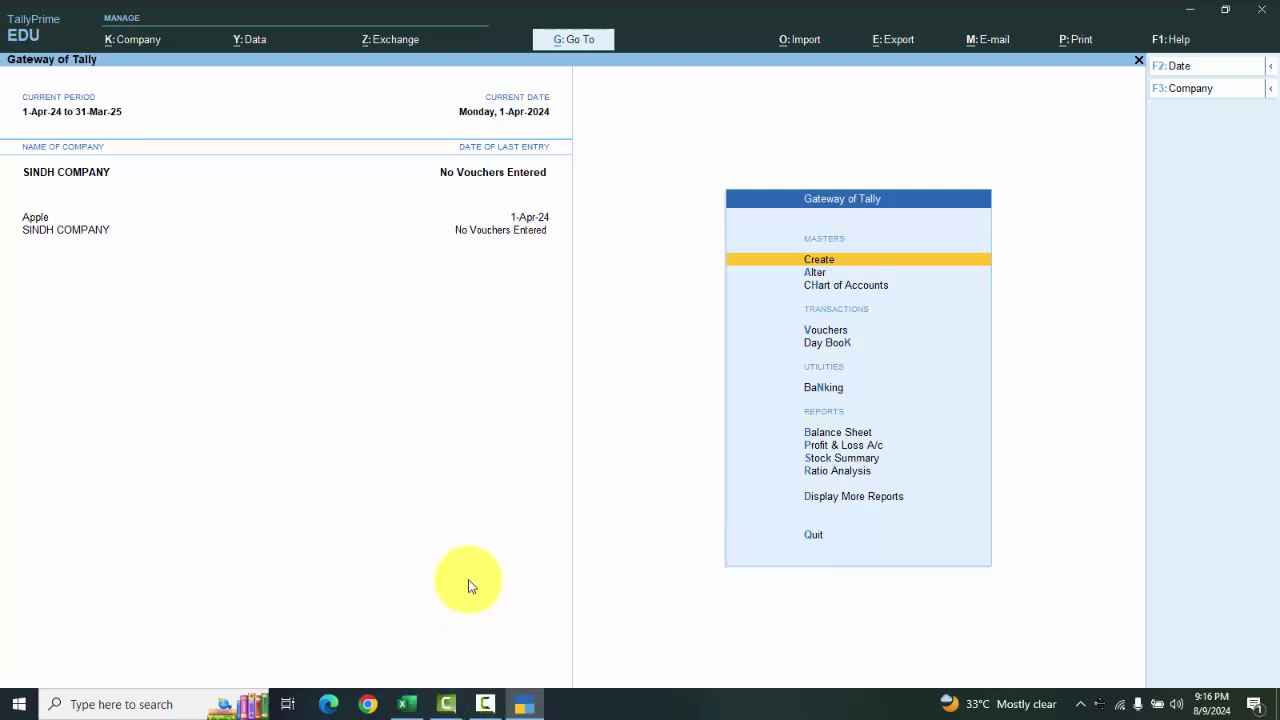
- Switch to the Accountant consaltancy work 1 workbook in Excel and open the CASH BOOK FORMAT 1 sheet
{"action": "left_click", "coordinate": [407, 708]}
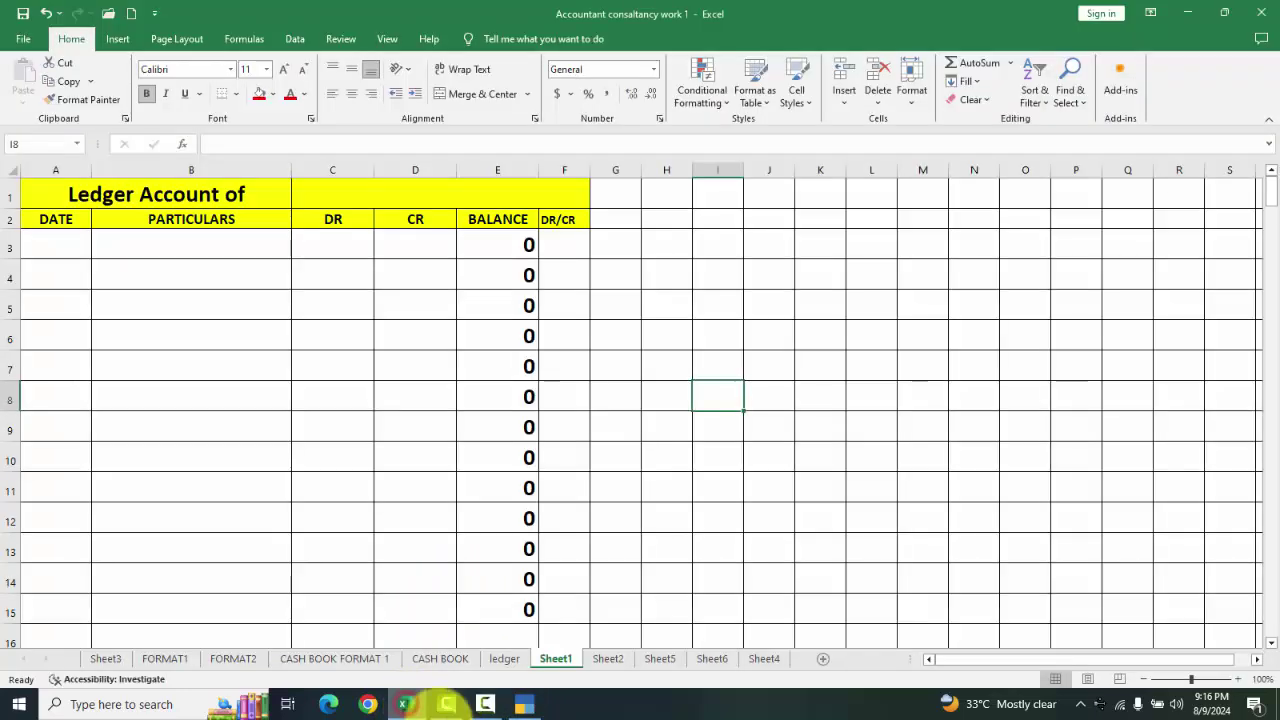
{"action": "left_click", "coordinate": [440, 515]}
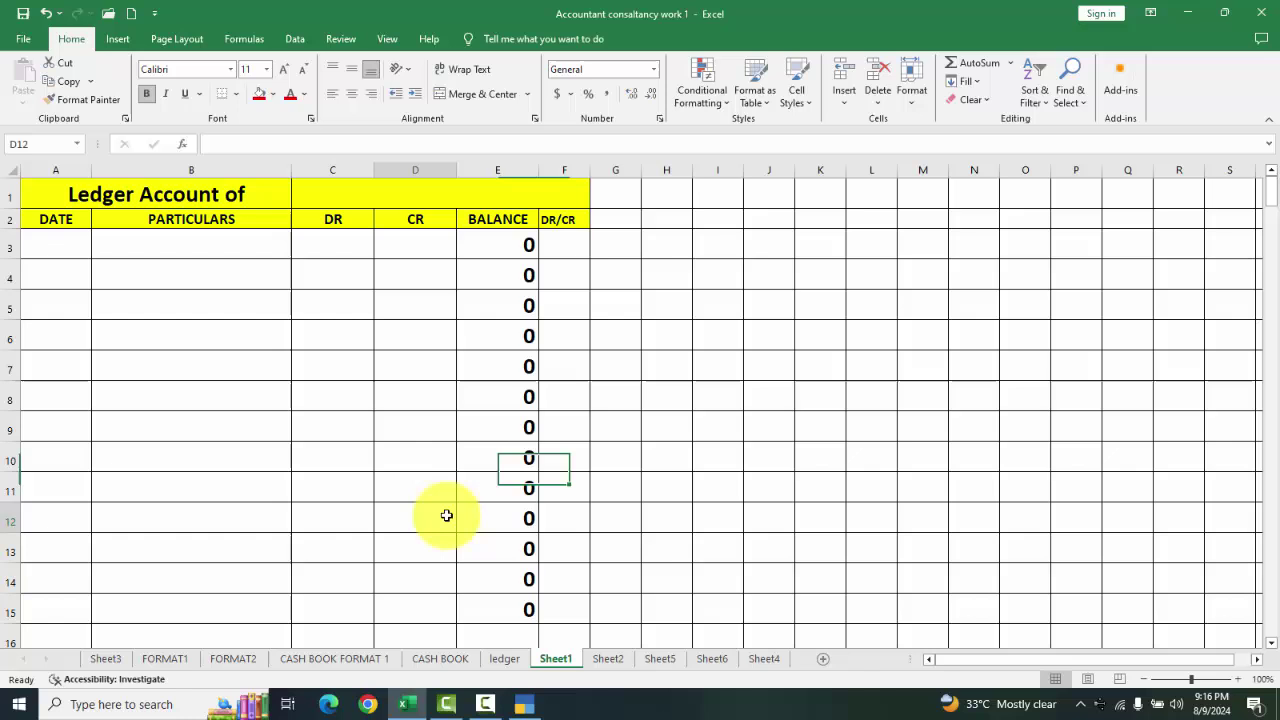
{"action": "left_click", "coordinate": [386, 656]}
{"action": "left_click", "coordinate": [394, 450]}
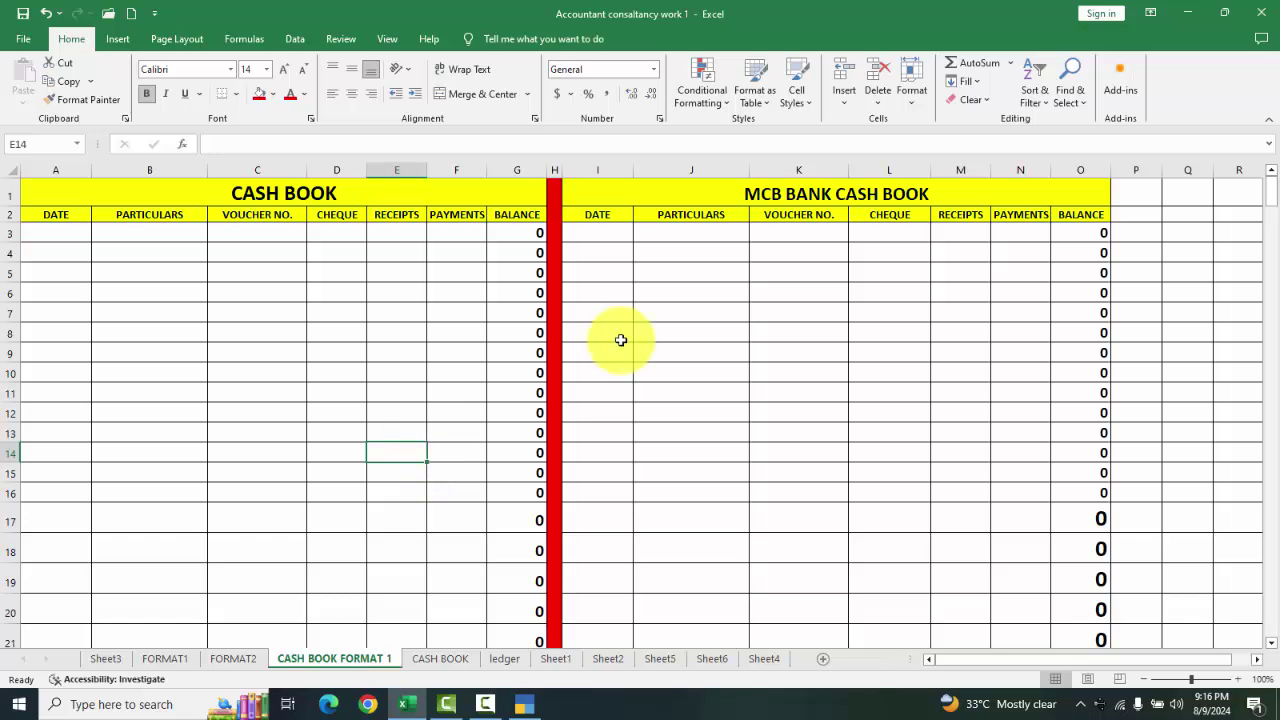
{"action": "left_click", "coordinate": [726, 317]}
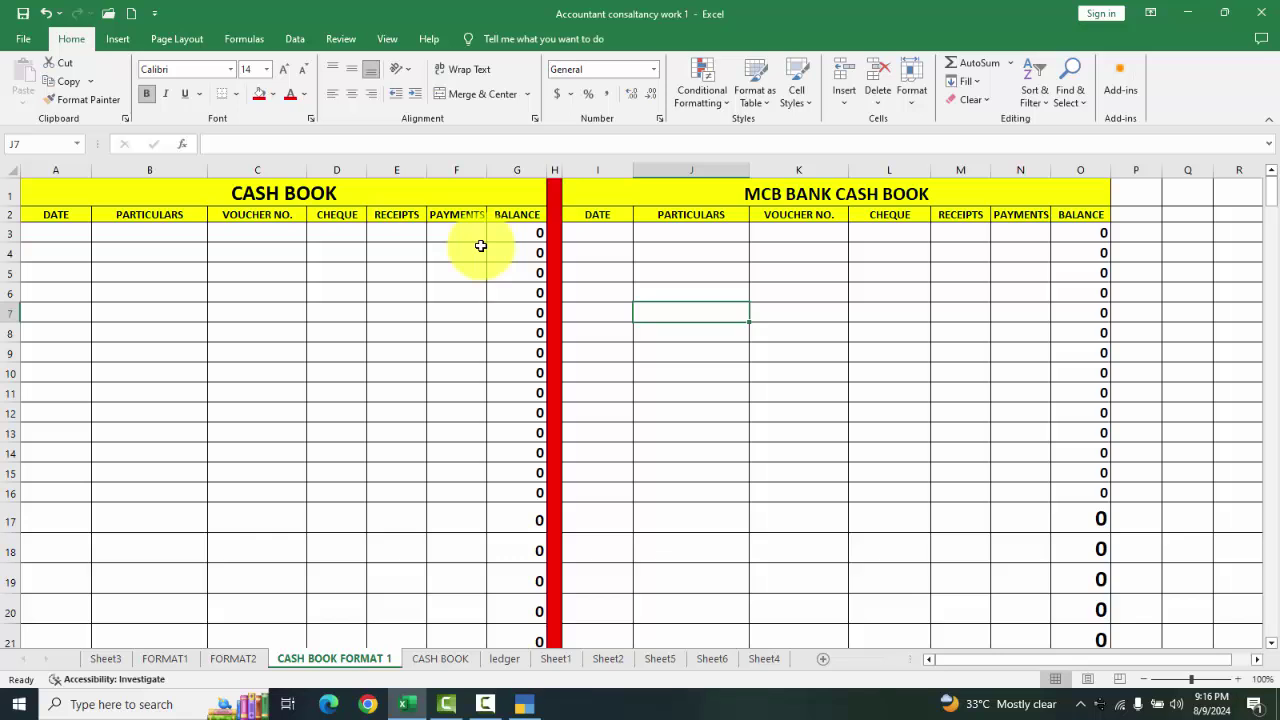
{"action": "left_click_drag", "start_coordinate": [420, 191], "coordinate": [424, 408]}
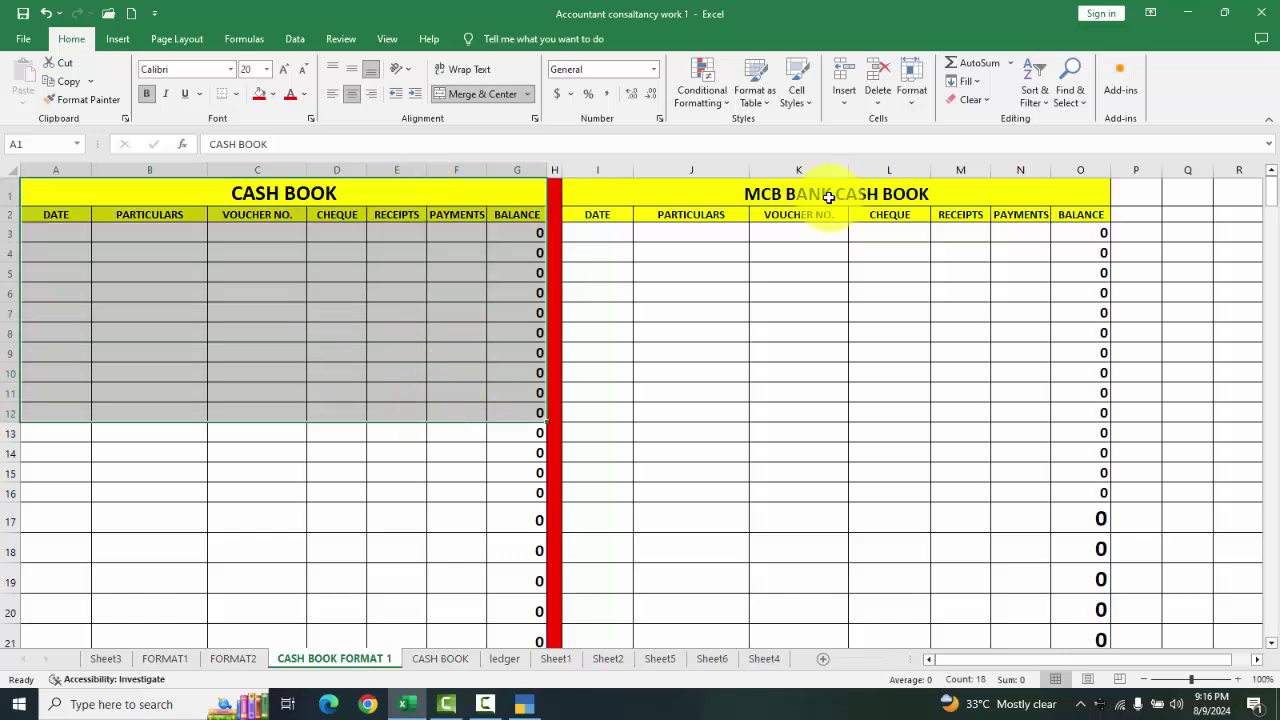
{"action": "left_click_drag", "start_coordinate": [829, 197], "coordinate": [834, 321]}
{"action": "left_click", "coordinate": [814, 285]}
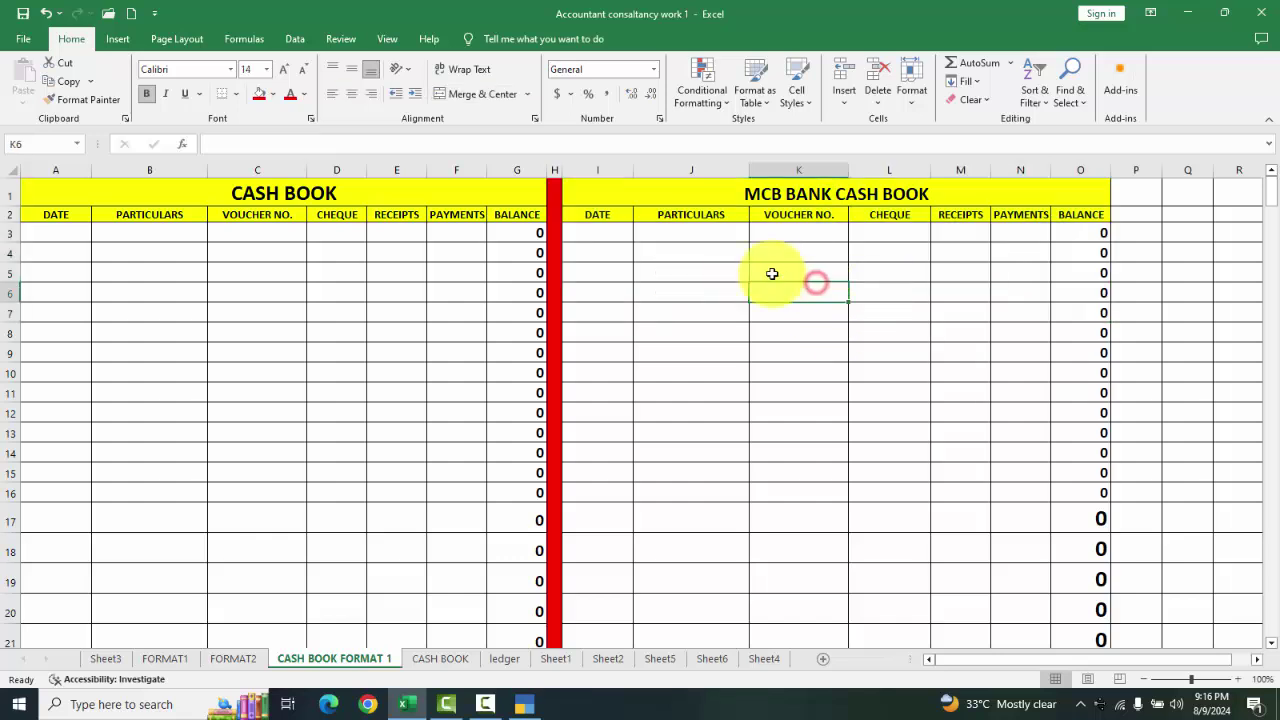
- Enter the date 1-1-024 and the particulars Capital in the first row of the CASH BOOK table
{"action": "left_click", "coordinate": [79, 237]}
{"action": "type", "text": "1-"}
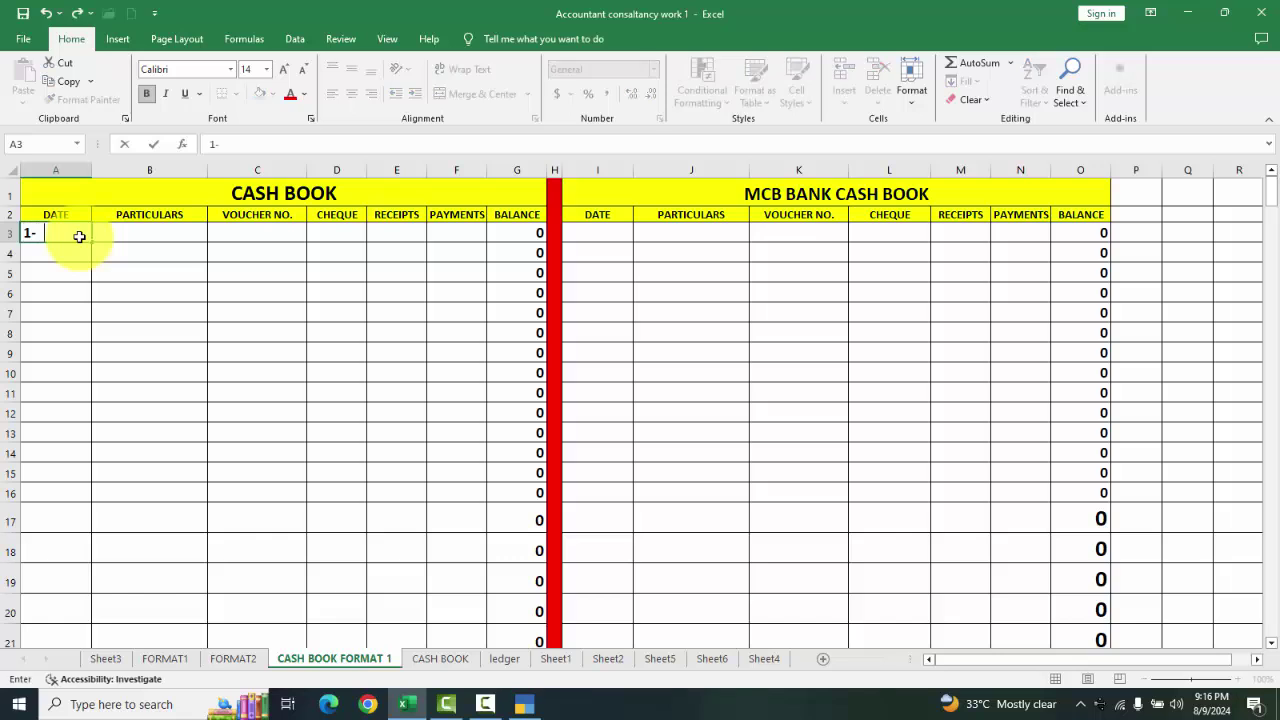
{"action": "type", "text": "1-024"}
{"action": "key", "text": "Tab"}
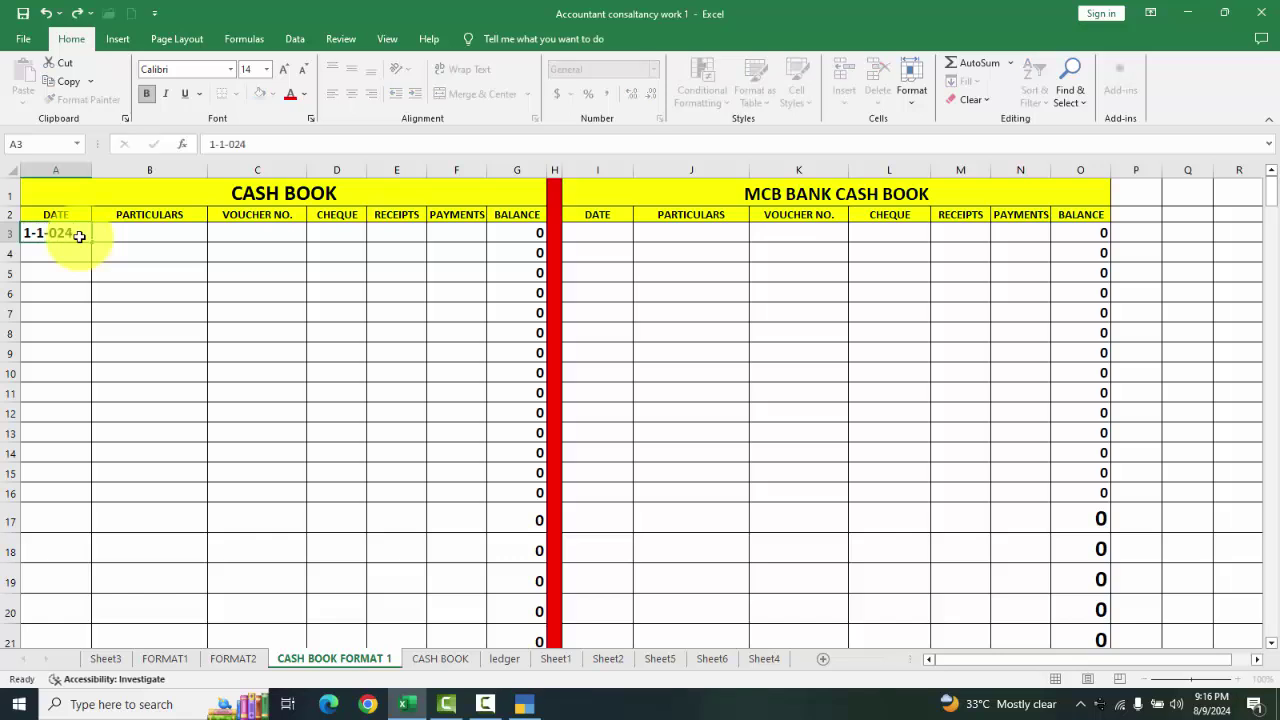
{"action": "type", "text": "CA"}
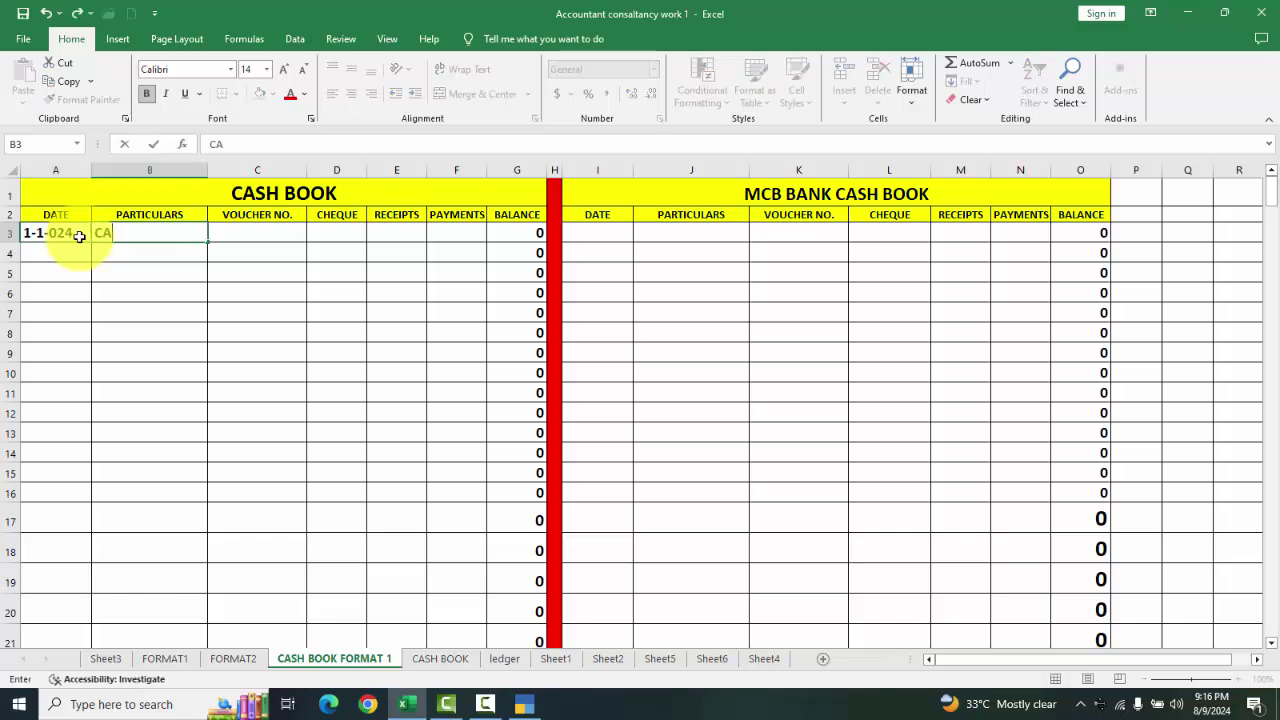
{"action": "type", "text": "PI"}
{"action": "type", "text": "apital"}
{"action": "key", "text": "Tab"}
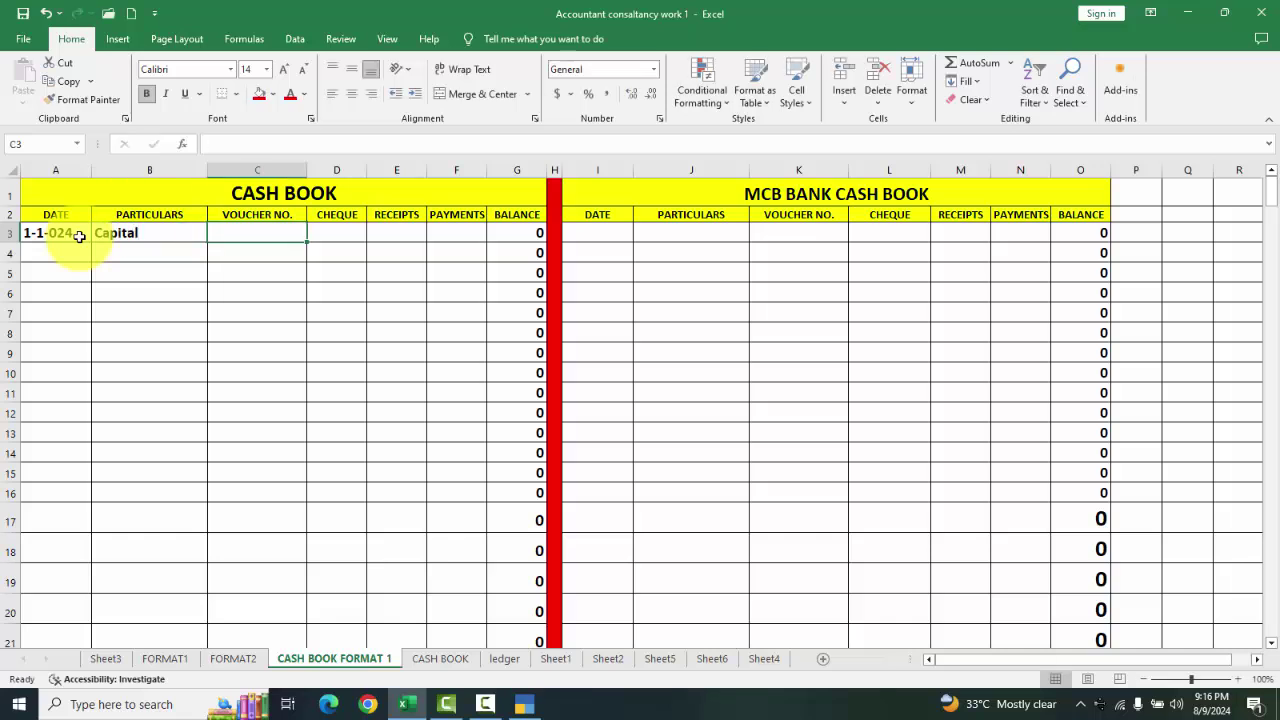
- Complete the Capital entry in the CASH BOOK with voucher number RV1 and a receipt of 300000
{"action": "type", "text": "RV"}
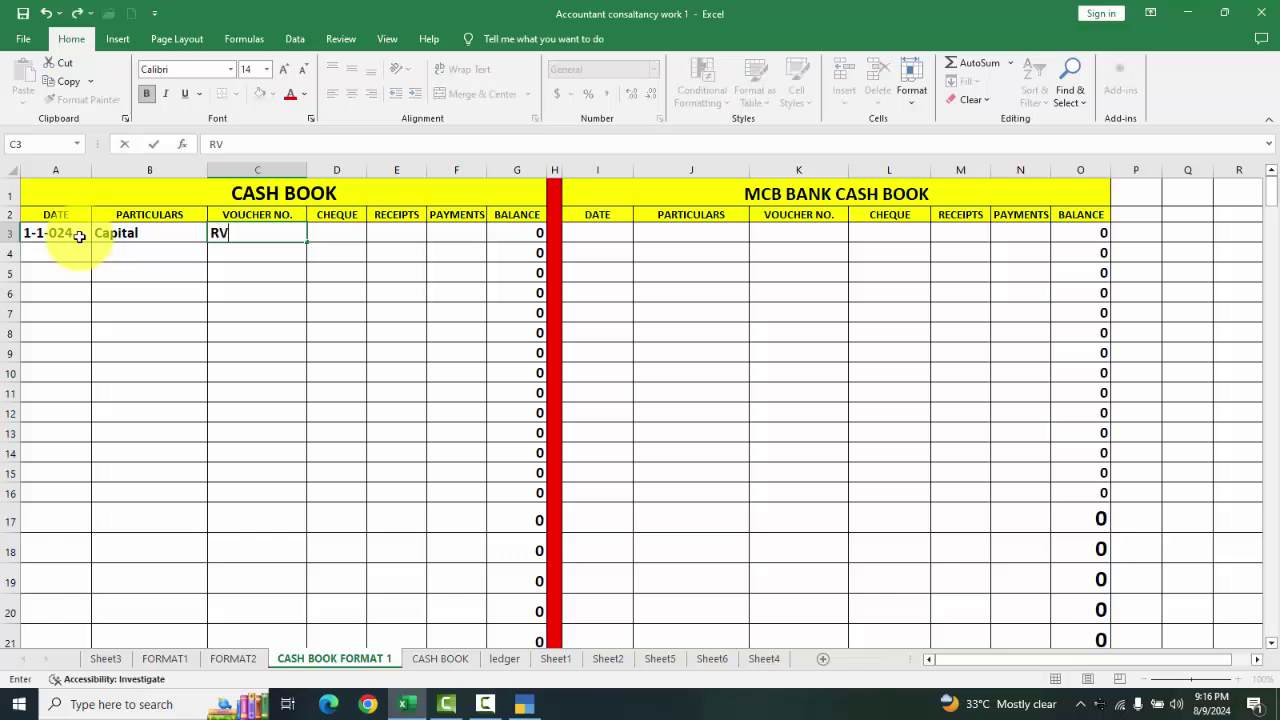
{"action": "type", "text": "1"}
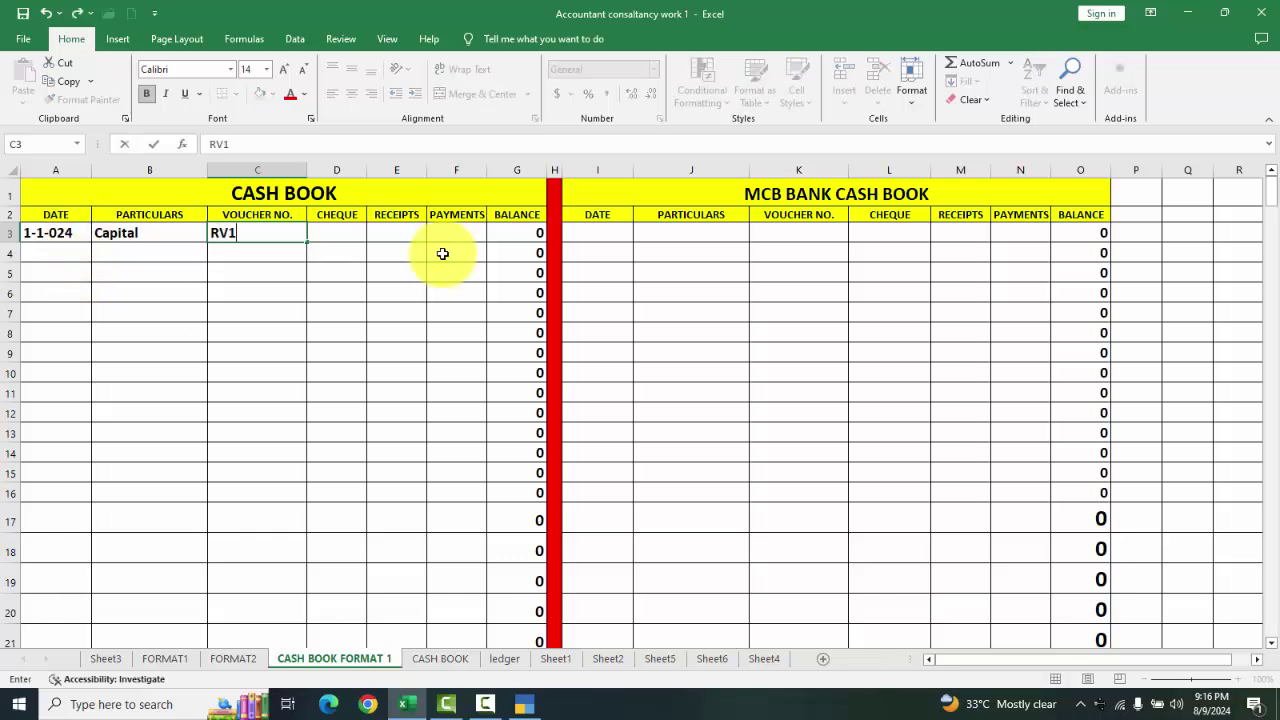
{"action": "left_click", "coordinate": [383, 231]}
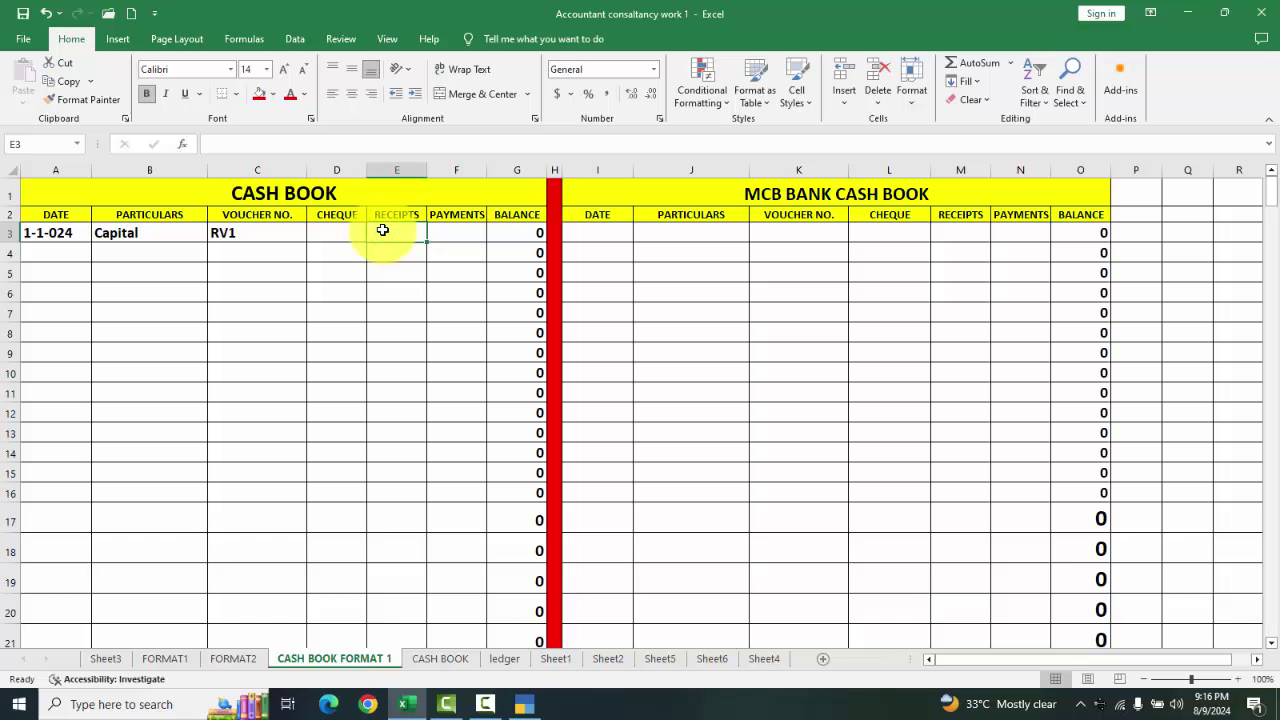
{"action": "type", "text": "3000"}
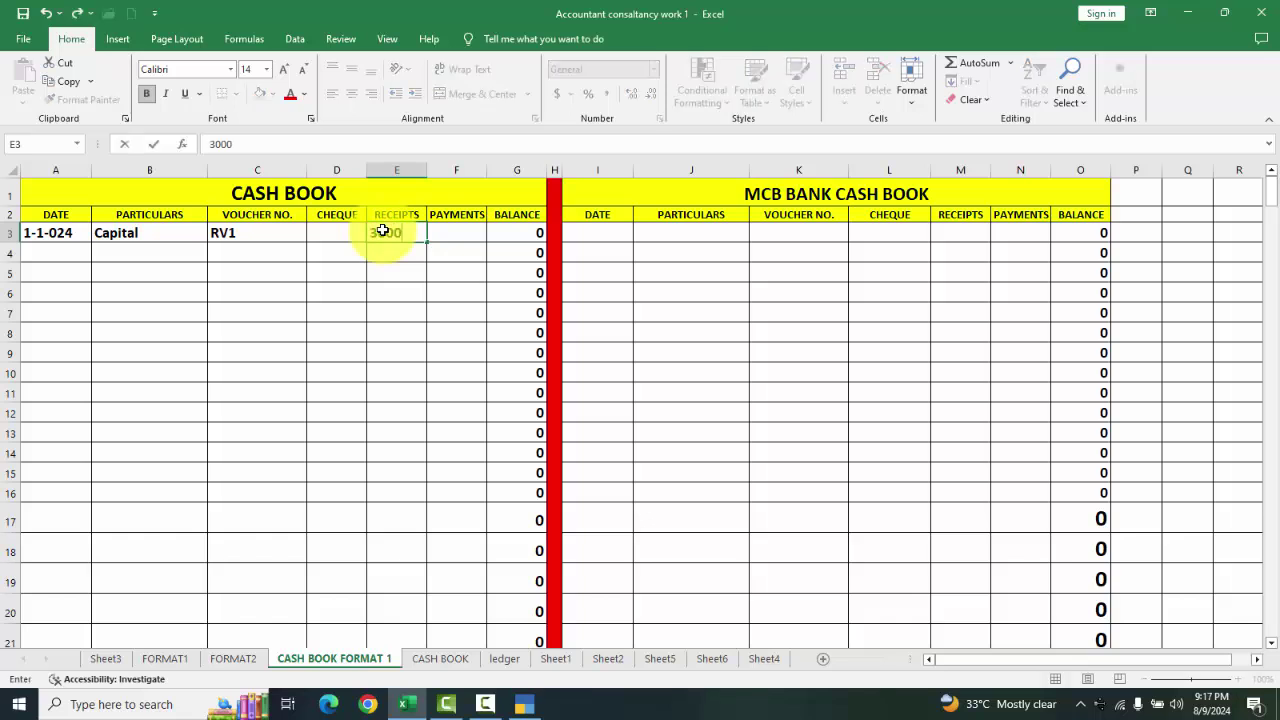
{"action": "type", "text": "00"}
{"action": "key", "text": "Return"}
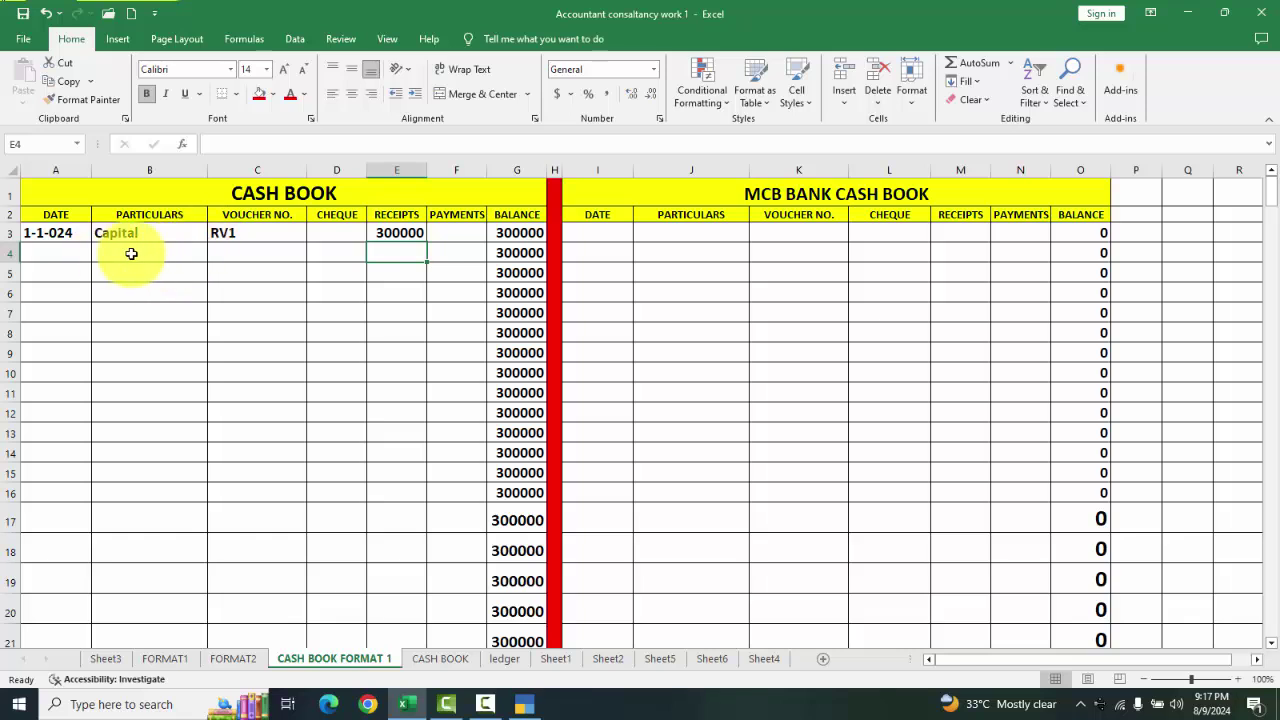
- Copy the Capital entry's date, particulars and voucher number into the first row of the MCB BANK CASH BOOK
{"action": "left_click_drag", "start_coordinate": [47, 233], "coordinate": [224, 232]}
{"action": "key", "text": "ctrl+c"}
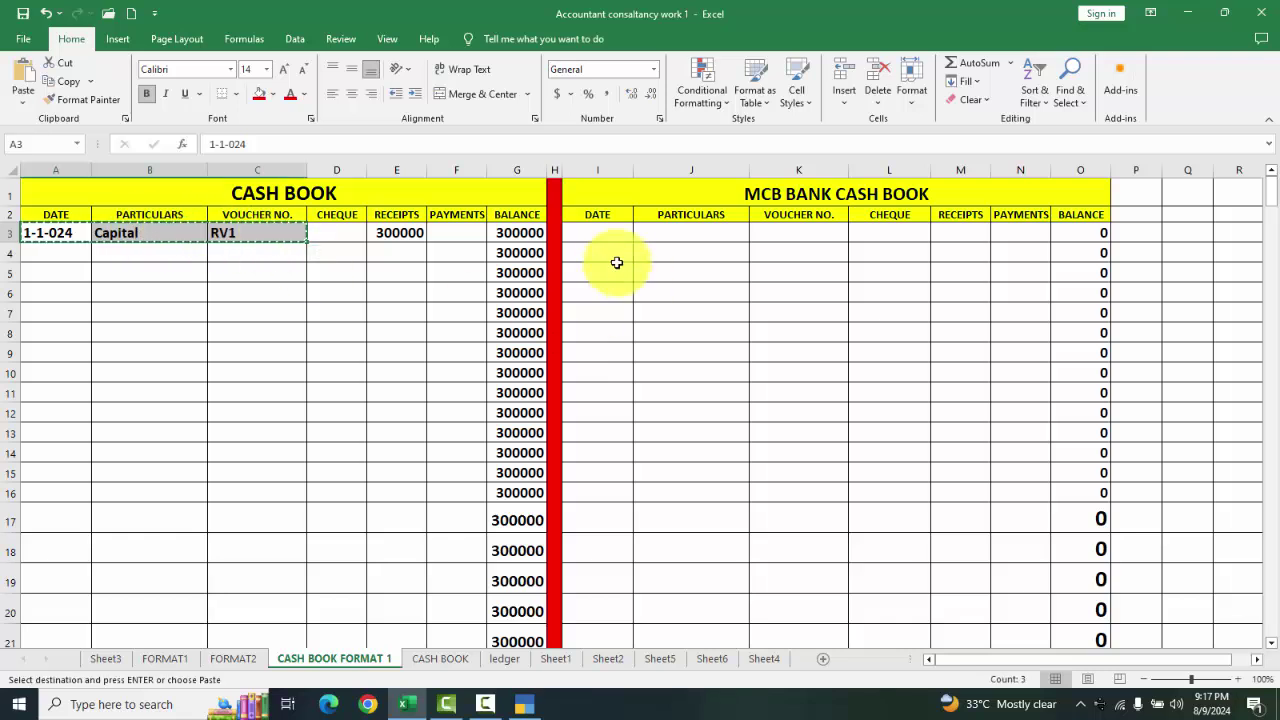
{"action": "left_click", "coordinate": [608, 231]}
{"action": "right_click", "coordinate": [608, 231]}
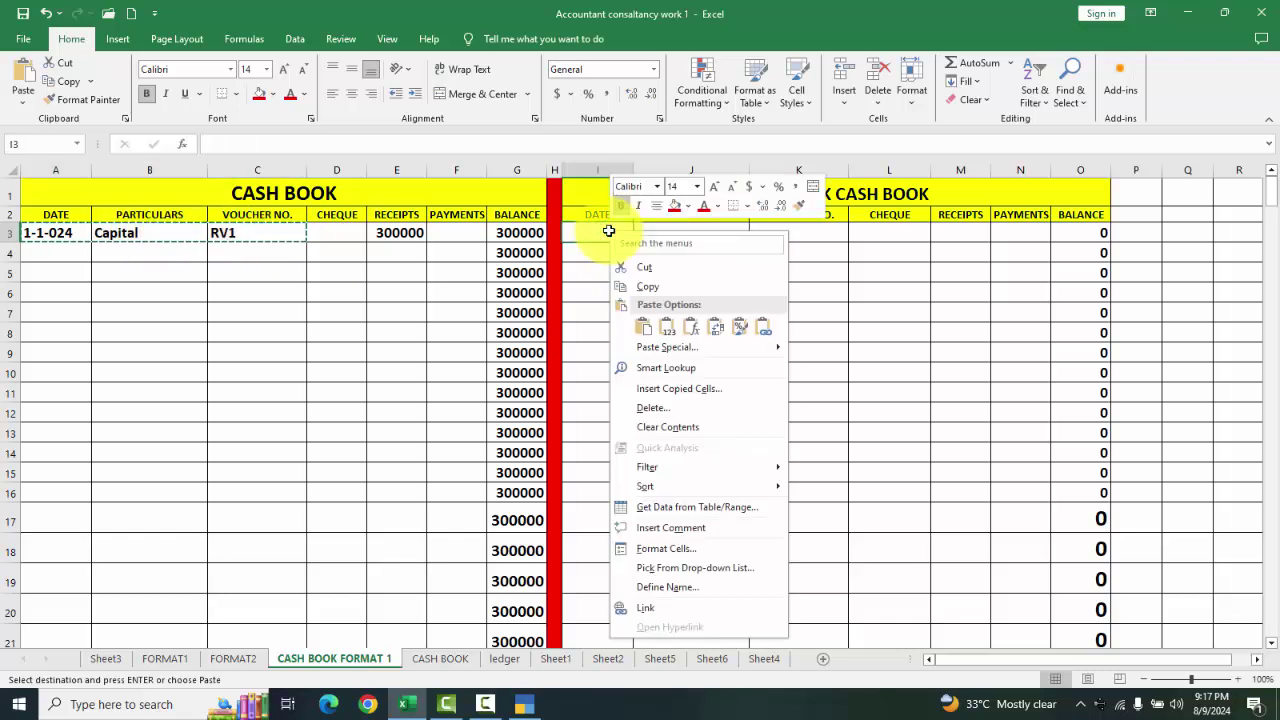
{"action": "left_click", "coordinate": [645, 327]}
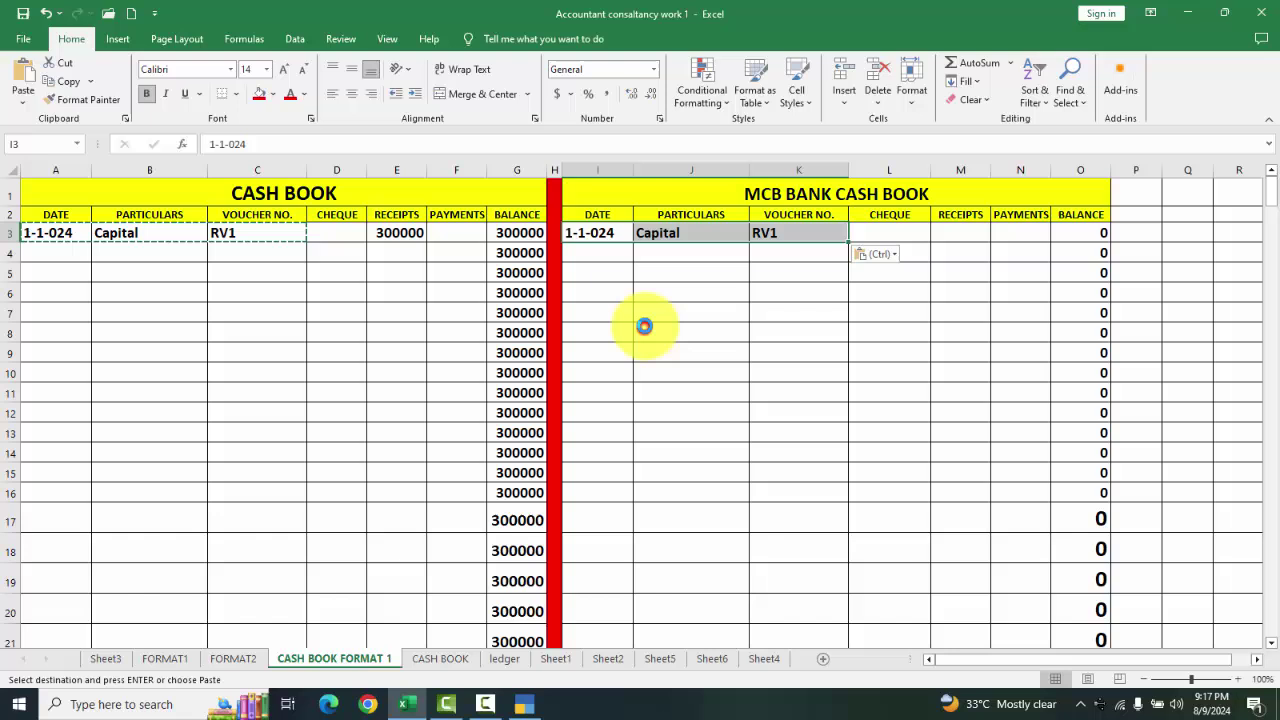
- Change the voucher number of the Capital entry in the MCB BANK CASH BOOK to RV2
{"action": "left_click", "coordinate": [779, 235]}
{"action": "left_click", "coordinate": [251, 147]}
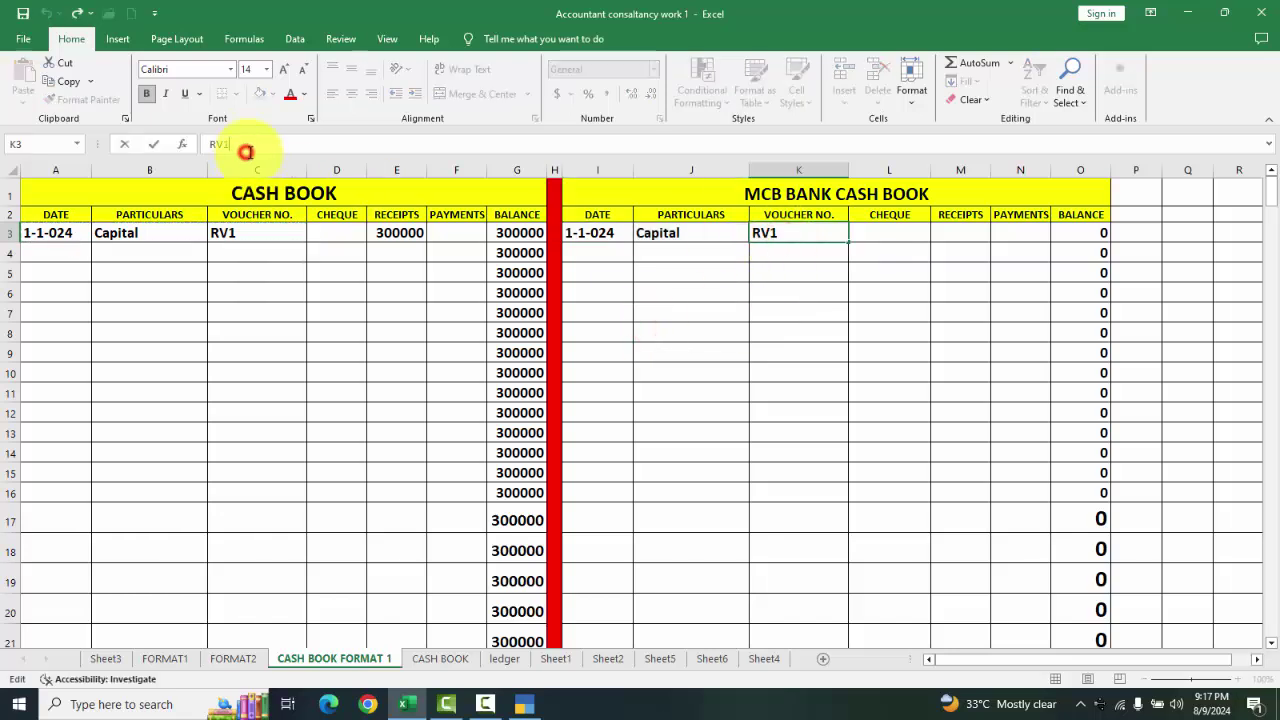
{"action": "key", "text": "BackSpace"}
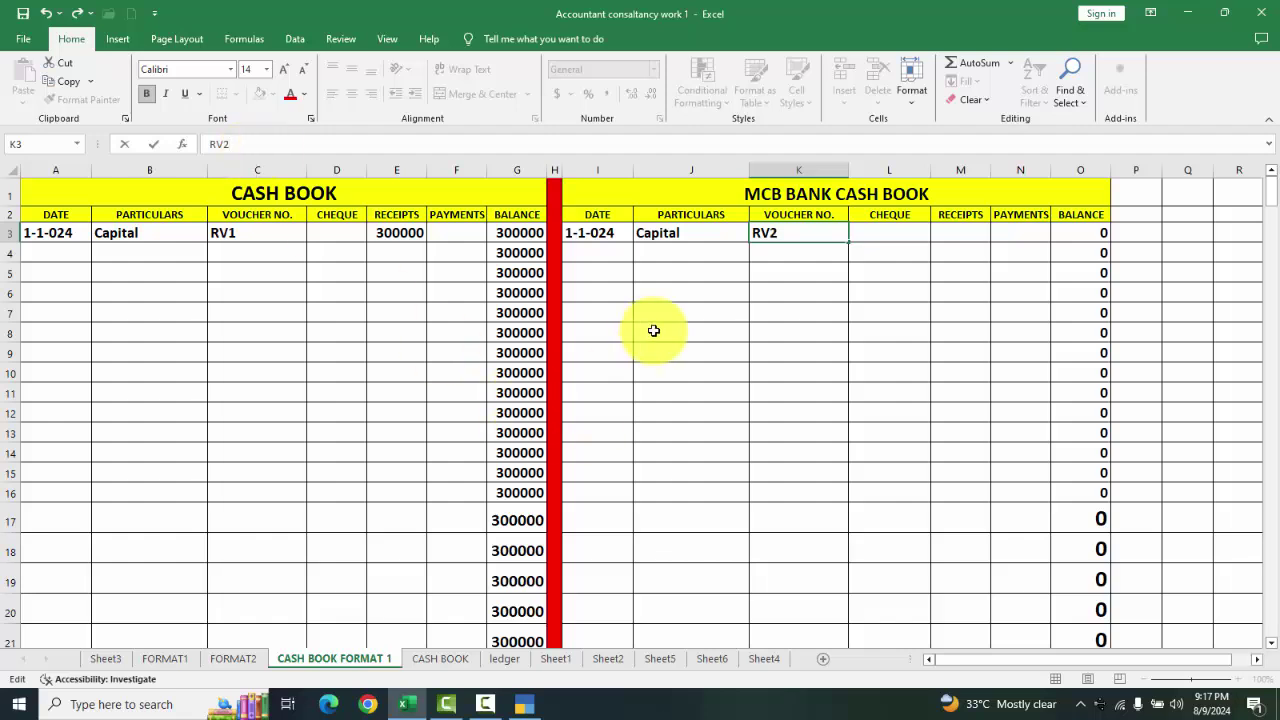
{"action": "left_click", "coordinate": [727, 337]}
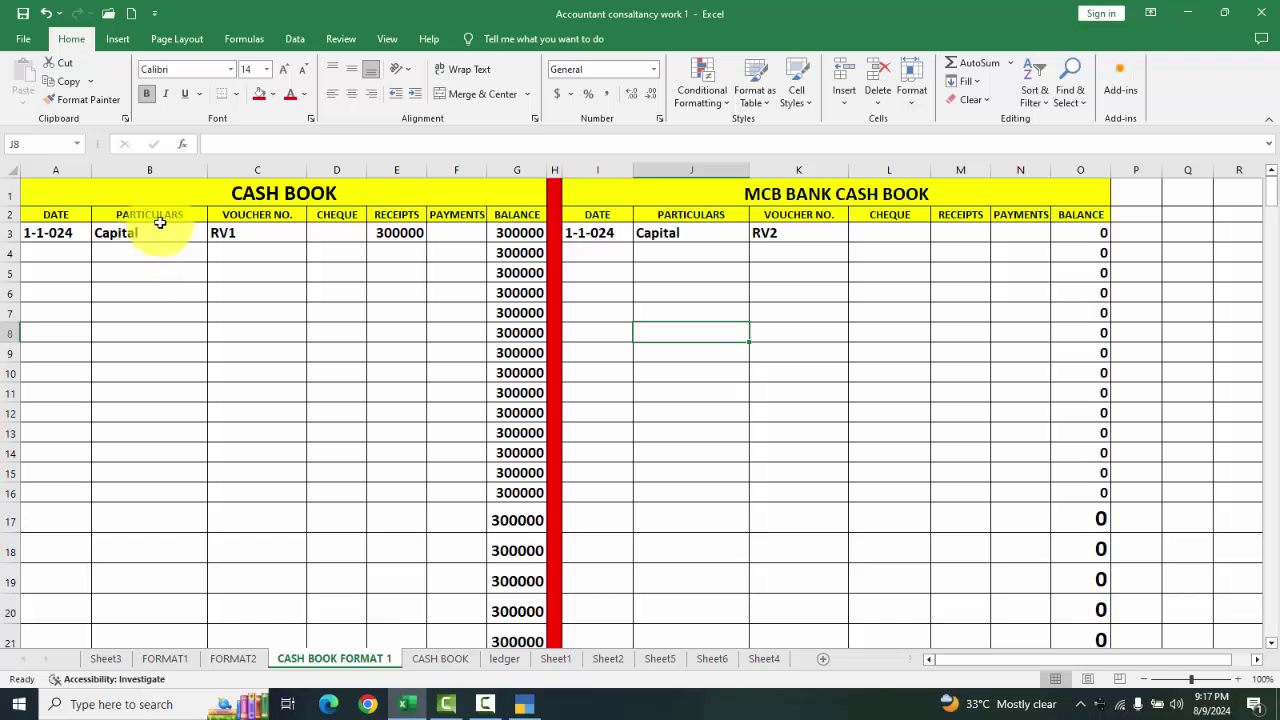
- Enter a receipt of 200000 for the Capital entry in the MCB BANK CASH BOOK
{"action": "left_click_drag", "start_coordinate": [380, 213], "coordinate": [397, 413]}
{"action": "left_click_drag", "start_coordinate": [955, 215], "coordinate": [957, 333]}
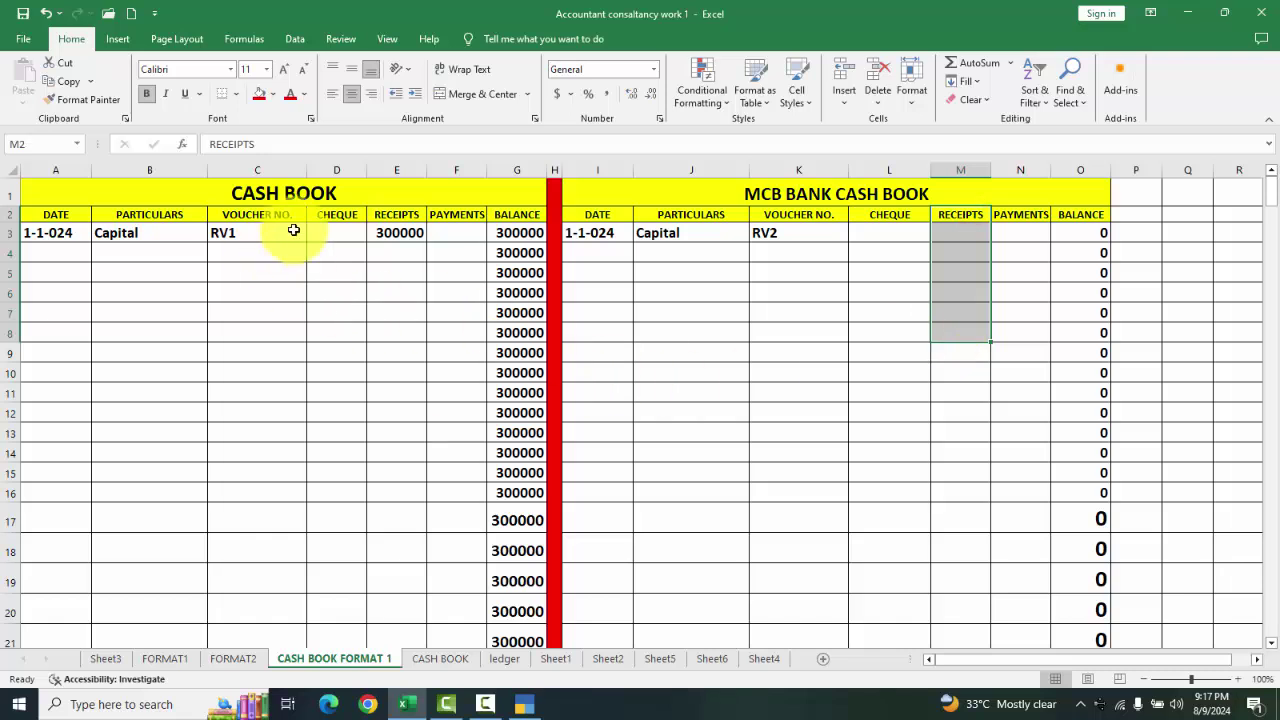
{"action": "left_click", "coordinate": [400, 233]}
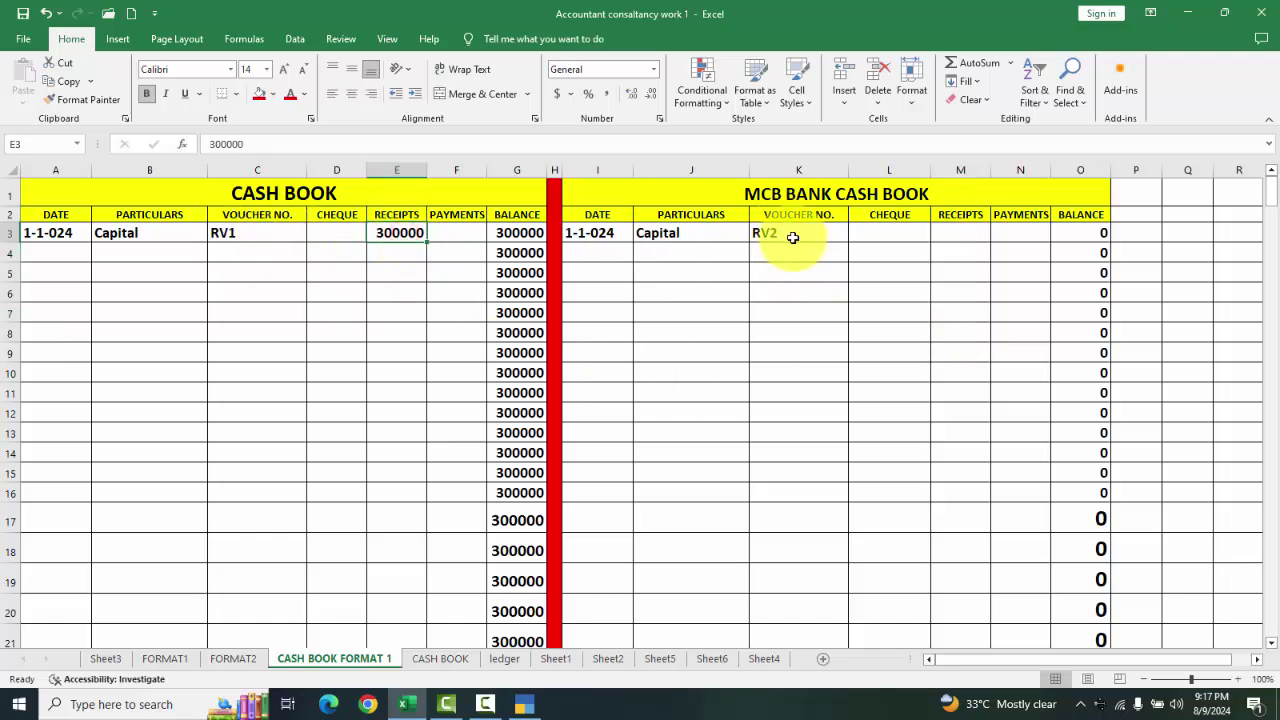
{"action": "left_click", "coordinate": [963, 230]}
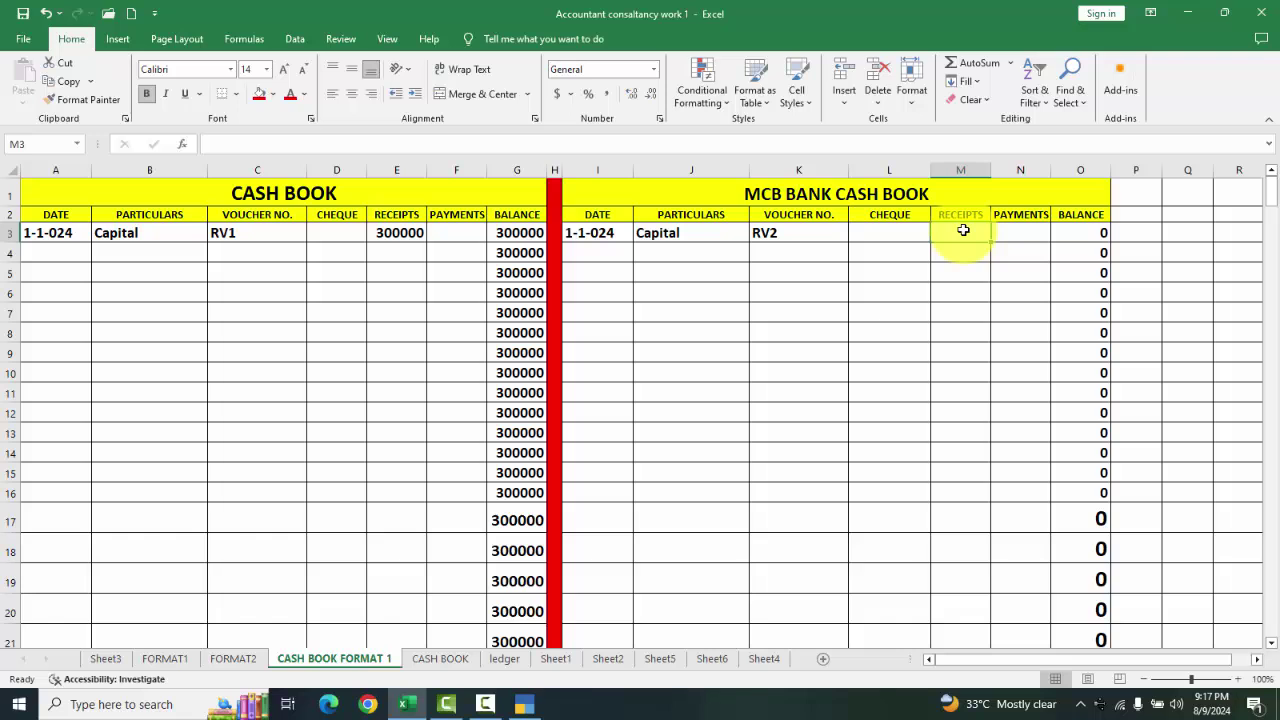
{"action": "type", "text": "2000"}
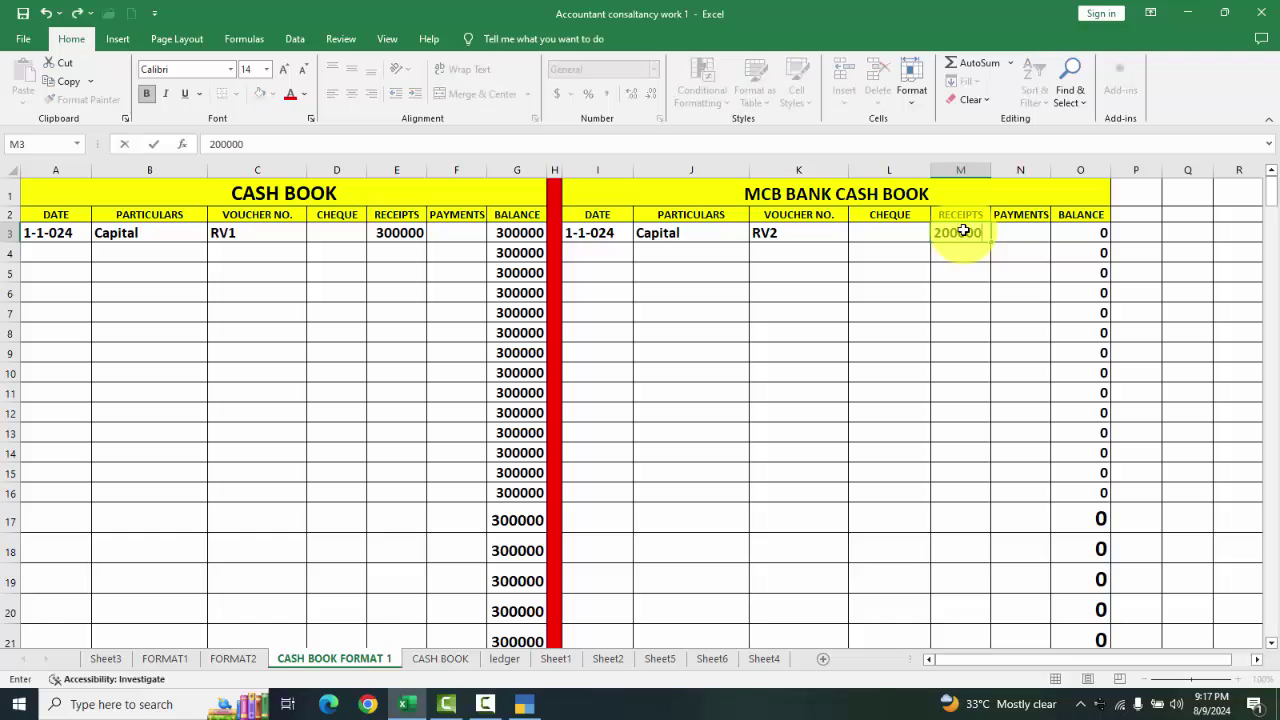
{"action": "type", "text": "00"}
{"action": "key", "text": "Return"}
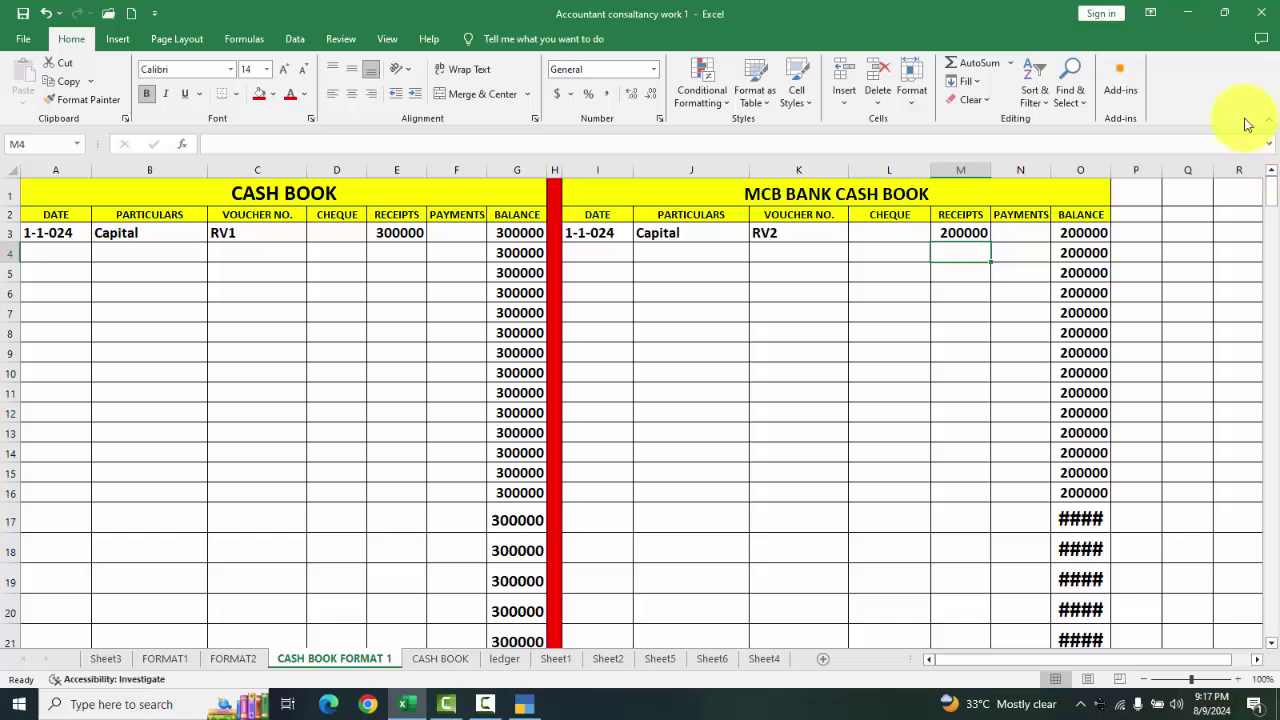
- Set a uniform font size of 14 for the BALANCE column of the MCB BANK CASH BOOK
{"action": "left_click", "coordinate": [1069, 155]}
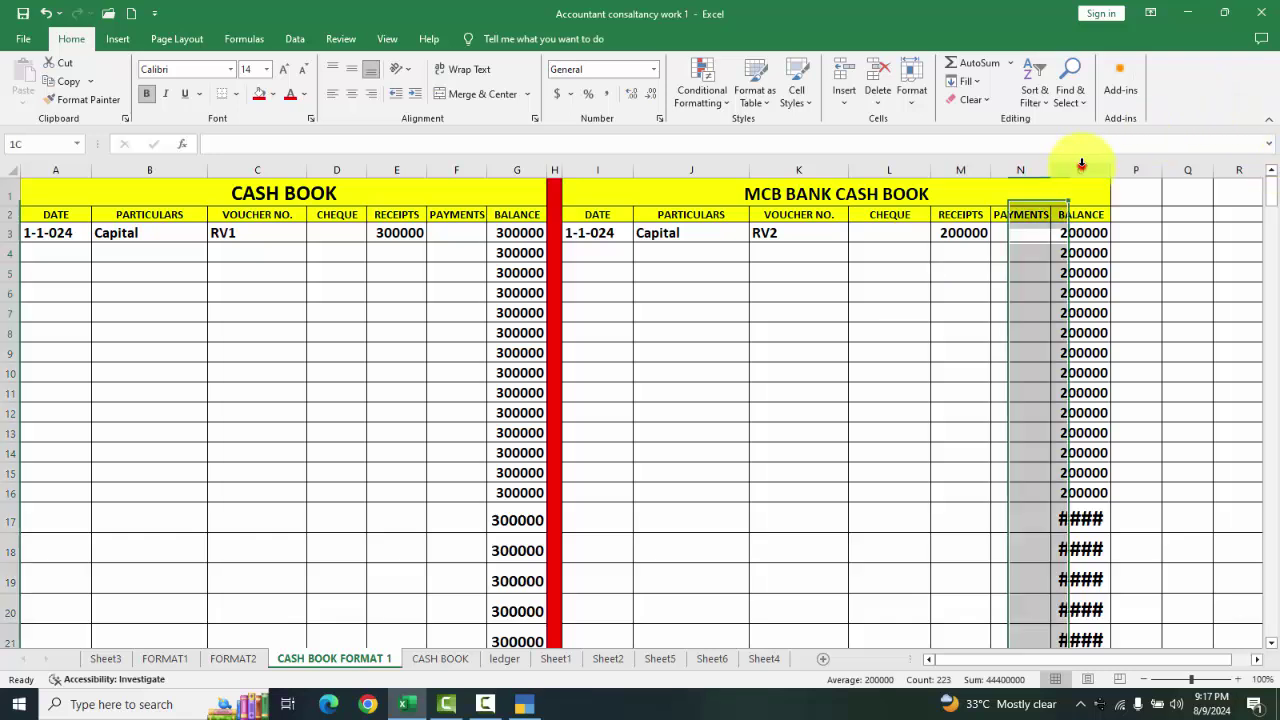
{"action": "left_click", "coordinate": [305, 76]}
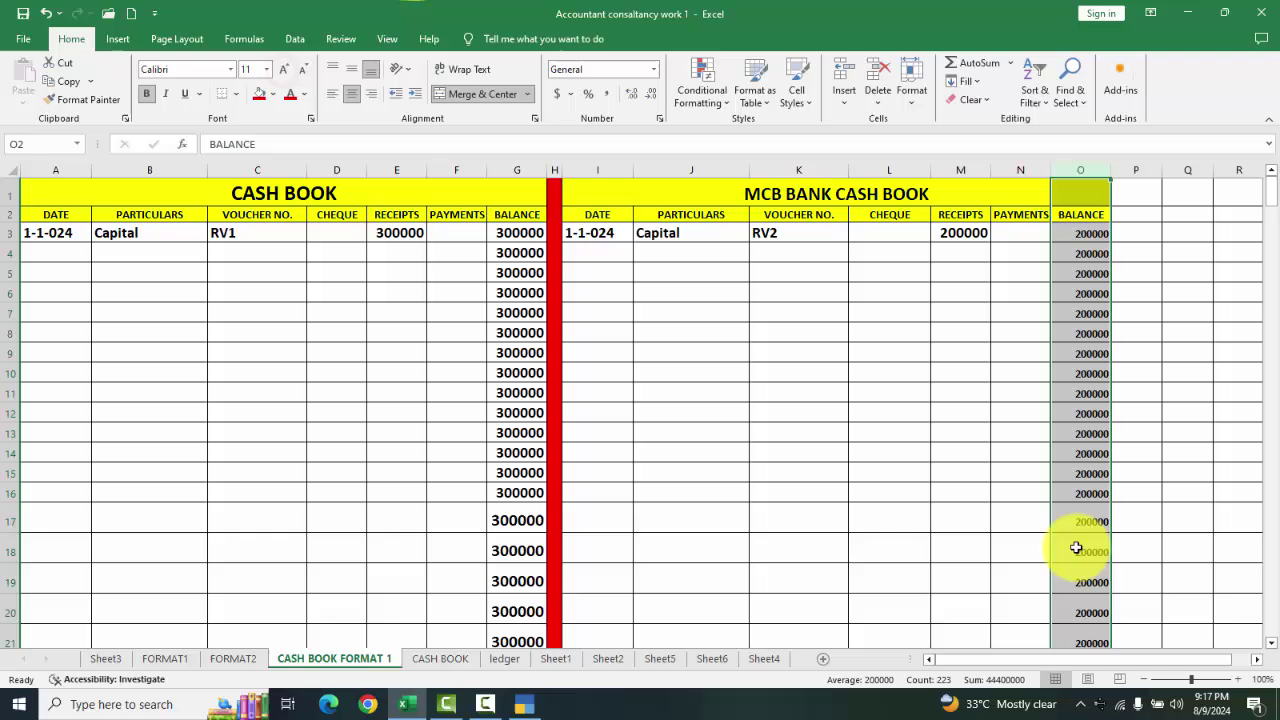
{"action": "left_click", "coordinate": [285, 72]}
{"action": "left_click", "coordinate": [285, 74]}
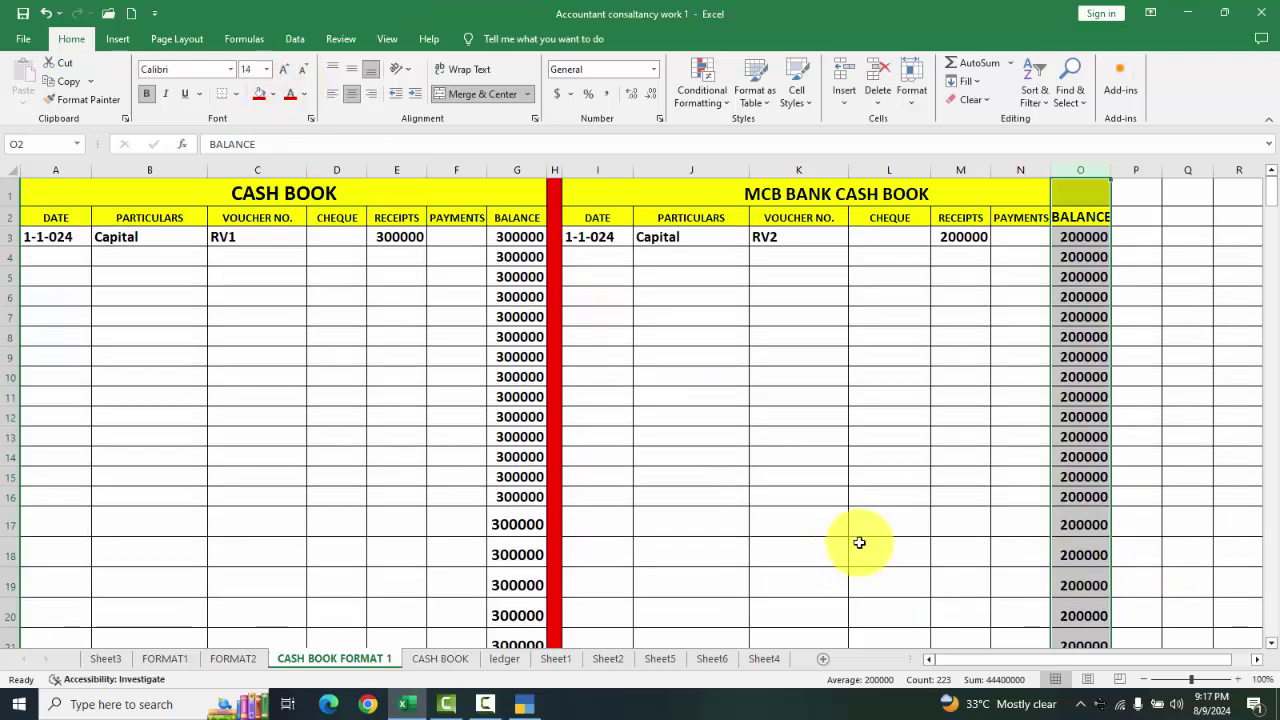
{"action": "left_click", "coordinate": [855, 512]}
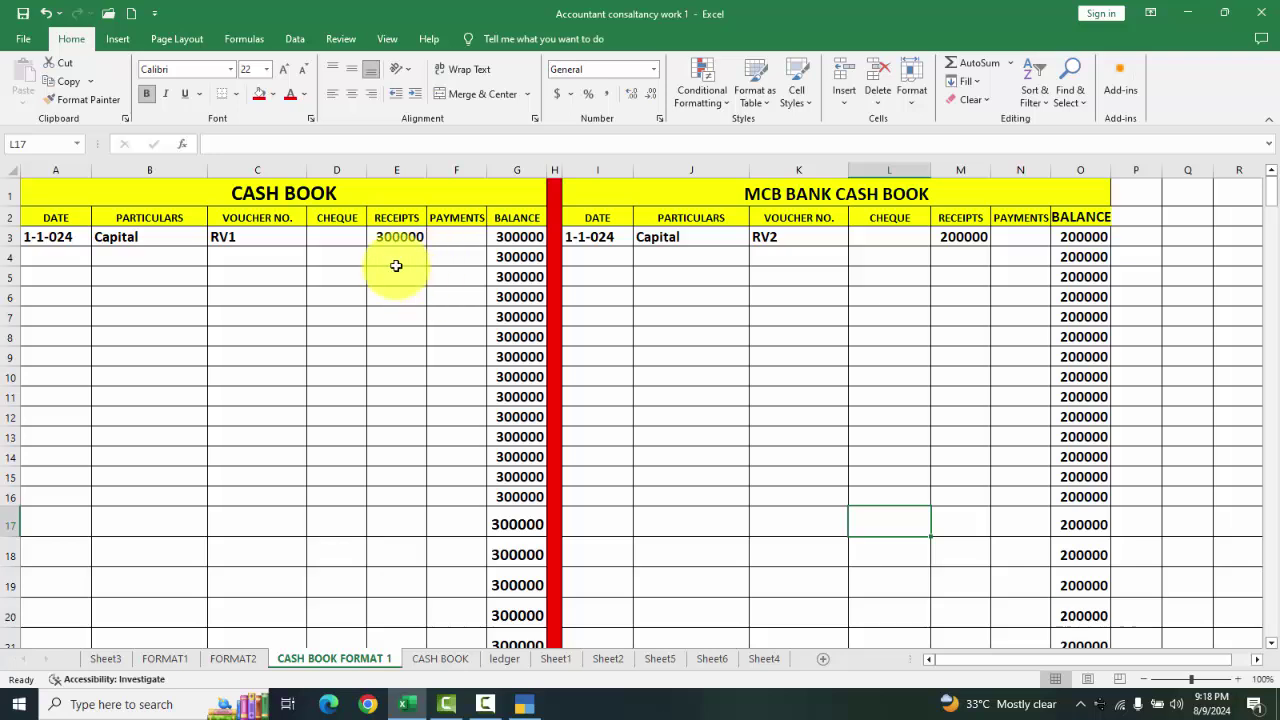
- Enter the date 2-1-024 and the particulars FURNITURE in the second entry row of the CASH BOOK
{"action": "left_click", "coordinate": [67, 260]}
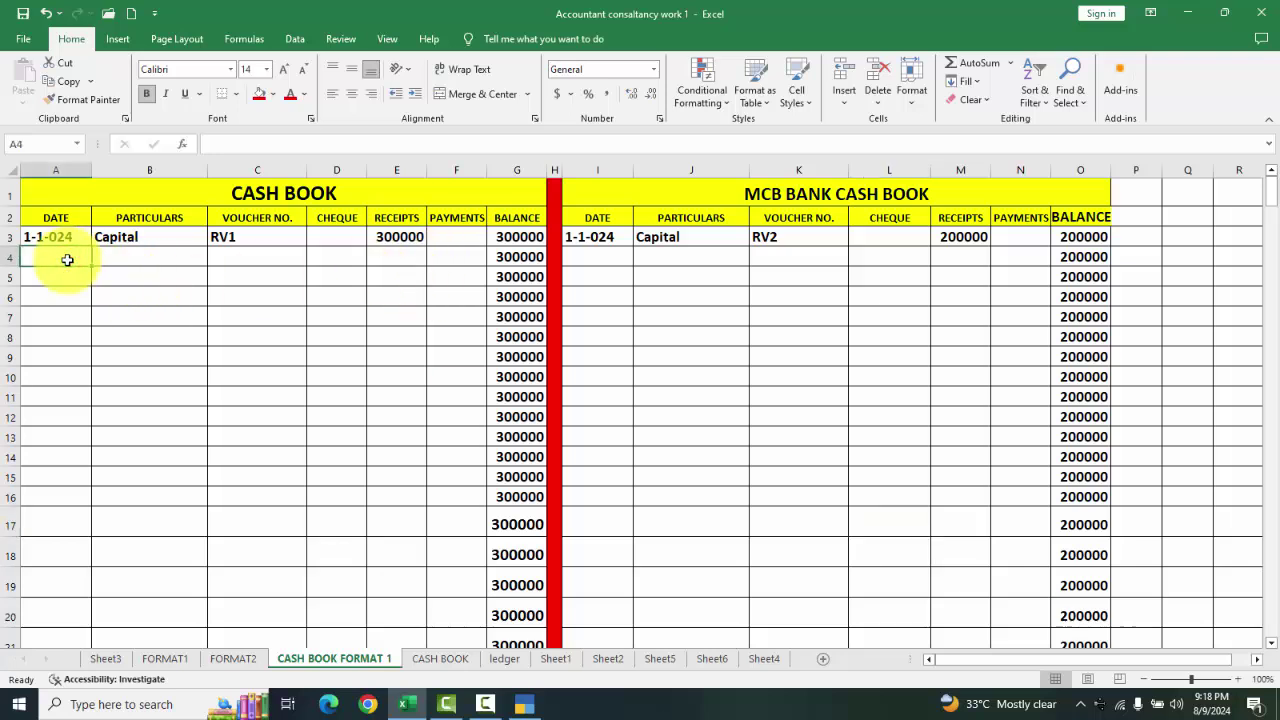
{"action": "type", "text": "2-1-"}
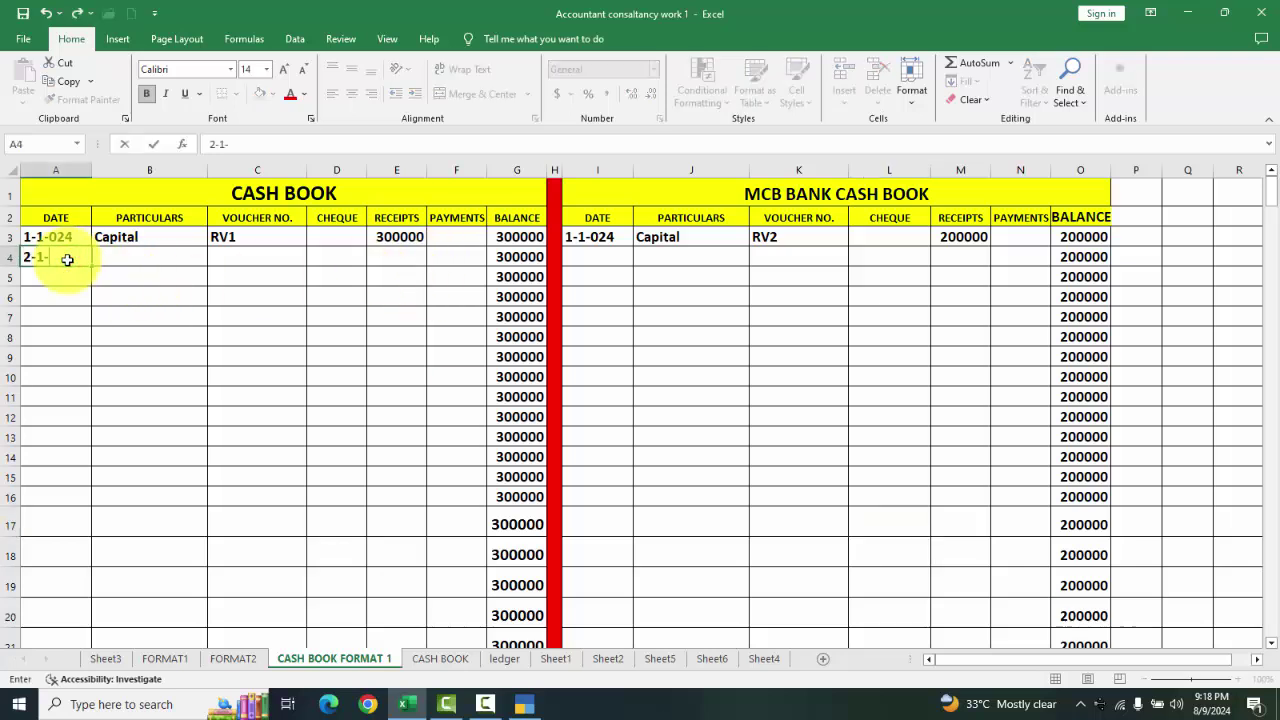
{"action": "type", "text": "024"}
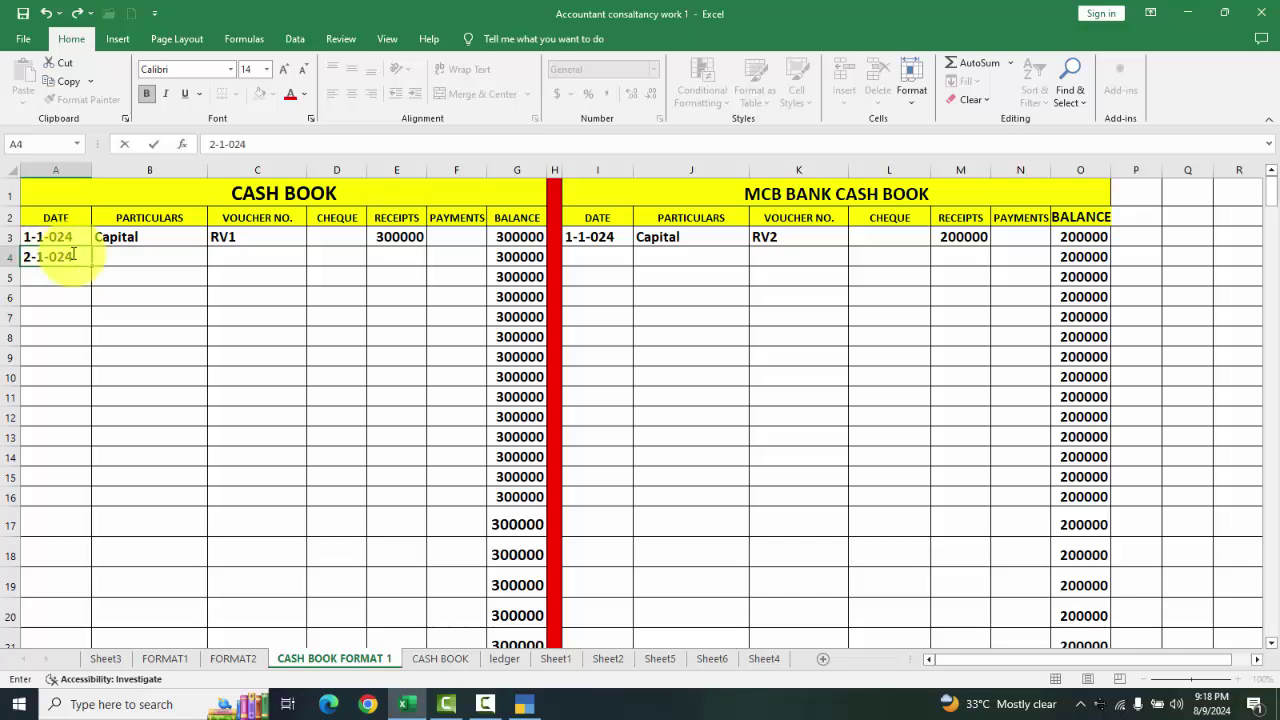
{"action": "left_click", "coordinate": [136, 256]}
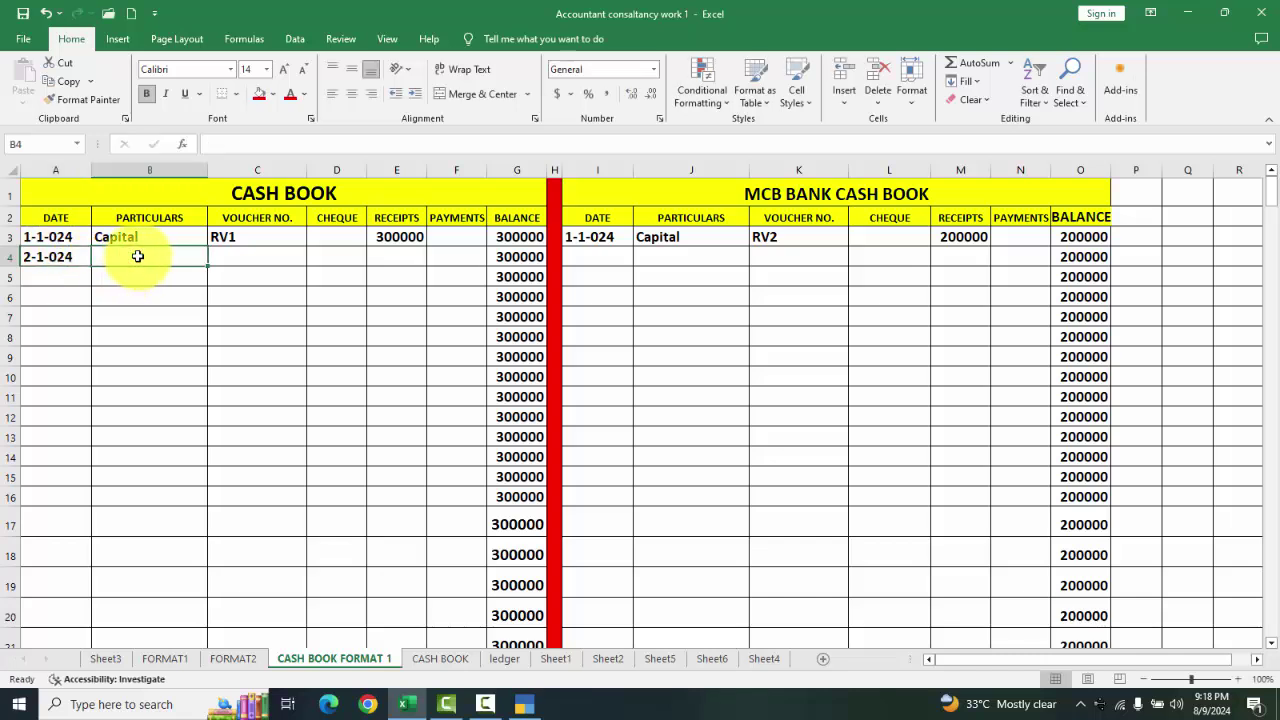
{"action": "type", "text": "FURNIT"}
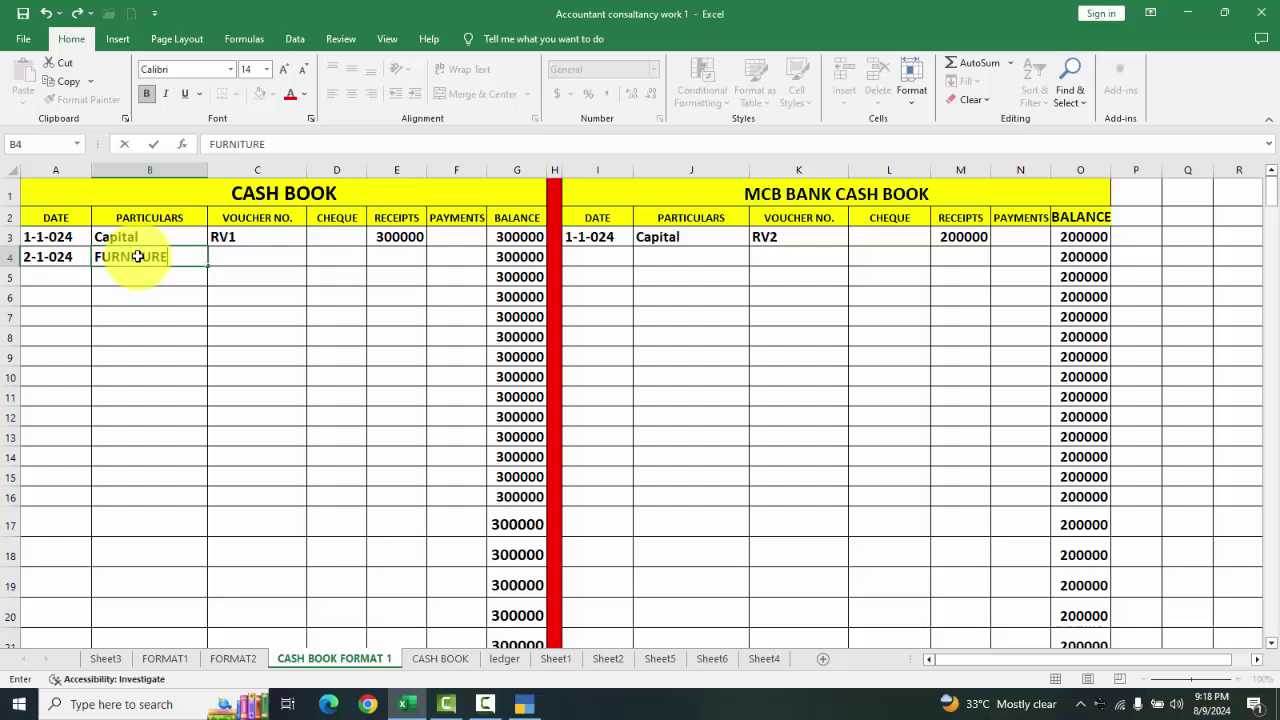
{"action": "type", "text": "URE"}
- Give the FURNITURE entry in the CASH BOOK voucher number PV1 and a payment of 10000
{"action": "left_click", "coordinate": [250, 259]}
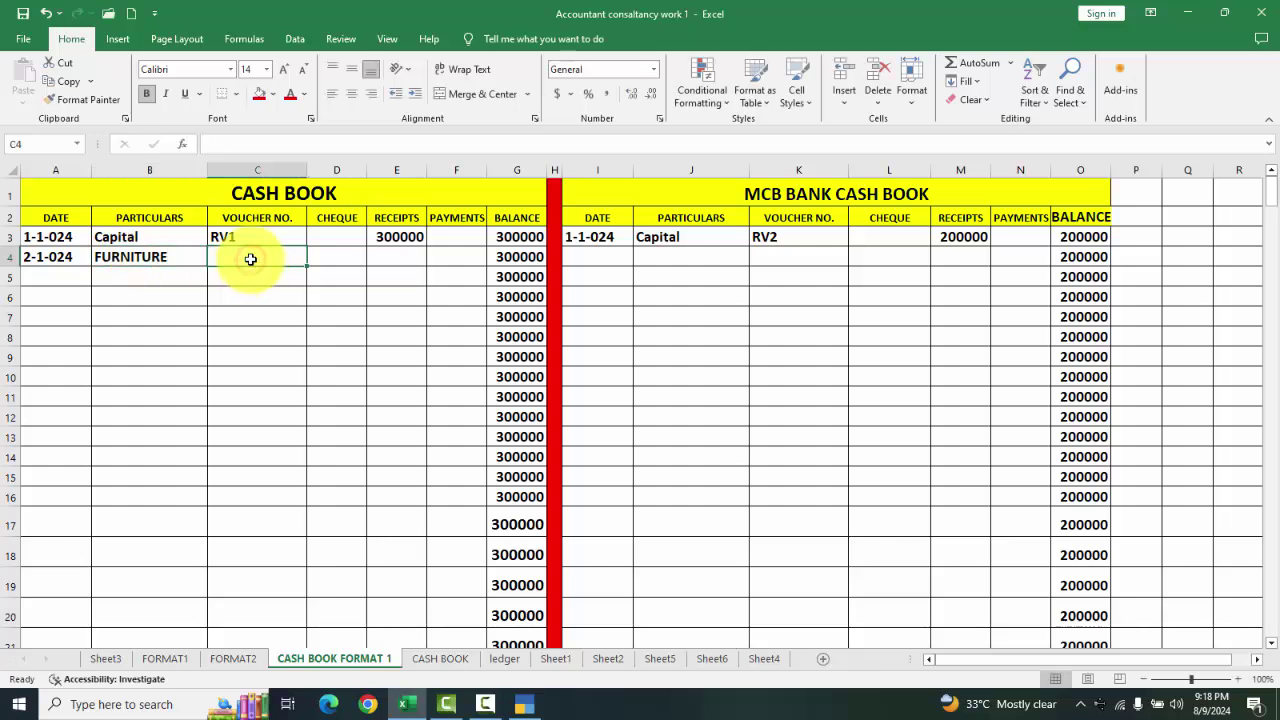
{"action": "type", "text": "PV1"}
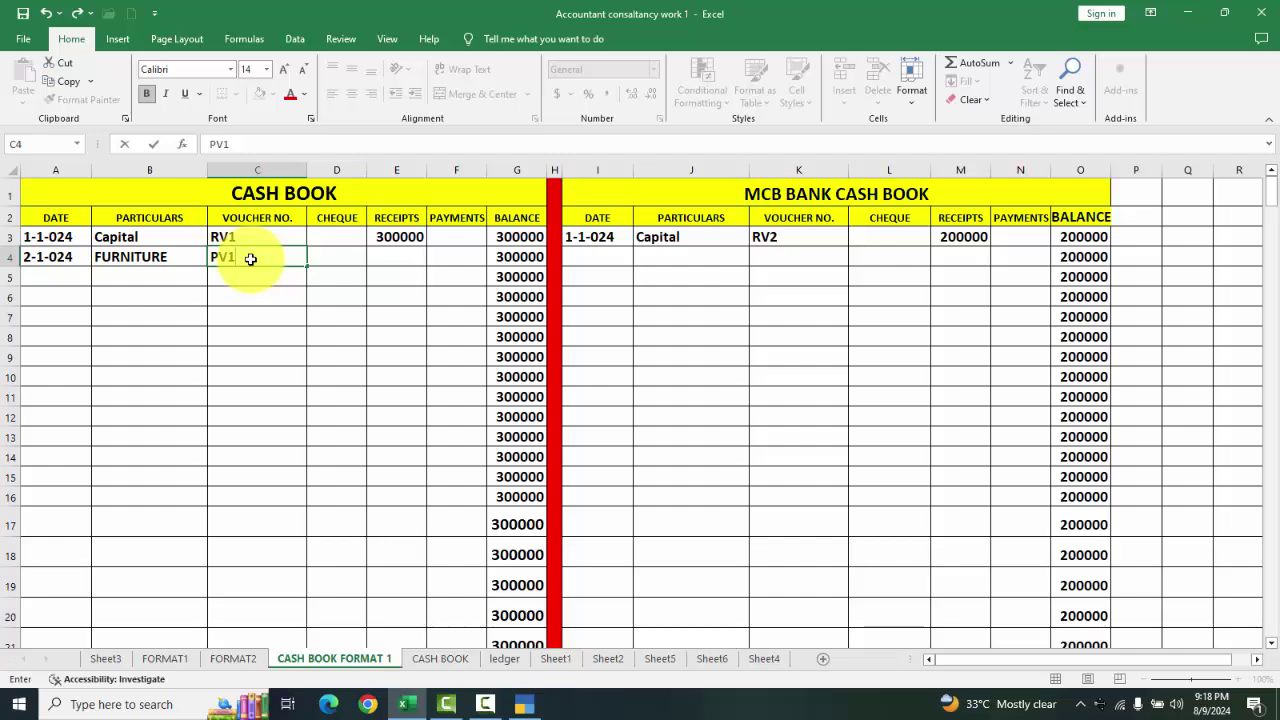
{"action": "left_click", "coordinate": [447, 257]}
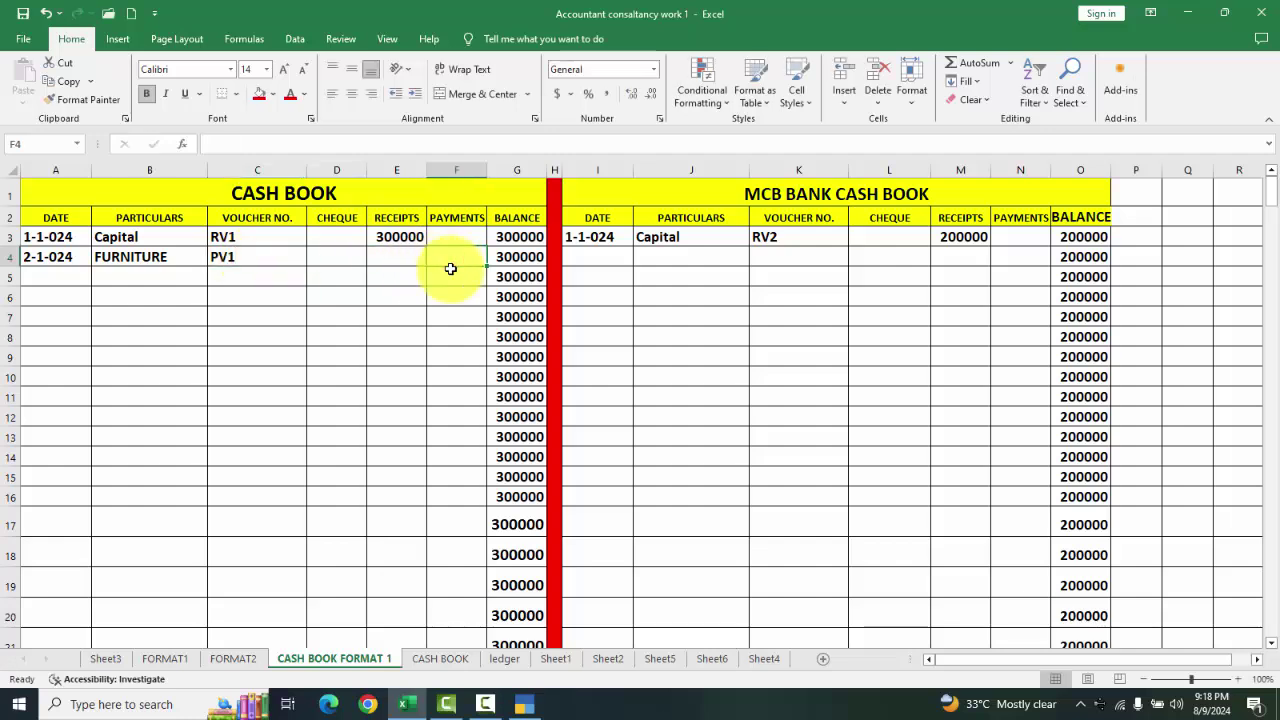
{"action": "type", "text": "1000"}
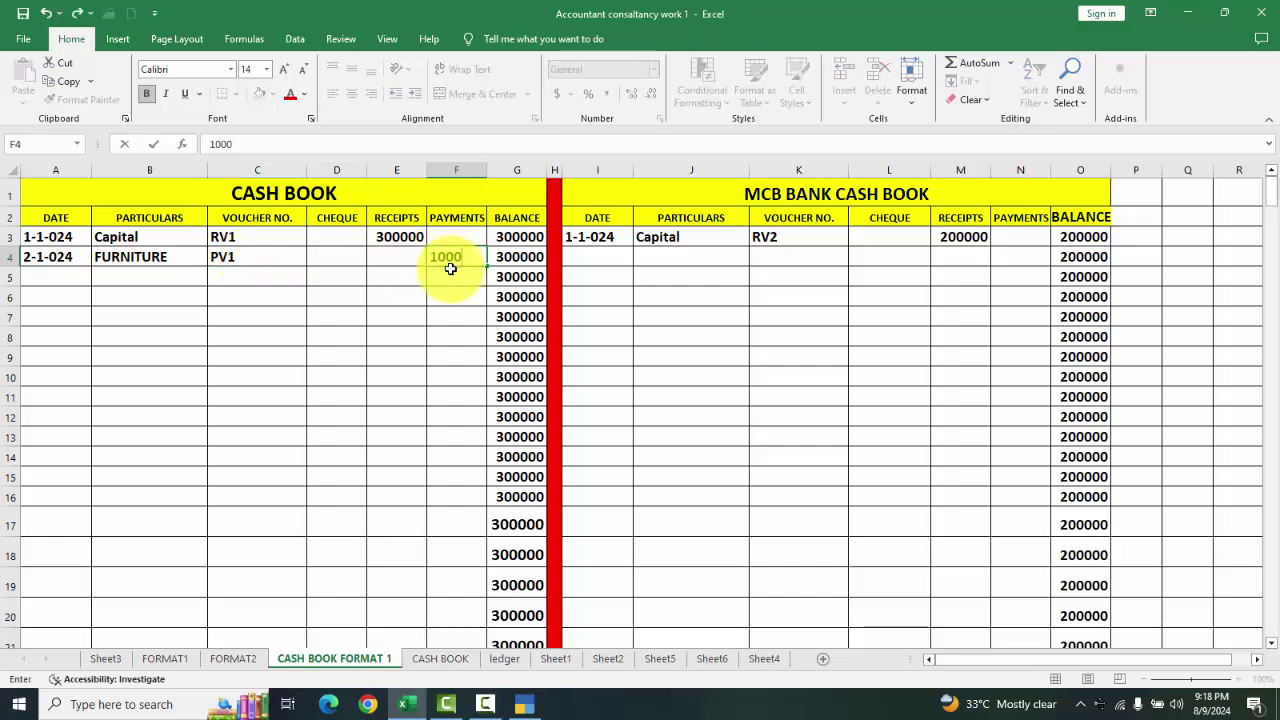
{"action": "type", "text": "0"}
{"action": "key", "text": "Return"}
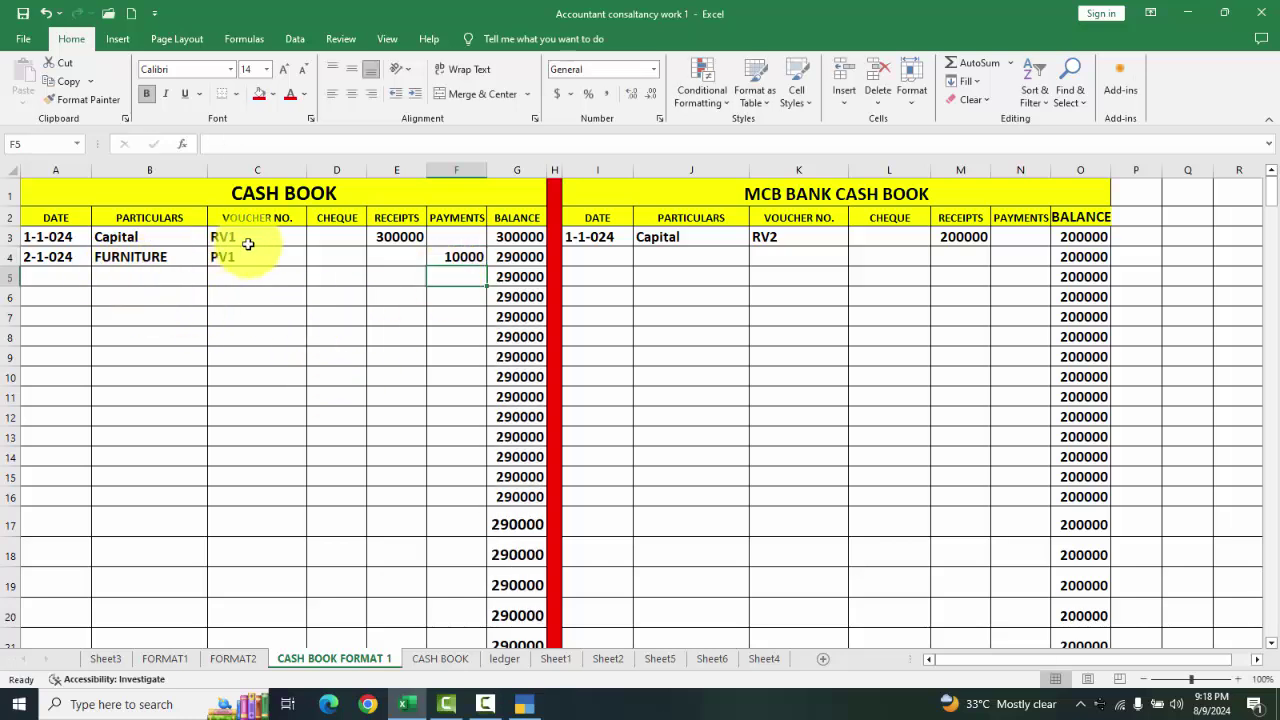
{"action": "left_click_drag", "start_coordinate": [40, 256], "coordinate": [464, 259]}
- Enter the date 3-1-024 and the particulars M/E in the second entry row of the MCB BANK CASH BOOK
{"action": "left_click", "coordinate": [596, 261]}
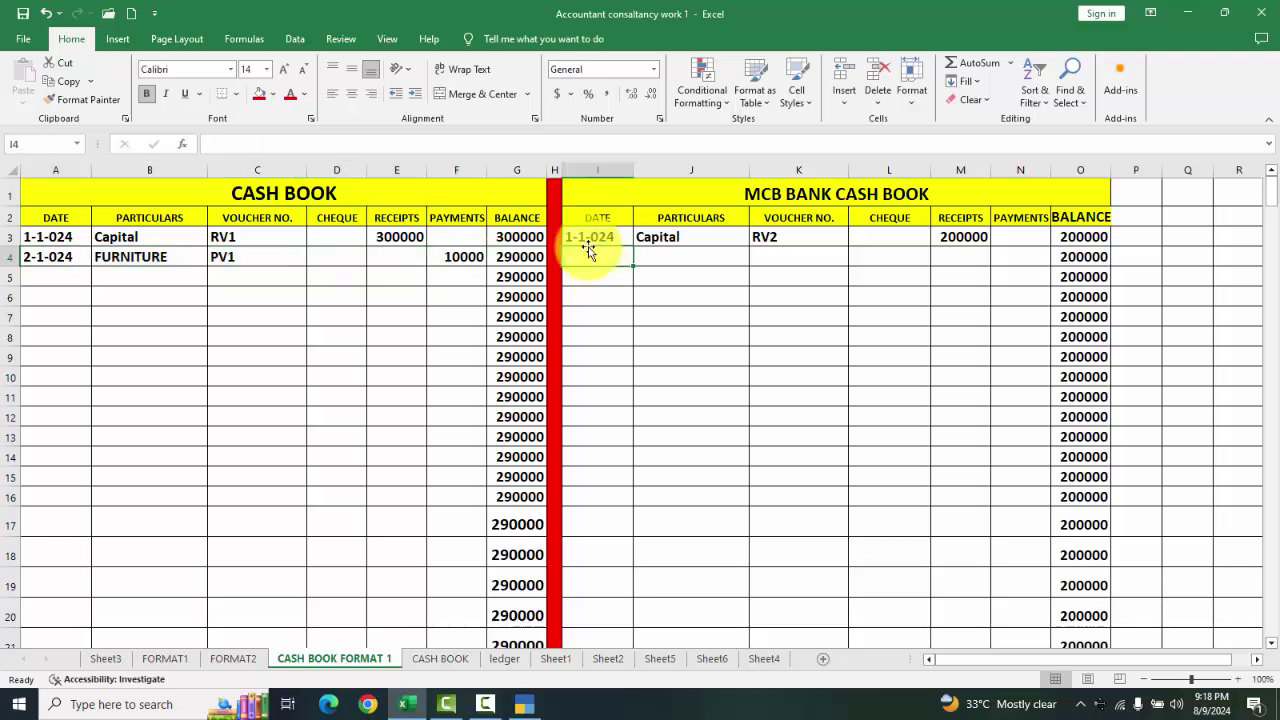
{"action": "type", "text": "3-1-024"}
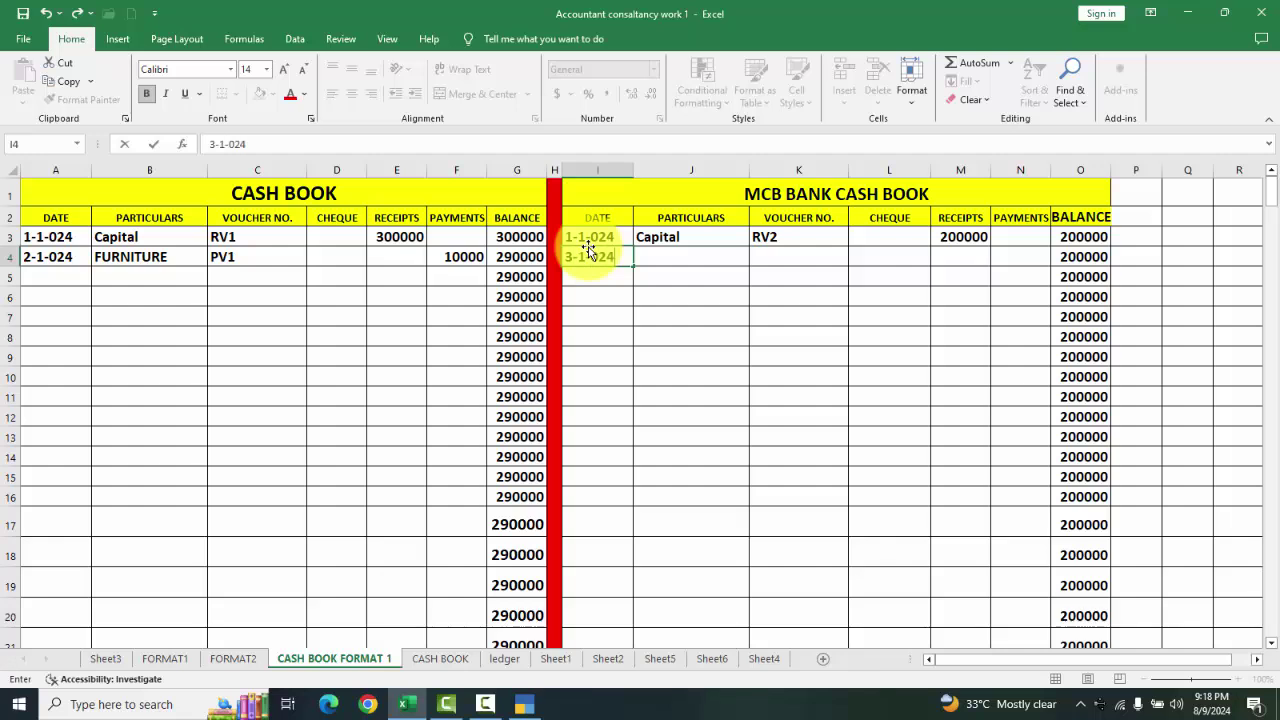
{"action": "left_click", "coordinate": [666, 256]}
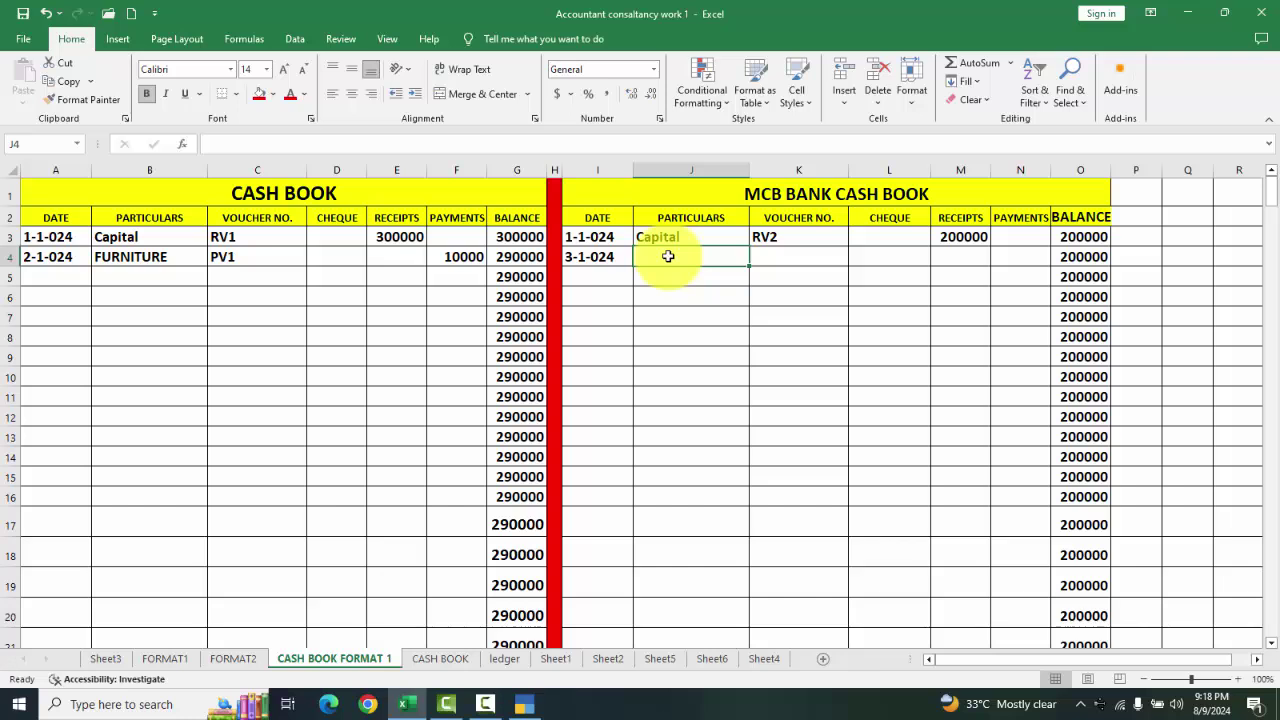
{"action": "type", "text": "M/E"}
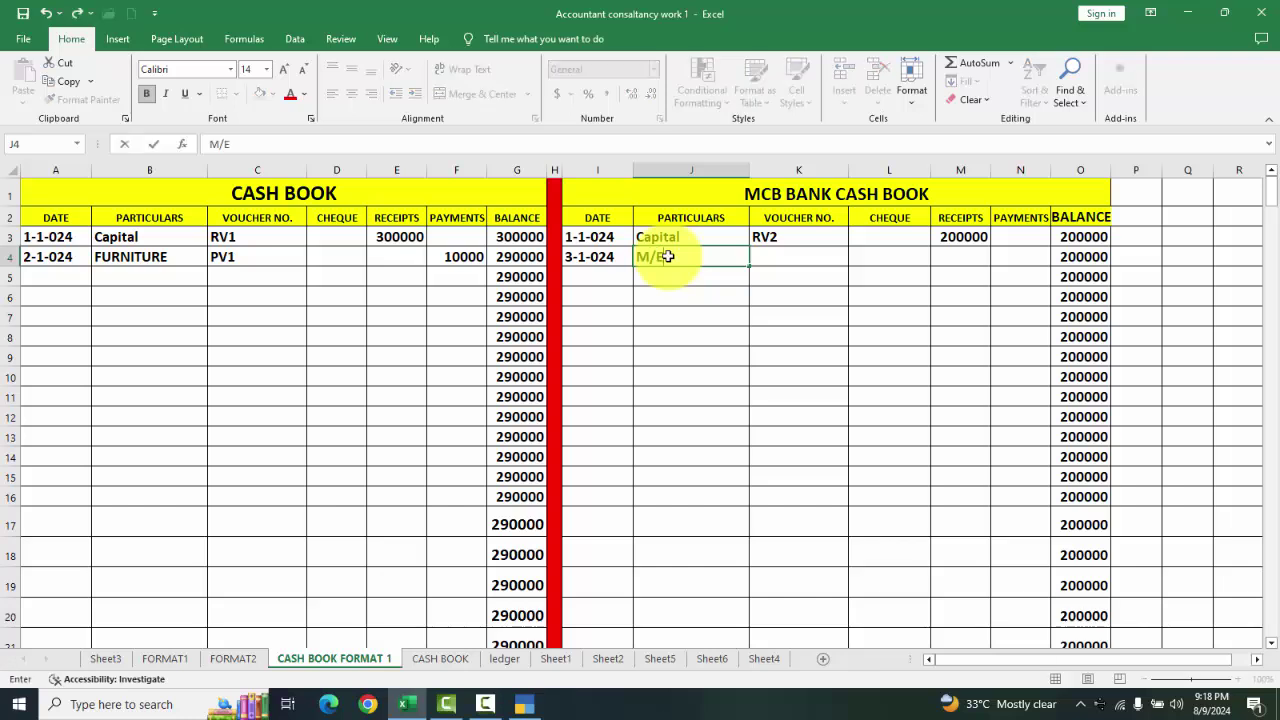
- Give the M/E entry in the MCB BANK CASH BOOK voucher number PV2 and a payment of 40000
{"action": "left_click", "coordinate": [766, 259]}
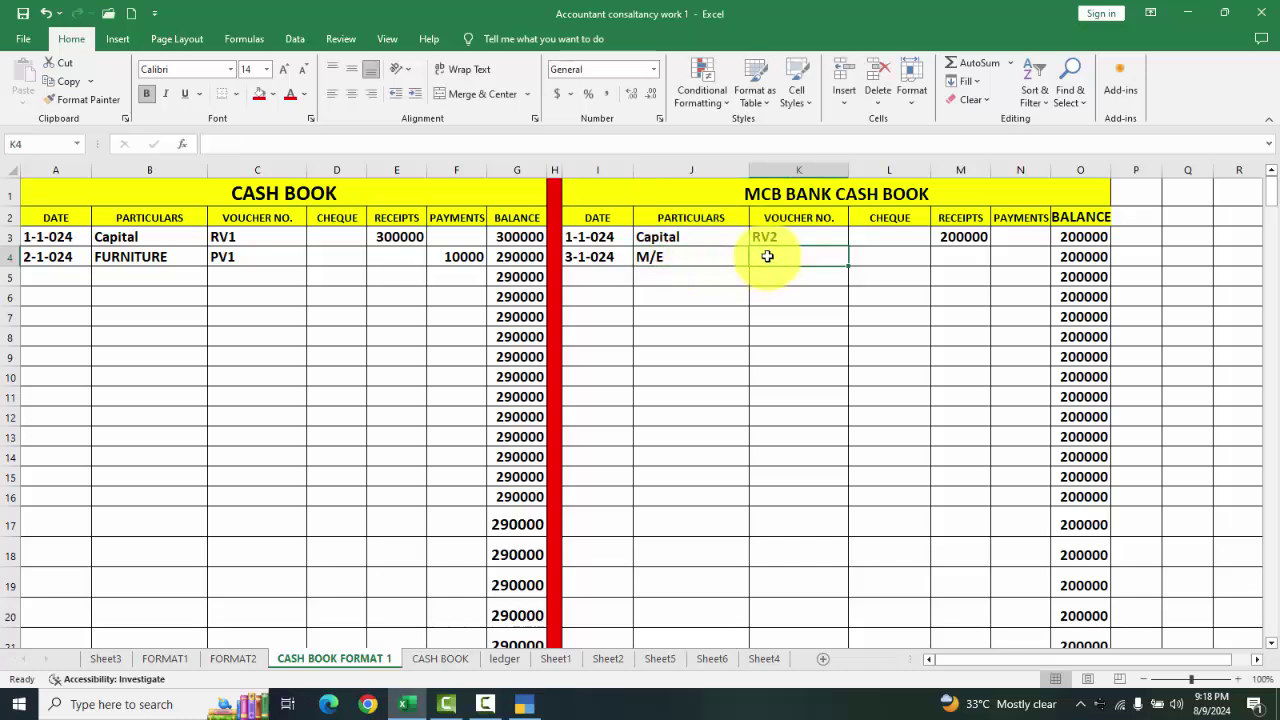
{"action": "type", "text": "PV"}
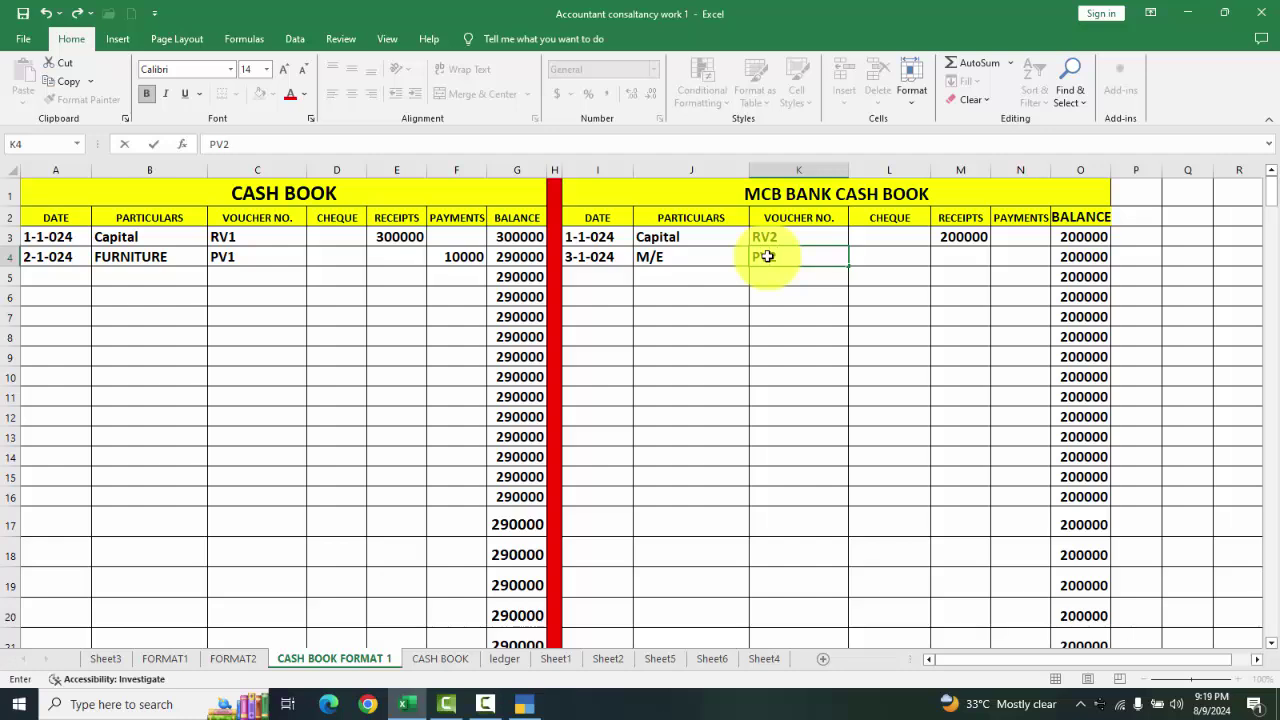
{"action": "type", "text": "2"}
{"action": "left_click", "coordinate": [1012, 254]}
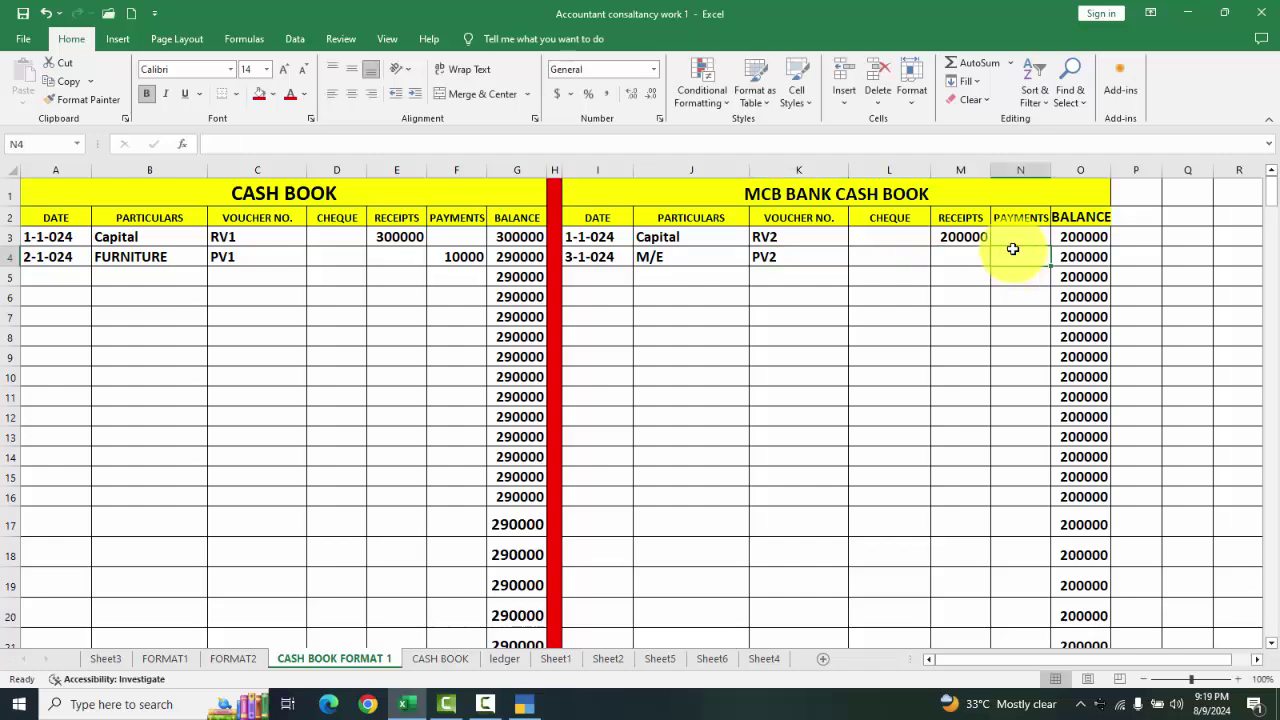
{"action": "type", "text": "40000"}
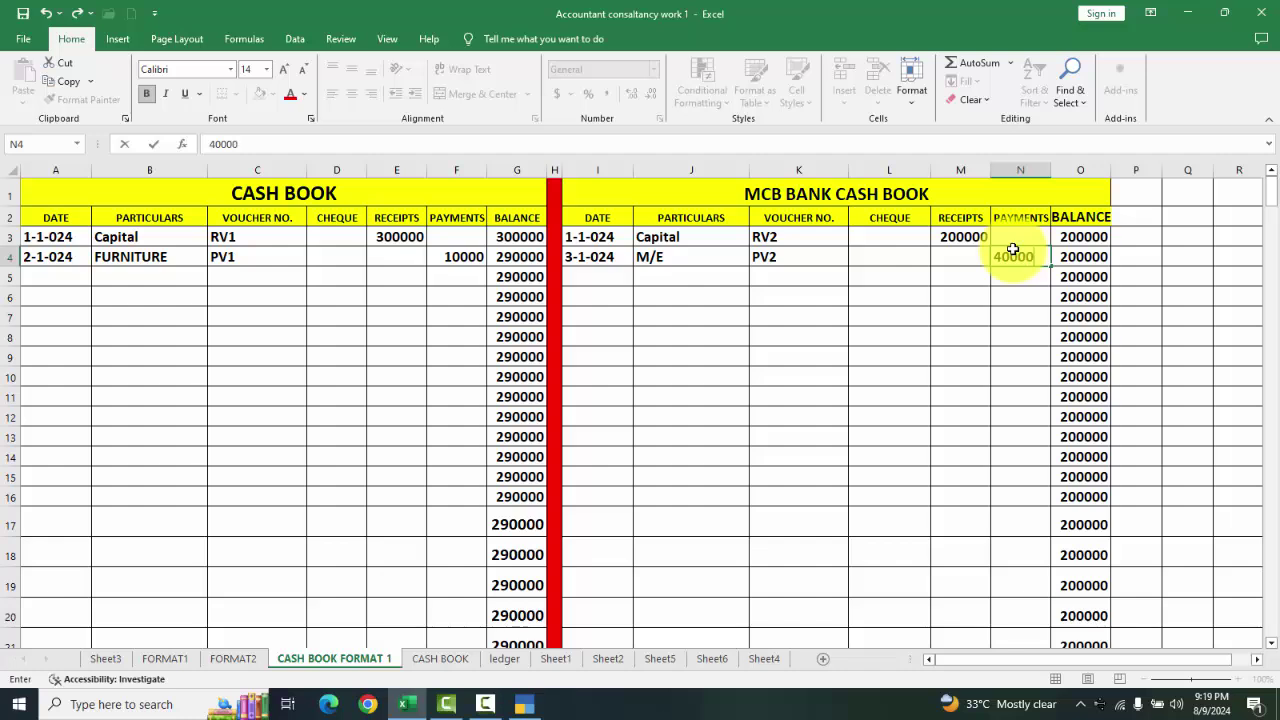
{"action": "key", "text": "Return"}
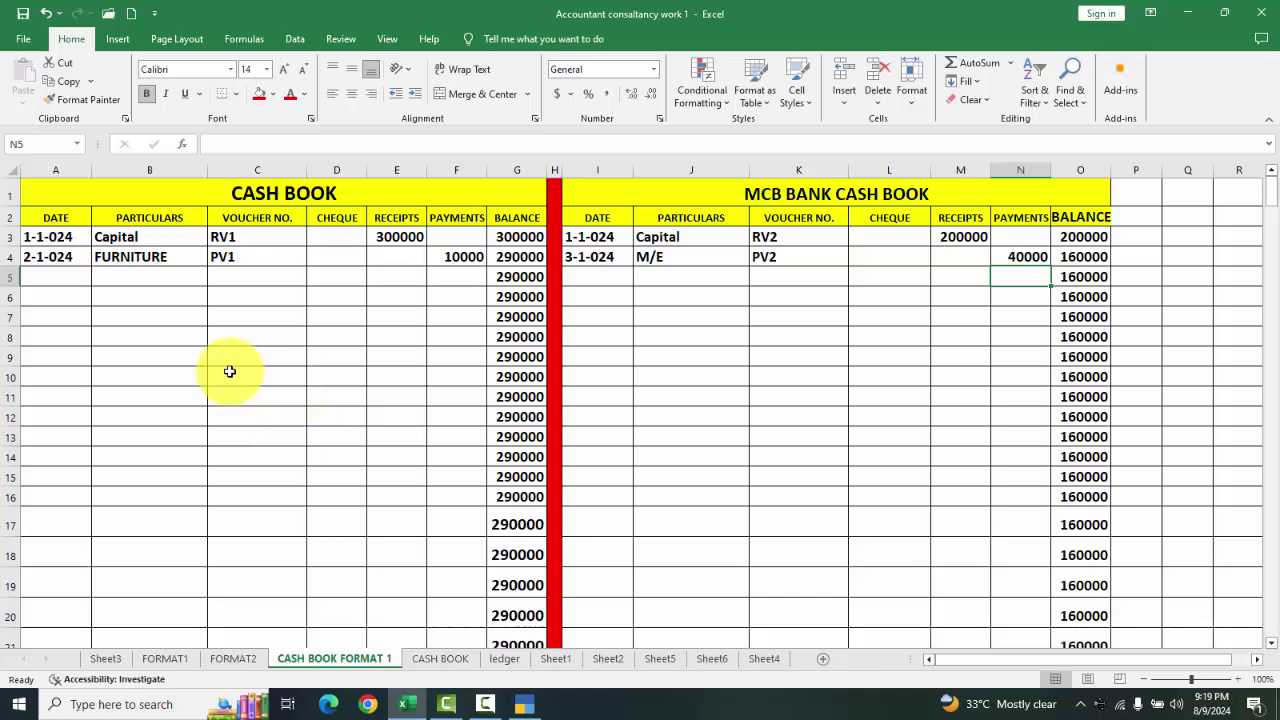
- Enter the date 3-1-024 and the particulars M/E in the third entry row of the CASH BOOK
{"action": "left_click", "coordinate": [69, 270]}
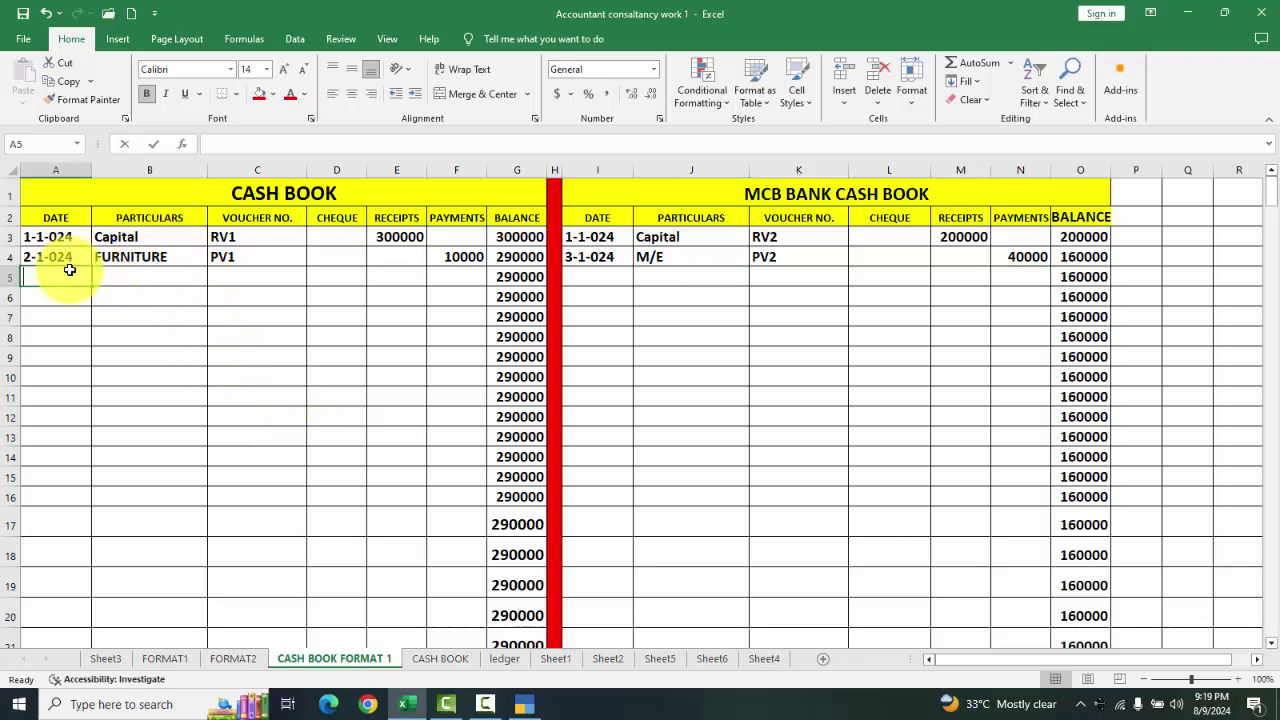
{"action": "type", "text": "3-1-024"}
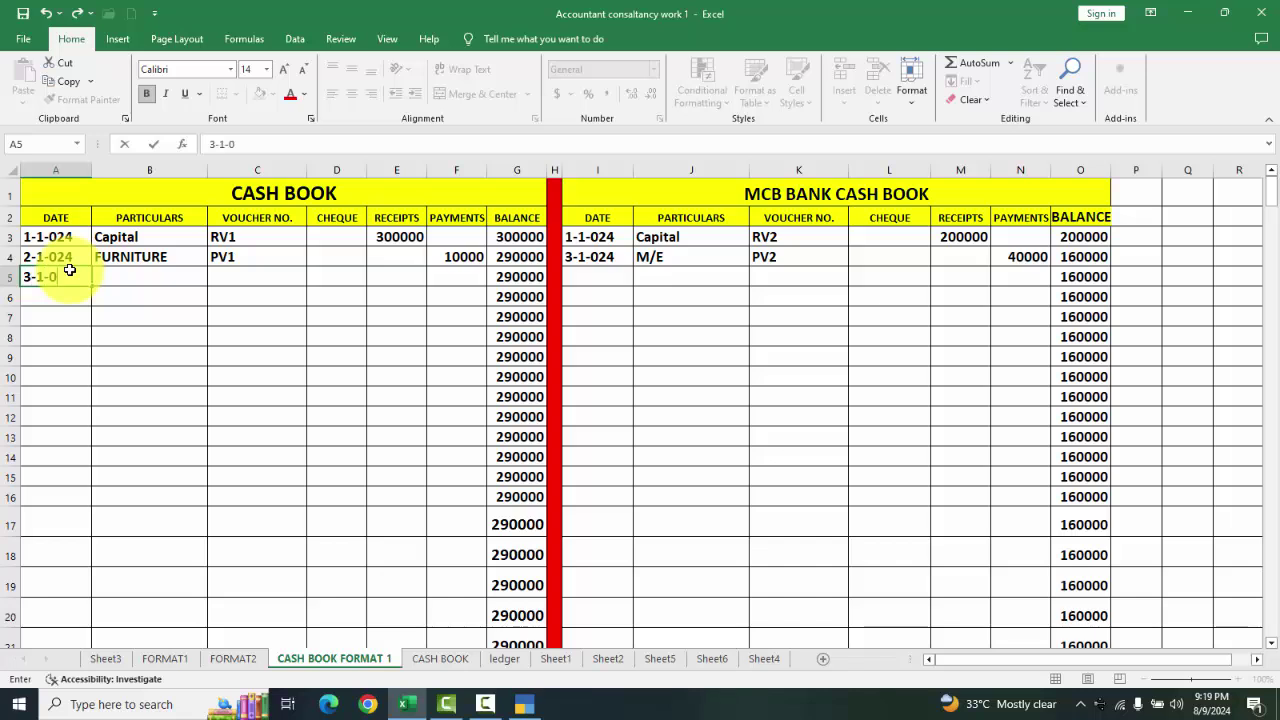
{"action": "left_click", "coordinate": [132, 278]}
{"action": "type", "text": "M"}
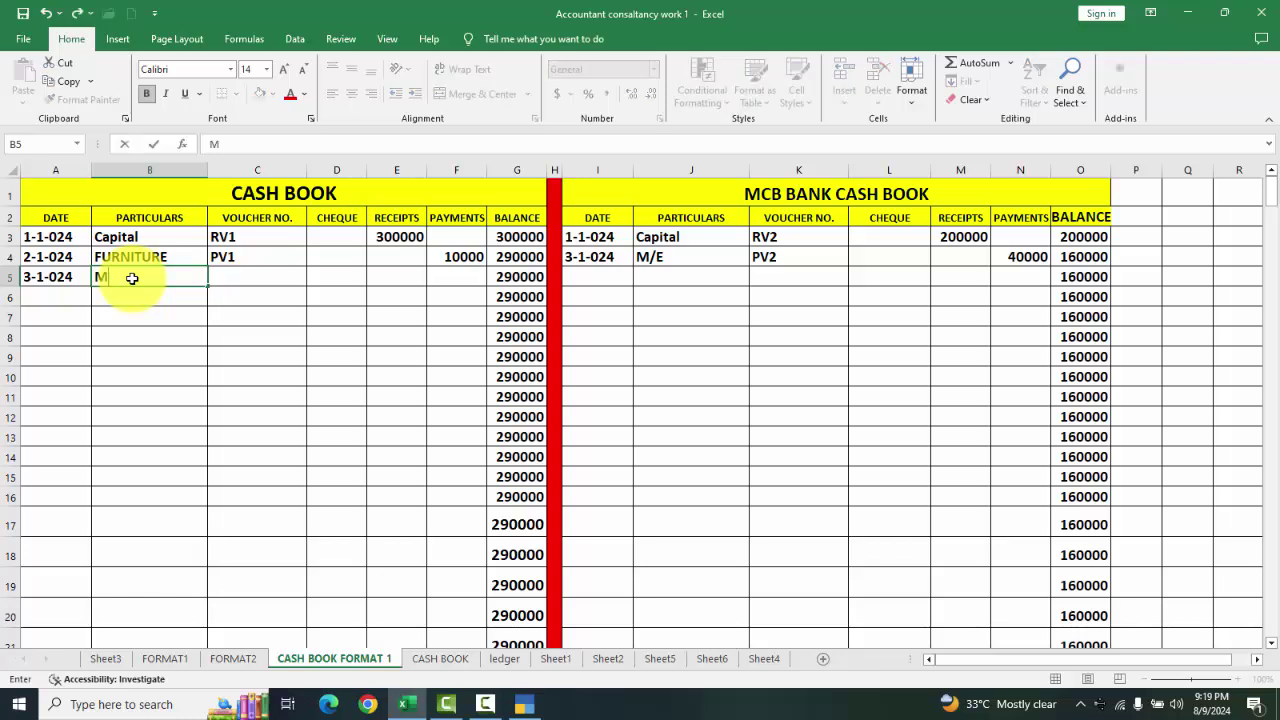
{"action": "type", "text": "/E"}
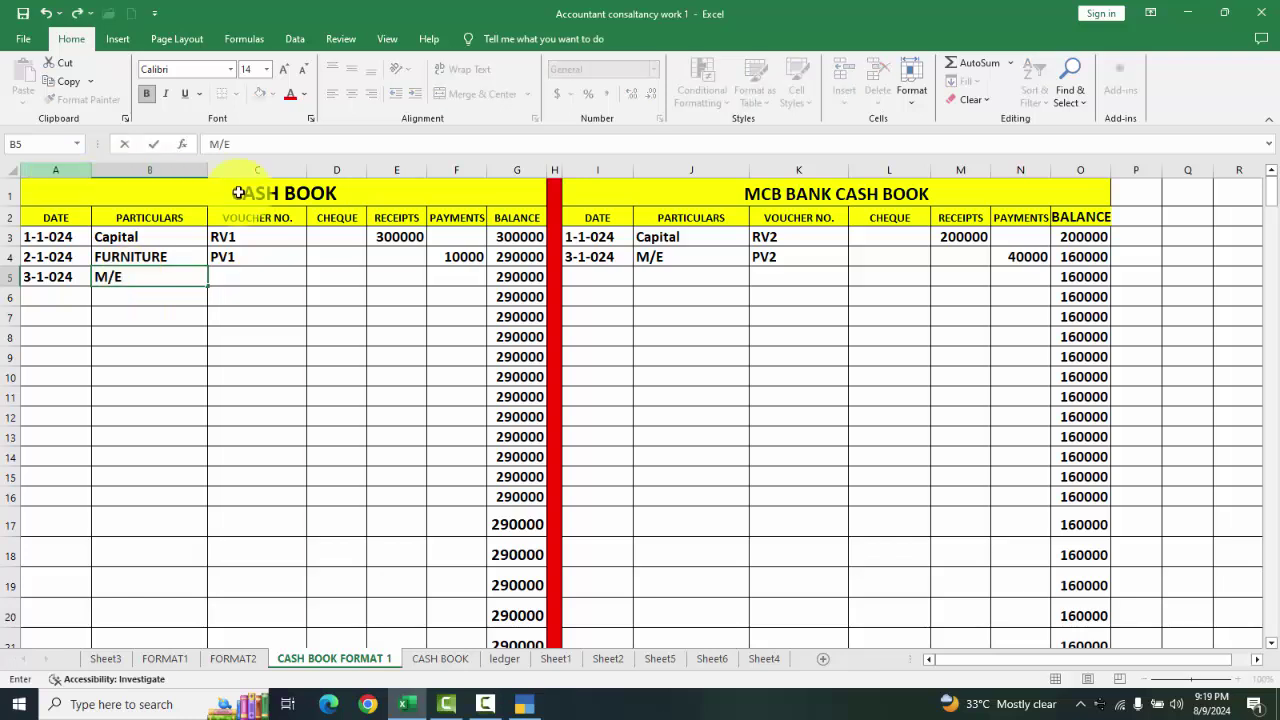
- Give the M/E entry in the CASH BOOK voucher number PV3 and a payment of 5000
{"action": "left_click", "coordinate": [235, 274]}
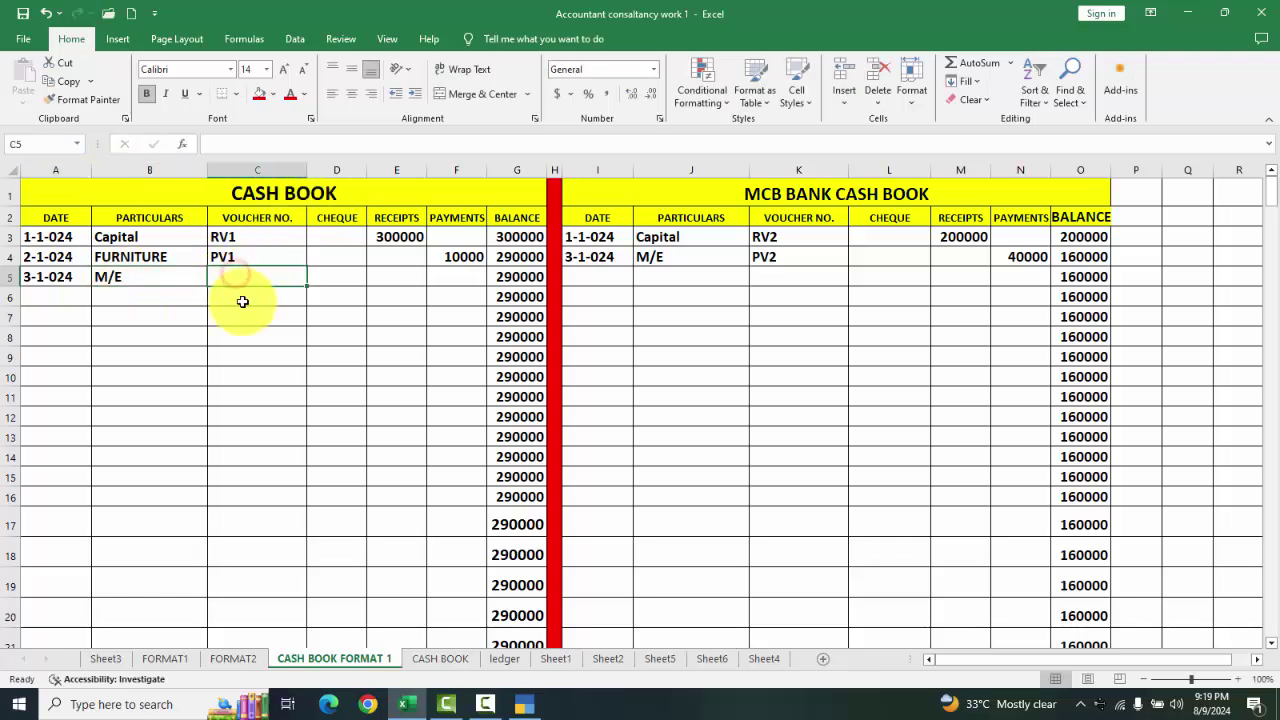
{"action": "type", "text": "P"}
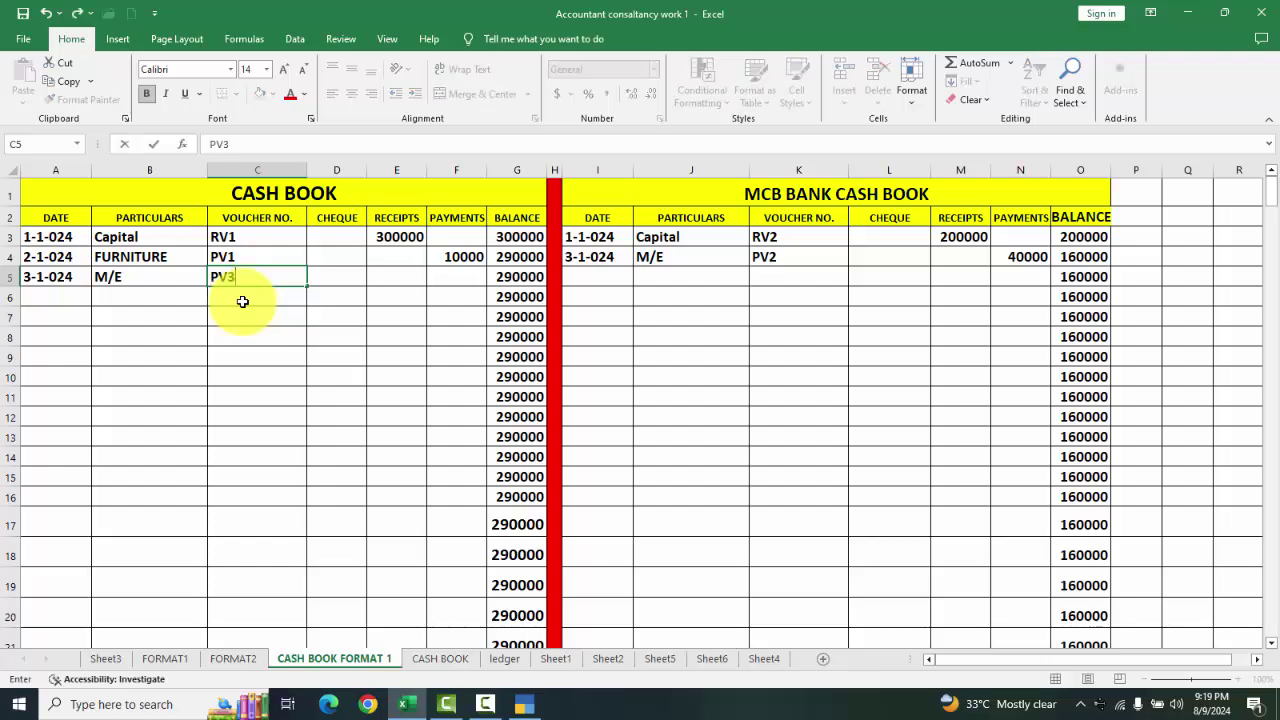
{"action": "type", "text": "V3"}
{"action": "left_click", "coordinate": [468, 279]}
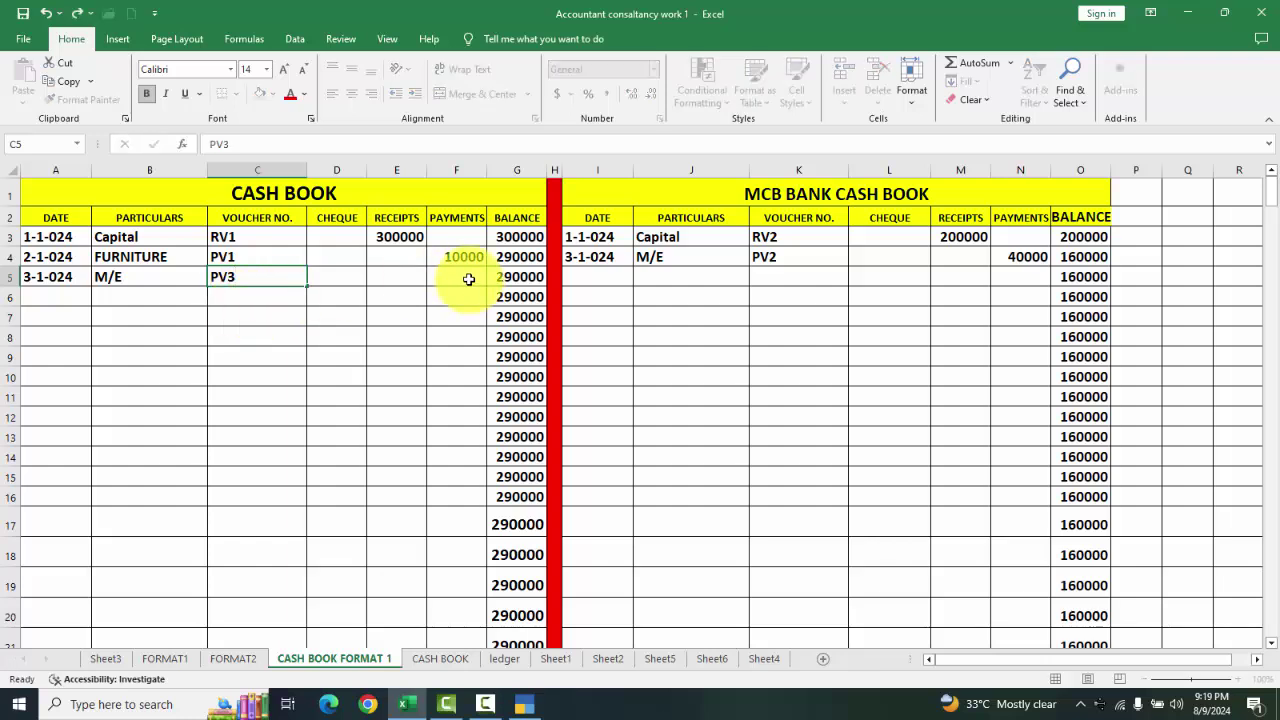
{"action": "type", "text": "5000"}
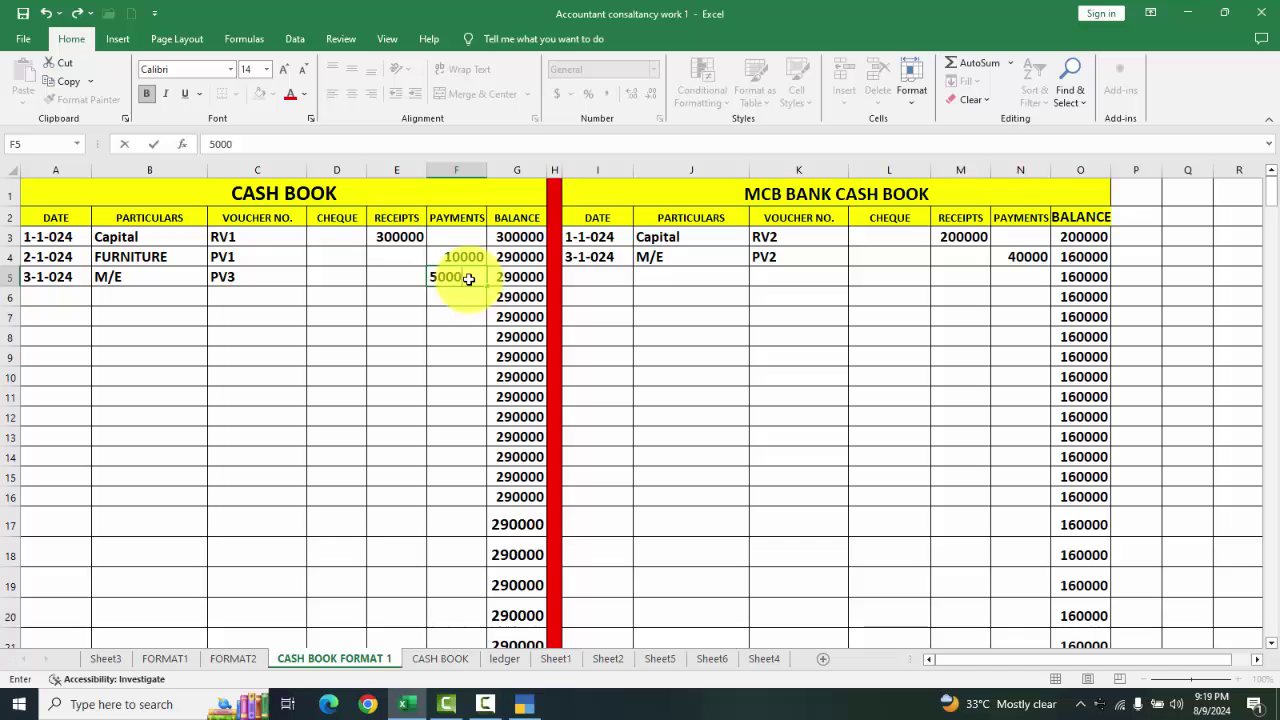
{"action": "key", "text": "Return"}
- Add an entry dated 4-1-024 for FURNITURE with voucher number PV4 in the third entry row of the MCB BANK CASH BOOK
{"action": "left_click", "coordinate": [581, 276]}
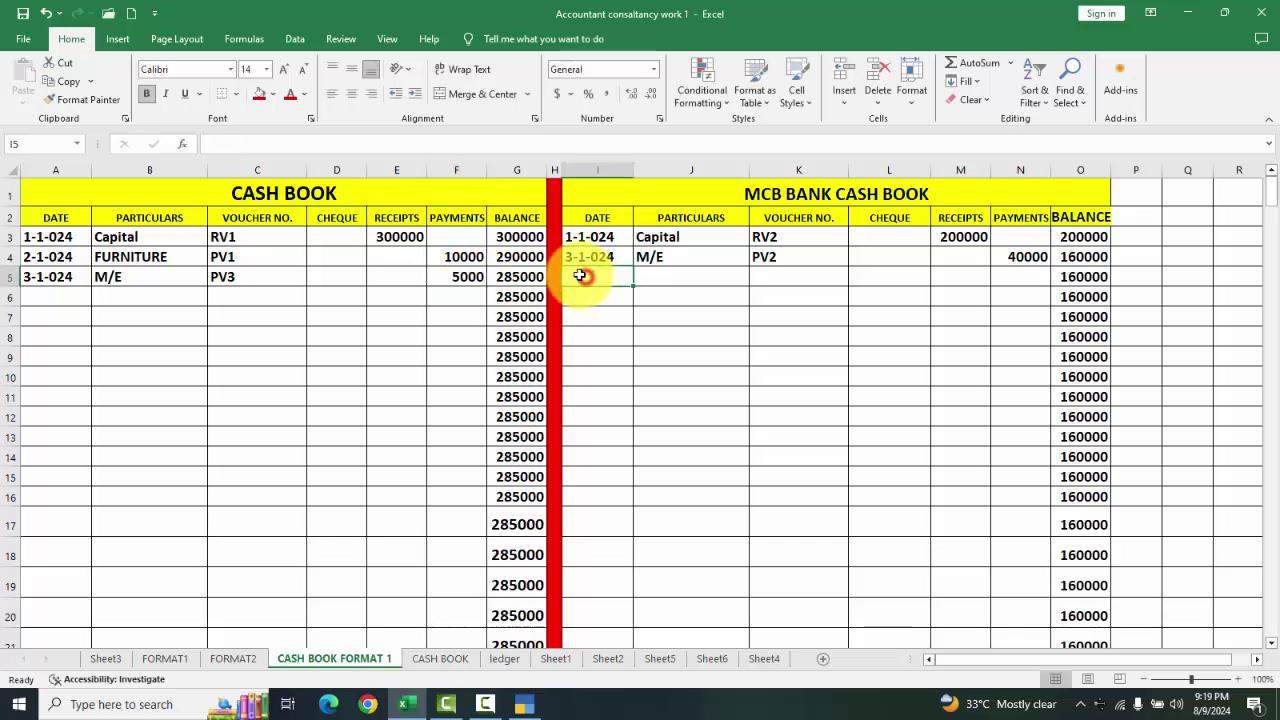
{"action": "type", "text": "4-1-"}
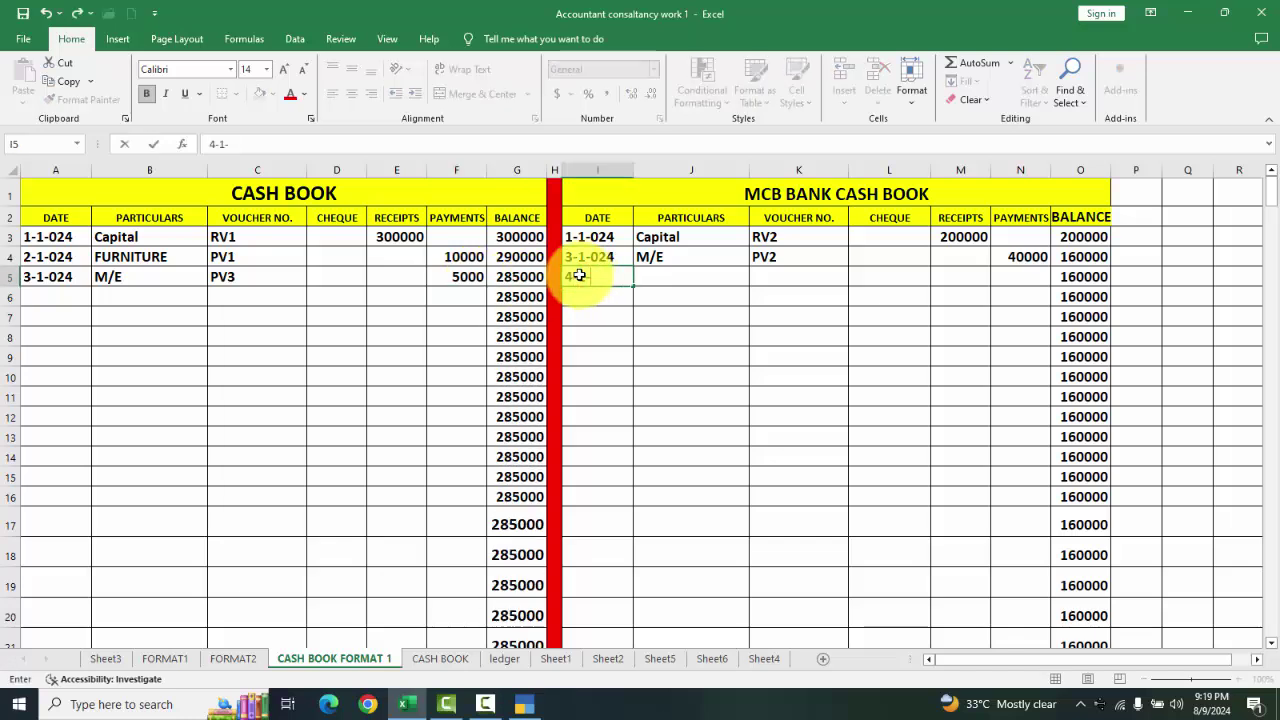
{"action": "type", "text": "024"}
{"action": "left_click", "coordinate": [677, 274]}
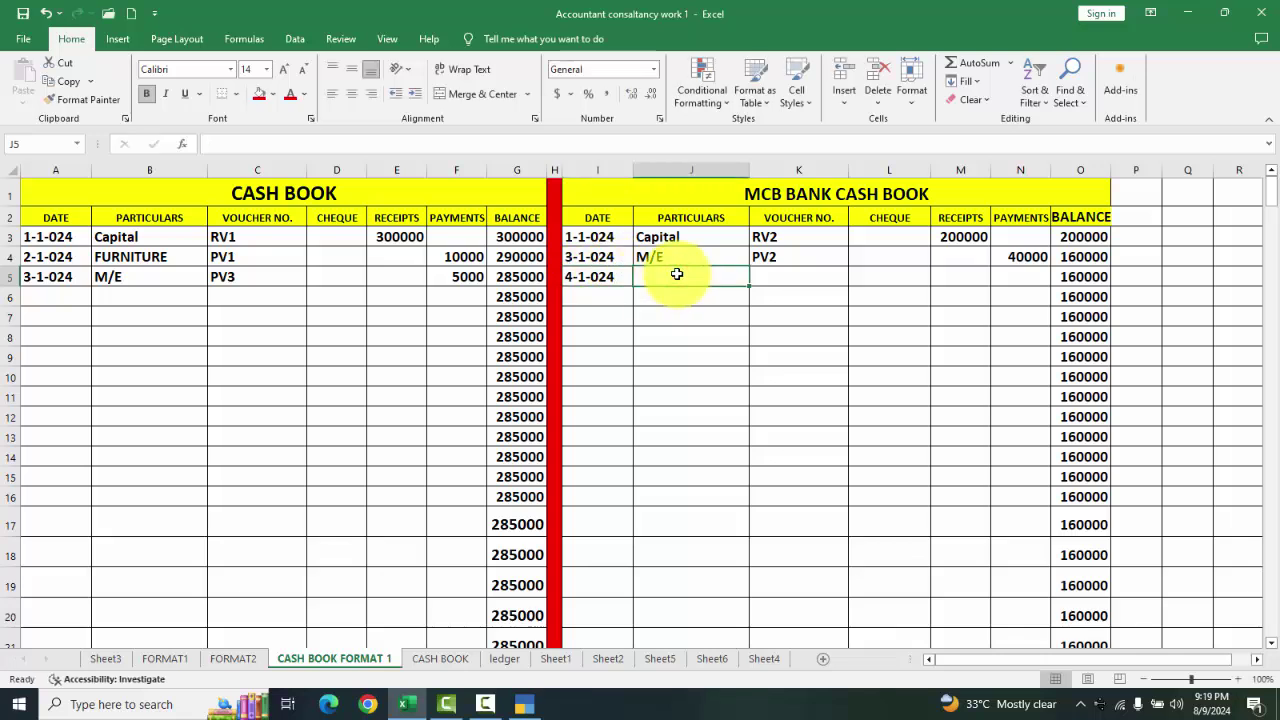
{"action": "type", "text": "FURNITURE"}
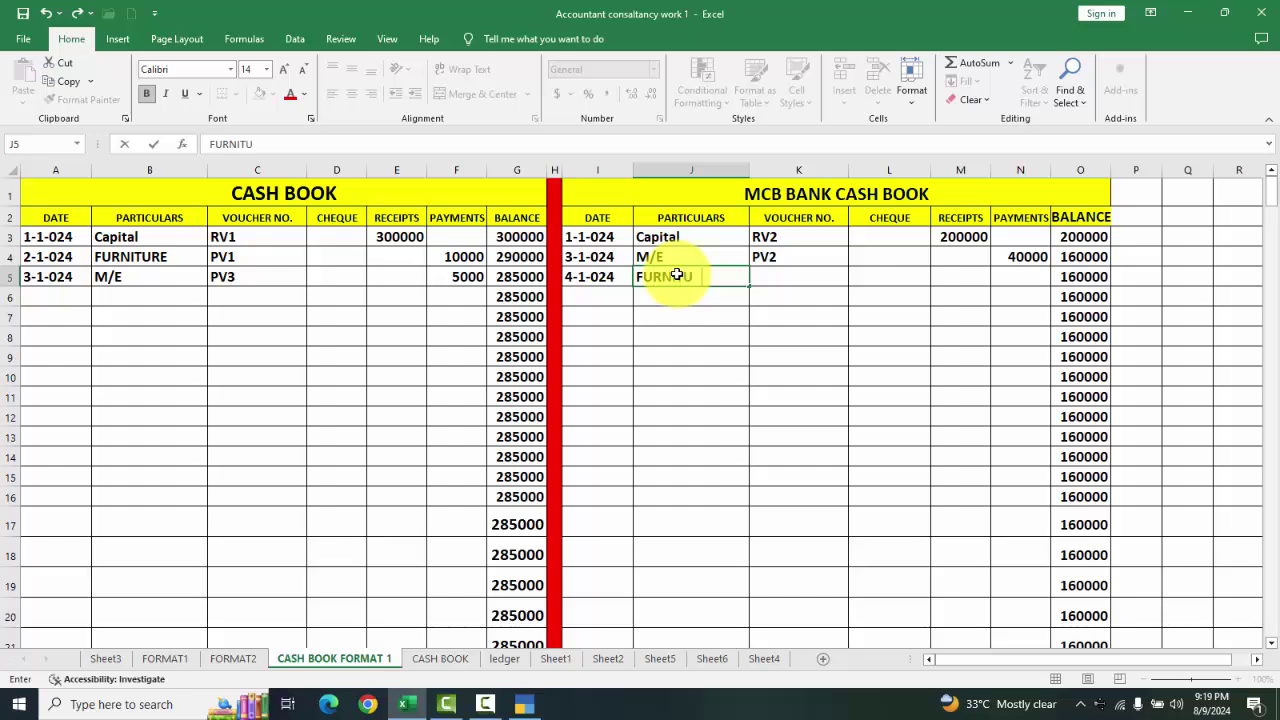
{"action": "left_click", "coordinate": [768, 280]}
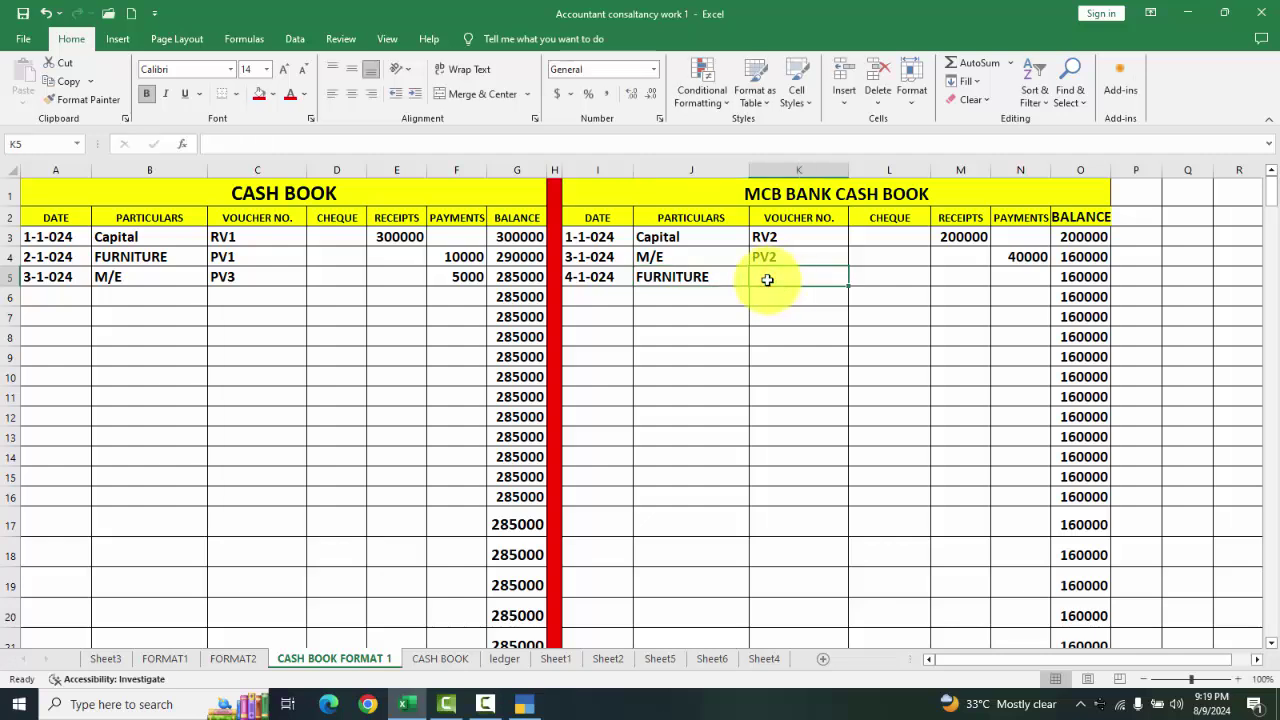
{"action": "type", "text": "PV4"}
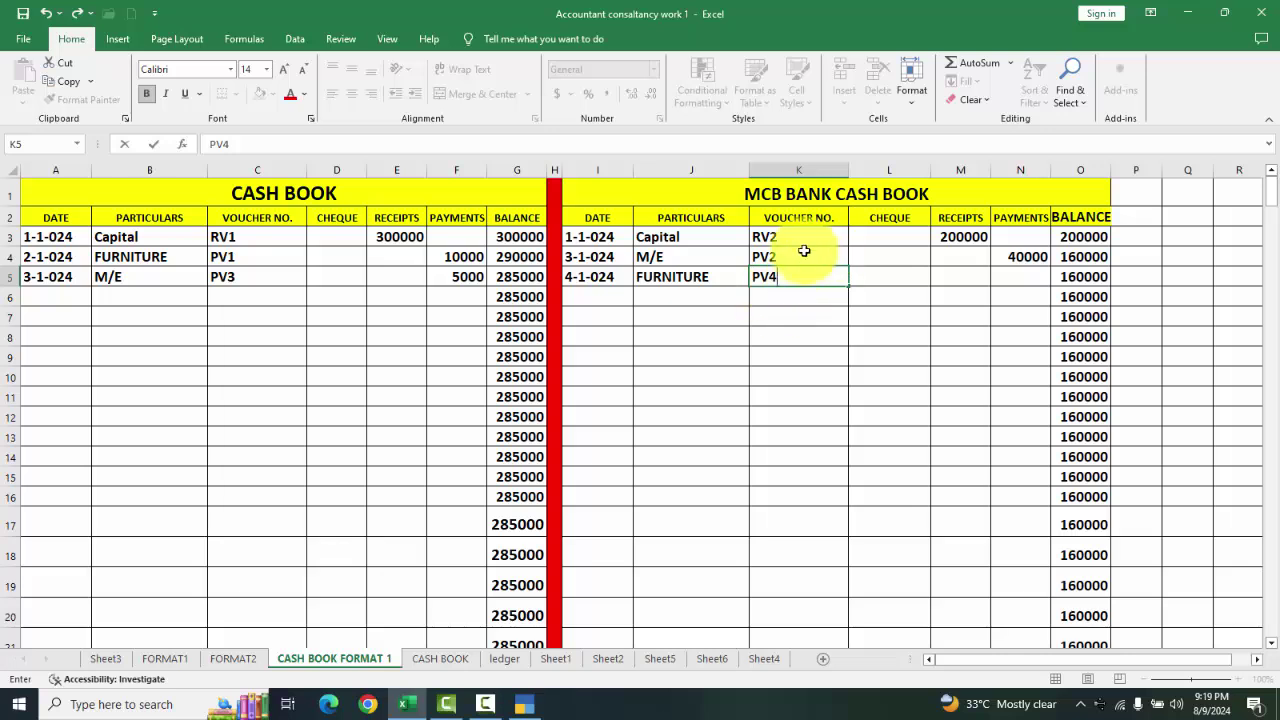
{"action": "left_click", "coordinate": [812, 302]}
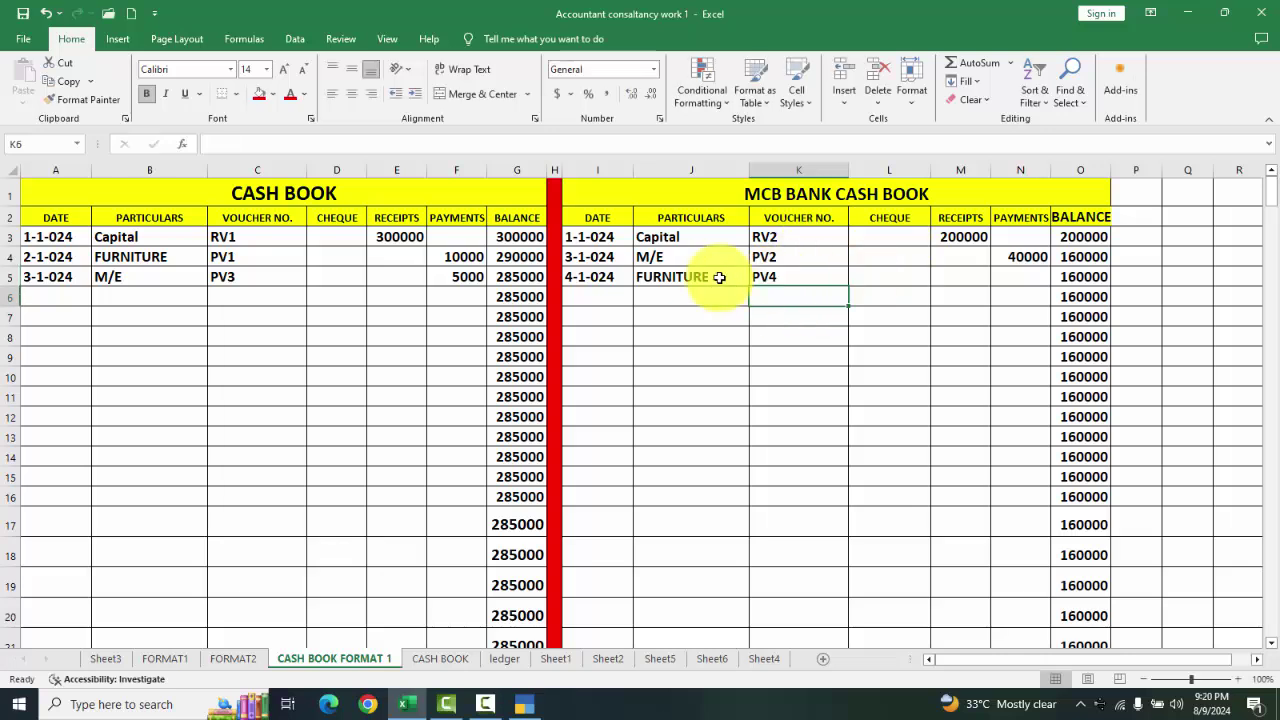
- Enter cheque number 373701 for the M/E entry and 373702 for the FURNITURE entry in the MCB BANK CASH BOOK
{"action": "left_click", "coordinate": [873, 252]}
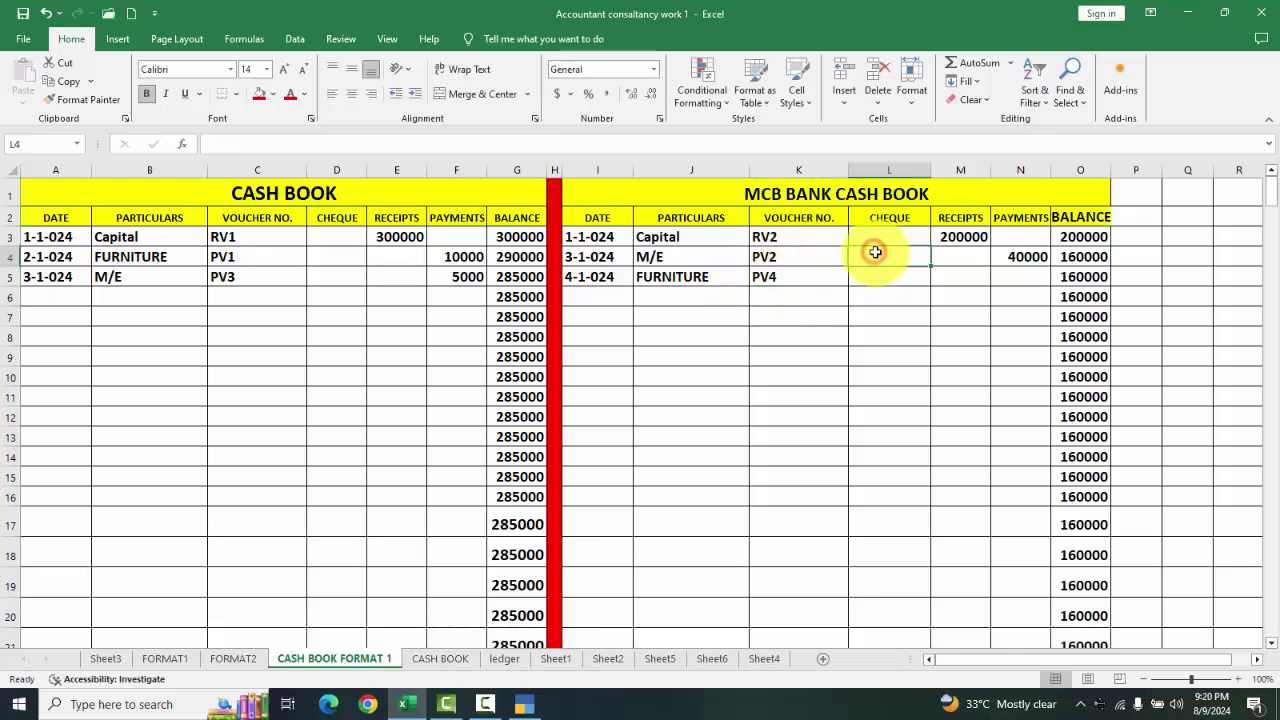
{"action": "type", "text": "373701"}
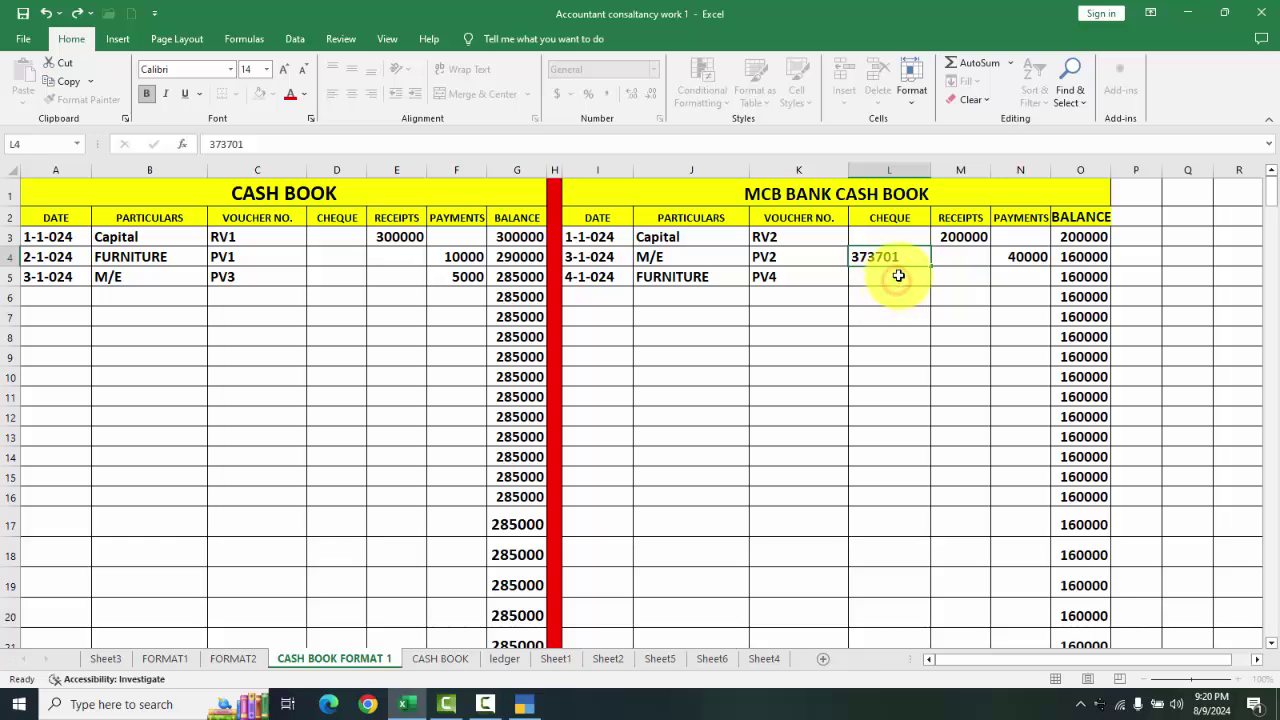
{"action": "left_click", "coordinate": [891, 350]}
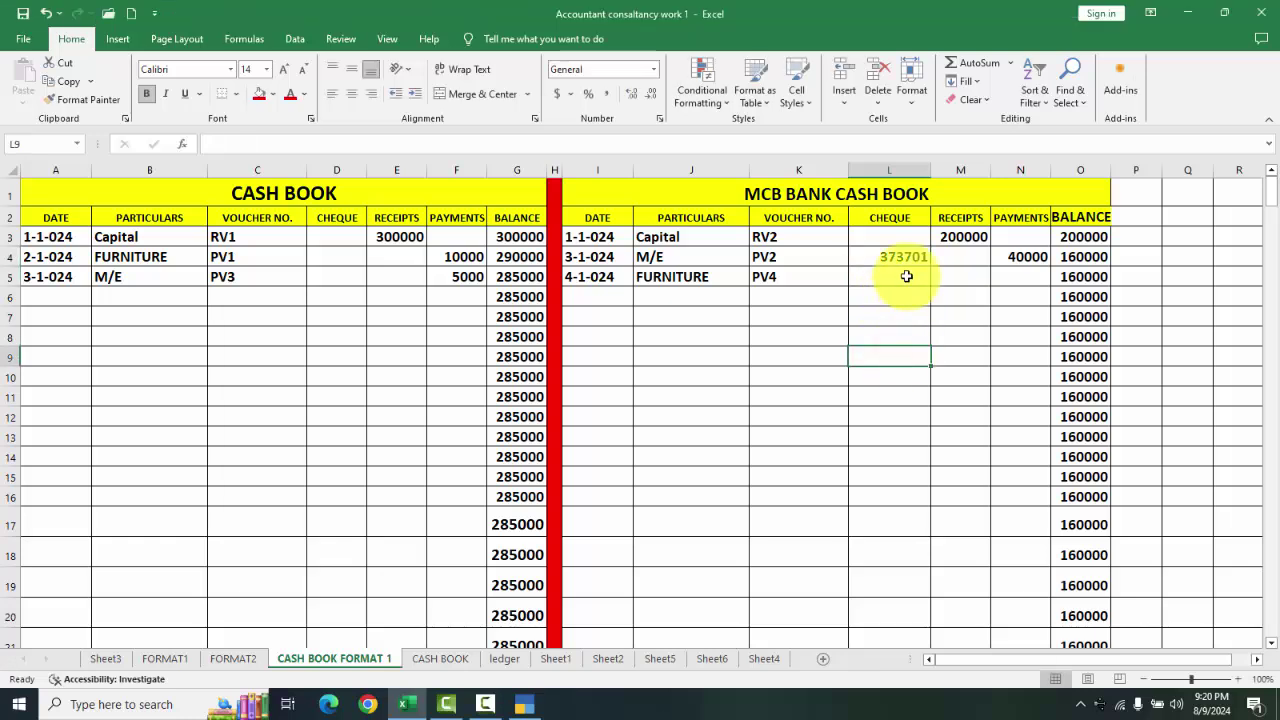
{"action": "left_click", "coordinate": [911, 276]}
{"action": "type", "text": "373702"}
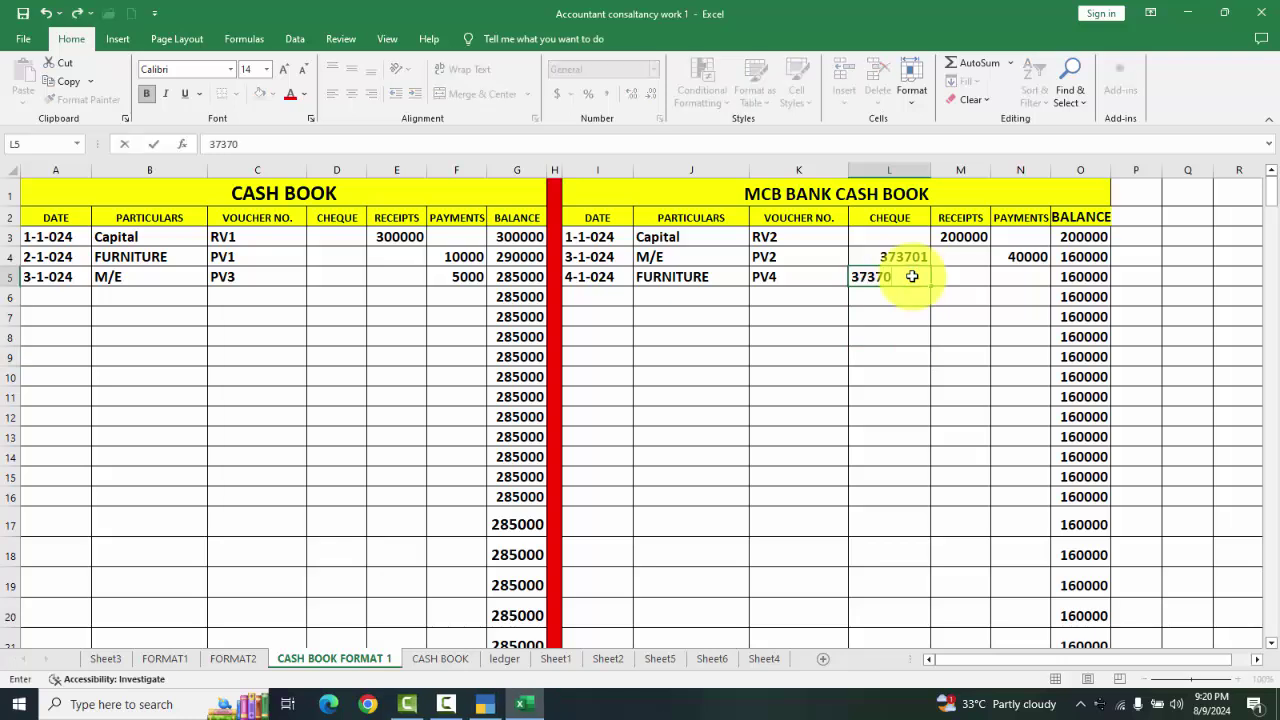
{"action": "left_click", "coordinate": [945, 356]}
- Record a payment of 13000 for the FURNITURE entry in the MCB BANK CASH BOOK
{"action": "left_click", "coordinate": [1023, 276]}
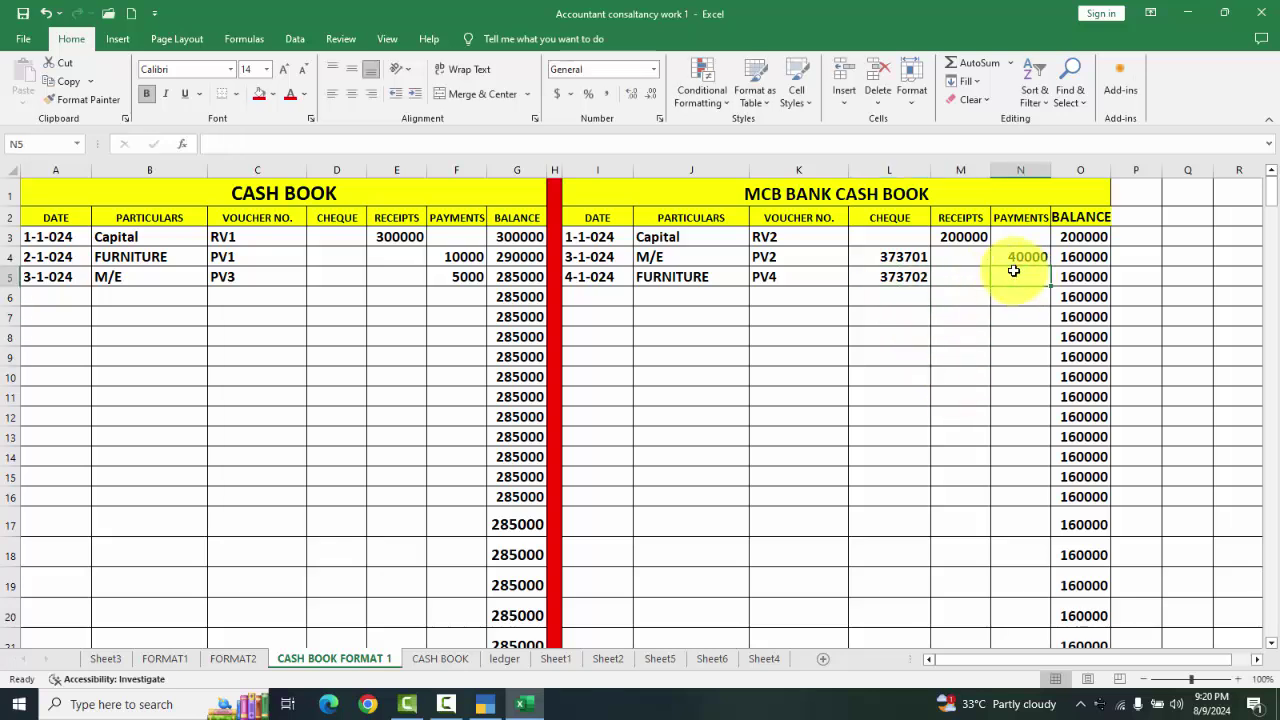
{"action": "type", "text": "130"}
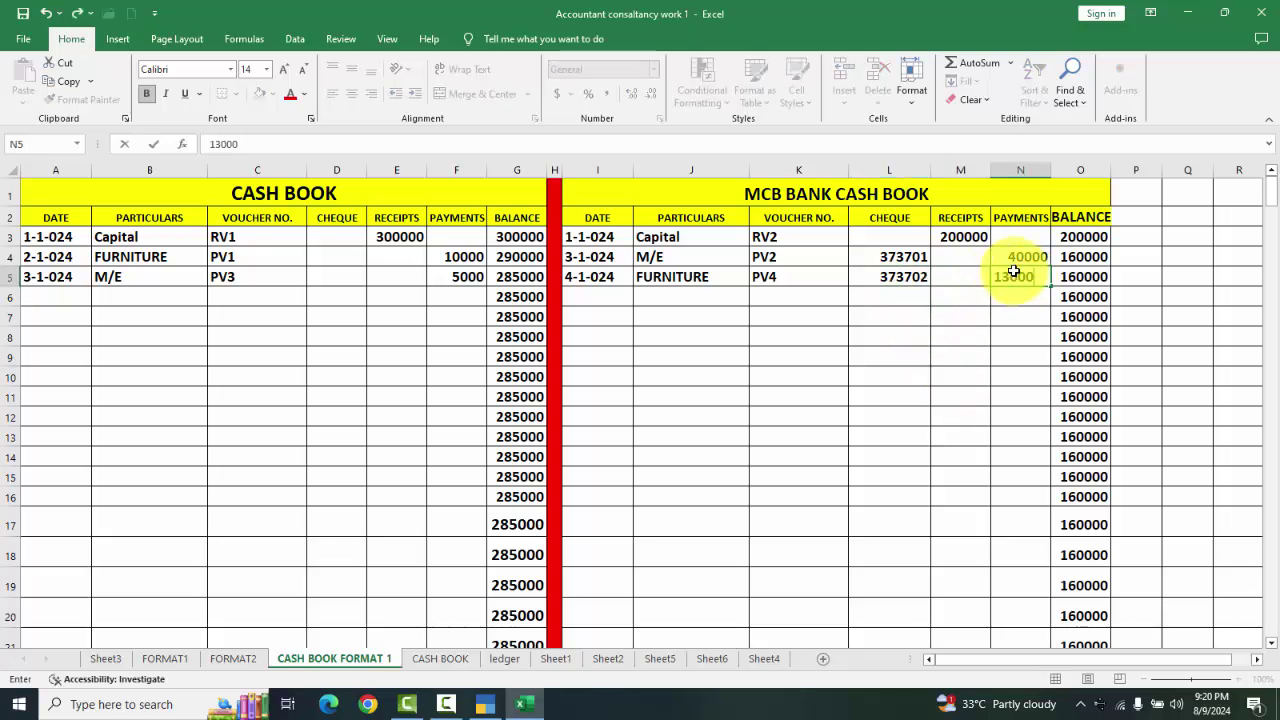
{"action": "type", "text": "00"}
{"action": "key", "text": "Return"}
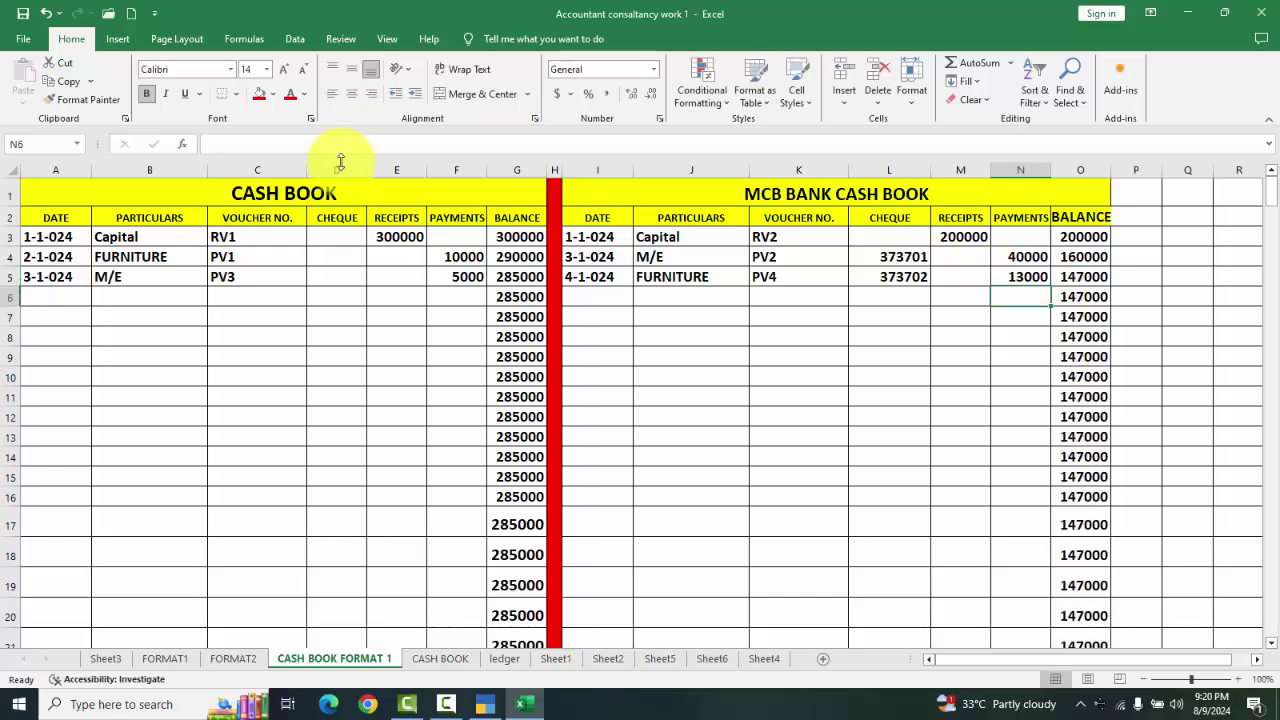
- Review the CASH BOOK receipts and payments columns and the furniture and M/E entries in both tables
{"action": "left_click_drag", "start_coordinate": [422, 213], "coordinate": [400, 337]}
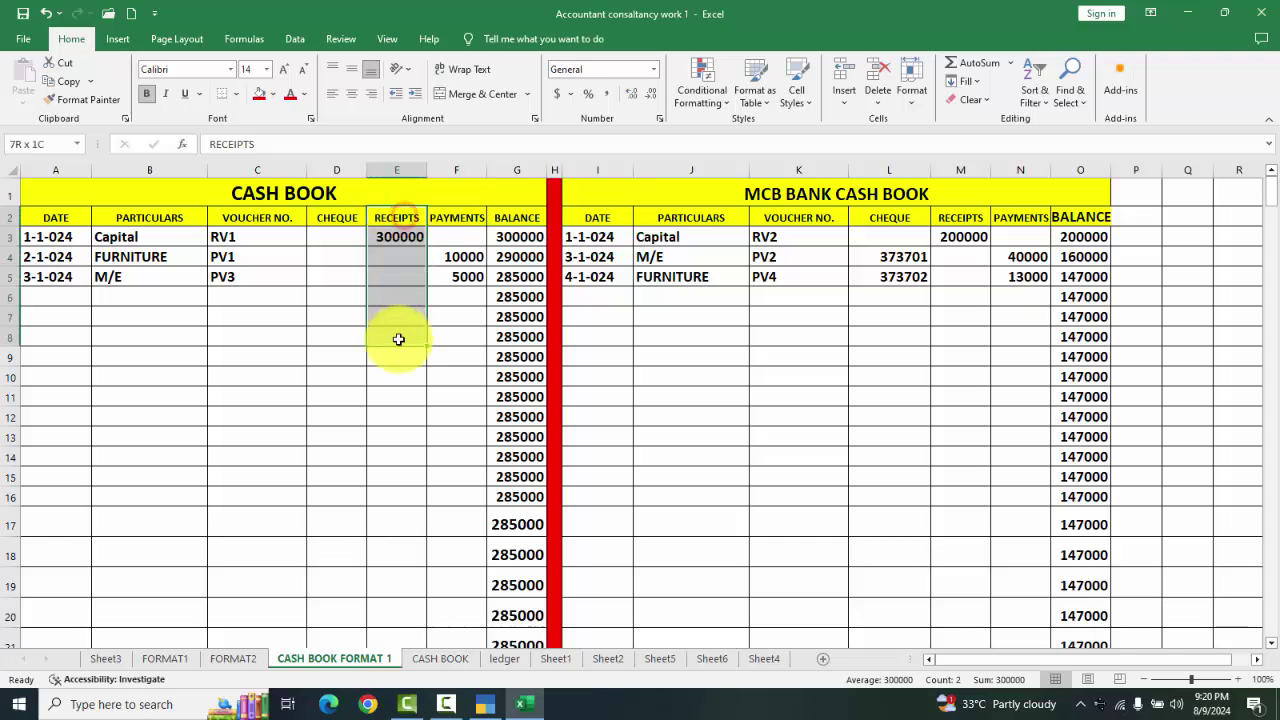
{"action": "left_click_drag", "start_coordinate": [458, 212], "coordinate": [445, 322]}
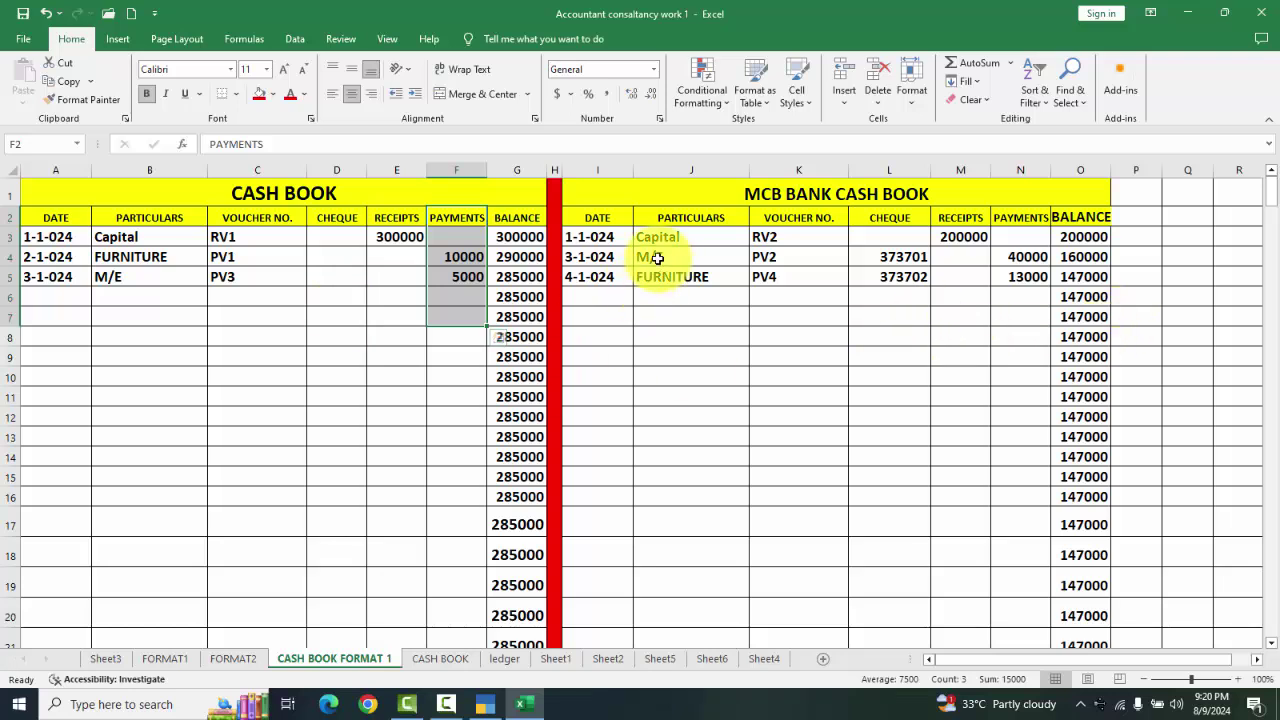
{"action": "left_click", "coordinate": [613, 258]}
{"action": "left_click_drag", "start_coordinate": [613, 258], "coordinate": [1000, 282]}
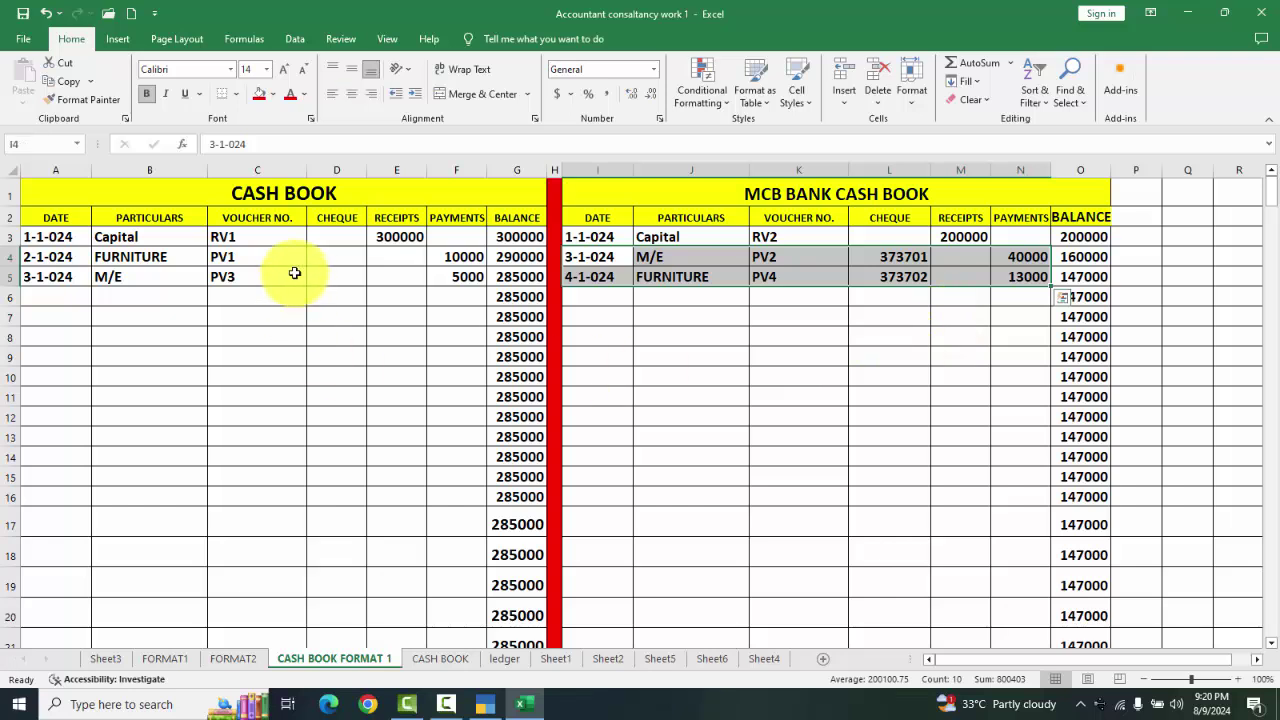
{"action": "left_click_drag", "start_coordinate": [63, 258], "coordinate": [455, 279]}
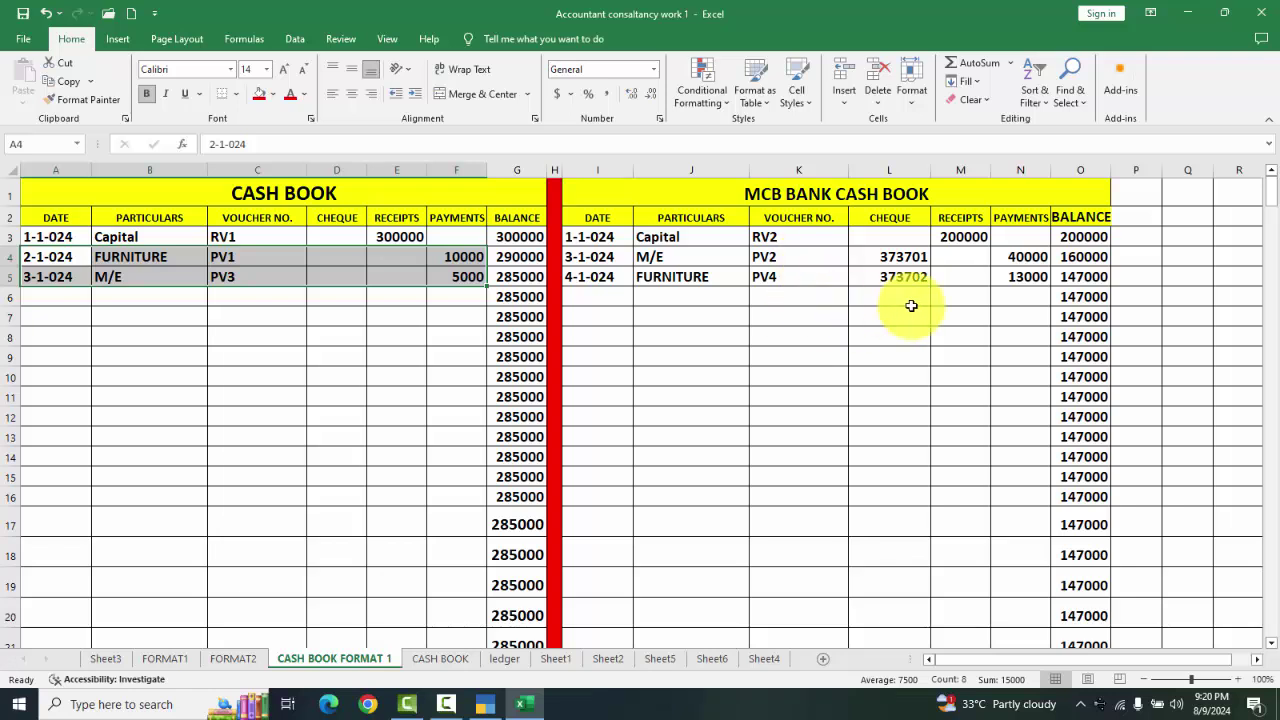
- Enter the date 5-1-024 and the particulars SALE in the fourth entry row of the CASH BOOK
{"action": "left_click", "coordinate": [75, 296]}
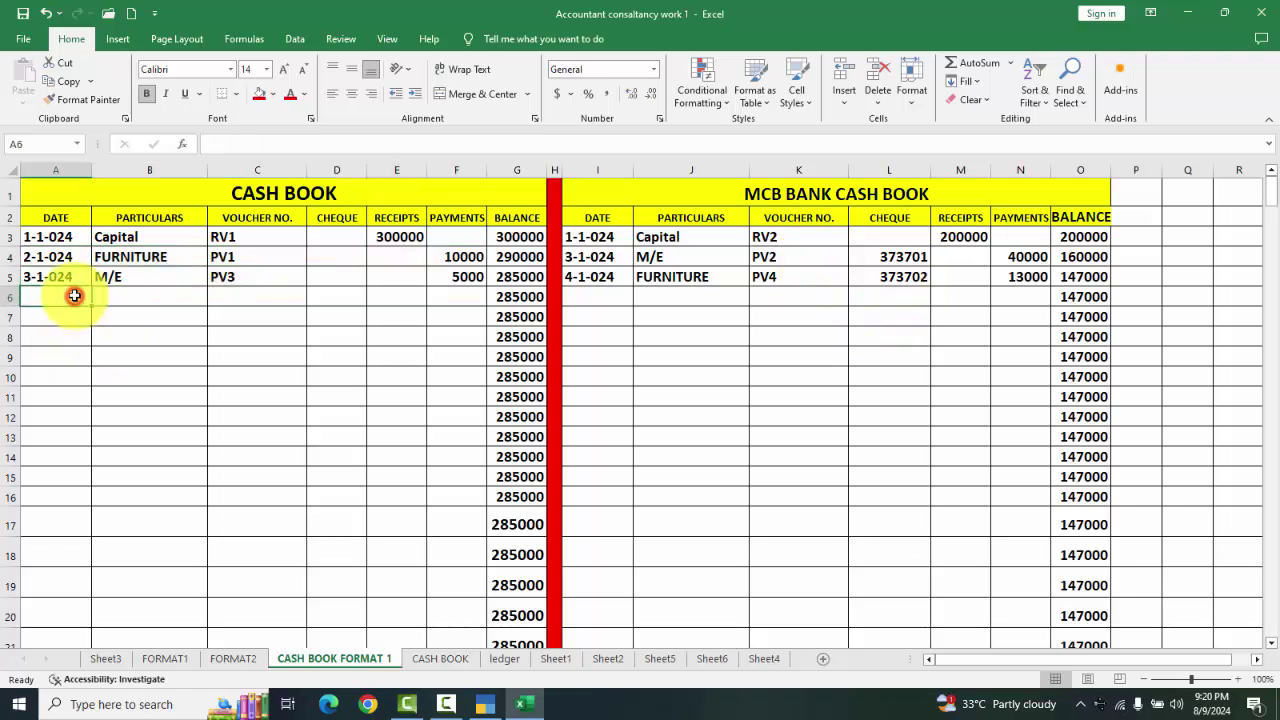
{"action": "type", "text": "5-1-024"}
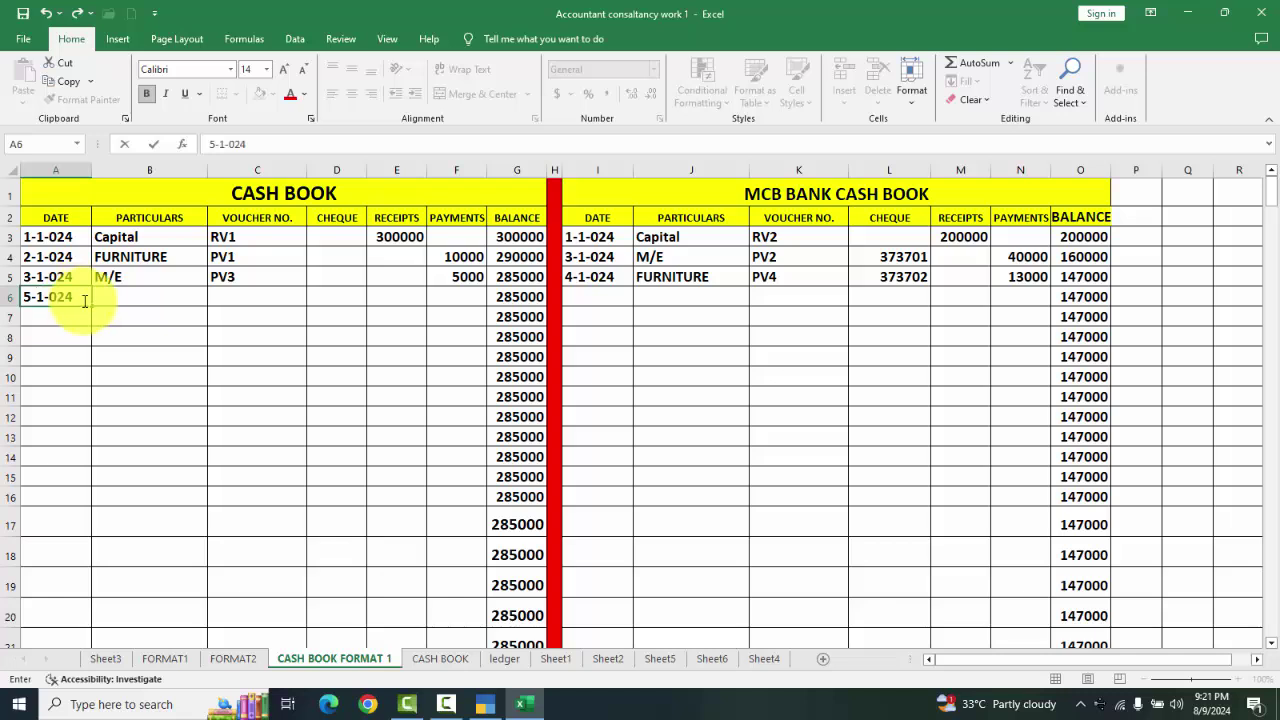
{"action": "left_click", "coordinate": [106, 293]}
{"action": "type", "text": "SALE"}
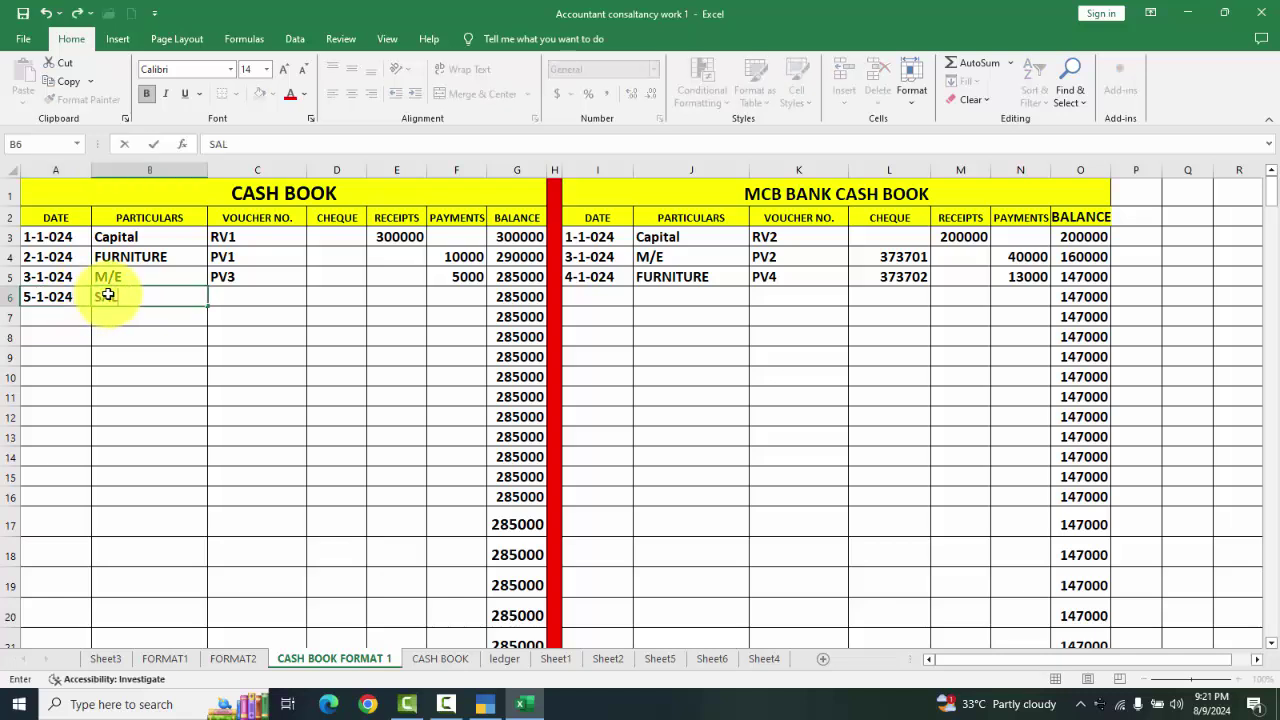
- Give the SALE entry in the CASH BOOK voucher number RV2 and a receipt of 14000
{"action": "left_click", "coordinate": [250, 296]}
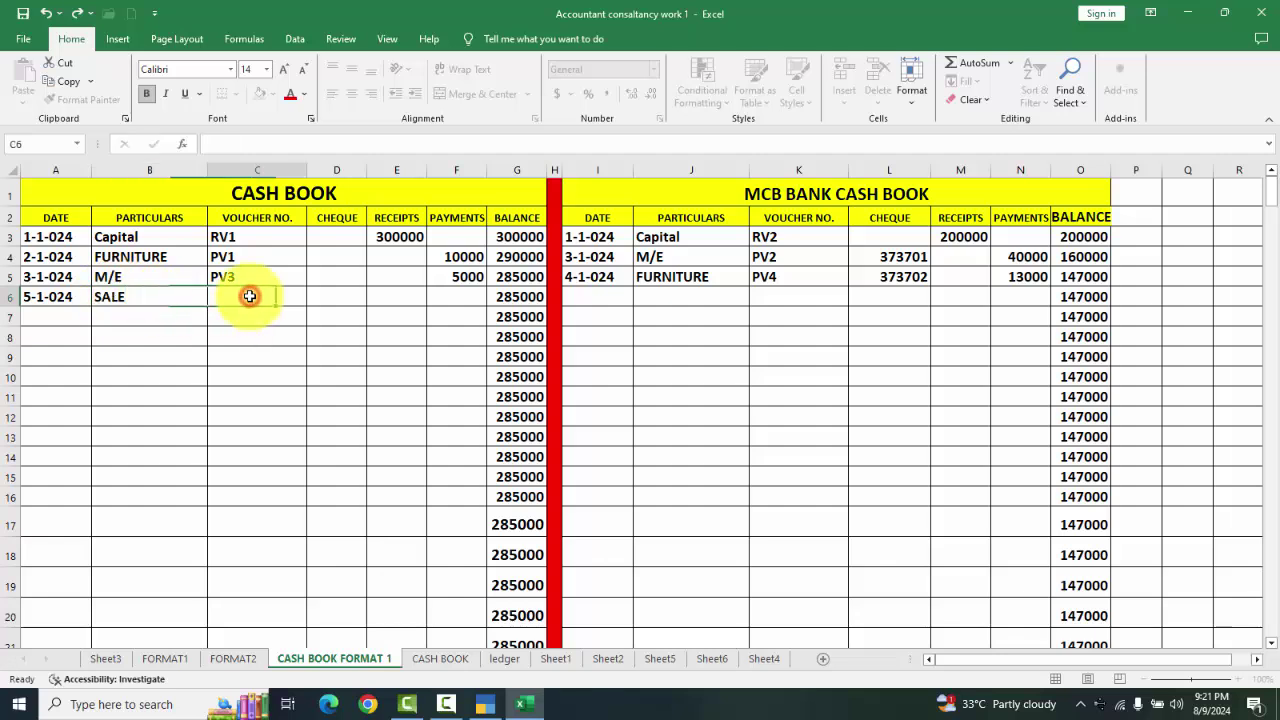
{"action": "type", "text": "RV2"}
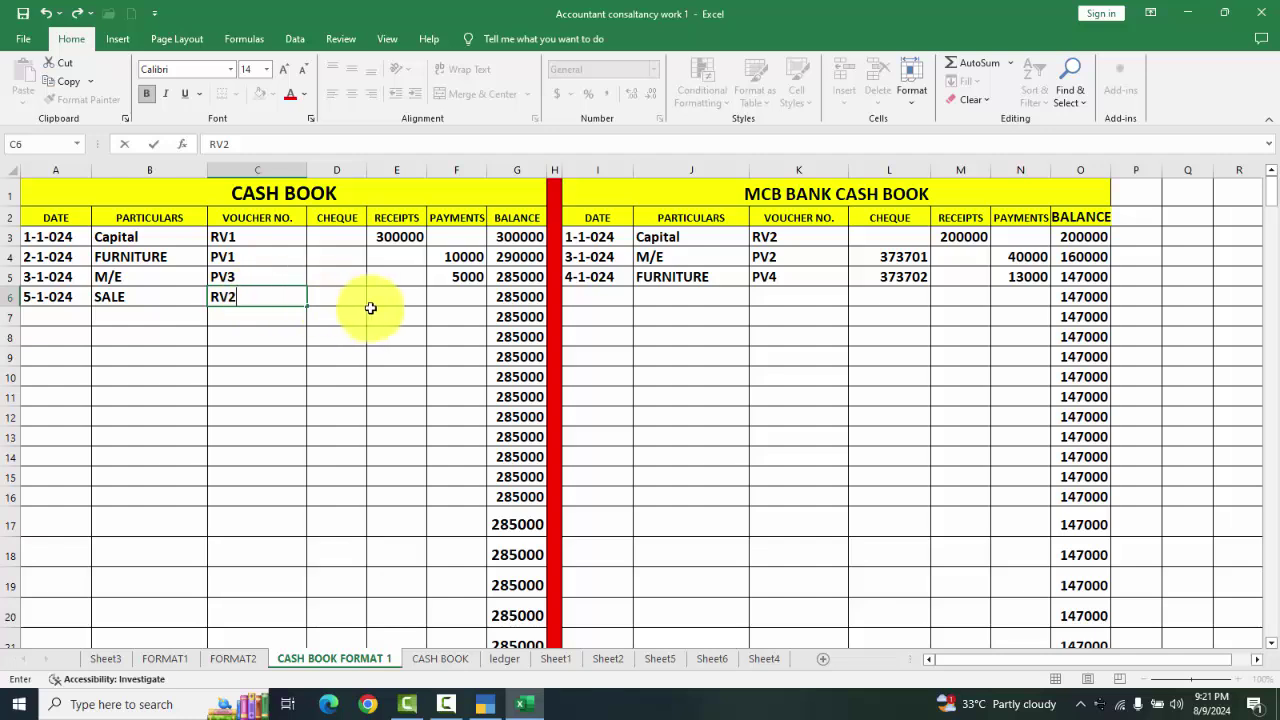
{"action": "left_click", "coordinate": [343, 296]}
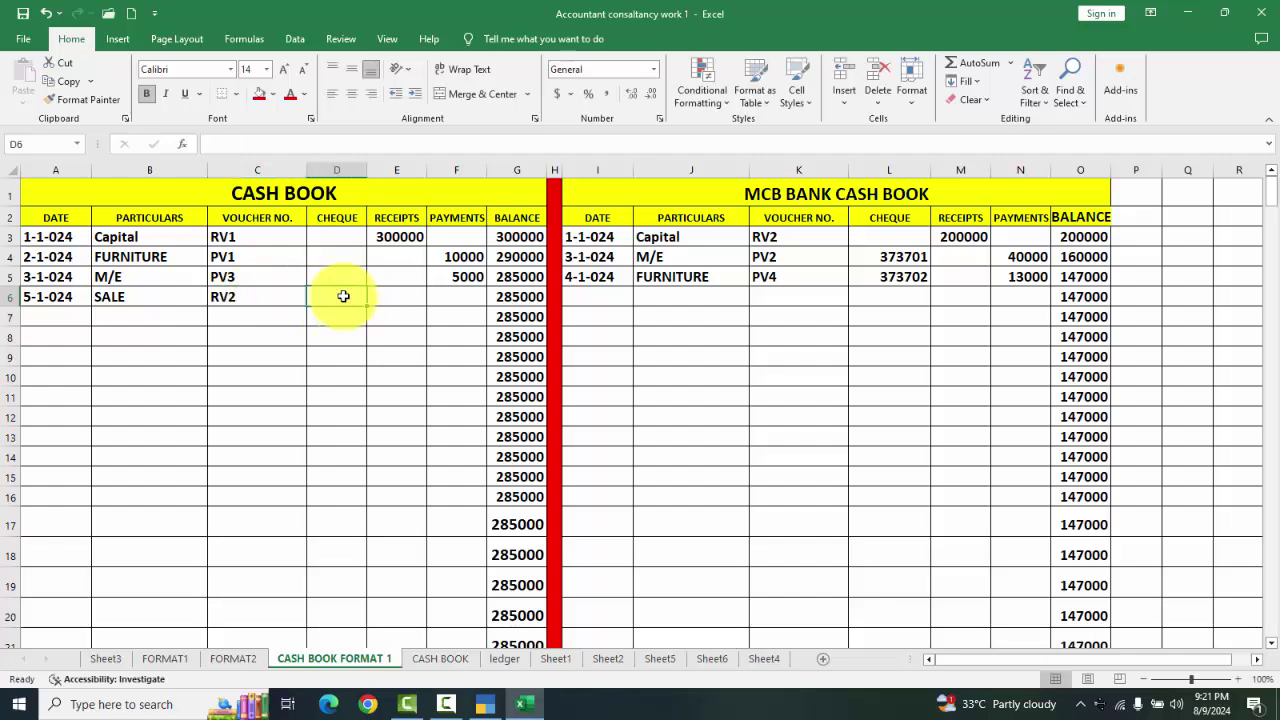
{"action": "left_click", "coordinate": [406, 299]}
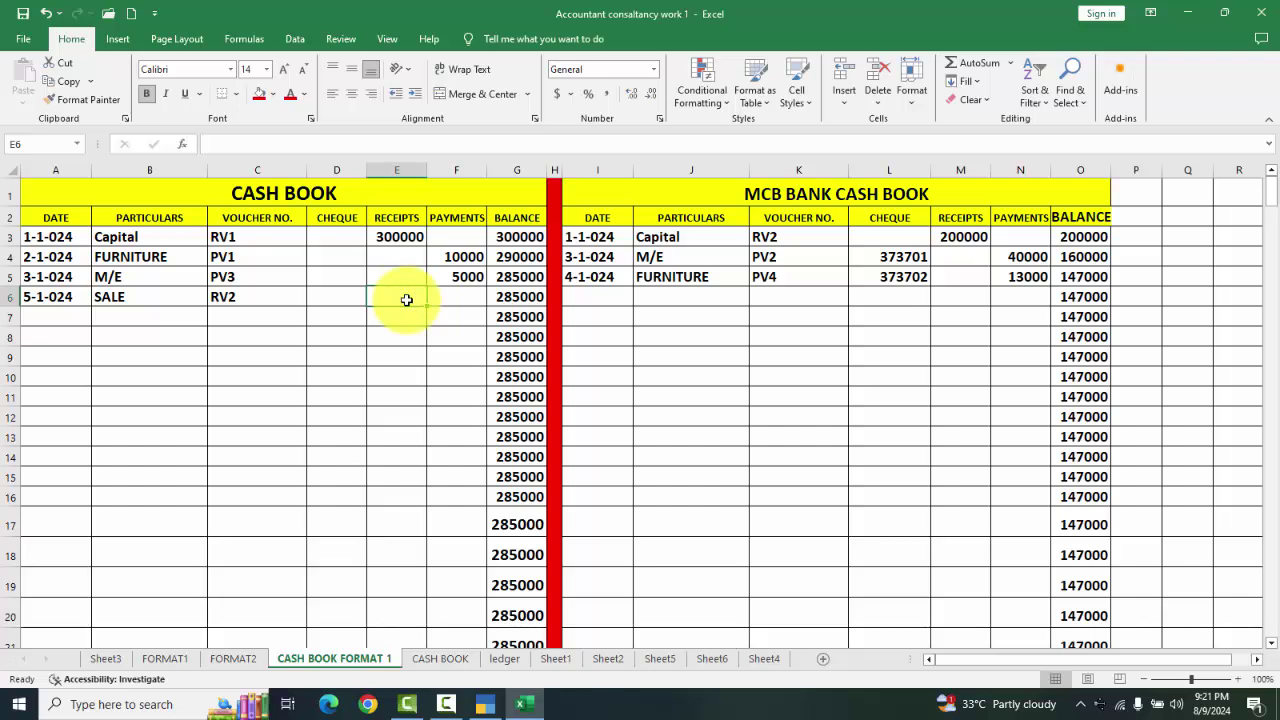
{"action": "type", "text": "14000"}
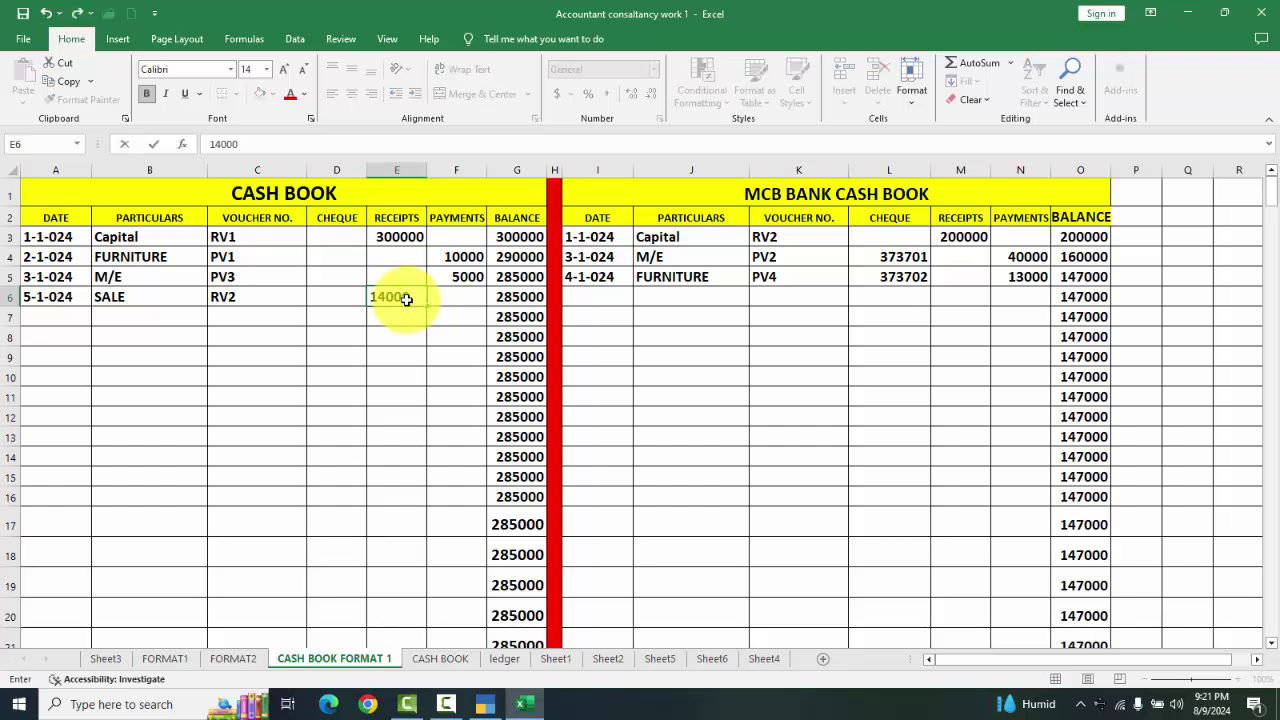
{"action": "left_click", "coordinate": [400, 337]}
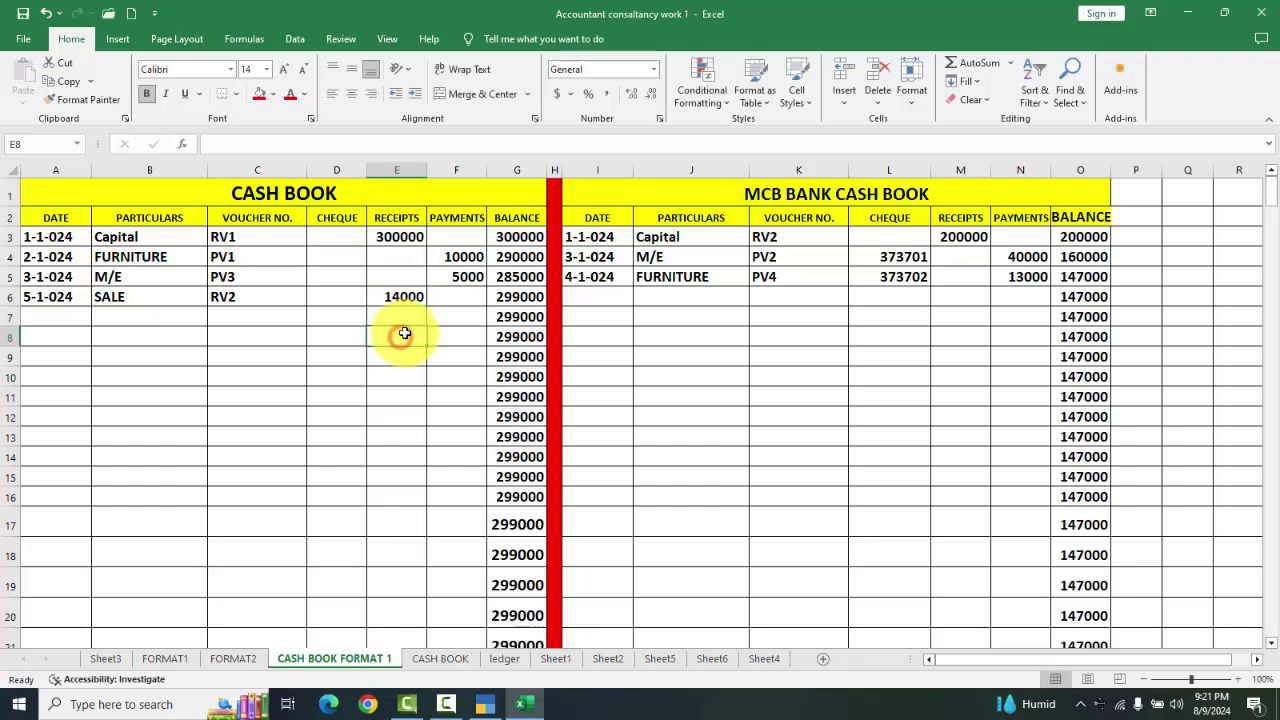
- Enter the date 6-1-024 and the particulars SALE in the fourth entry row of the MCB BANK CASH BOOK
{"action": "left_click", "coordinate": [600, 301]}
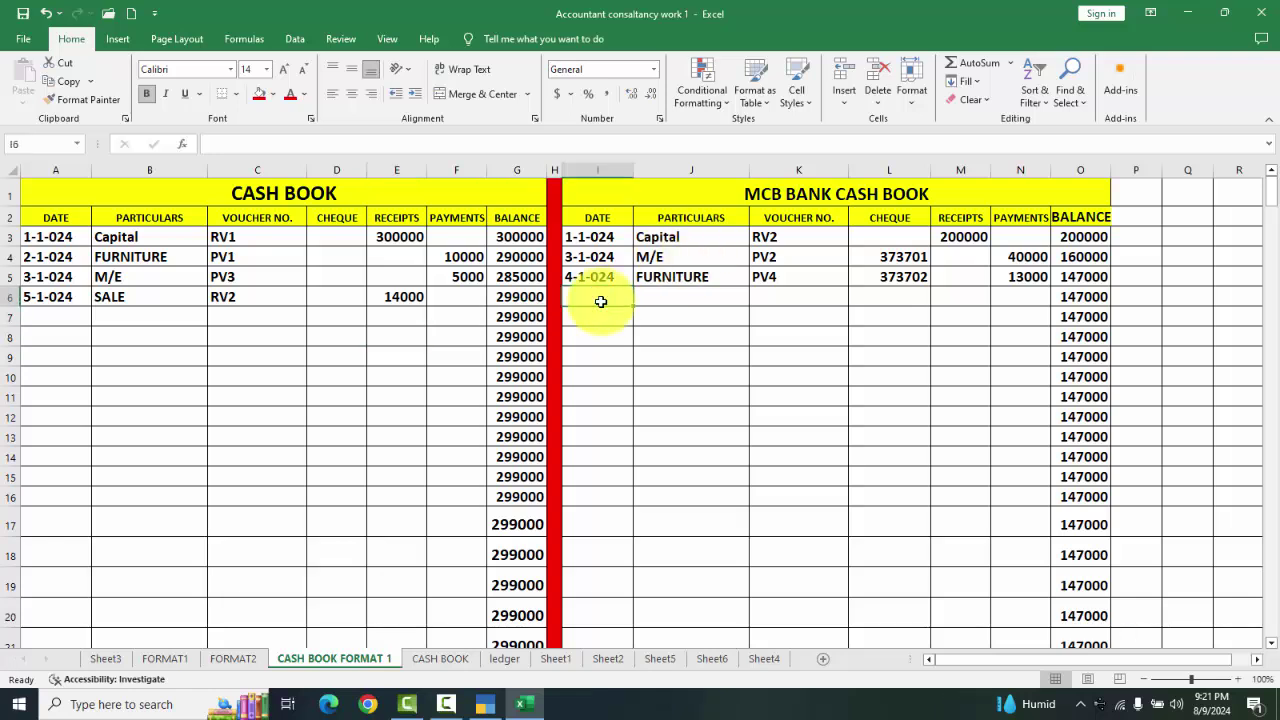
{"action": "type", "text": "6-1-0"}
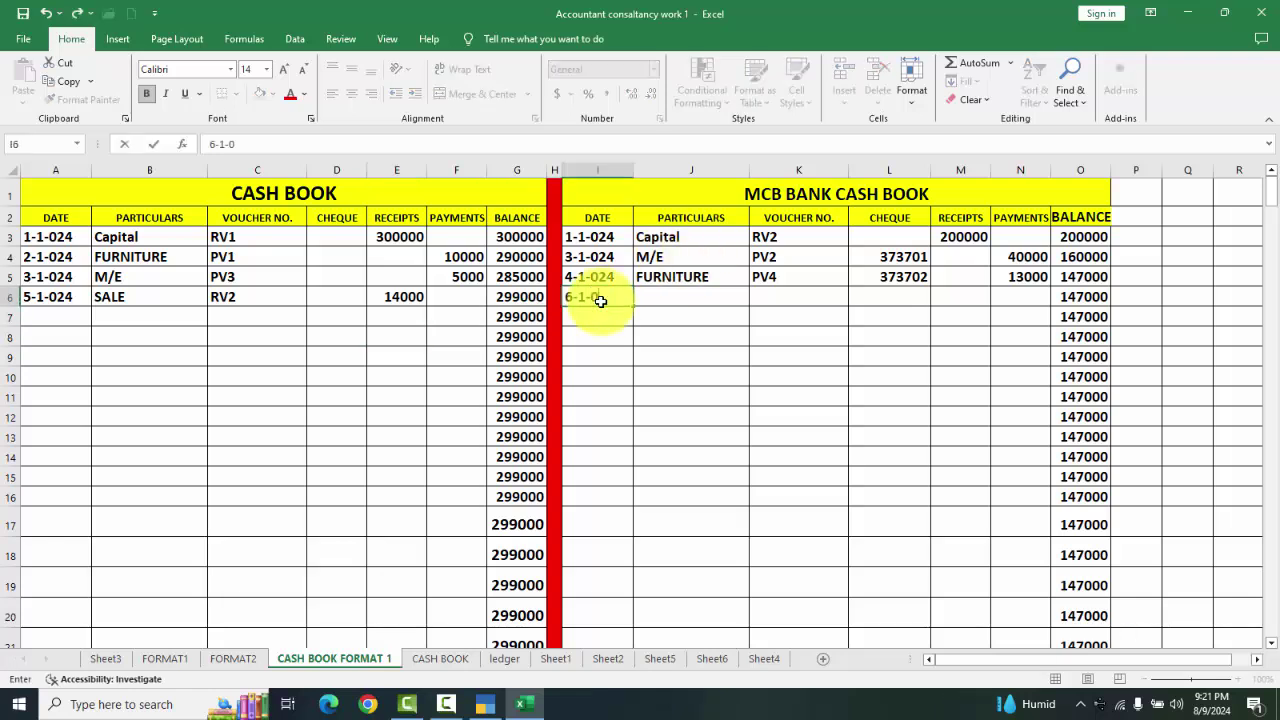
{"action": "type", "text": "24"}
{"action": "left_click", "coordinate": [653, 297]}
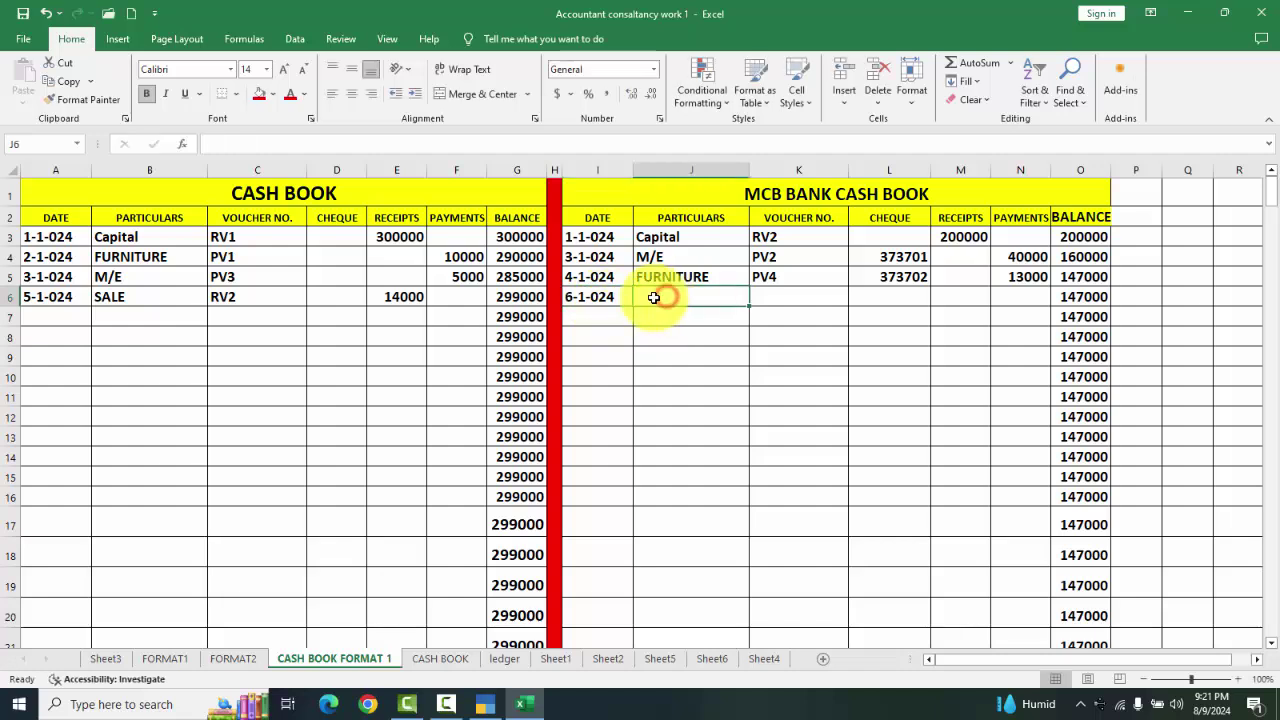
{"action": "type", "text": "SAL"}
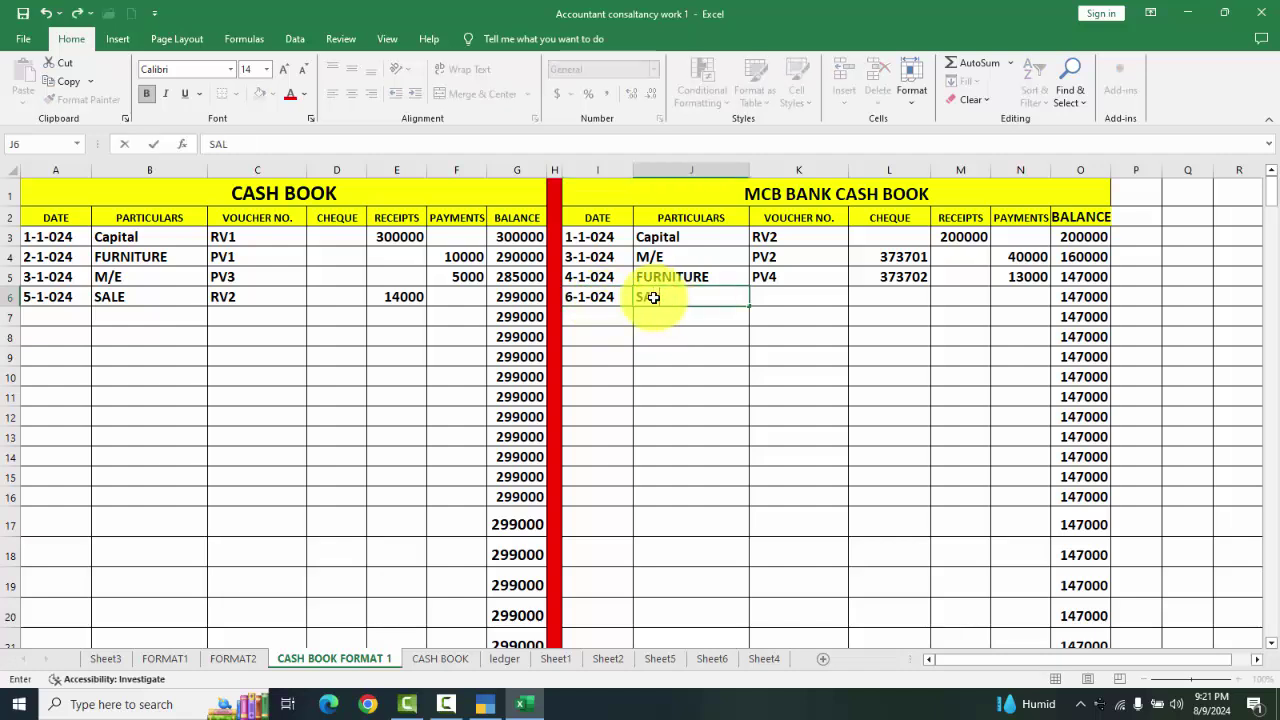
{"action": "type", "text": "E"}
- Give the SALE entry in the MCB BANK CASH BOOK voucher number RV3, cheque number 56478 and a receipt of 6000
{"action": "left_click", "coordinate": [810, 298]}
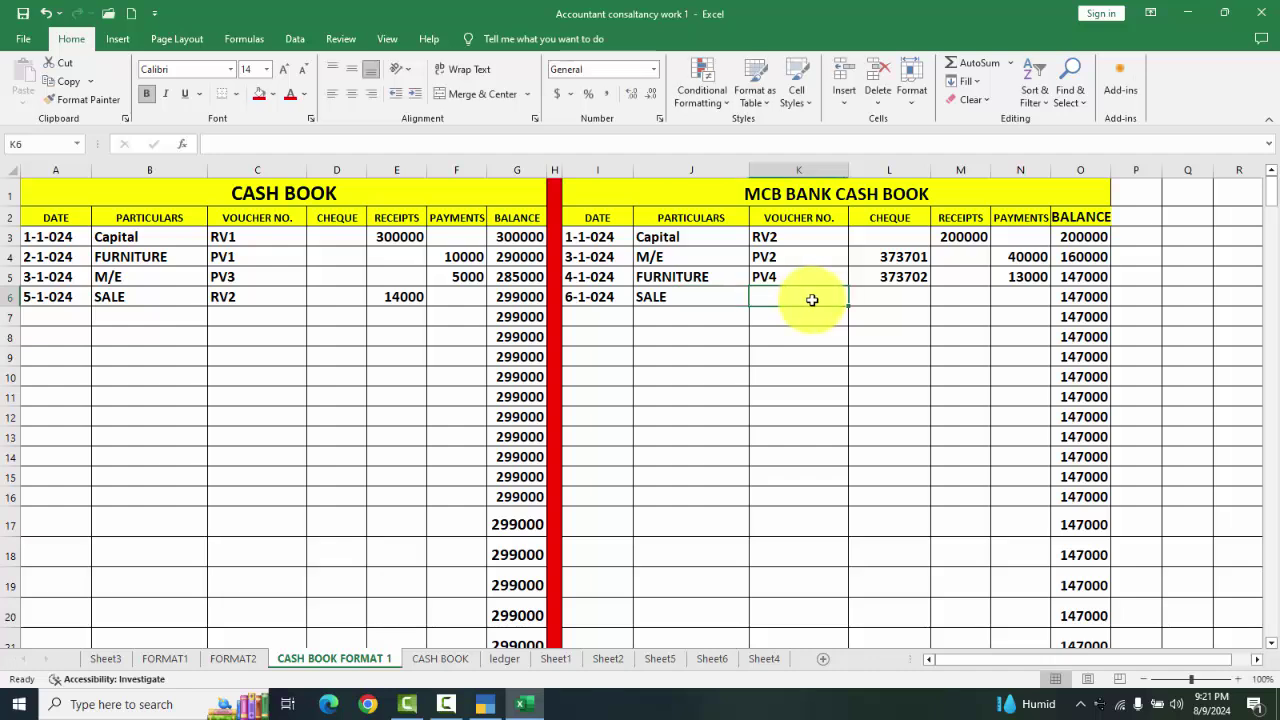
{"action": "type", "text": "RV"}
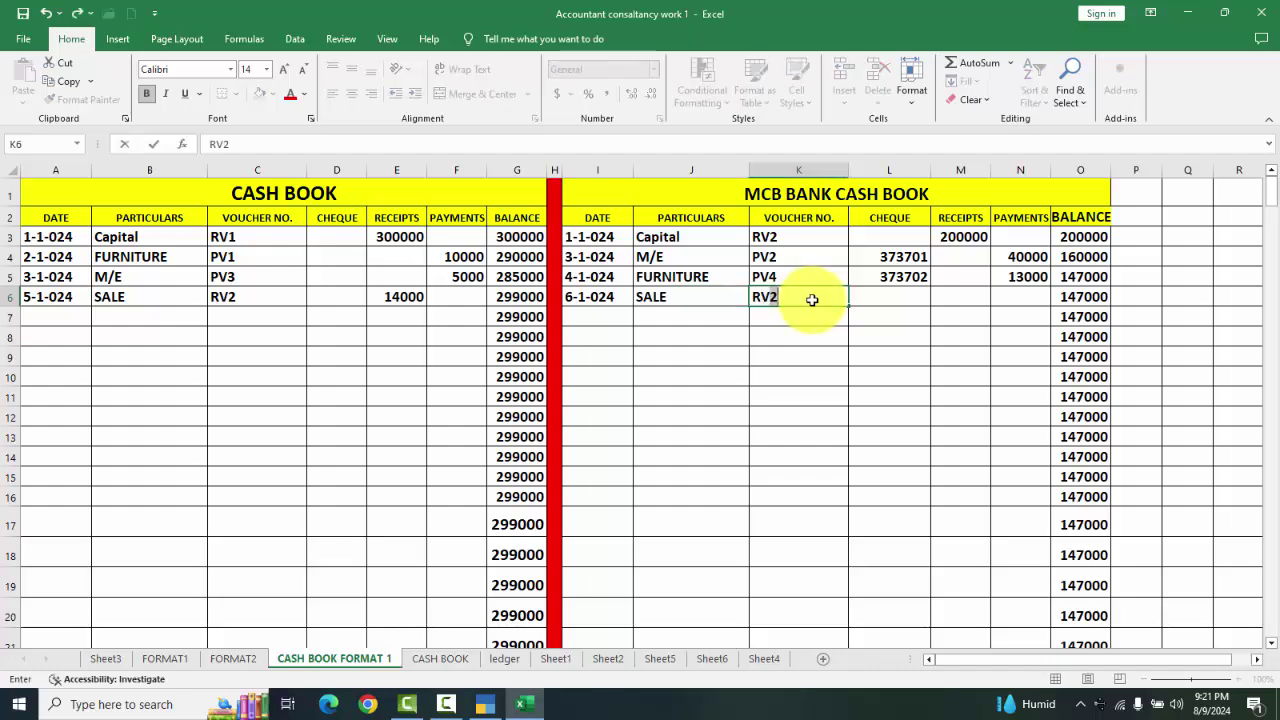
{"action": "type", "text": "3"}
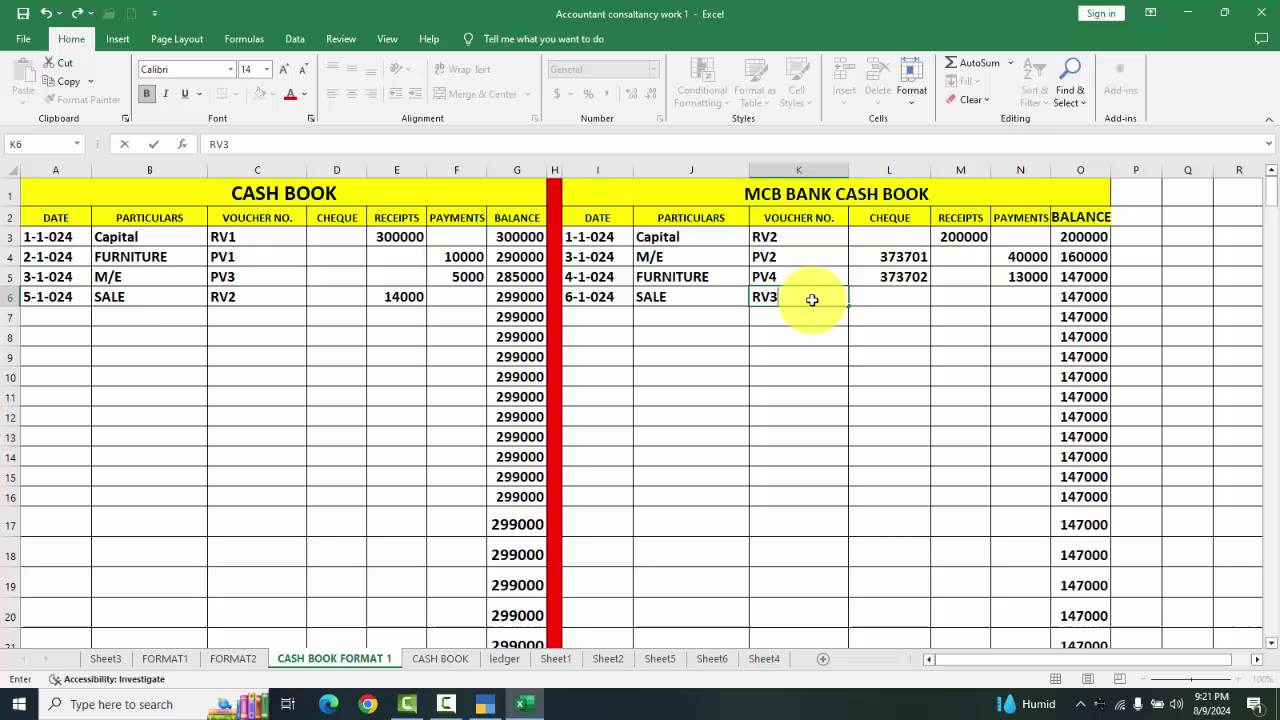
{"action": "left_click", "coordinate": [914, 301]}
{"action": "type", "text": "56478"}
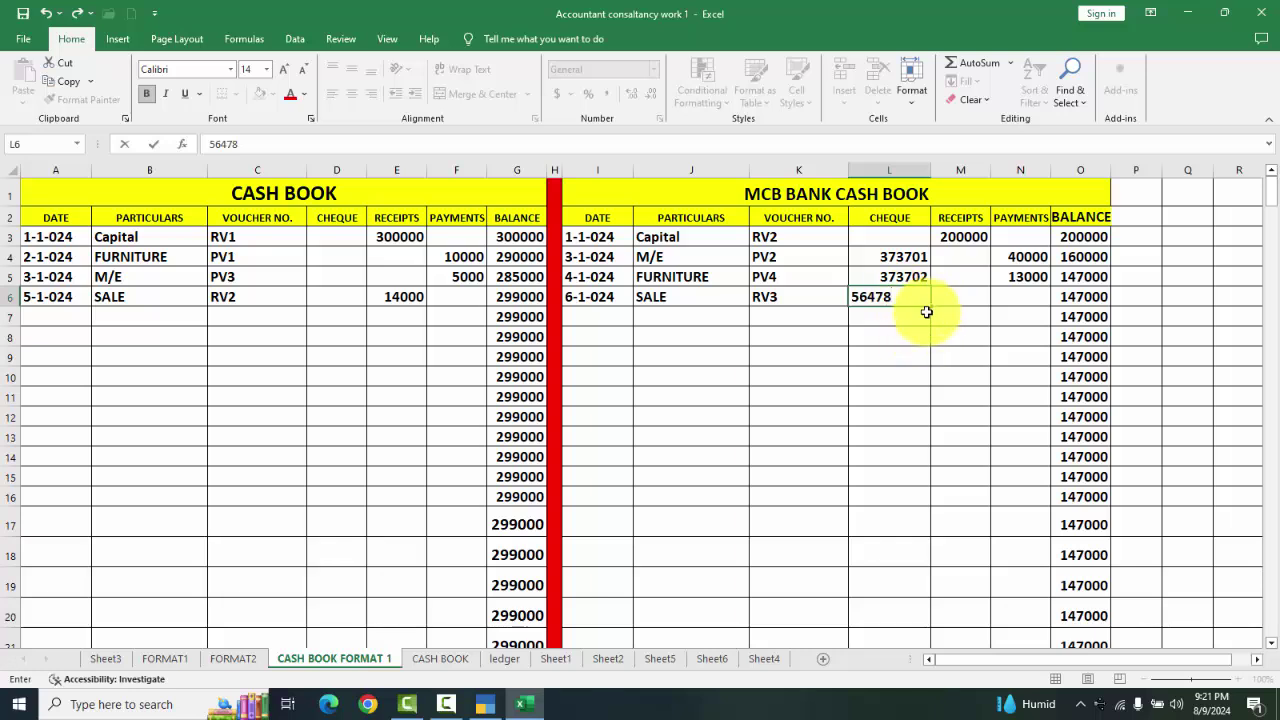
{"action": "left_click", "coordinate": [965, 302]}
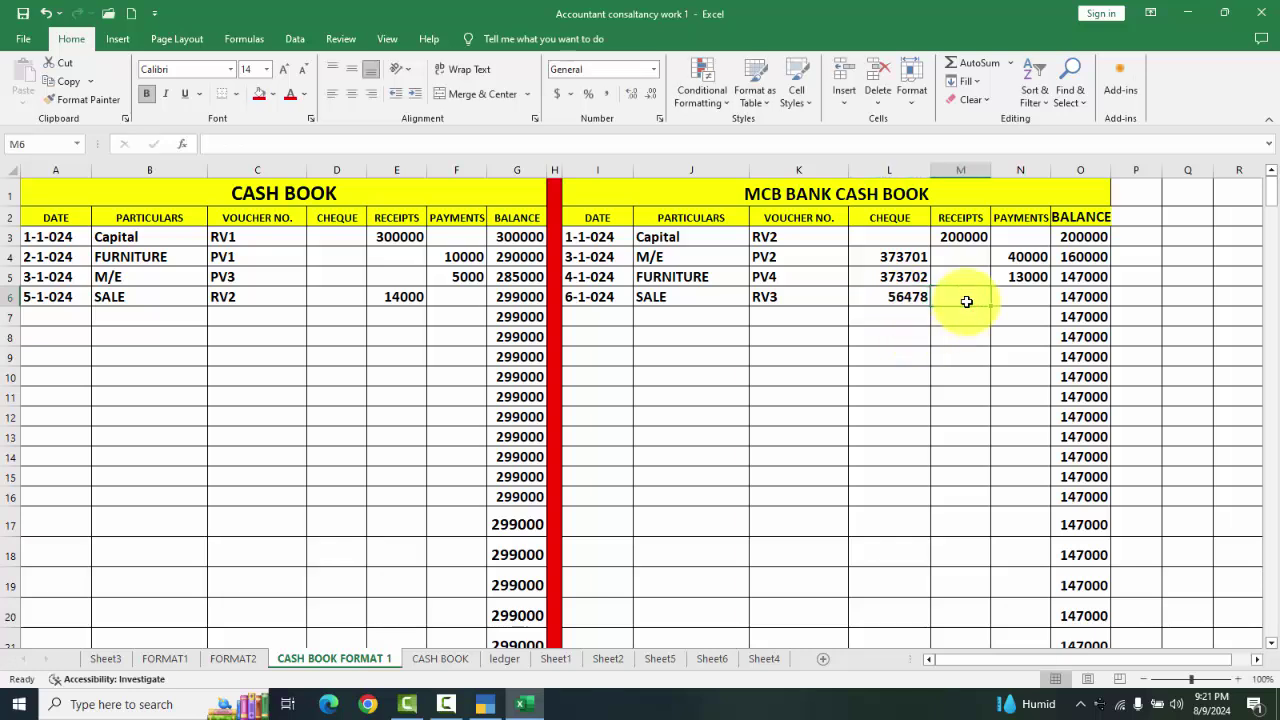
{"action": "type", "text": "6000"}
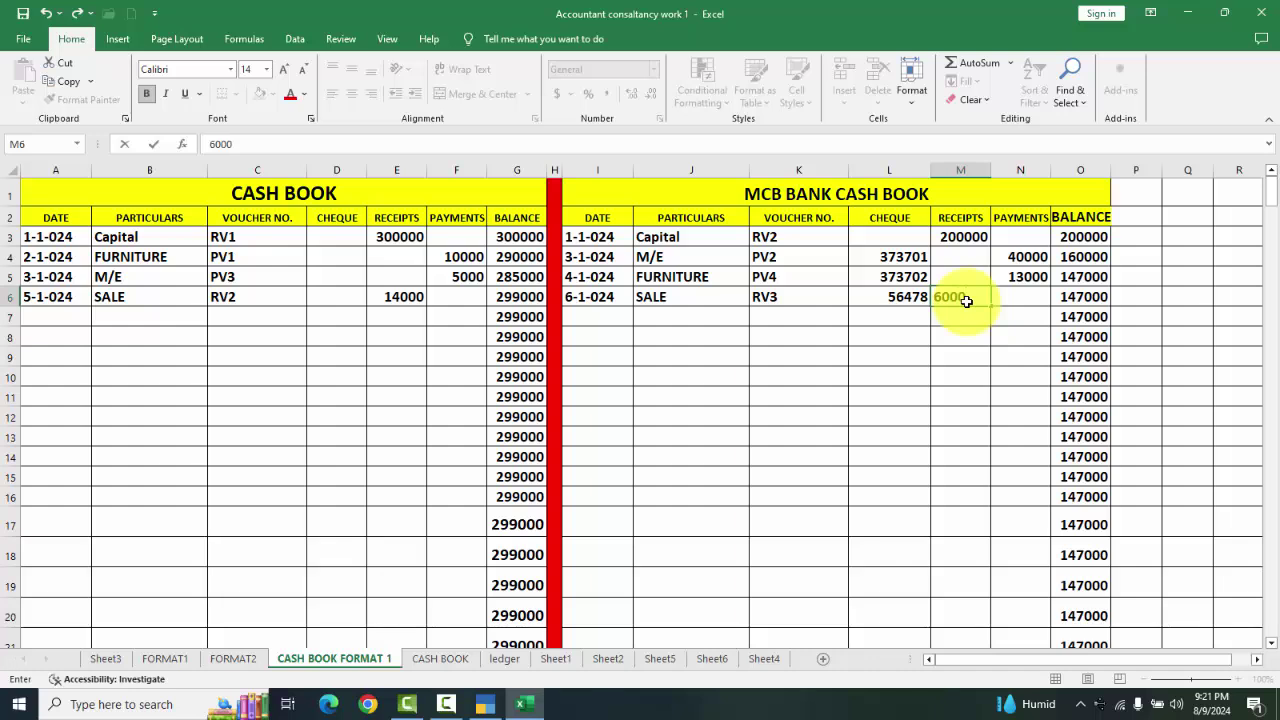
{"action": "key", "text": "Return"}
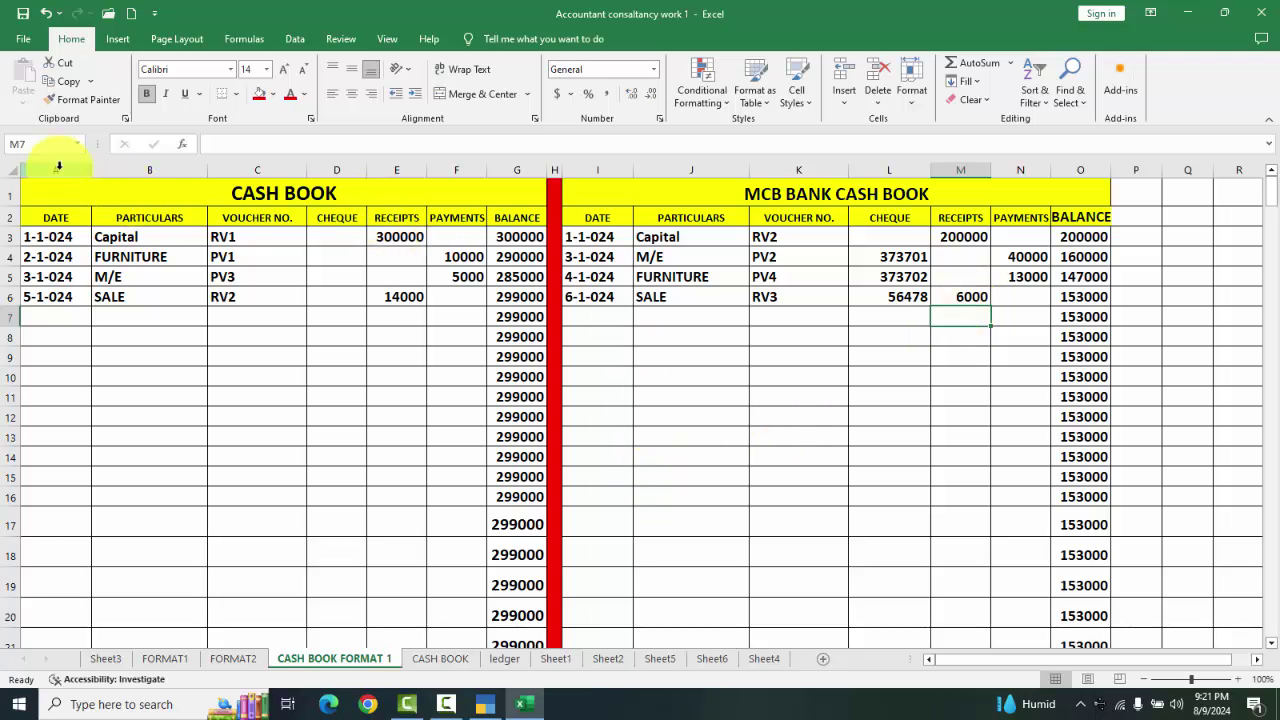
- Compare the layout of the CASH BOOK FORMAT 1 tables with the separate CASH BOOK sheet, examining the receipts and payments columns
{"action": "left_click_drag", "start_coordinate": [58, 167], "coordinate": [1135, 183]}
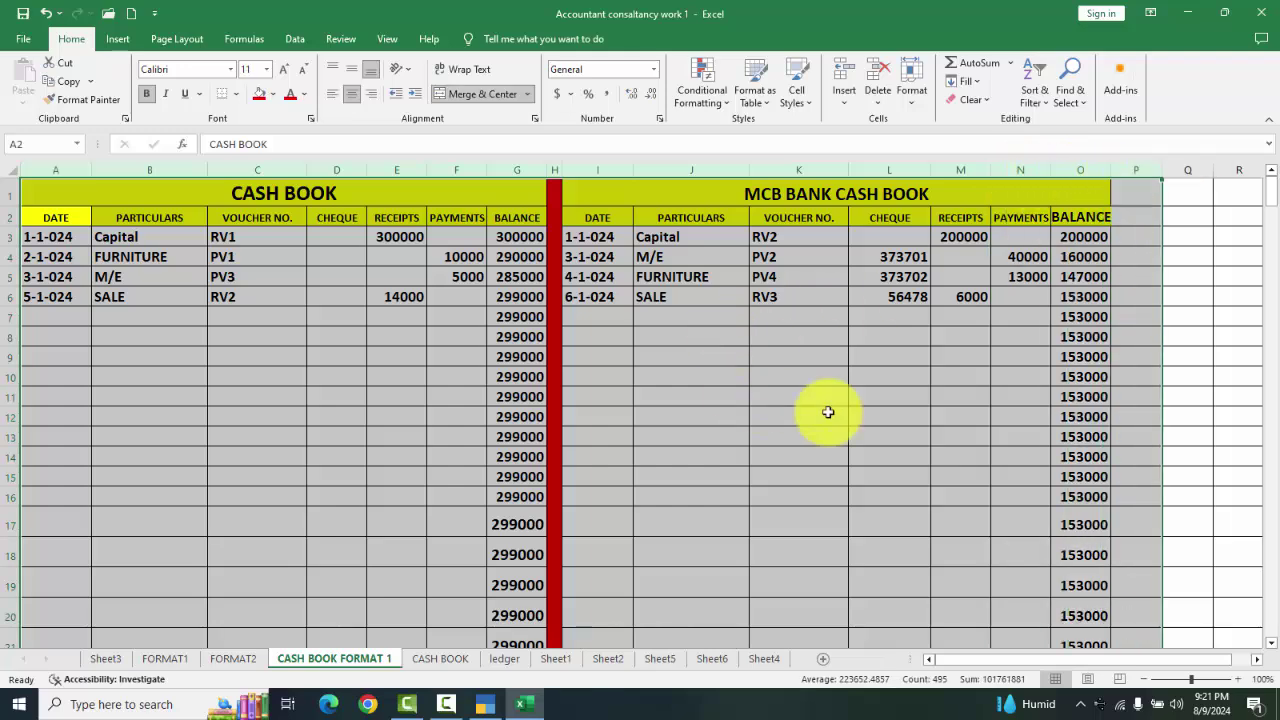
{"action": "left_click", "coordinate": [433, 658]}
{"action": "left_click", "coordinate": [416, 421]}
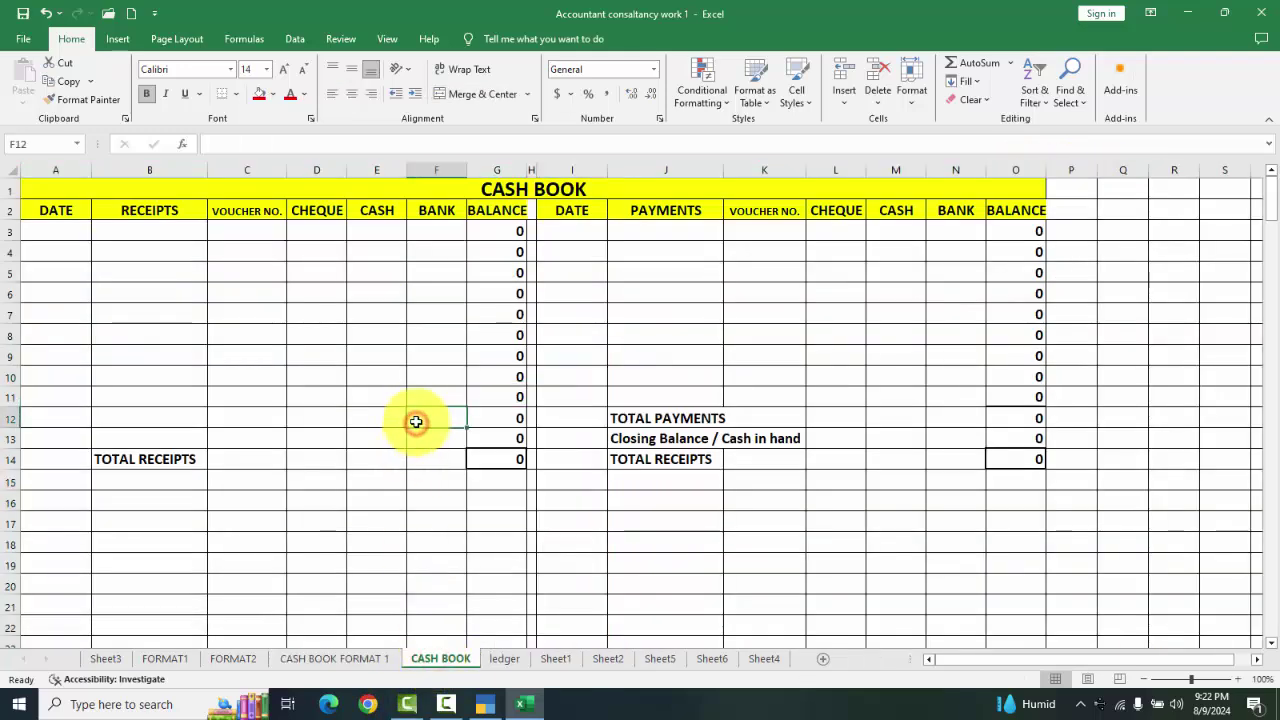
{"action": "left_click", "coordinate": [376, 659]}
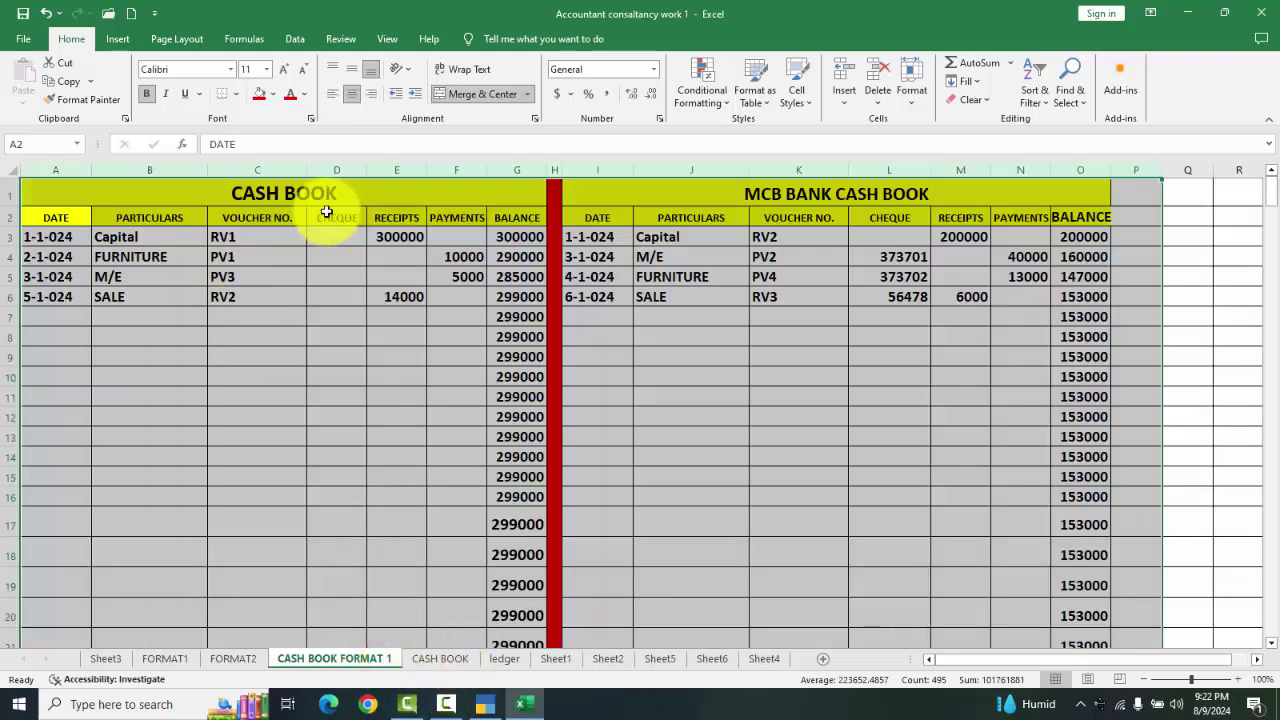
{"action": "left_click_drag", "start_coordinate": [396, 217], "coordinate": [390, 240]}
{"action": "left_click_drag", "start_coordinate": [456, 217], "coordinate": [408, 370]}
{"action": "left_click", "coordinate": [745, 192]}
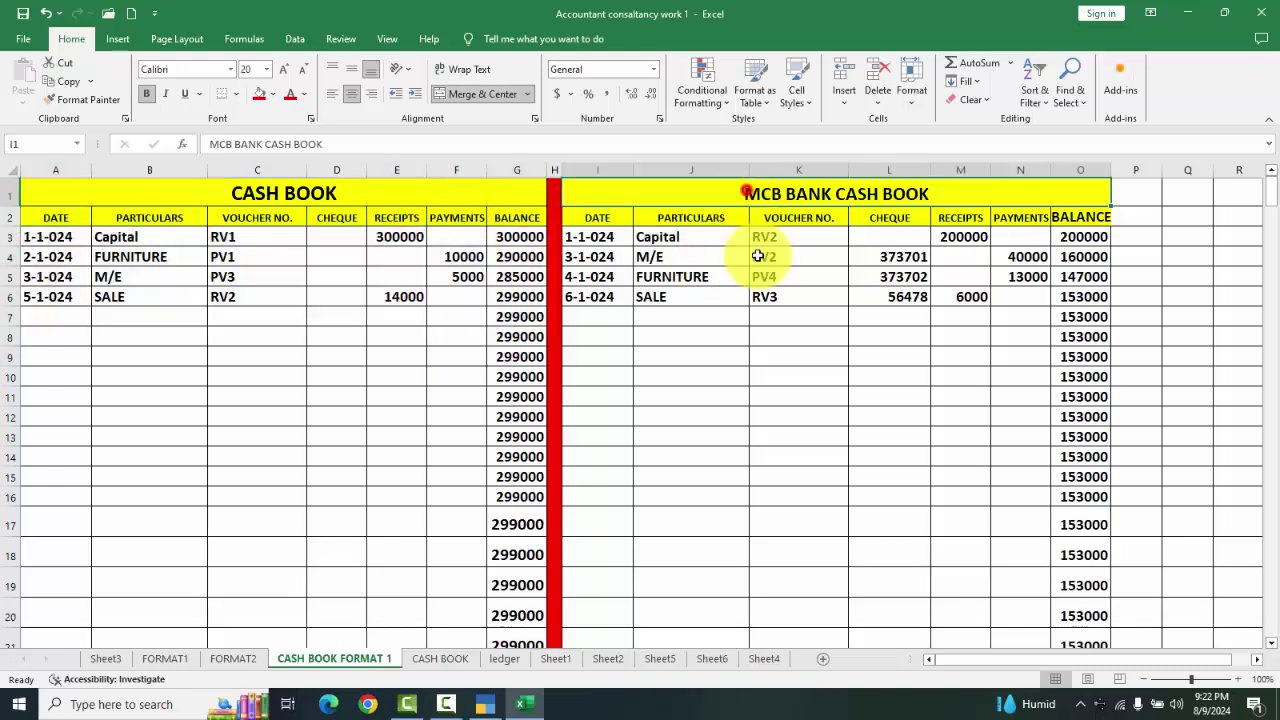
- Copy the cash Capital entry's date 1-1-024, particulars and voucher RV1 from CASH BOOK FORMAT 1 into the CASH BOOK sheet's first receipts row
{"action": "left_click_drag", "start_coordinate": [758, 256], "coordinate": [766, 363]}
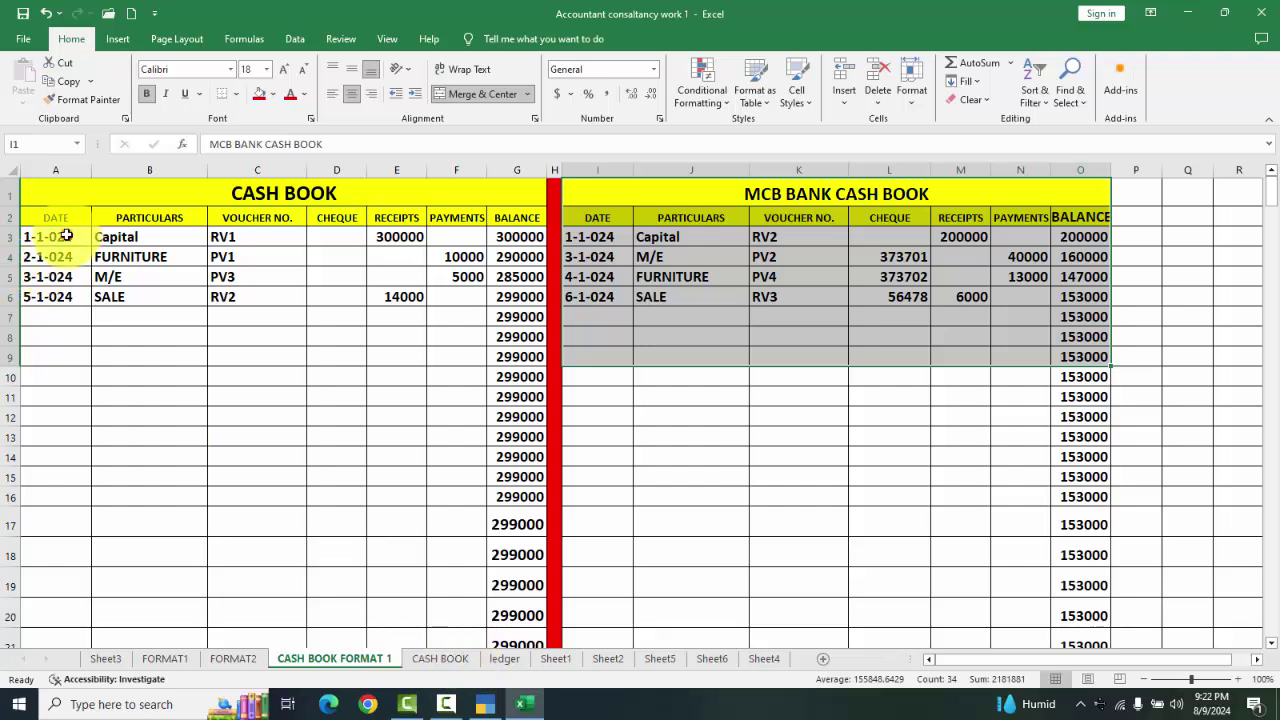
{"action": "left_click_drag", "start_coordinate": [65, 235], "coordinate": [197, 237]}
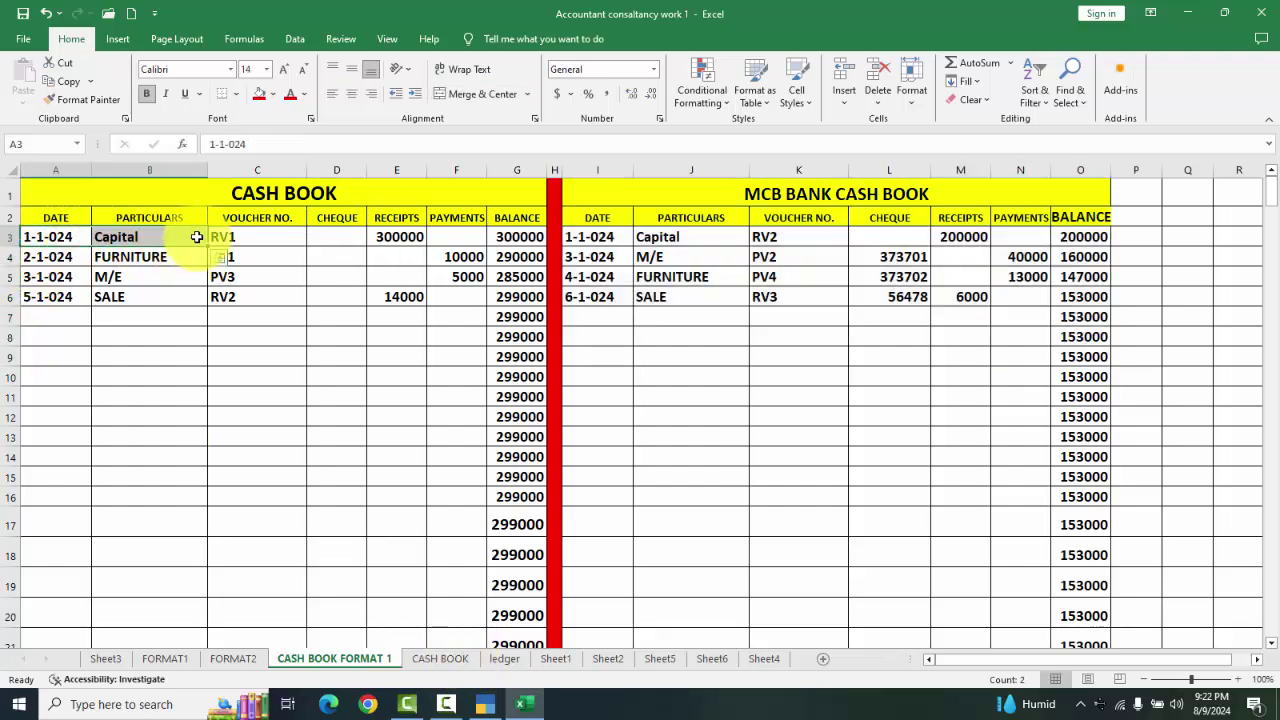
{"action": "left_click_drag", "start_coordinate": [49, 240], "coordinate": [219, 236]}
{"action": "key", "text": "ctrl+c"}
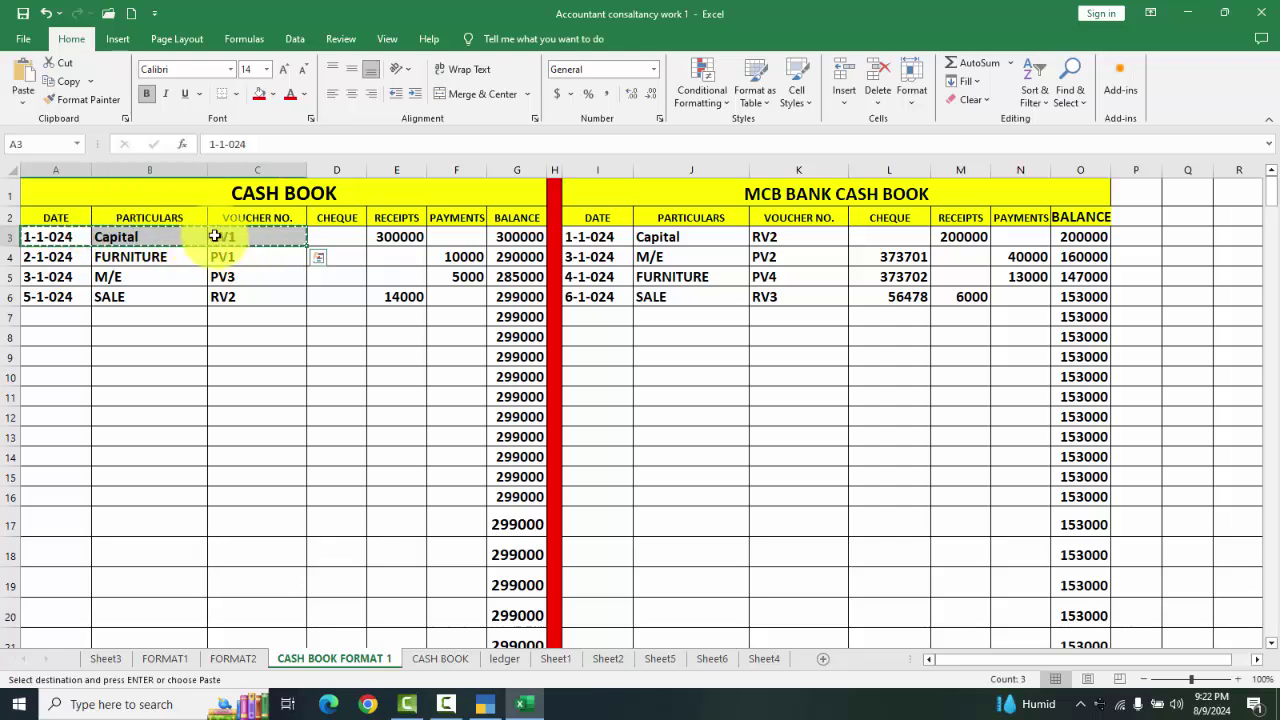
{"action": "left_click", "coordinate": [440, 658]}
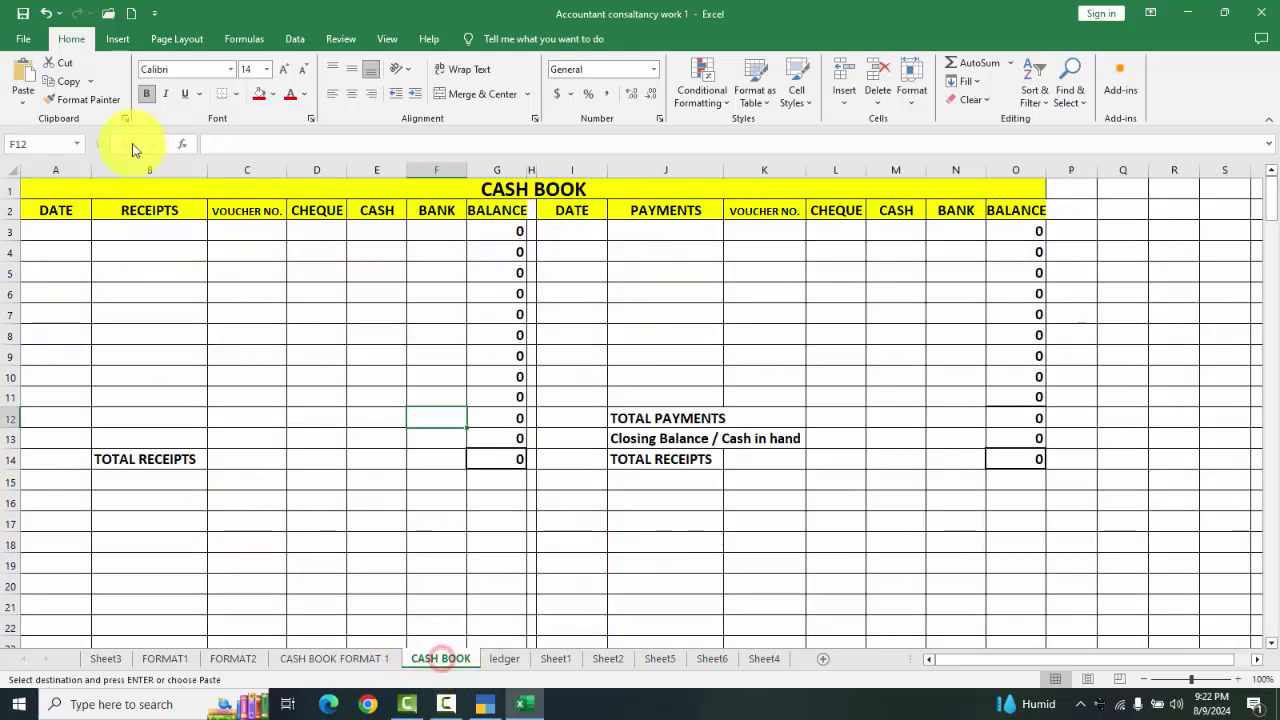
{"action": "left_click", "coordinate": [60, 230]}
{"action": "right_click", "coordinate": [68, 232]}
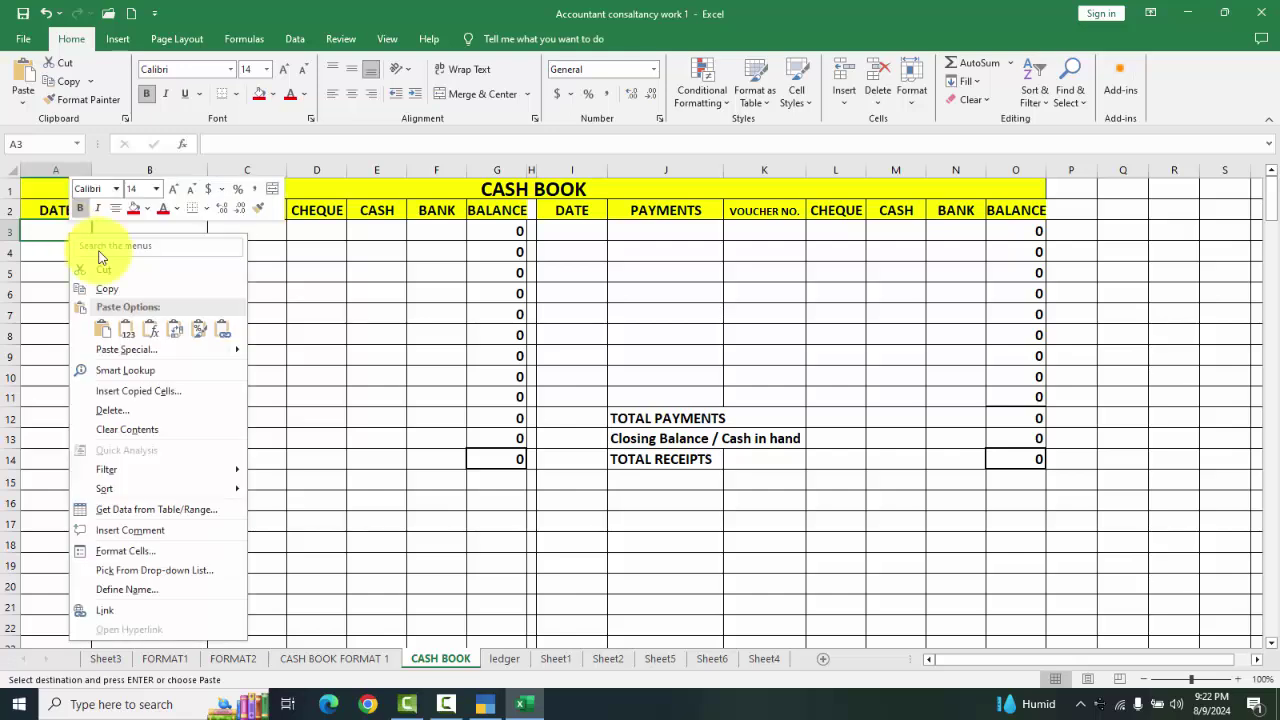
{"action": "left_click", "coordinate": [104, 329]}
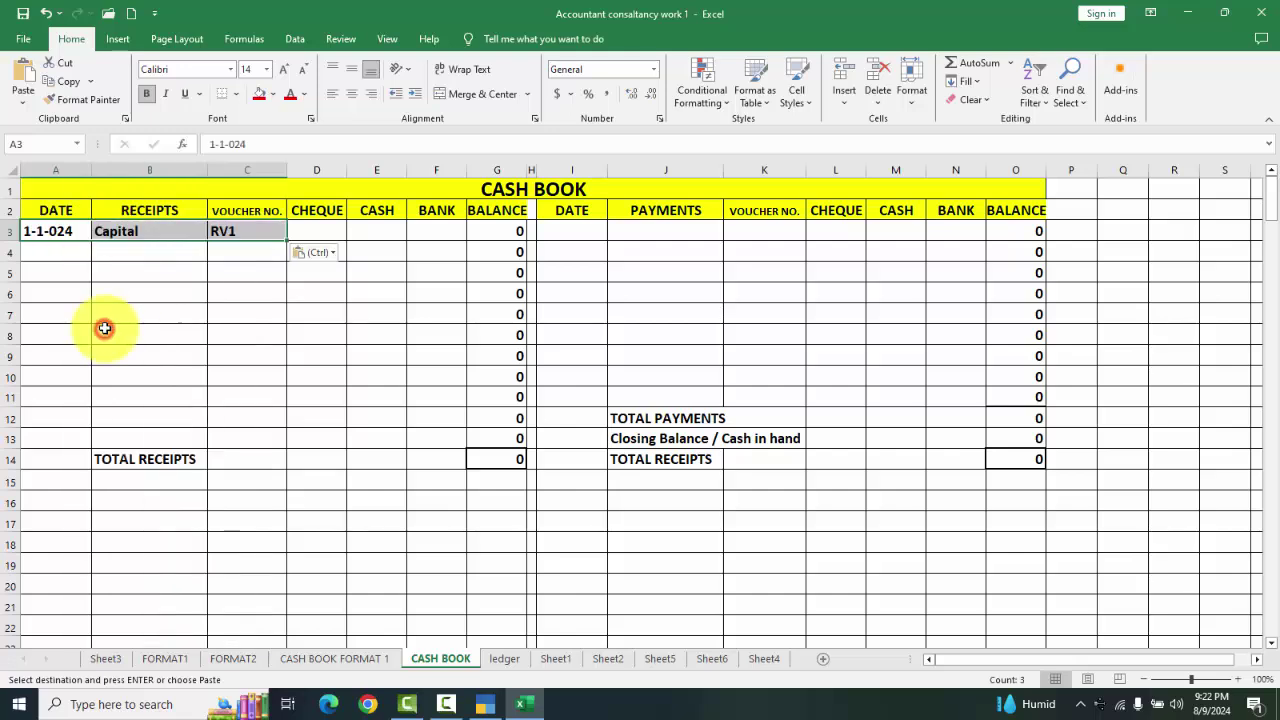
- Copy the RV1 Capital receipt of 300000 from CASH BOOK FORMAT 1 into the CASH column of its CASH BOOK receipts row
{"action": "left_click", "coordinate": [334, 658]}
{"action": "left_click", "coordinate": [410, 238]}
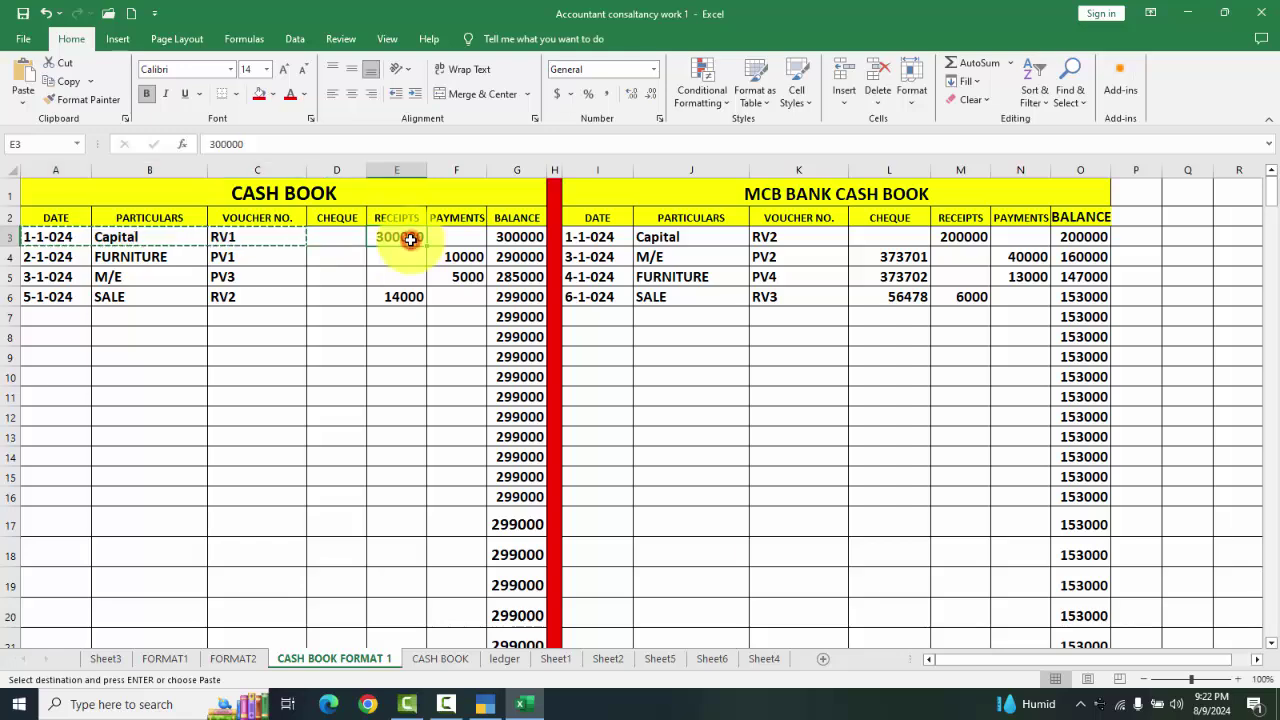
{"action": "key", "text": "ctrl+c"}
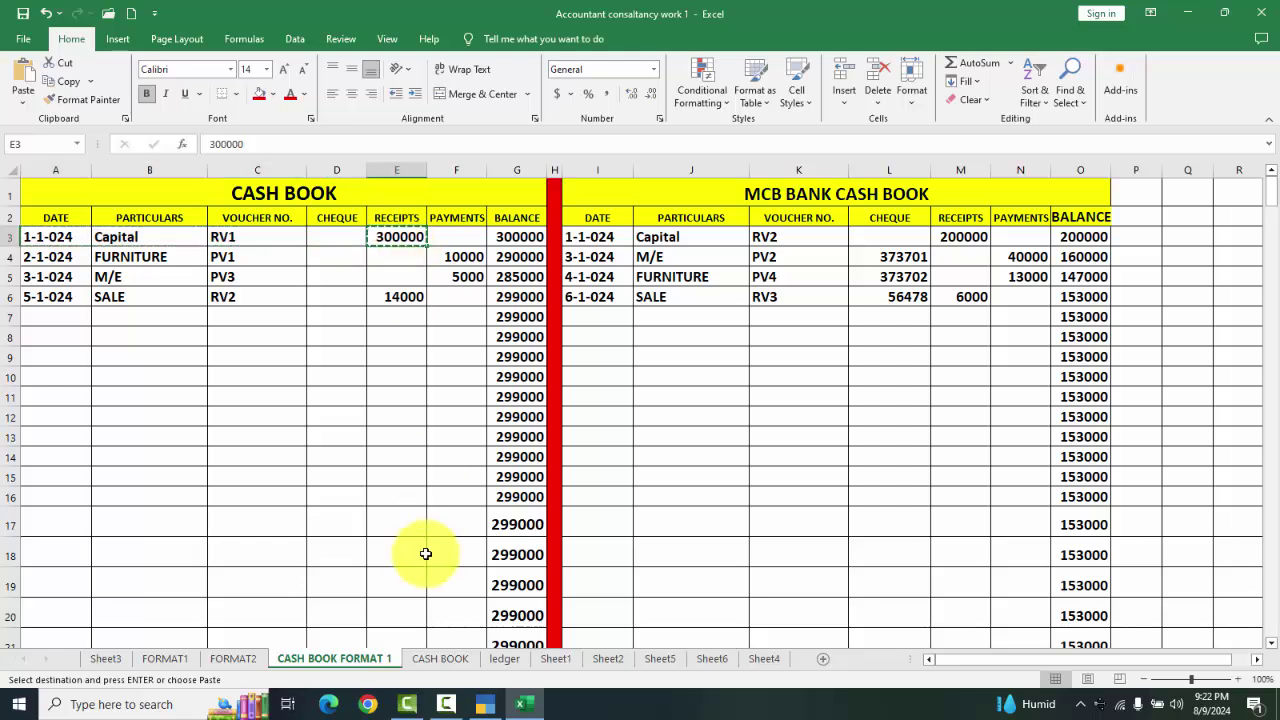
{"action": "left_click", "coordinate": [440, 658]}
{"action": "left_click", "coordinate": [390, 231]}
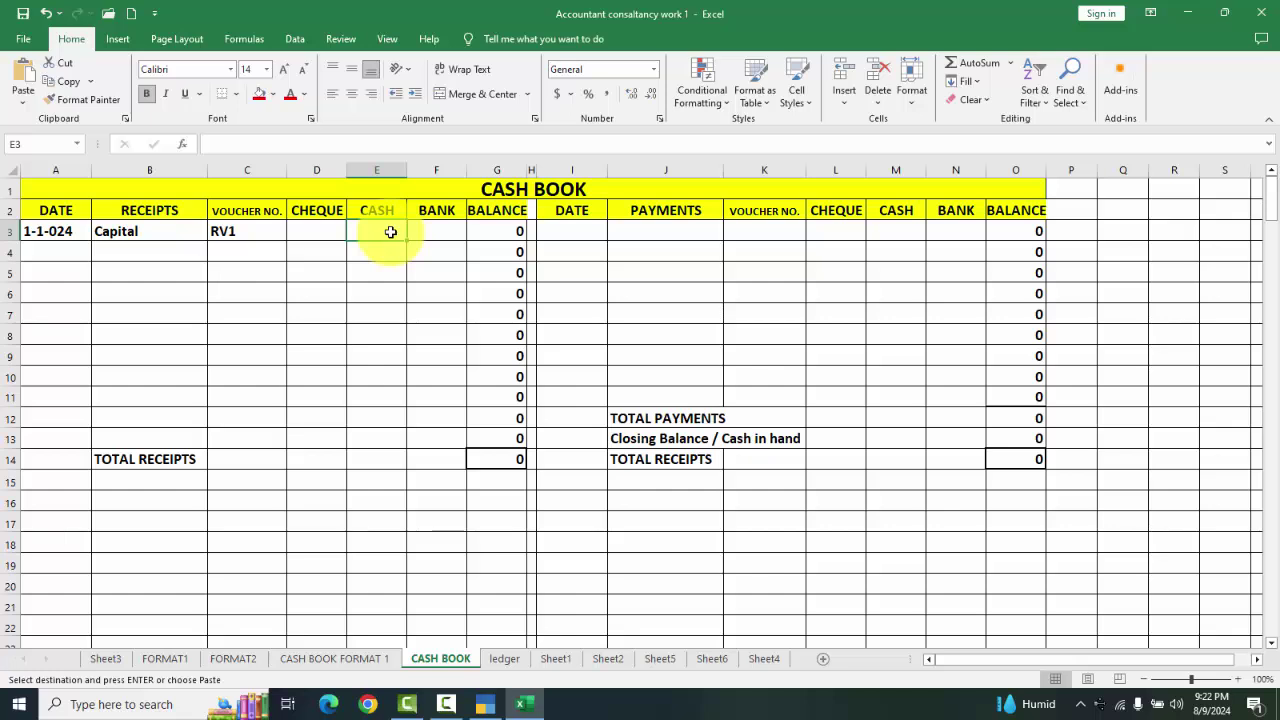
{"action": "key", "text": "ctrl+v"}
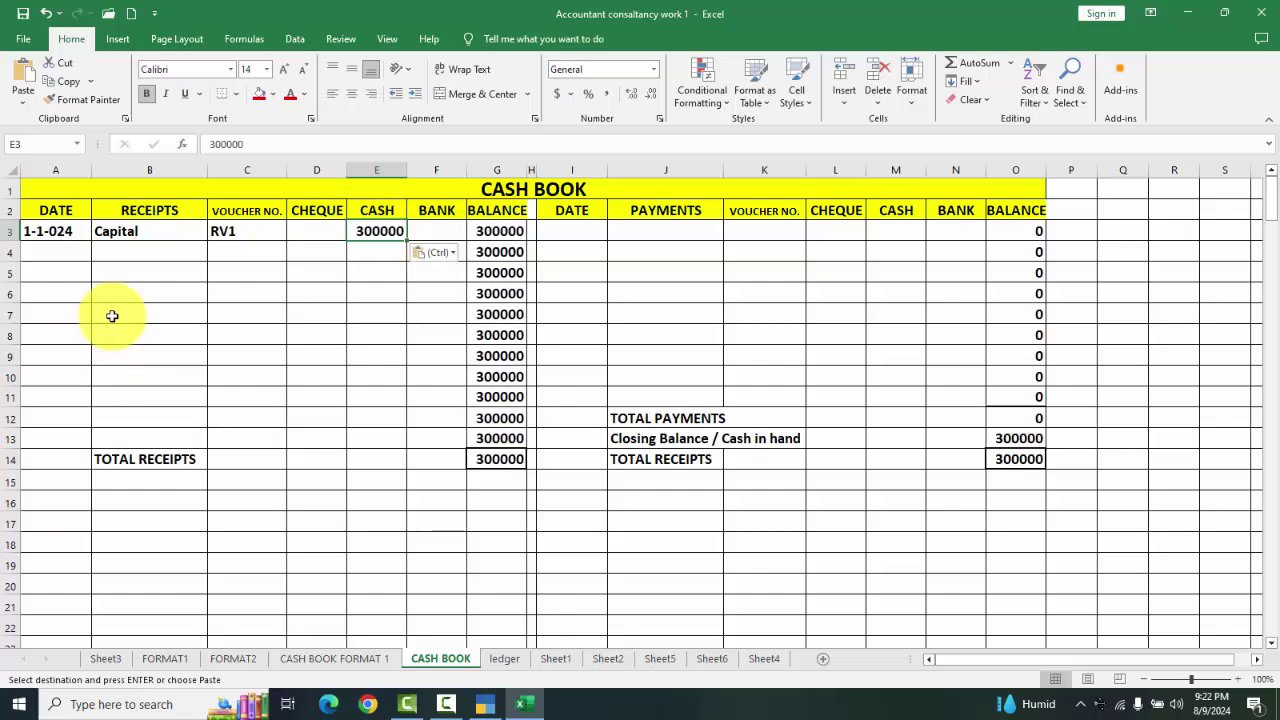
- Copy the MCB bank Capital entry's date 1-1-024, particulars and voucher RV2 into the CASH BOOK sheet's second receipts row
{"action": "left_click", "coordinate": [365, 657]}
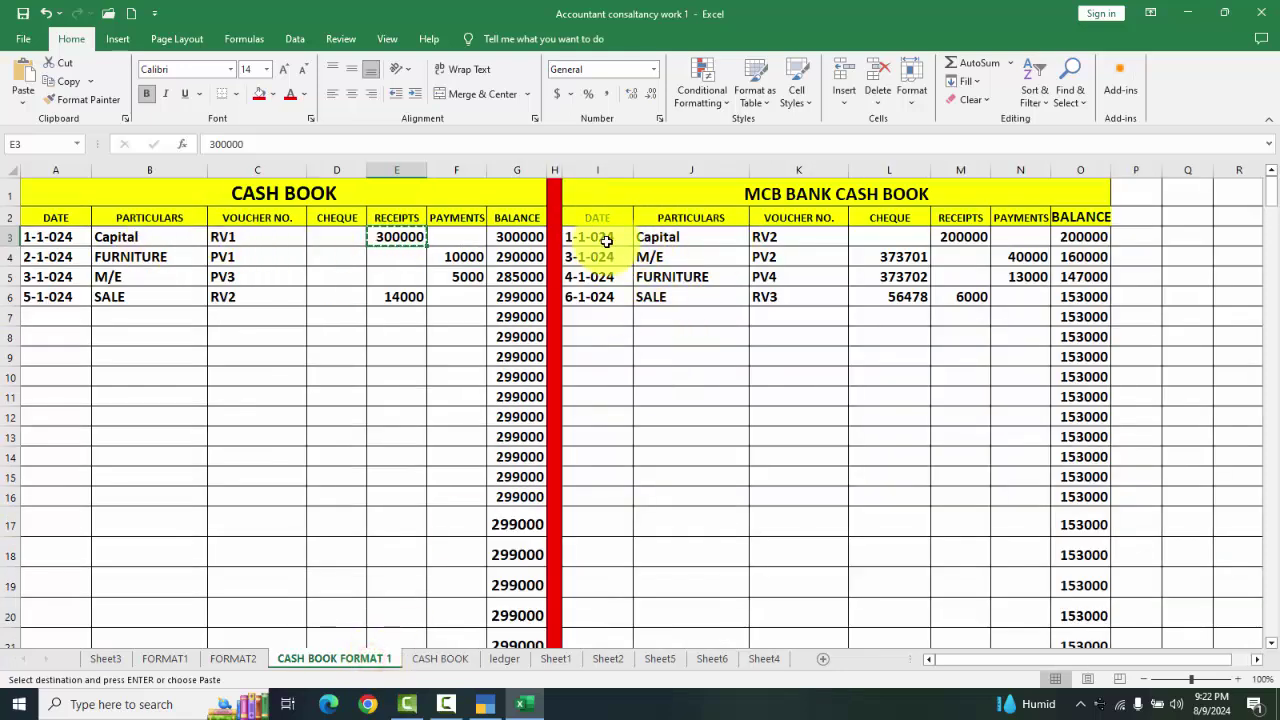
{"action": "left_click_drag", "start_coordinate": [606, 241], "coordinate": [743, 235]}
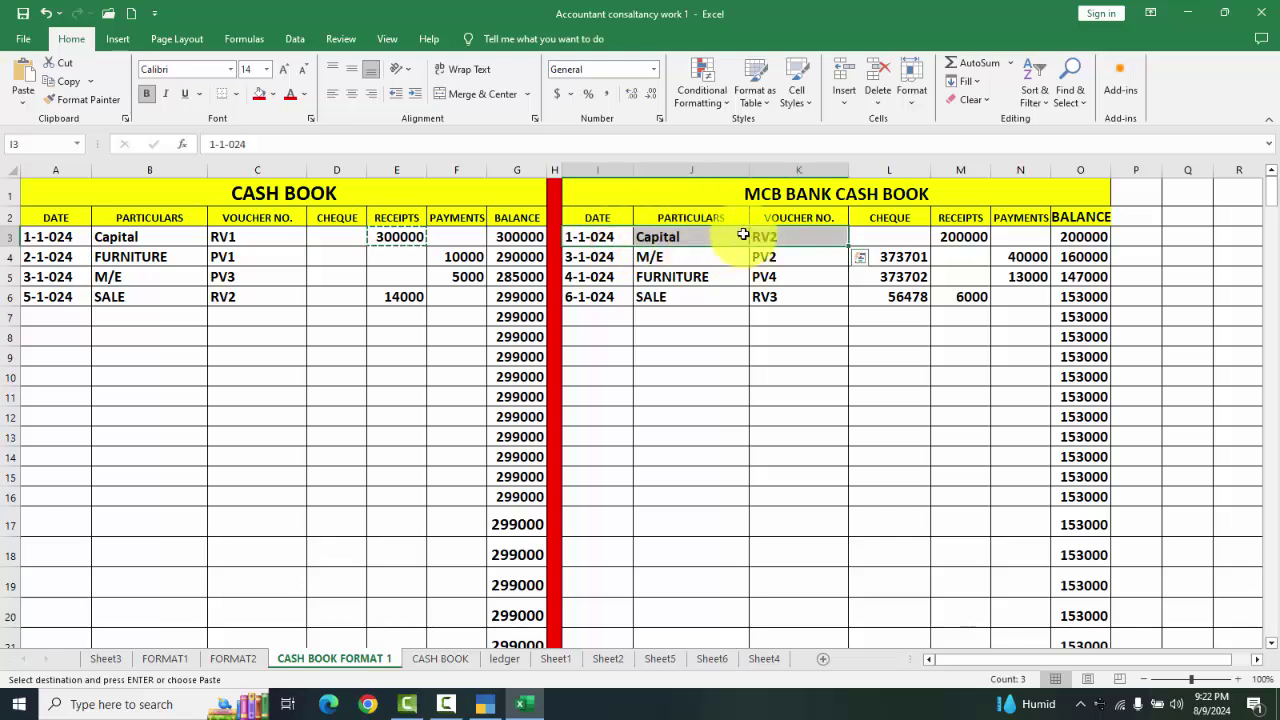
{"action": "left_click", "coordinate": [440, 658]}
{"action": "right_click", "coordinate": [56, 247]}
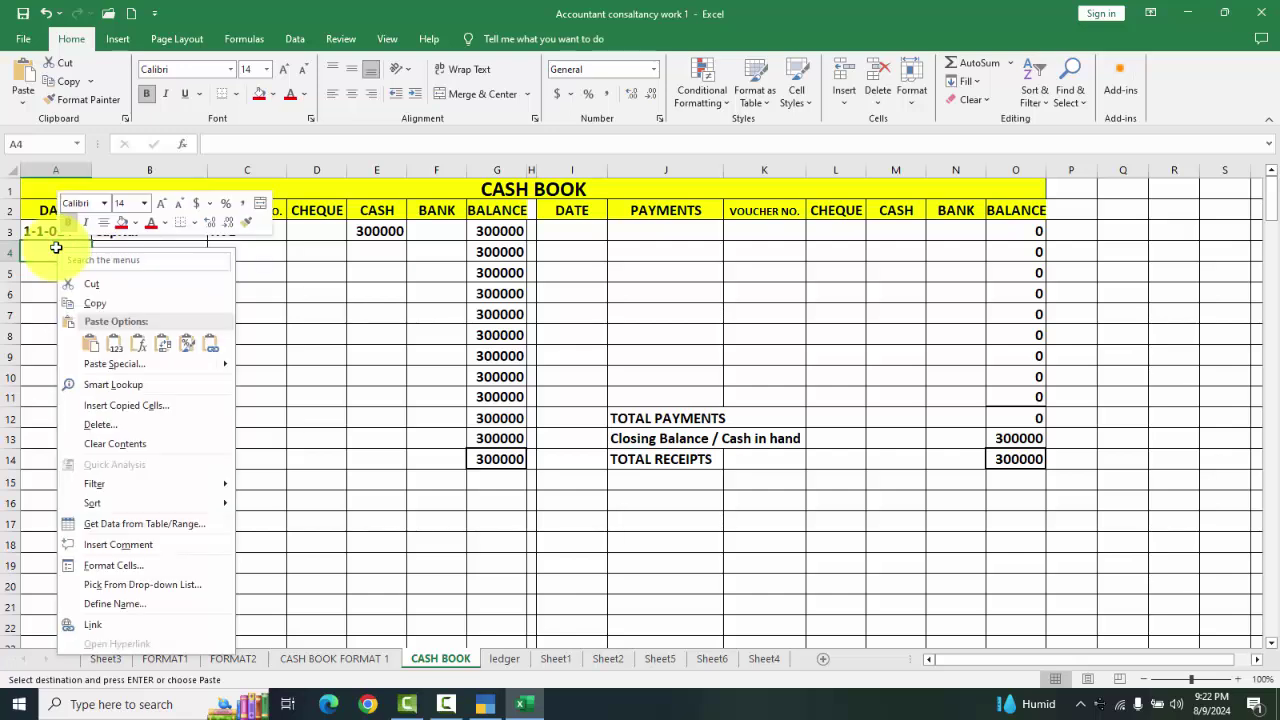
{"action": "left_click", "coordinate": [94, 340]}
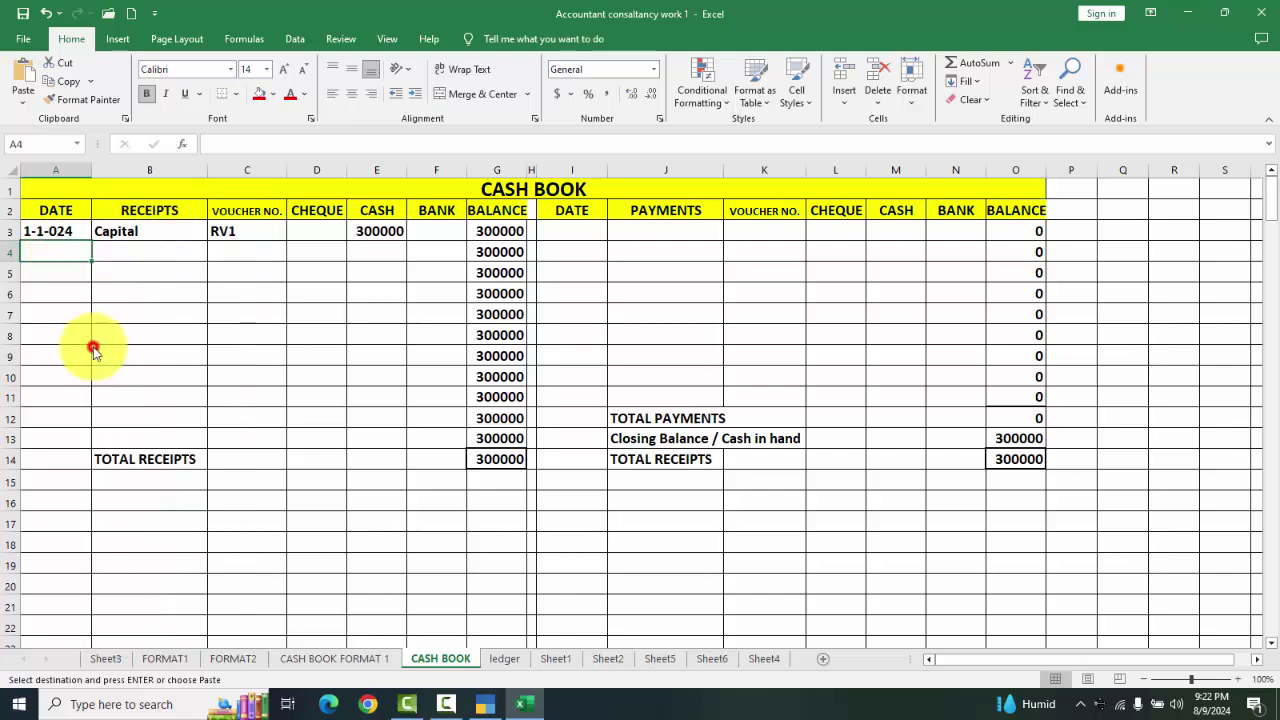
- Copy the RV2 Capital receipt of 200000 from the MCB BANK CASH BOOK into the BANK column of its CASH BOOK receipts row
{"action": "left_click", "coordinate": [360, 658]}
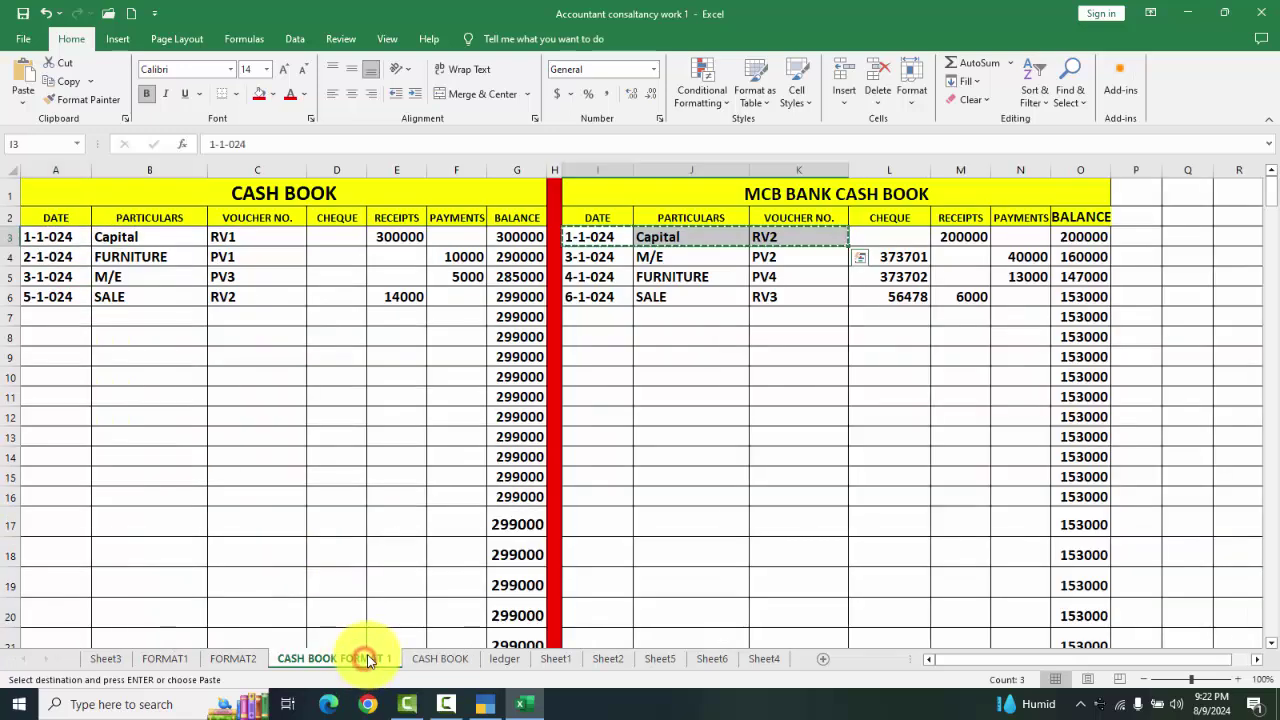
{"action": "left_click", "coordinate": [977, 240]}
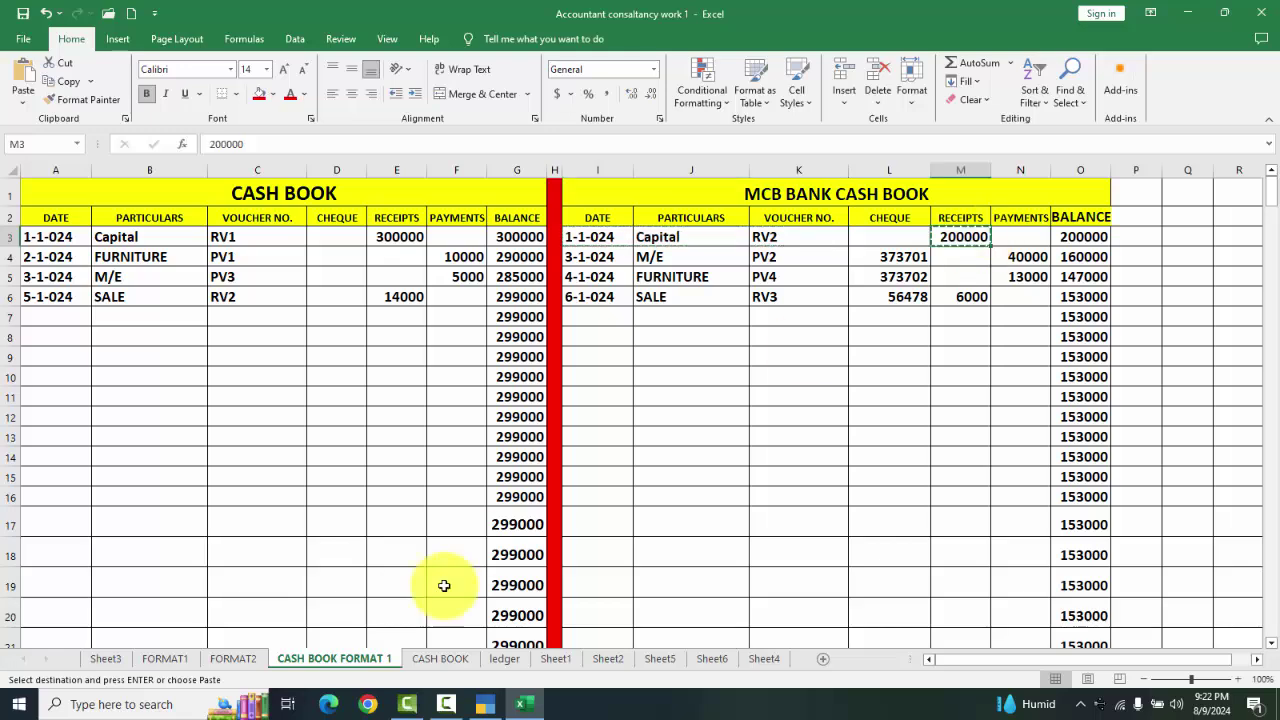
{"action": "left_click", "coordinate": [440, 658]}
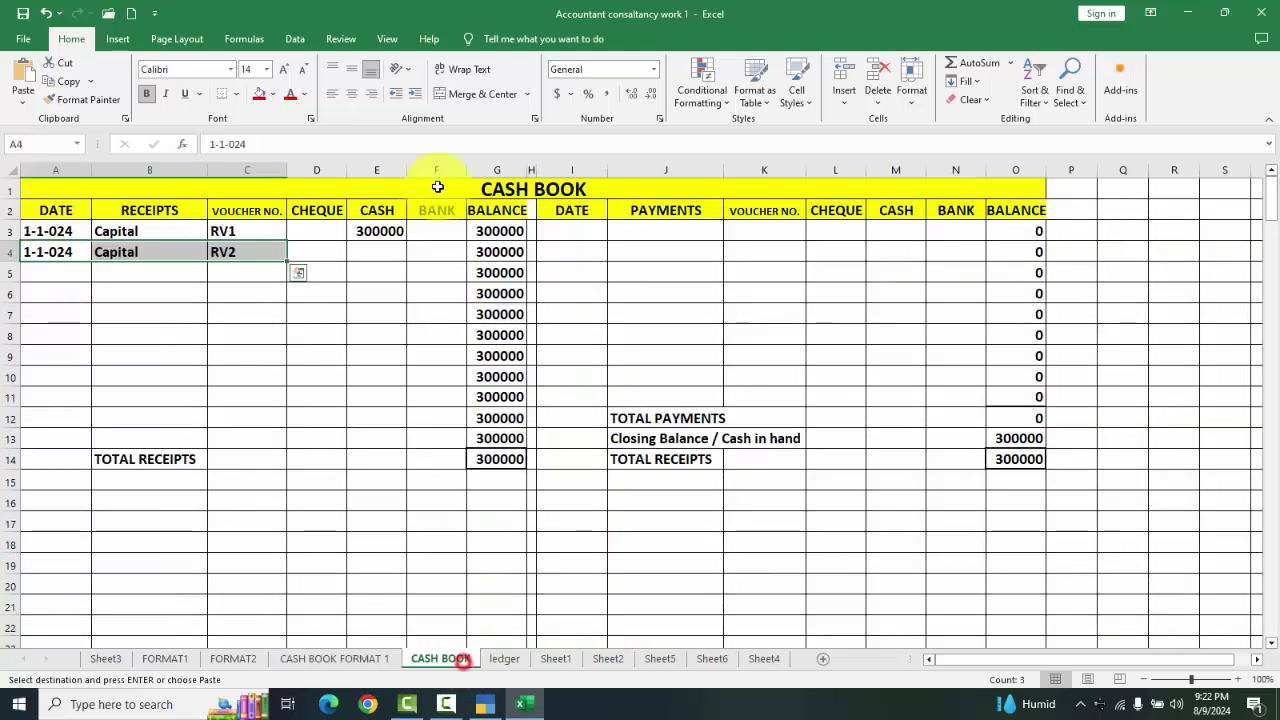
{"action": "left_click", "coordinate": [389, 255]}
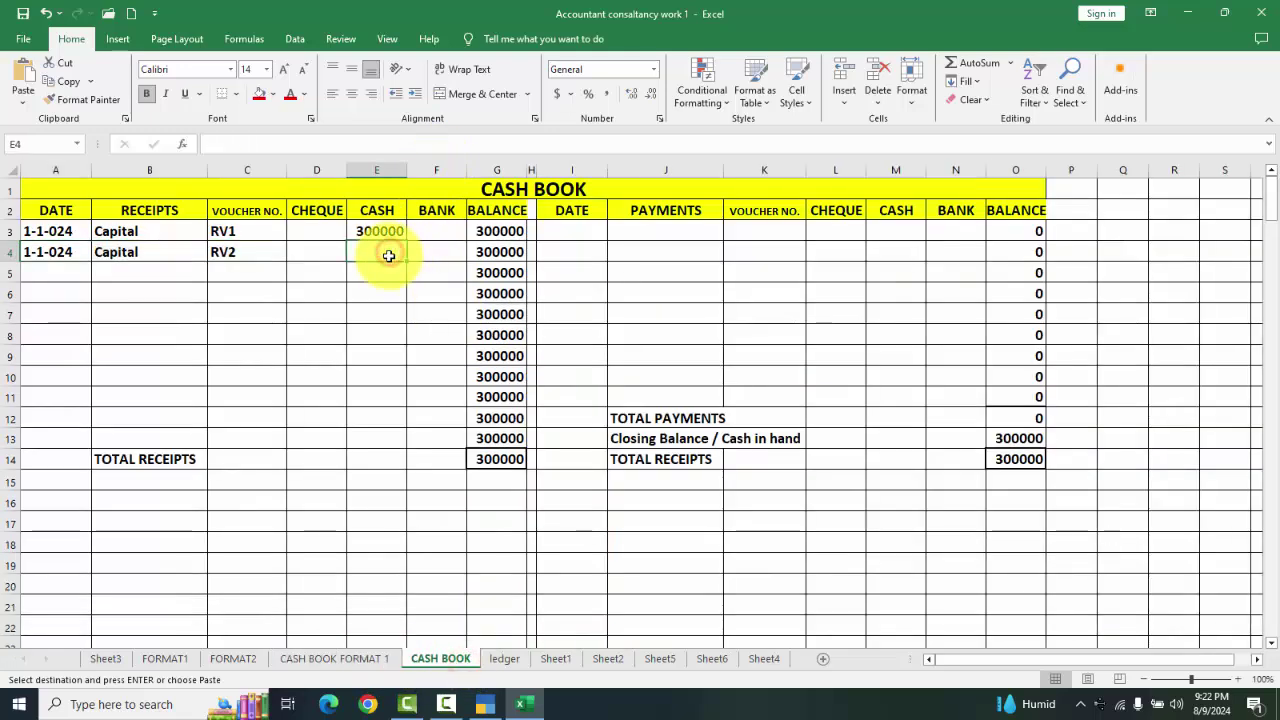
{"action": "left_click", "coordinate": [446, 251]}
{"action": "key", "text": "ctrl+v"}
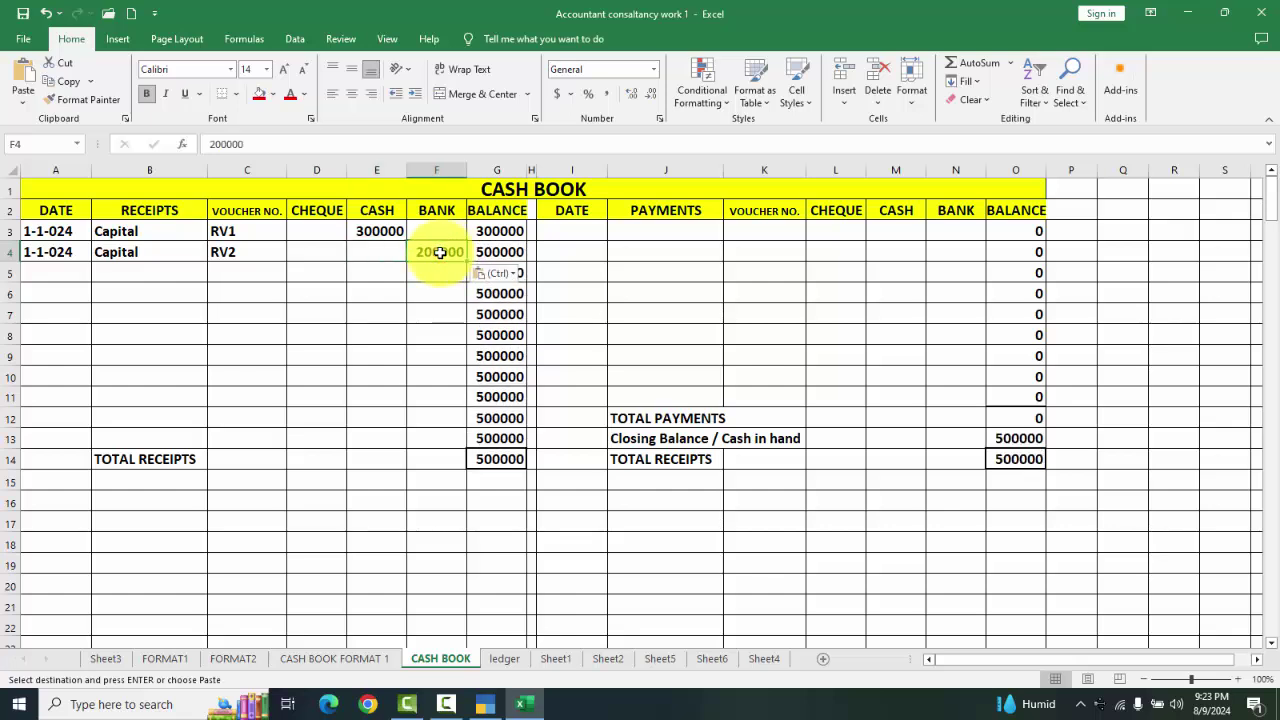
{"action": "key", "text": "Escape"}
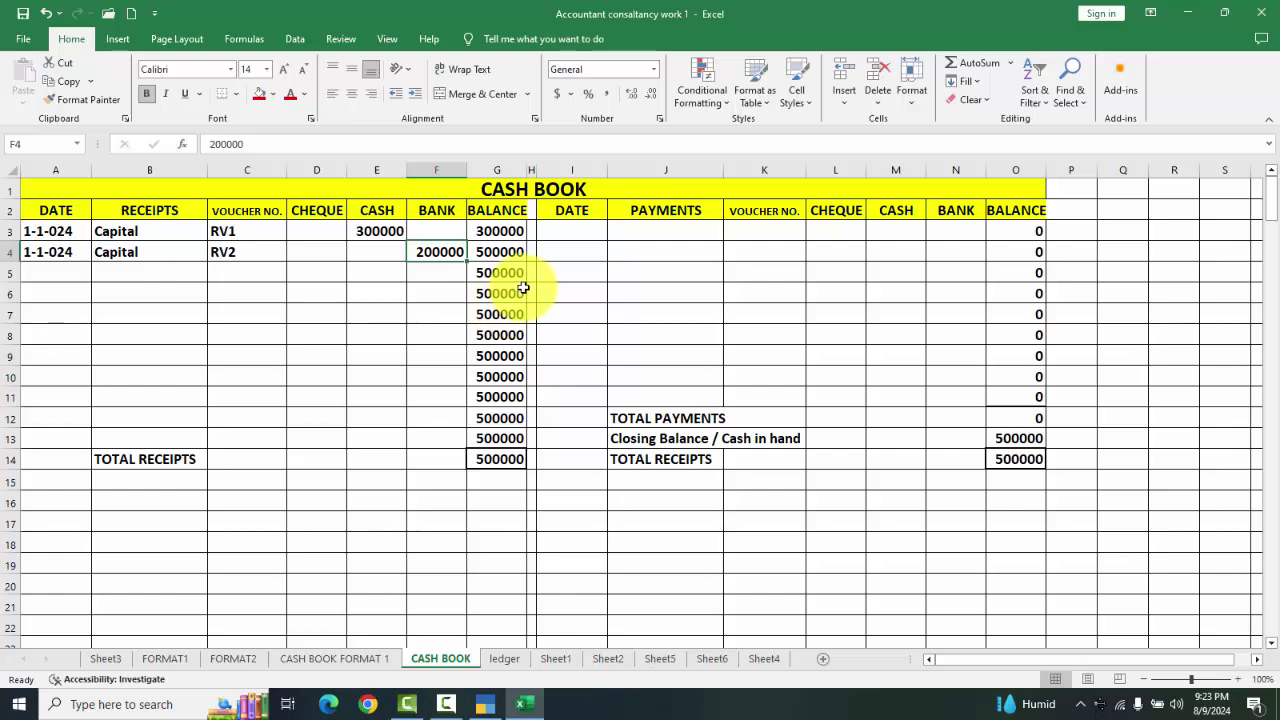
- Copy the cash FURNITURE entry's date 2-1-024, particulars and voucher PV1 into the first payments row of the CASH BOOK sheet
{"action": "left_click", "coordinate": [375, 662]}
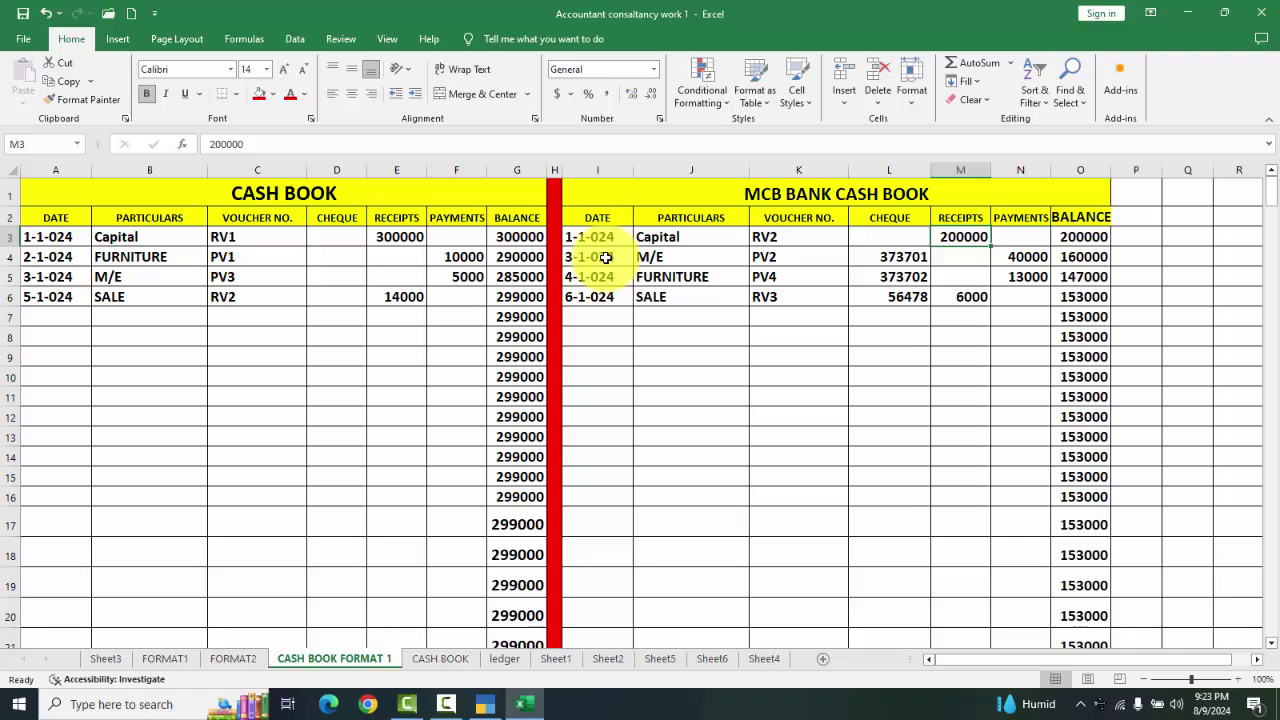
{"action": "left_click_drag", "start_coordinate": [606, 258], "coordinate": [663, 286]}
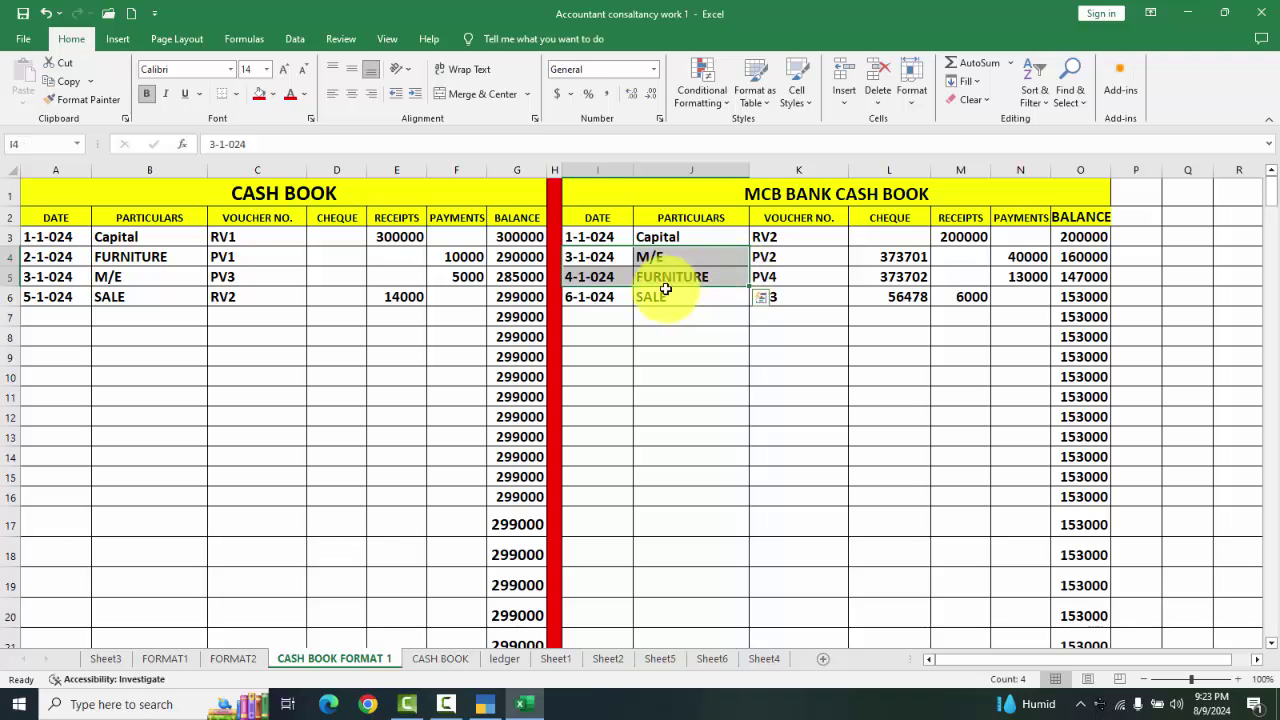
{"action": "left_click_drag", "start_coordinate": [80, 258], "coordinate": [261, 256]}
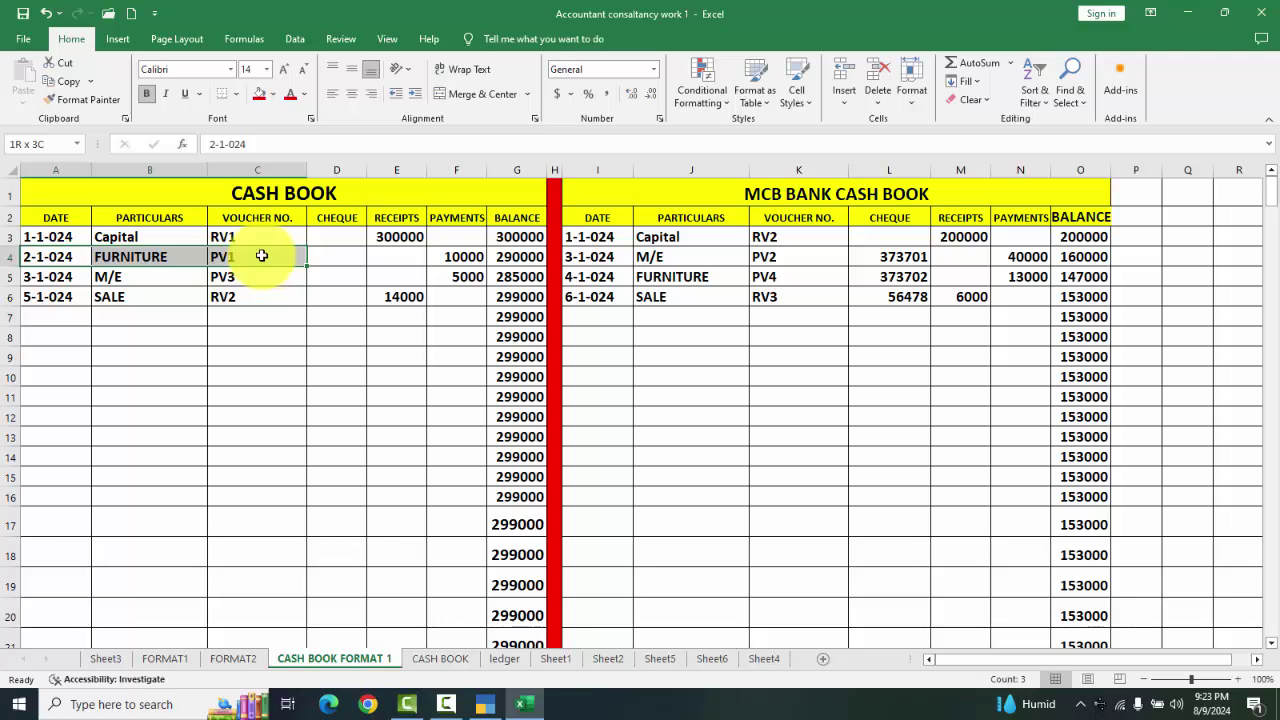
{"action": "key", "text": "ctrl+c"}
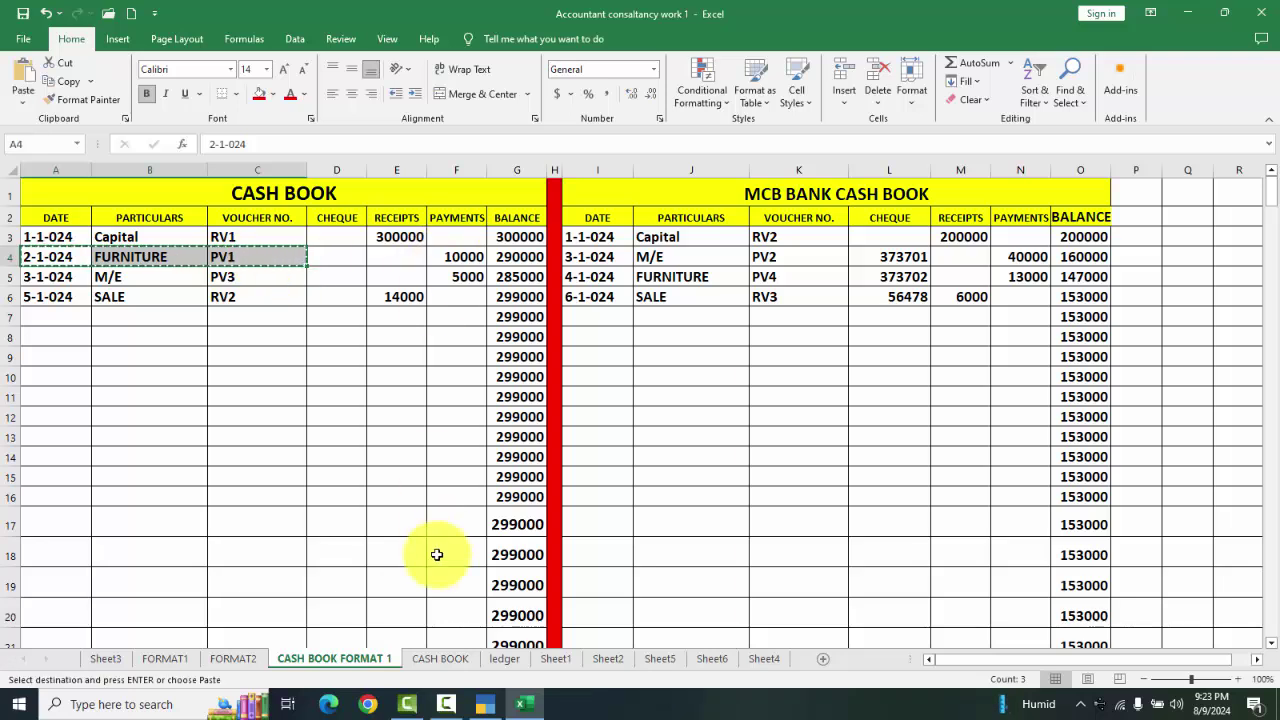
{"action": "left_click", "coordinate": [445, 661]}
{"action": "left_click", "coordinate": [585, 232]}
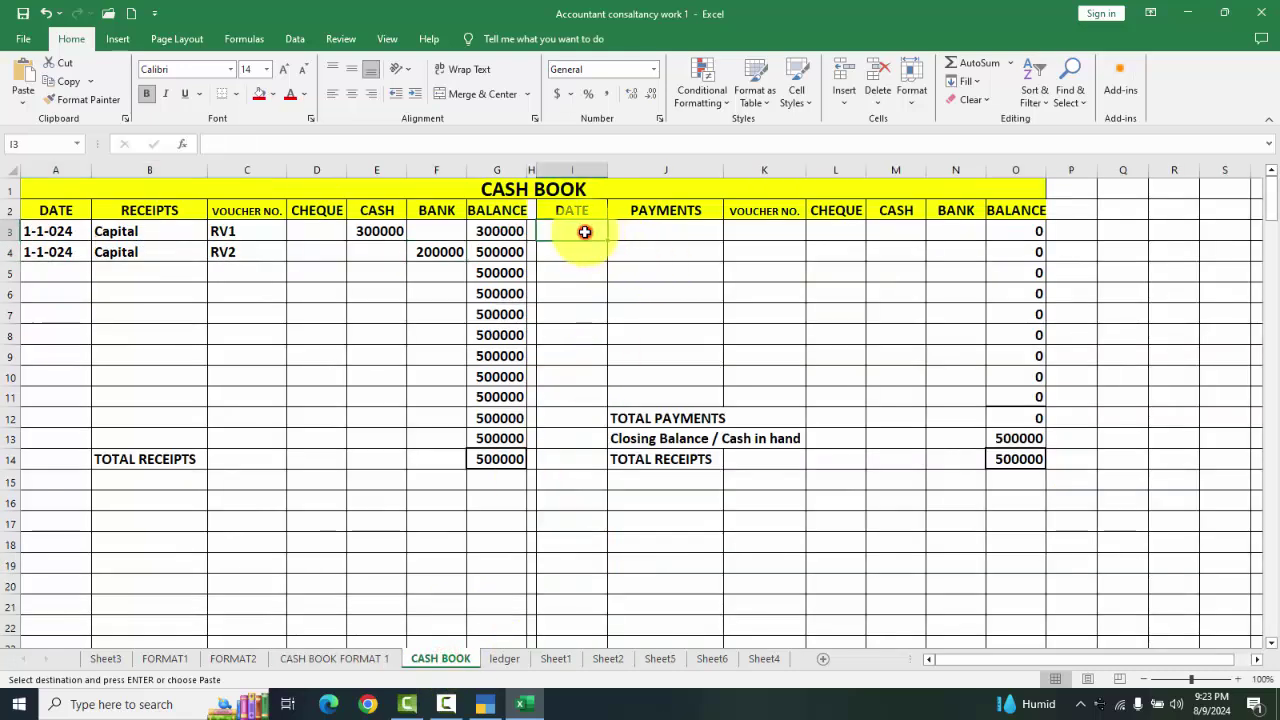
{"action": "key", "text": "ctrl+v"}
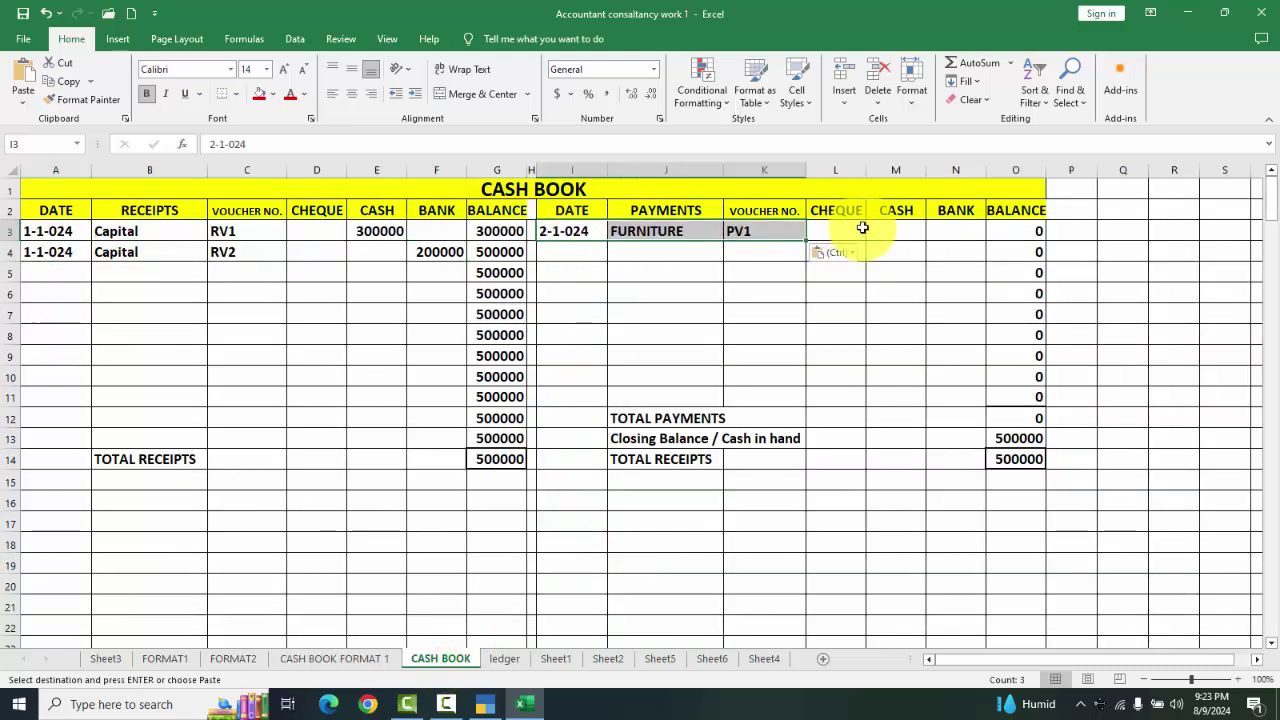
- Enter 10000 as the cash payment for the PV1 FURNITURE entry
{"action": "left_click", "coordinate": [898, 231]}
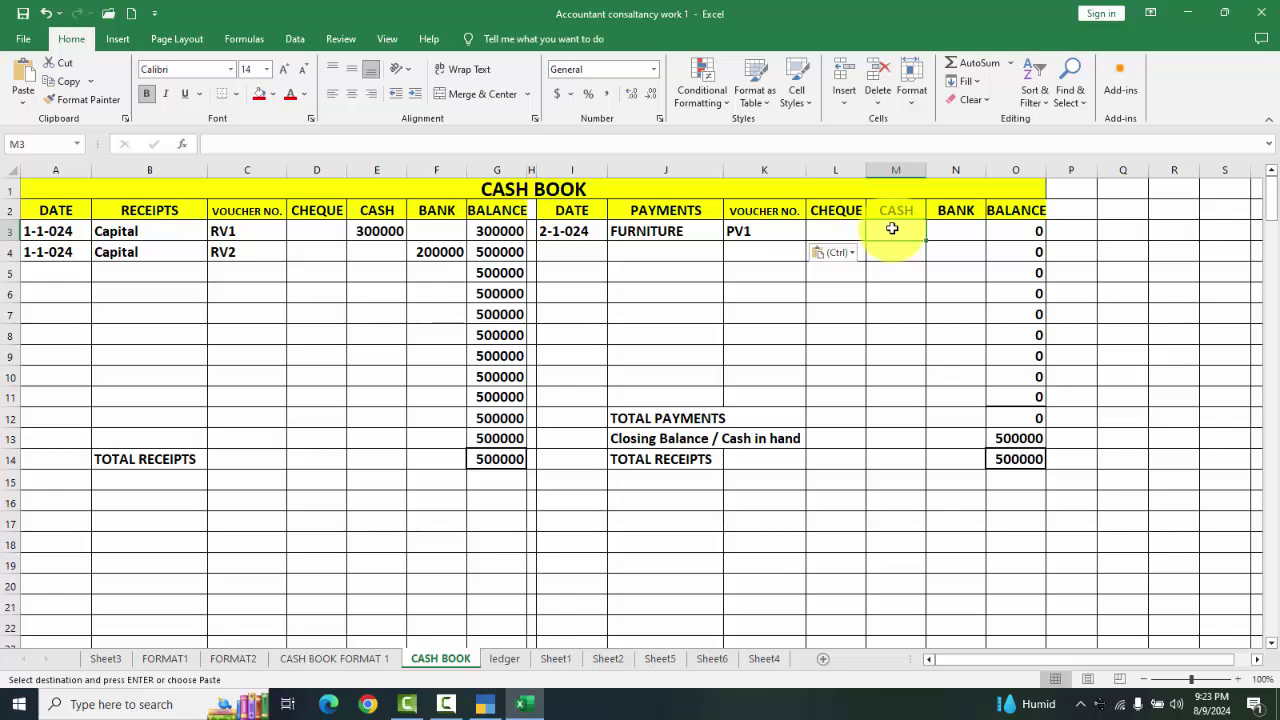
{"action": "type", "text": "10000"}
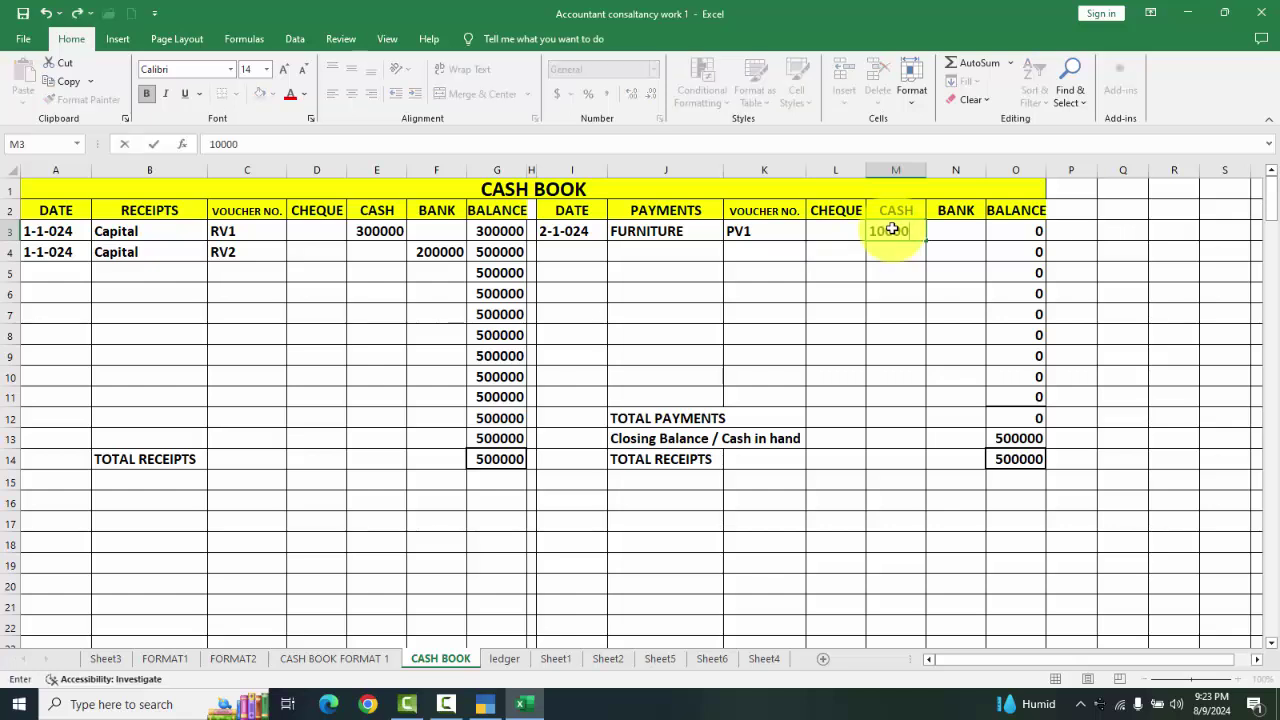
{"action": "key", "text": "Return"}
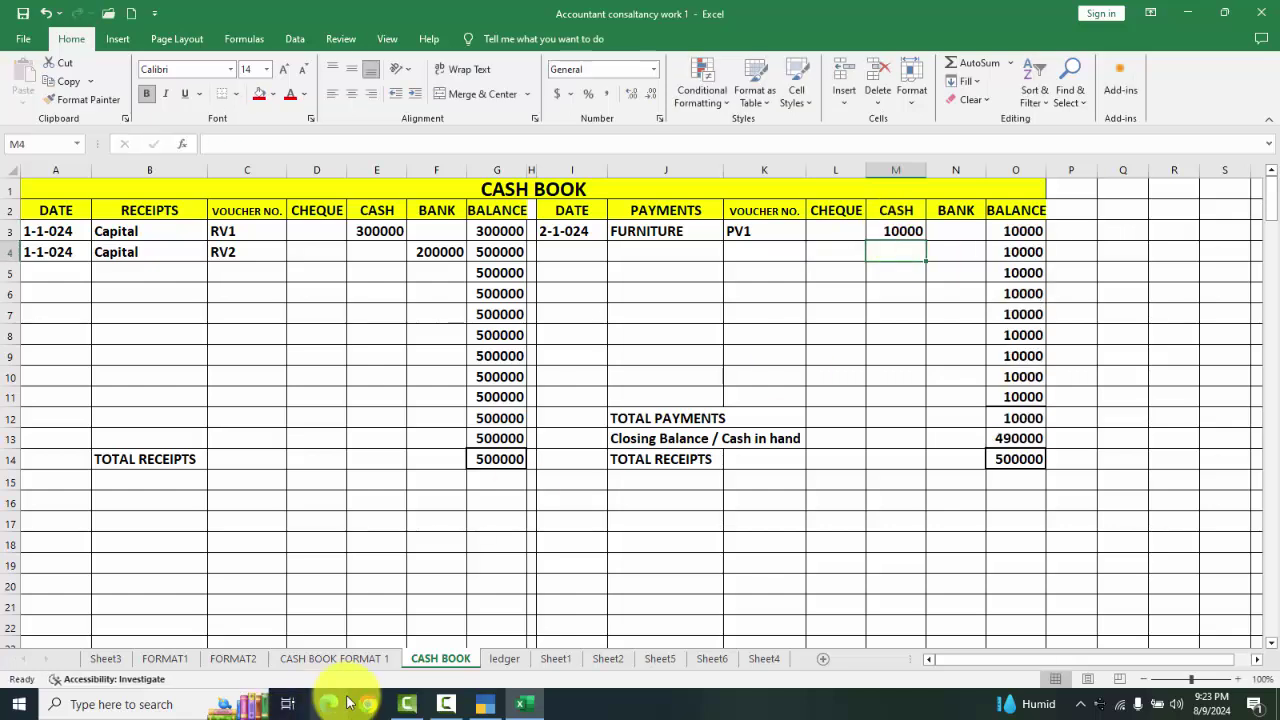
- Copy the MCB bank M/E entry's date 3-1-024, particulars, voucher PV2 and cheque 373701 into the CASH BOOK sheet's second payments row
{"action": "left_click", "coordinate": [368, 660]}
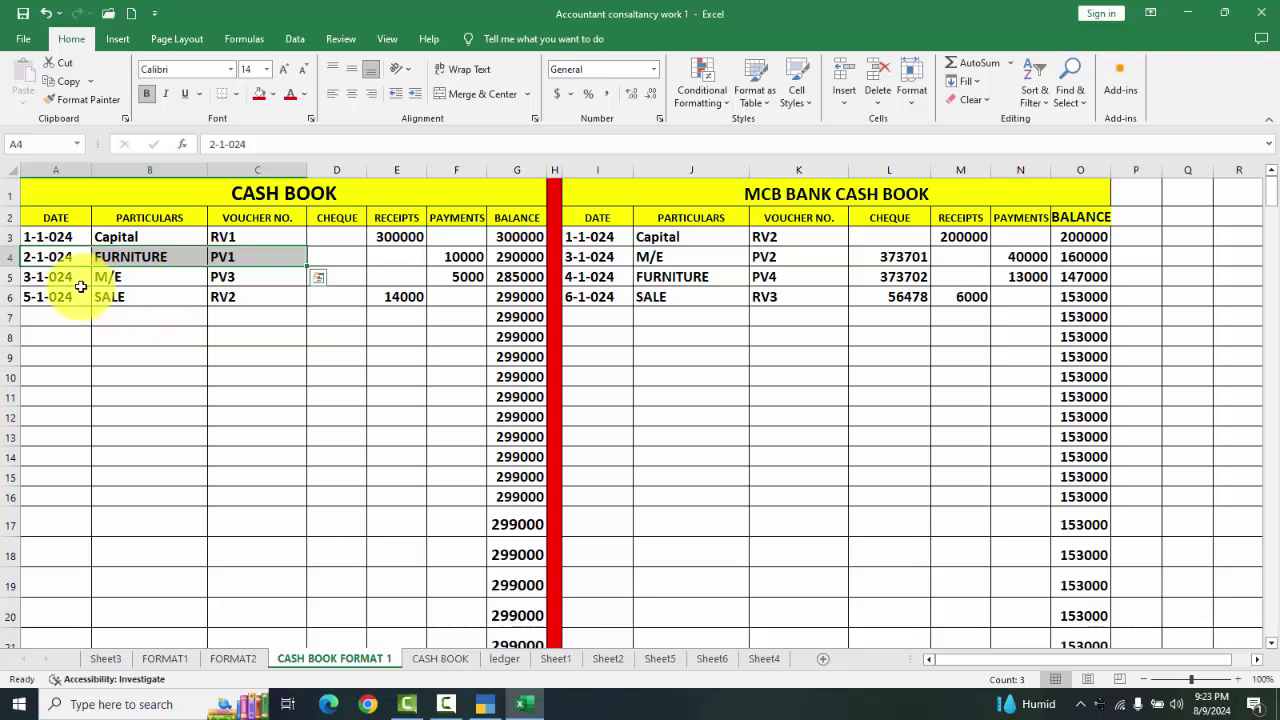
{"action": "left_click_drag", "start_coordinate": [80, 284], "coordinate": [238, 269]}
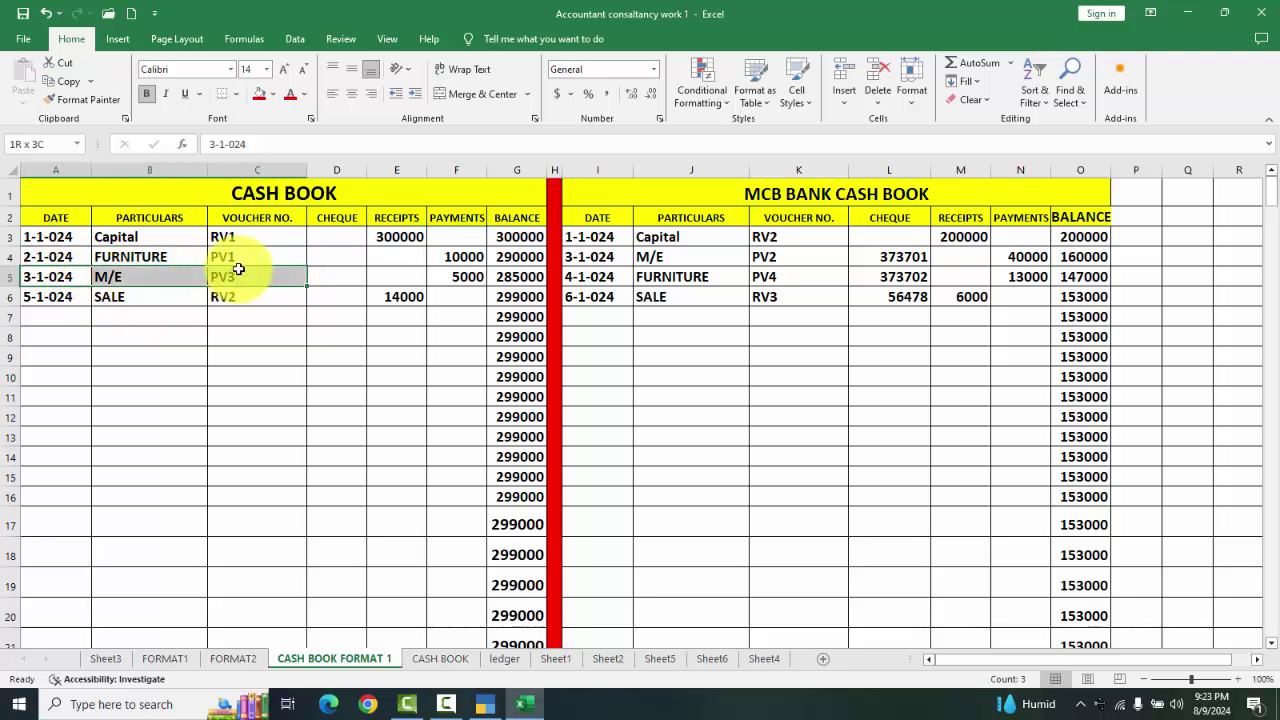
{"action": "left_click_drag", "start_coordinate": [586, 257], "coordinate": [868, 252]}
{"action": "key", "text": "ctrl+c"}
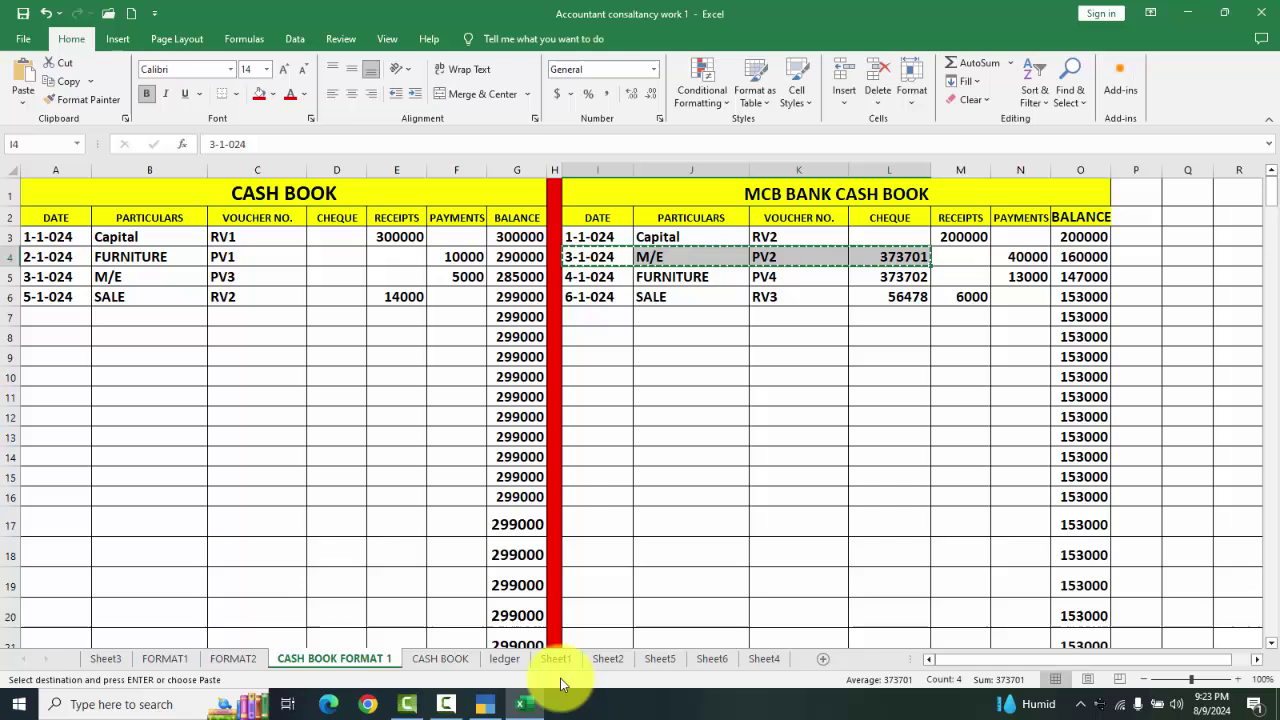
{"action": "left_click", "coordinate": [445, 658]}
{"action": "left_click", "coordinate": [586, 250]}
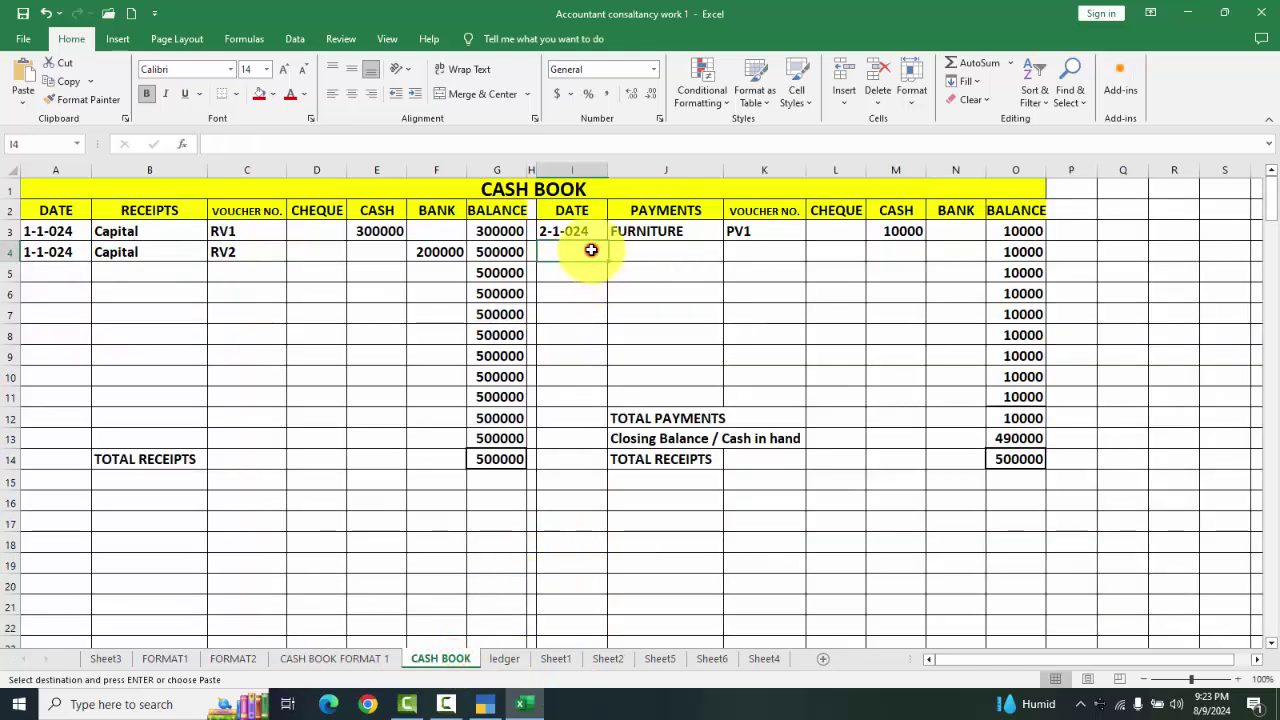
{"action": "right_click", "coordinate": [587, 250]}
{"action": "left_click", "coordinate": [625, 345]}
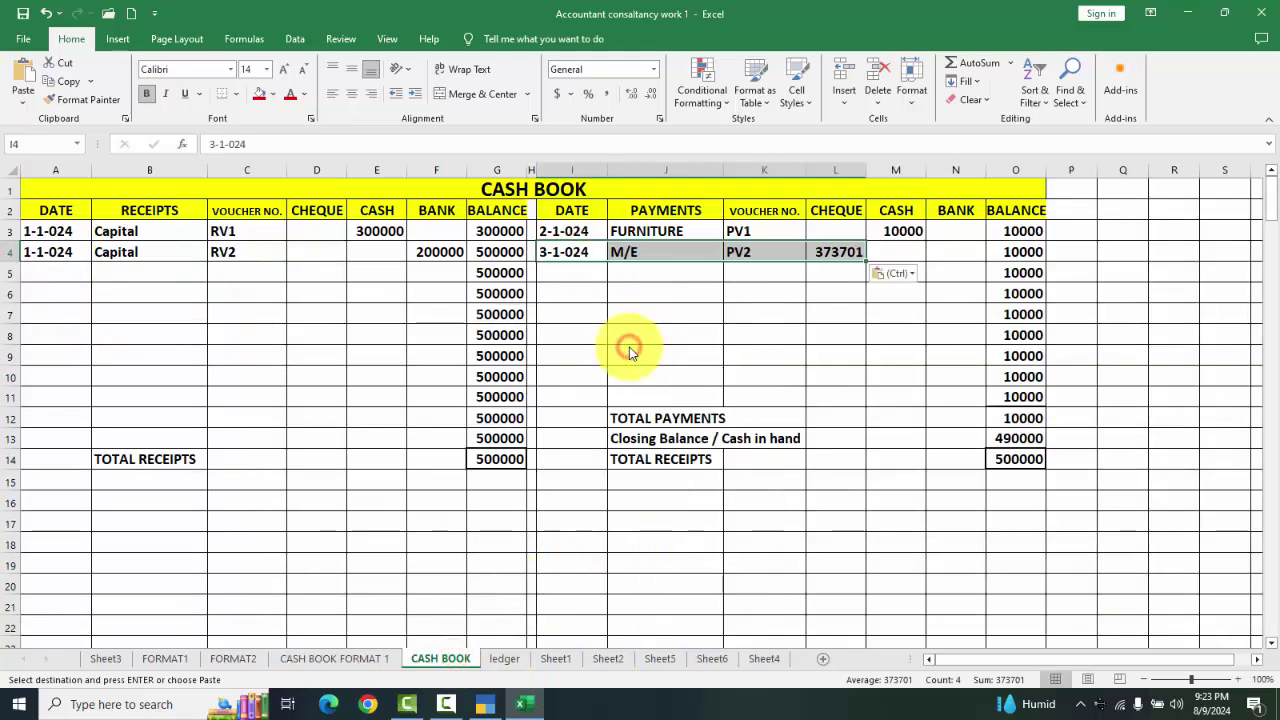
- Enter 40000 as the bank payment for the PV2 M/E entry in the CASH BOOK sheet
{"action": "left_click", "coordinate": [385, 658]}
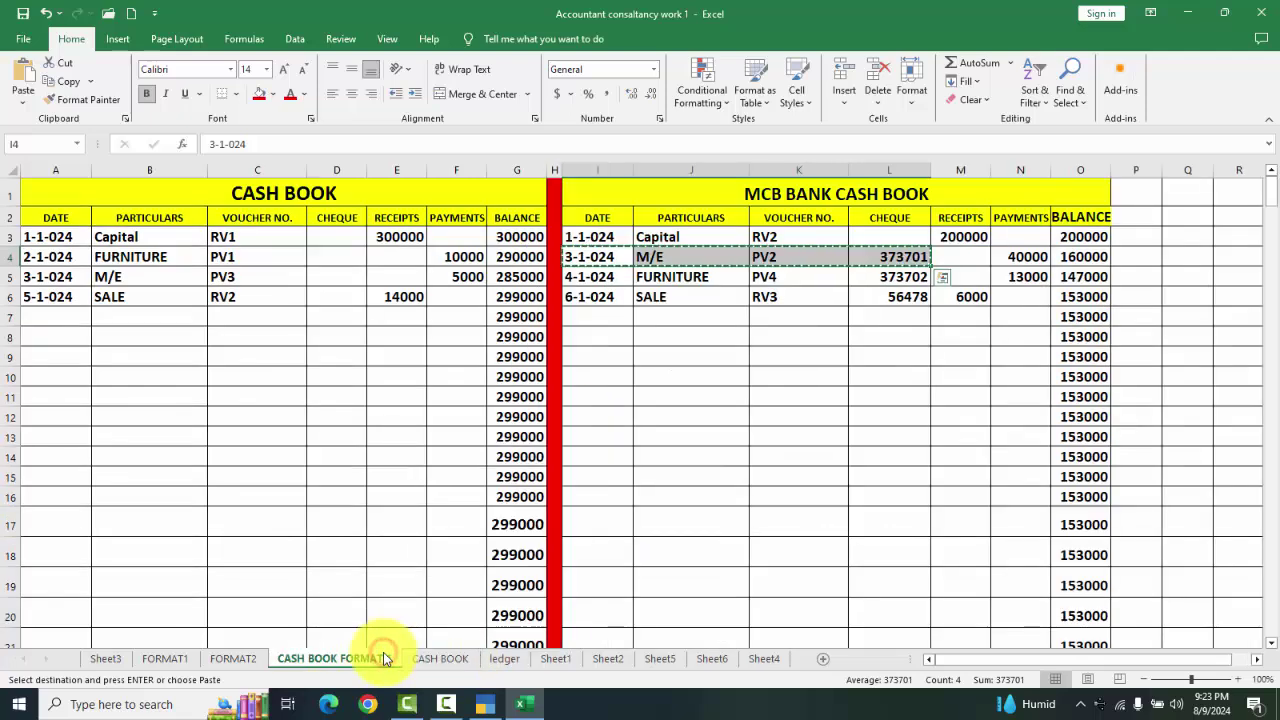
{"action": "left_click", "coordinate": [440, 658]}
{"action": "left_click", "coordinate": [936, 251]}
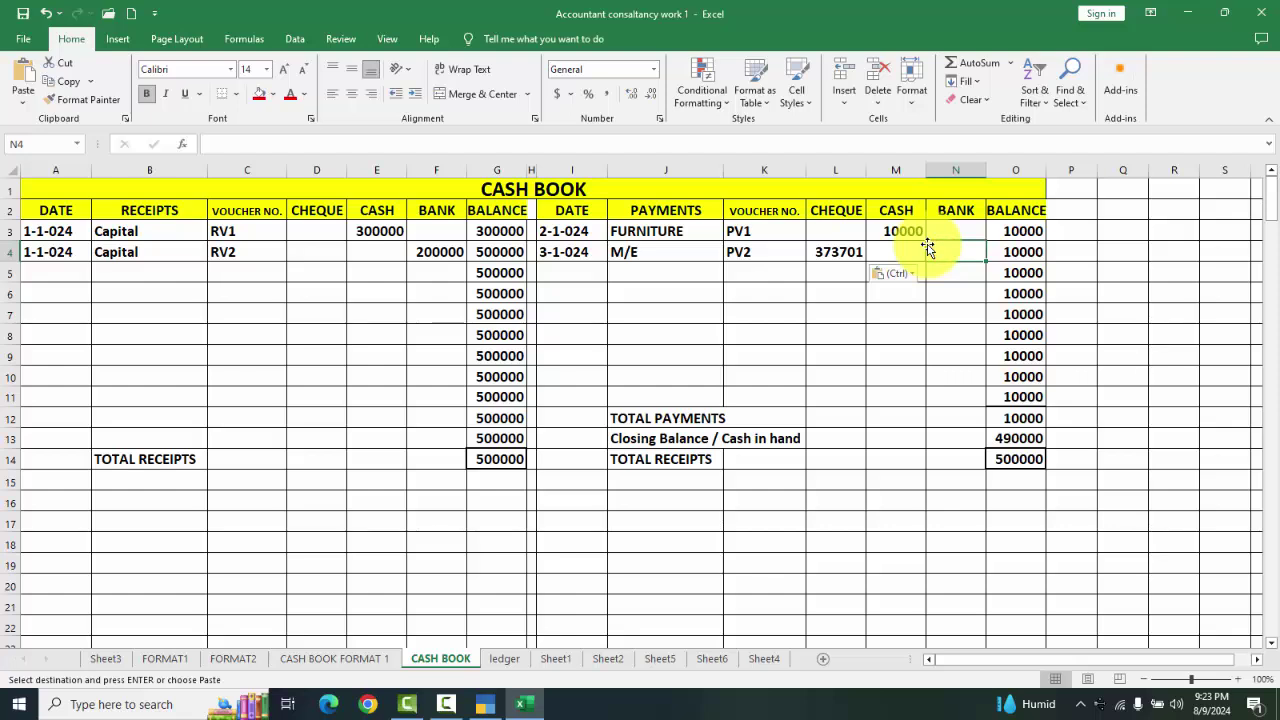
{"action": "type", "text": "40000"}
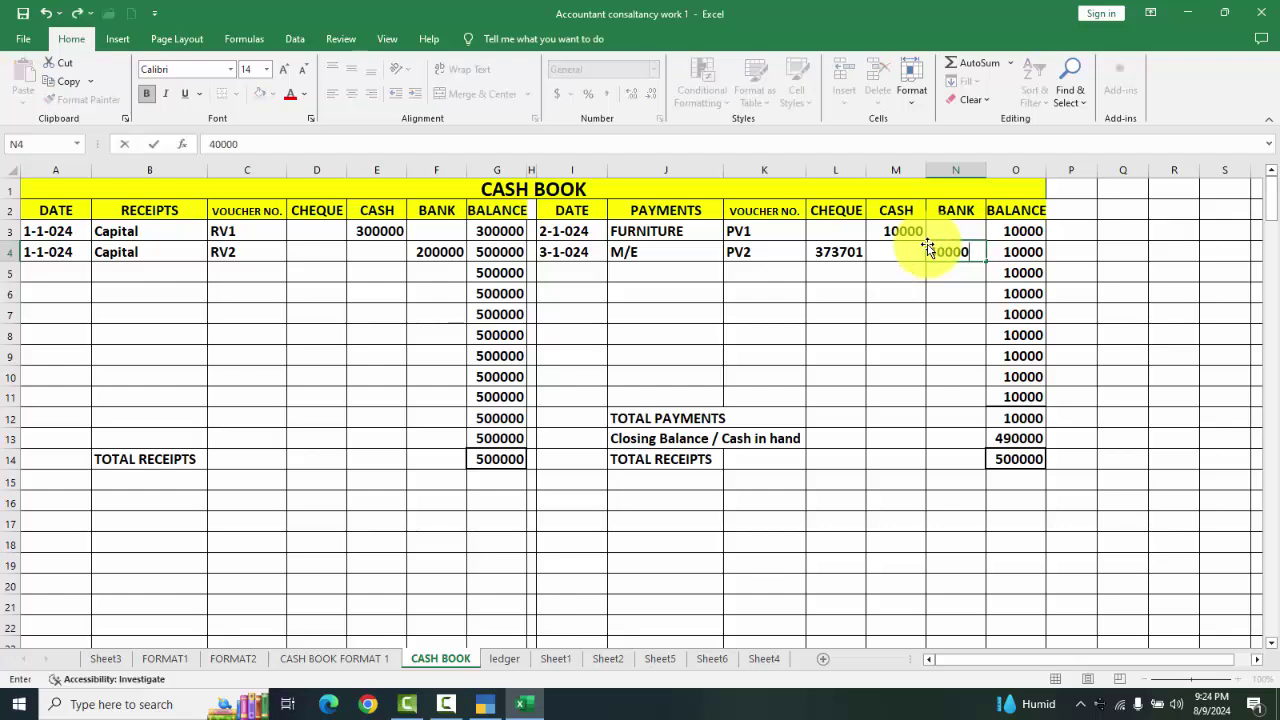
{"action": "key", "text": "Return"}
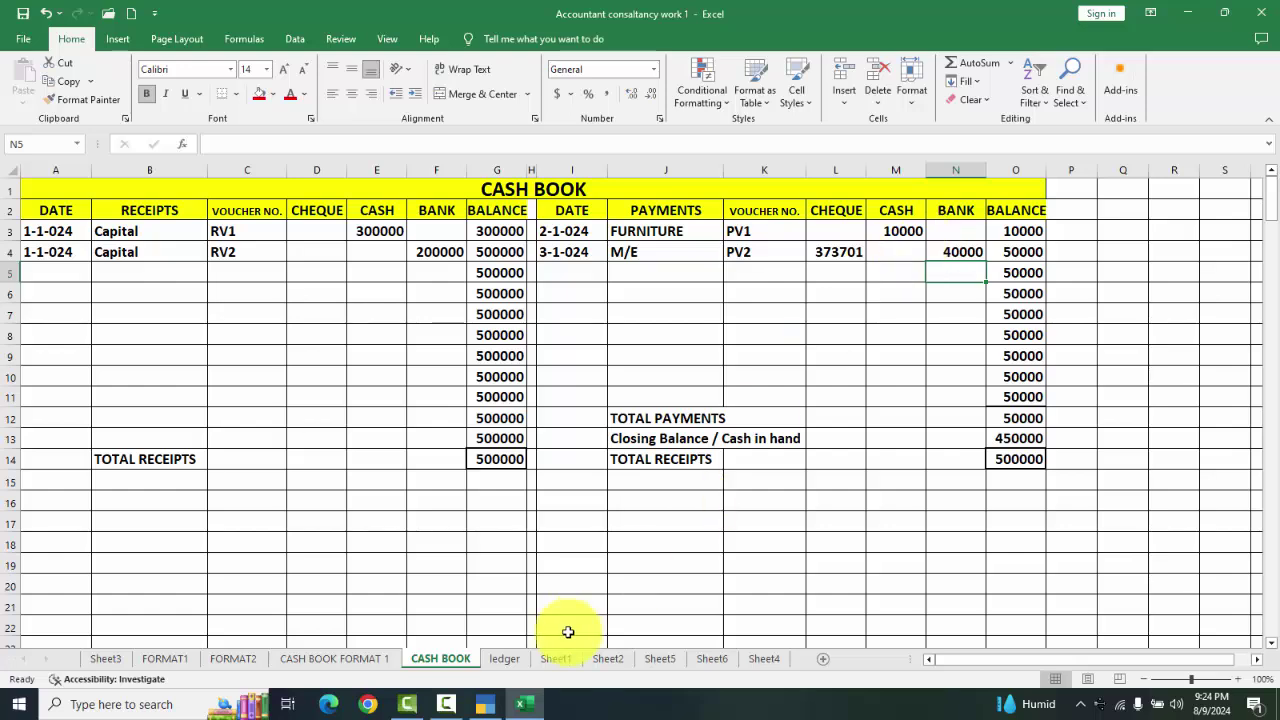
- Copy the cash M/E entry's date 3-1-024, particulars and voucher PV3 into the CASH BOOK sheet's third payments row
{"action": "left_click", "coordinate": [392, 662]}
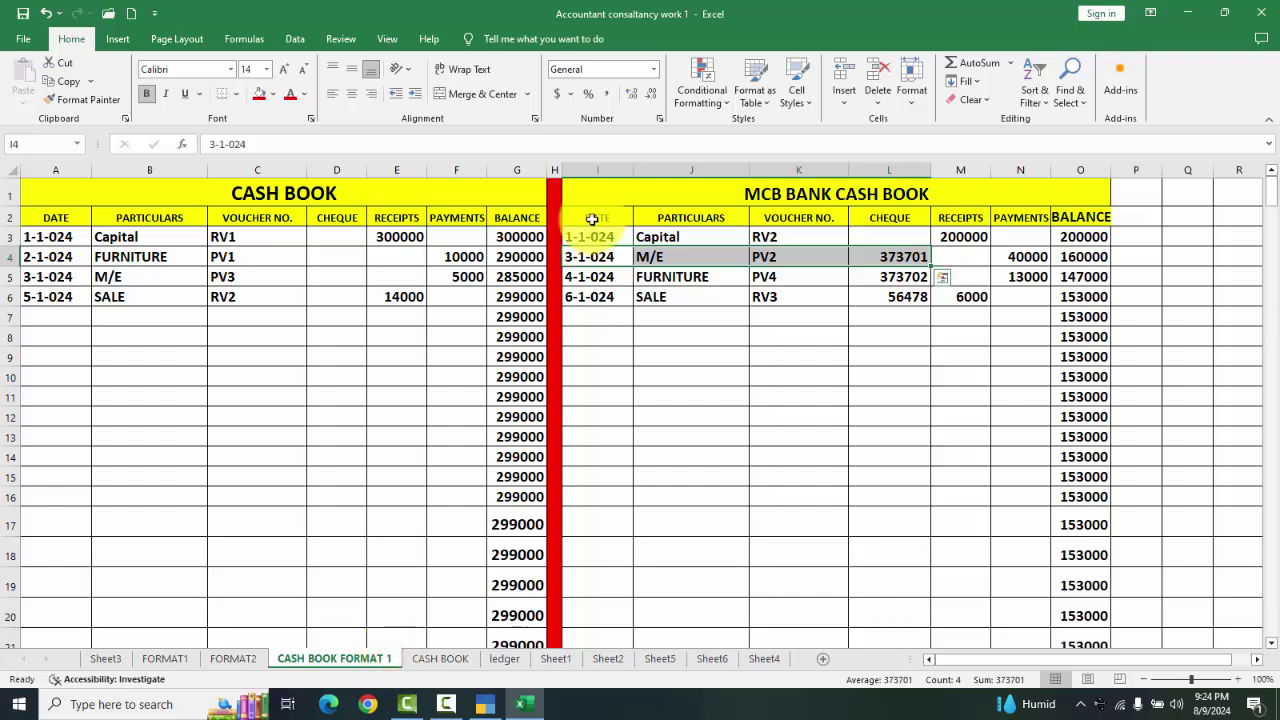
{"action": "left_click_drag", "start_coordinate": [60, 278], "coordinate": [229, 279]}
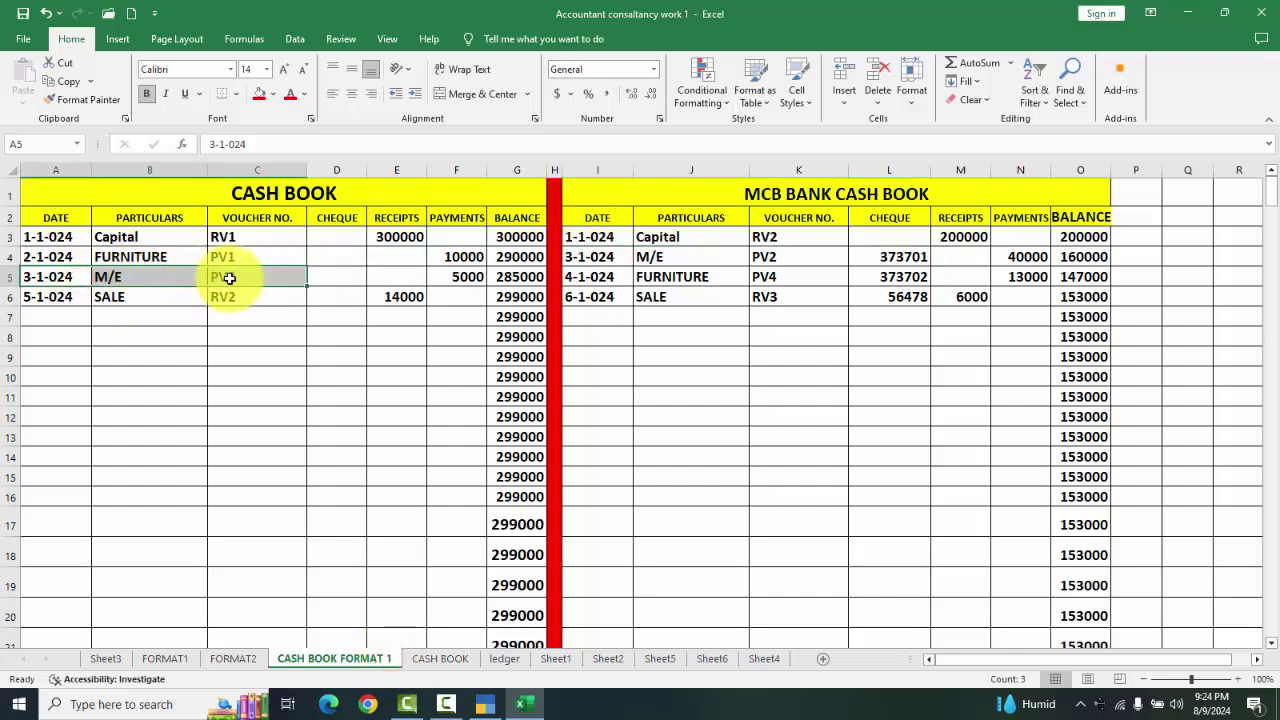
{"action": "key", "text": "ctrl+c"}
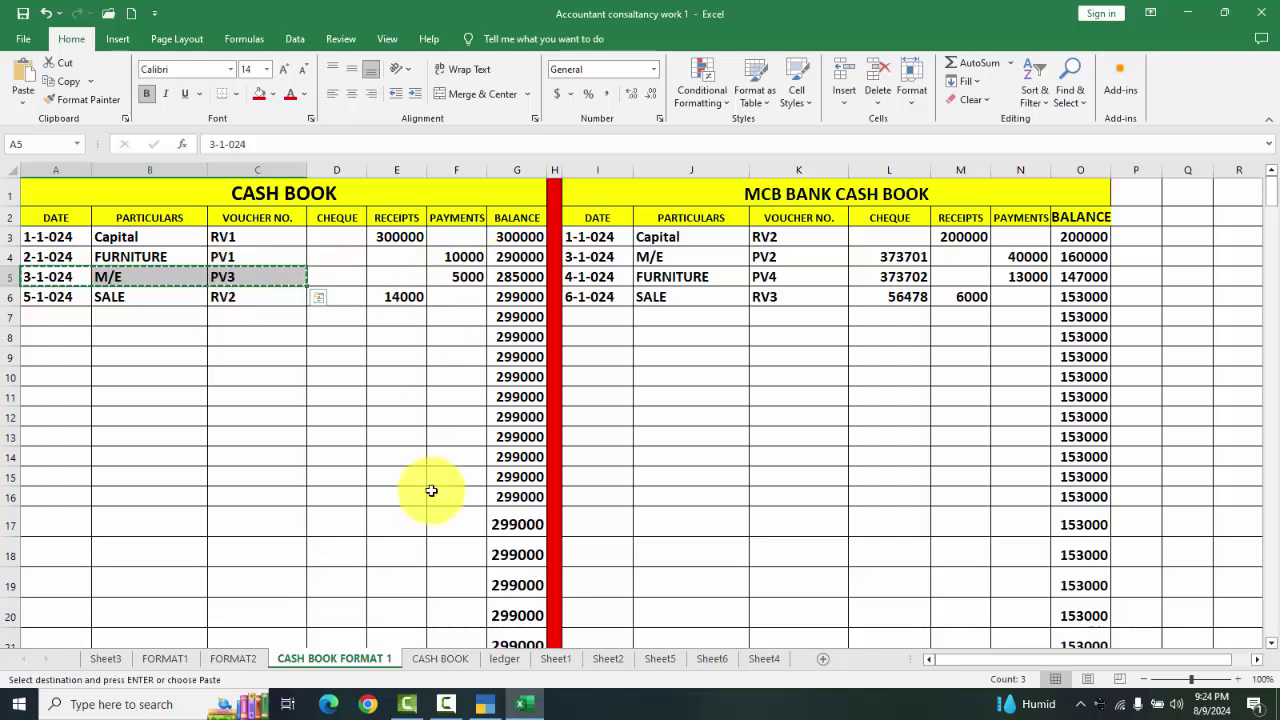
{"action": "left_click", "coordinate": [440, 658]}
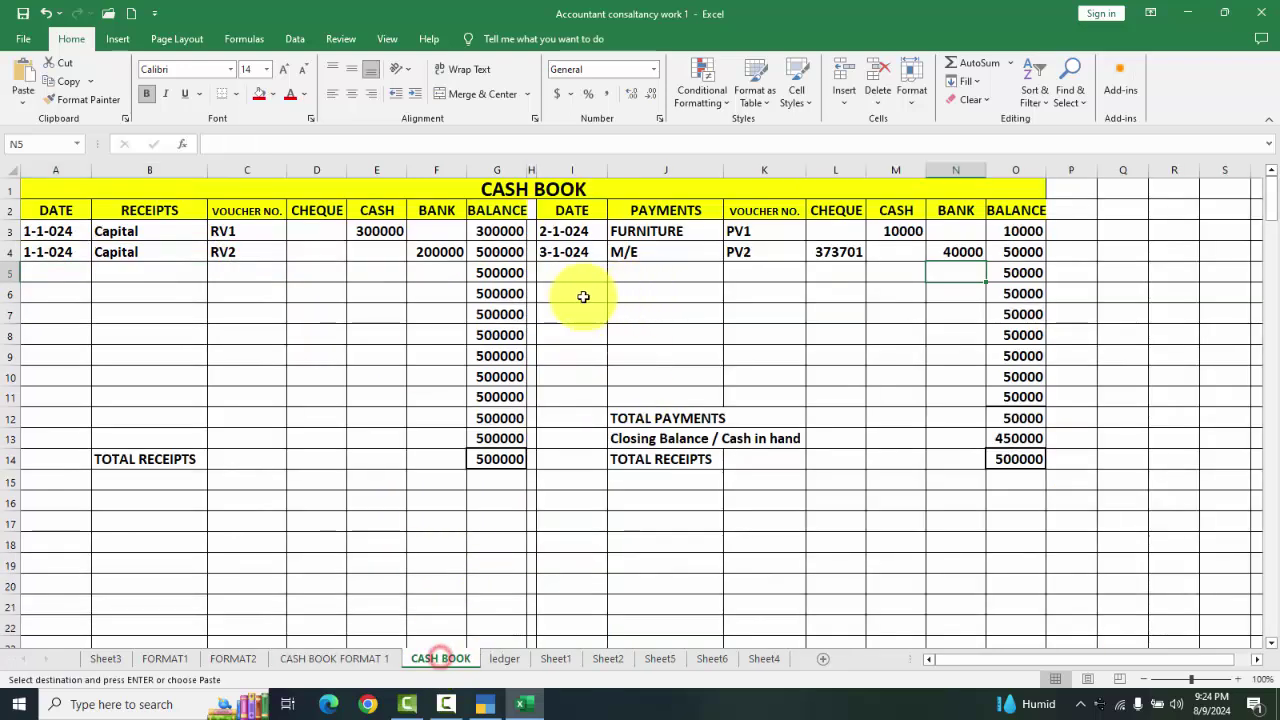
{"action": "left_click", "coordinate": [583, 270]}
{"action": "right_click", "coordinate": [583, 270]}
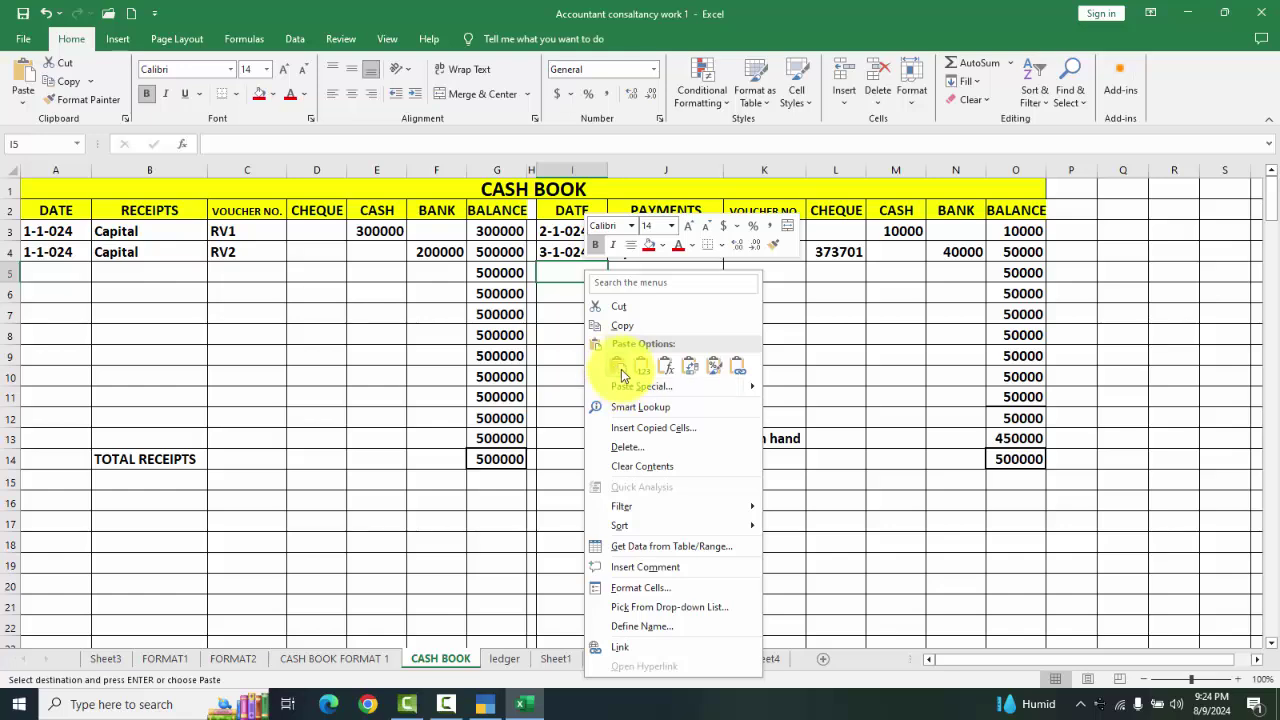
{"action": "left_click", "coordinate": [621, 366]}
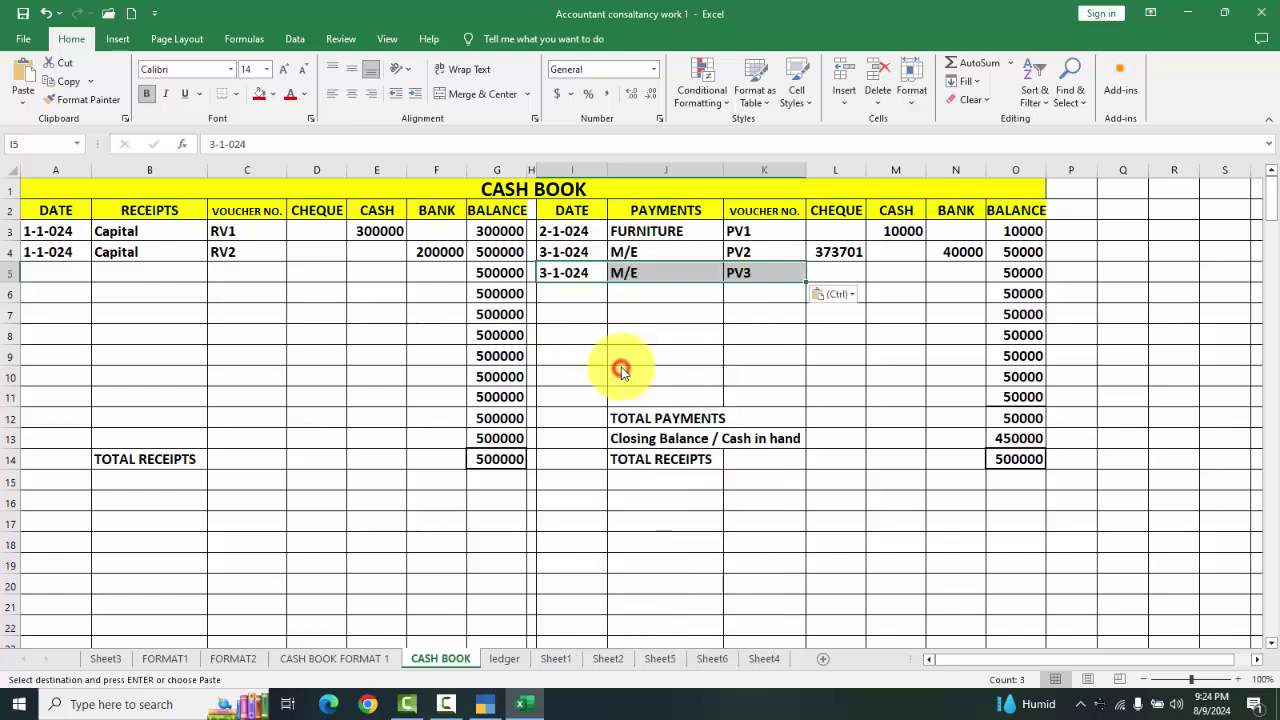
- Look up the PV3 M/E amount in CASH BOOK FORMAT 1 and enter 5000 as its cash payment in the CASH BOOK sheet
{"action": "left_click", "coordinate": [385, 663]}
{"action": "left_click", "coordinate": [456, 280]}
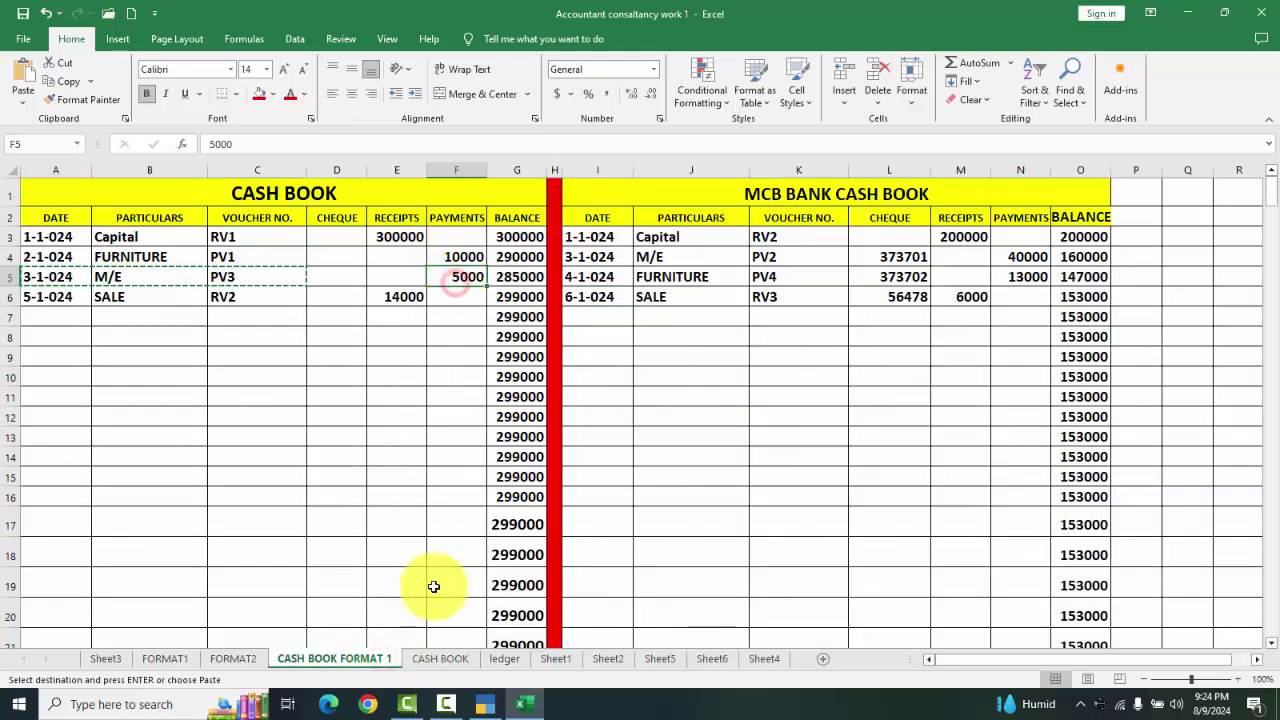
{"action": "left_click", "coordinate": [440, 659]}
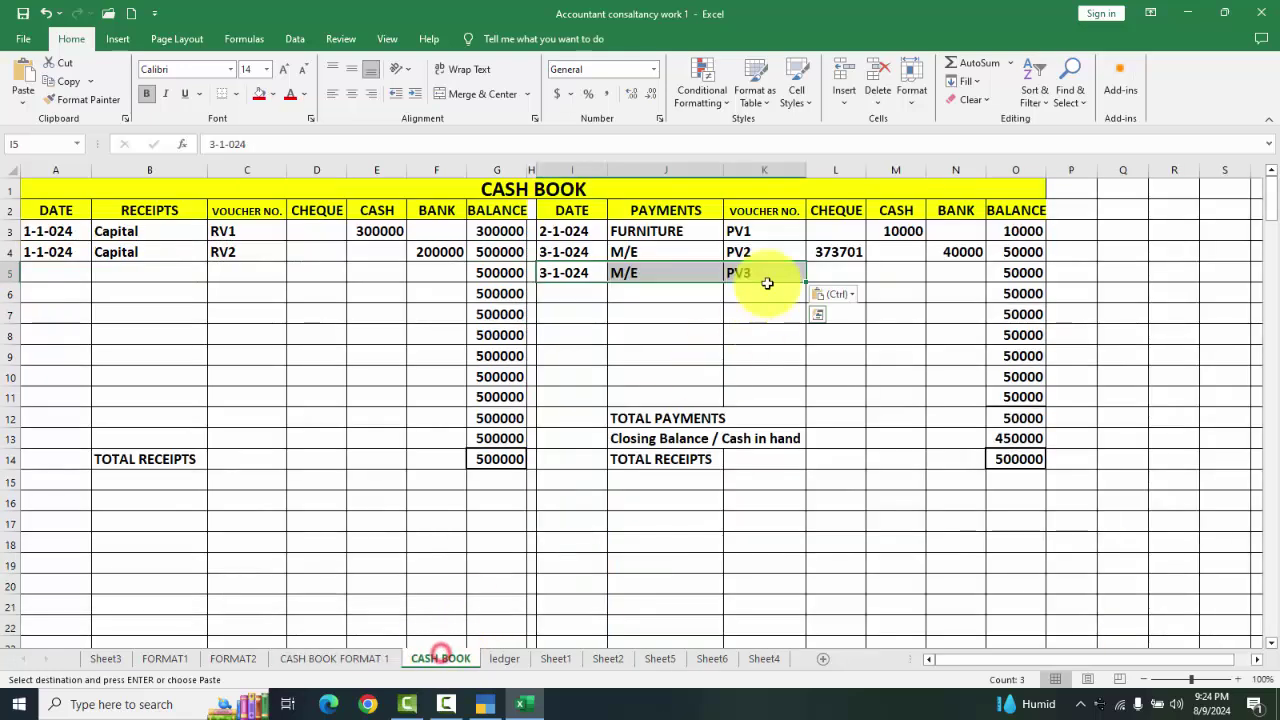
{"action": "left_click", "coordinate": [896, 272]}
{"action": "type", "text": "500"}
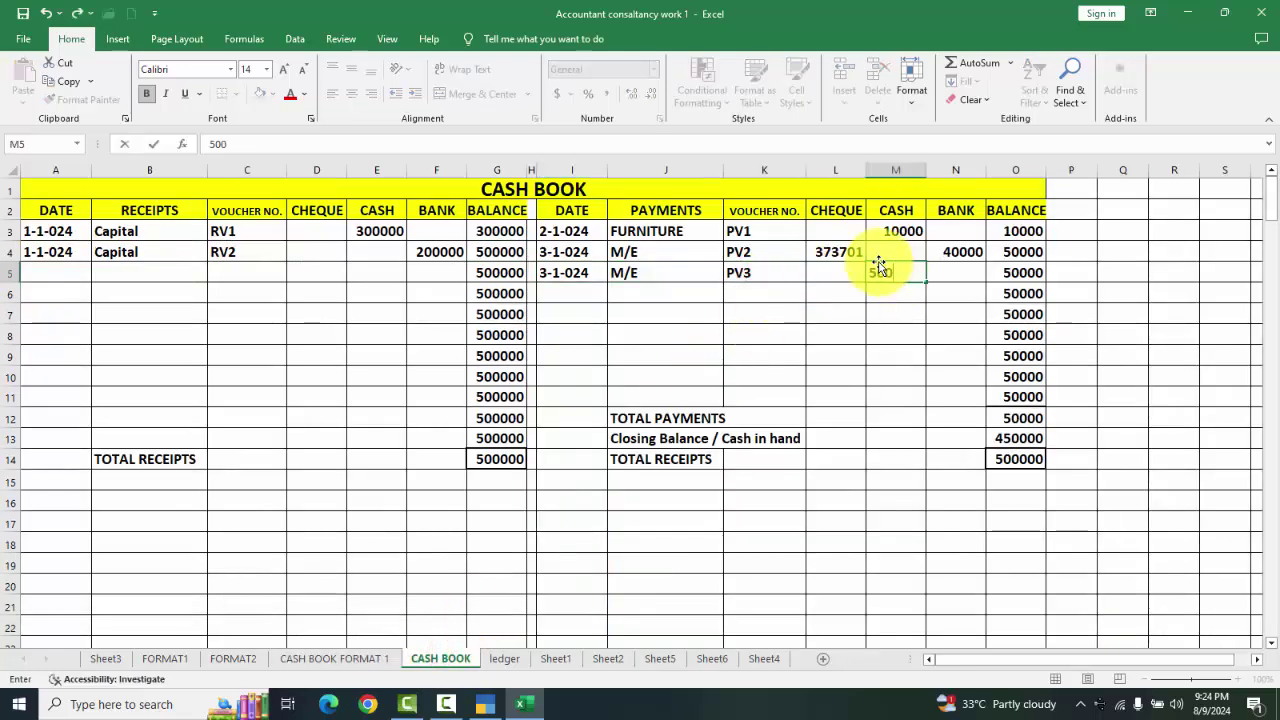
{"action": "type", "text": "0"}
{"action": "key", "text": "Return"}
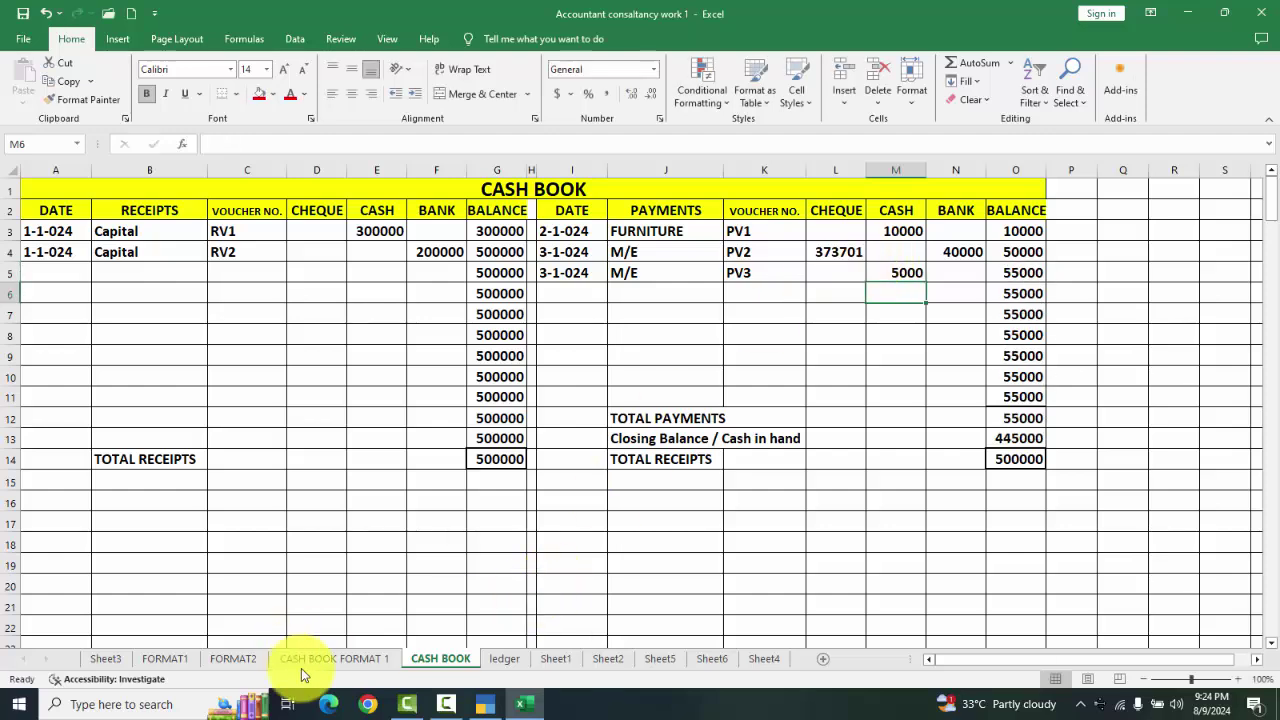
- Copy the MCB bank FURNITURE entry's date 4-1-024, particulars, voucher PV4 and cheque 373702 into the CASH BOOK sheet's fourth payments row
{"action": "left_click", "coordinate": [338, 659]}
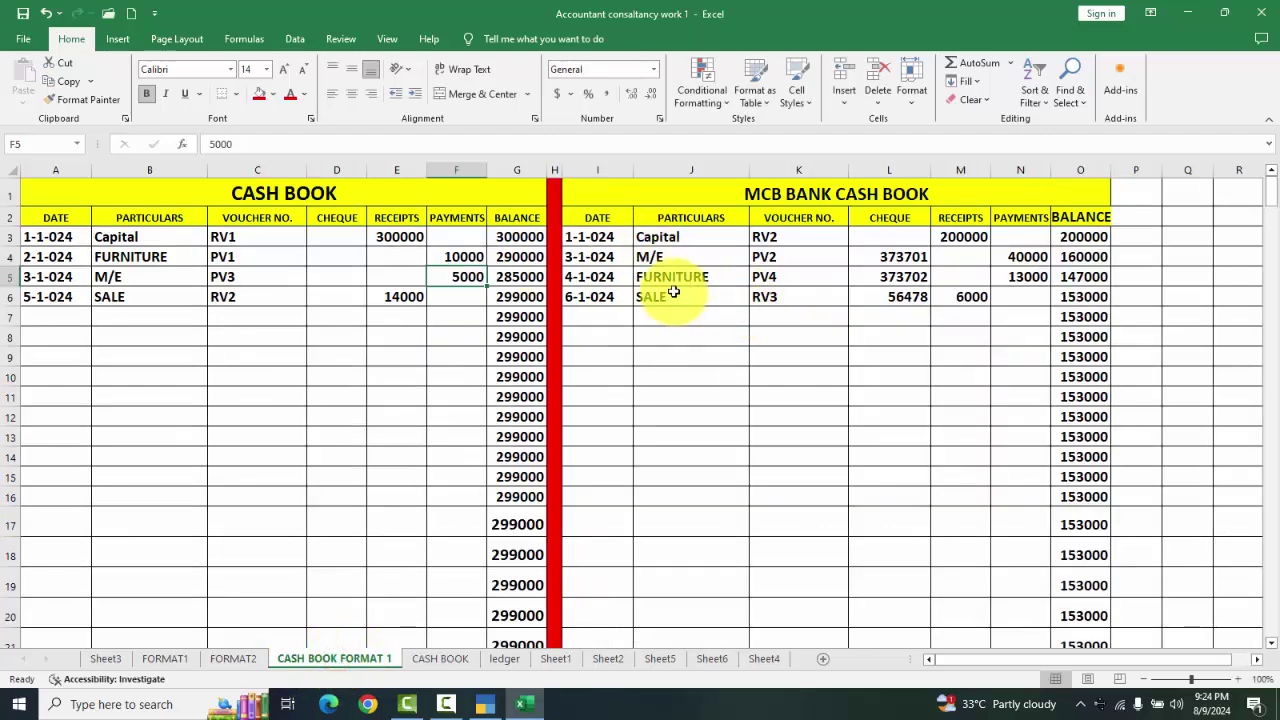
{"action": "left_click_drag", "start_coordinate": [611, 278], "coordinate": [875, 276]}
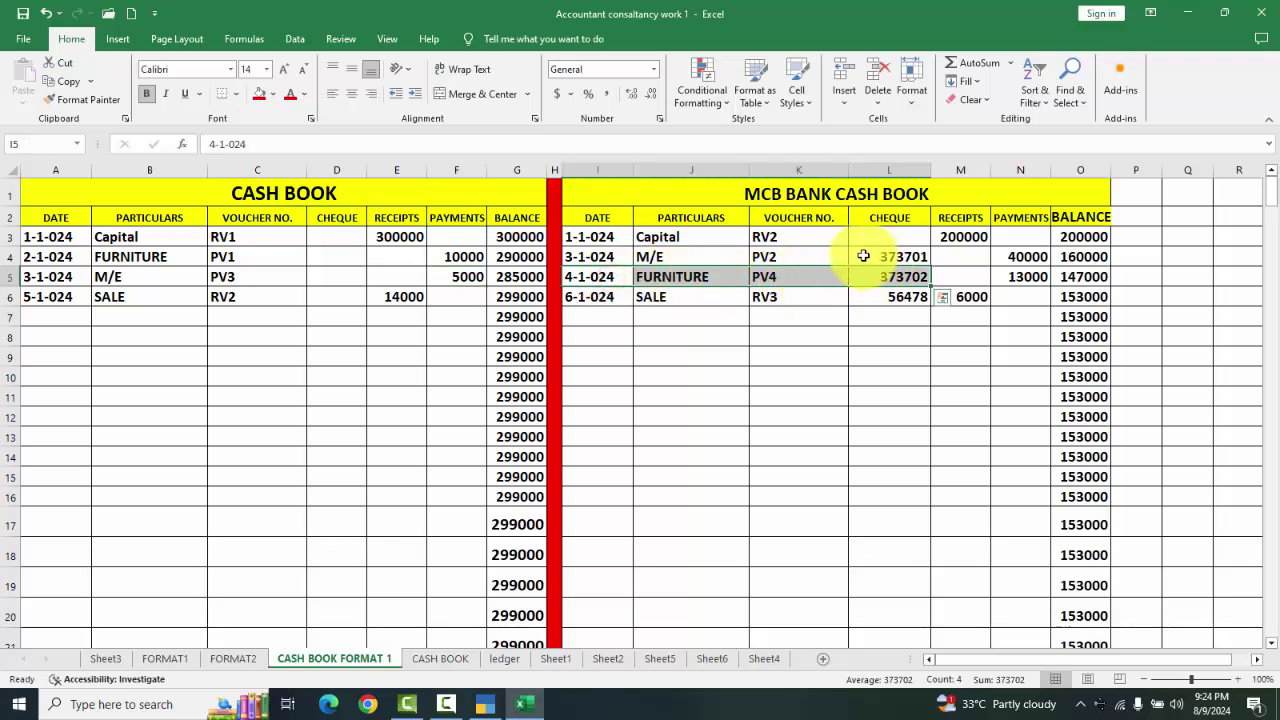
{"action": "key", "text": "ctrl+c"}
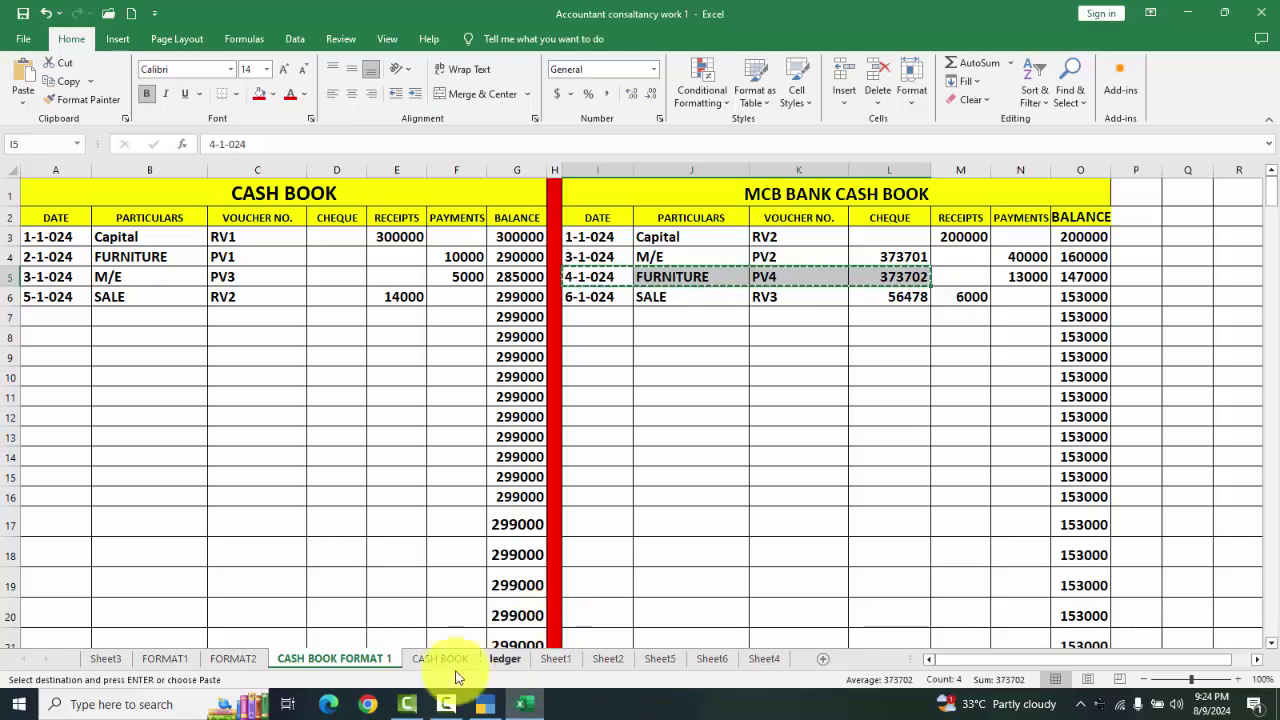
{"action": "left_click", "coordinate": [442, 659]}
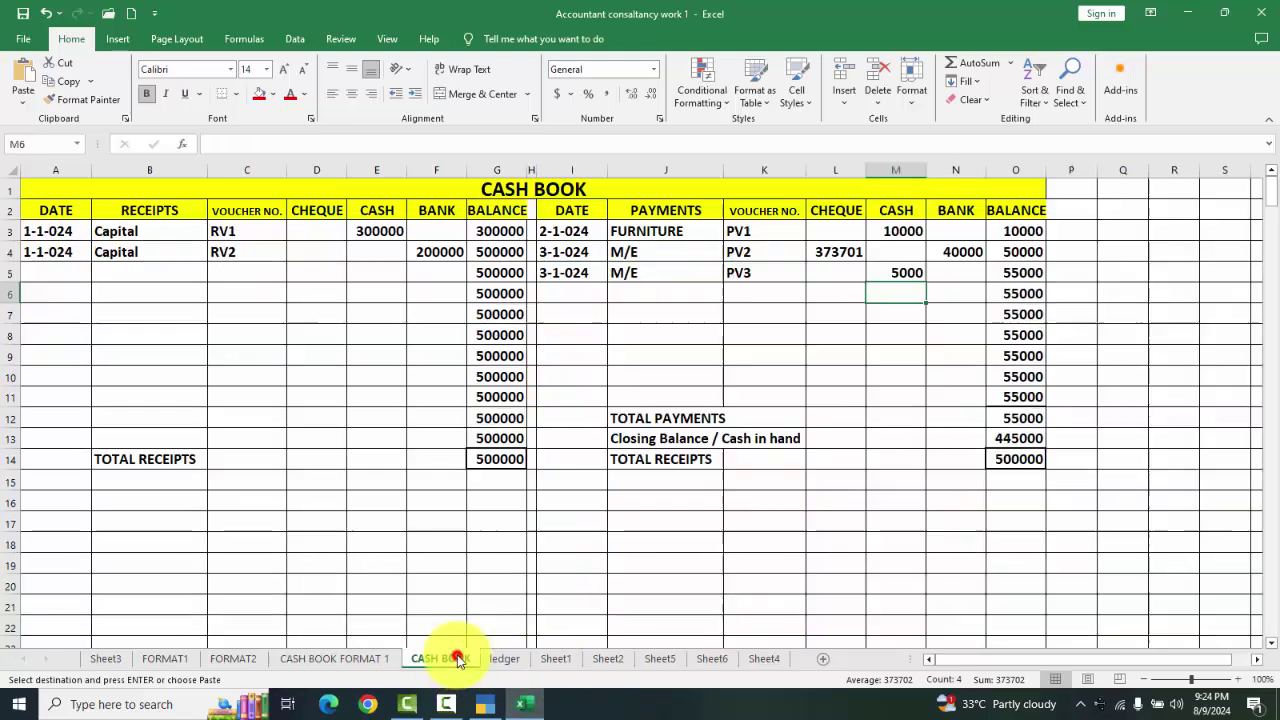
{"action": "left_click", "coordinate": [586, 292]}
{"action": "right_click", "coordinate": [582, 290]}
{"action": "left_click", "coordinate": [620, 377]}
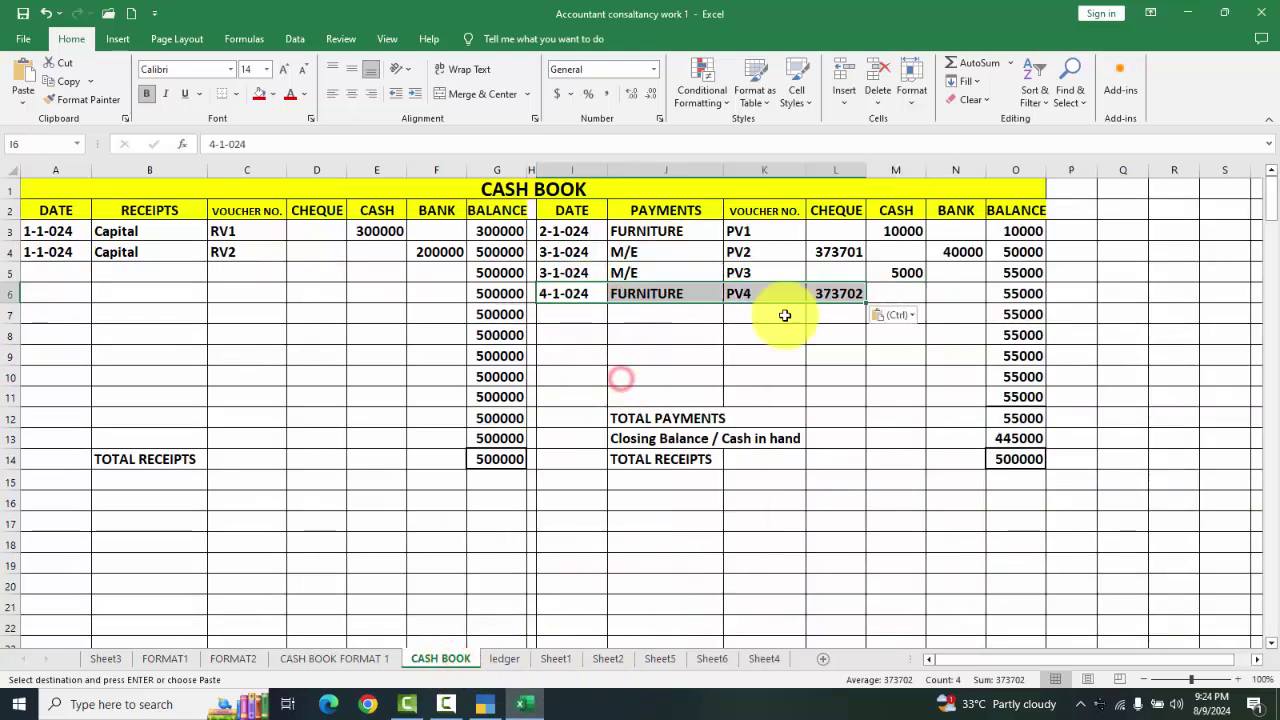
- Enter 13000 as the bank payment for the PV4 FURNITURE entry
{"action": "left_click", "coordinate": [957, 291]}
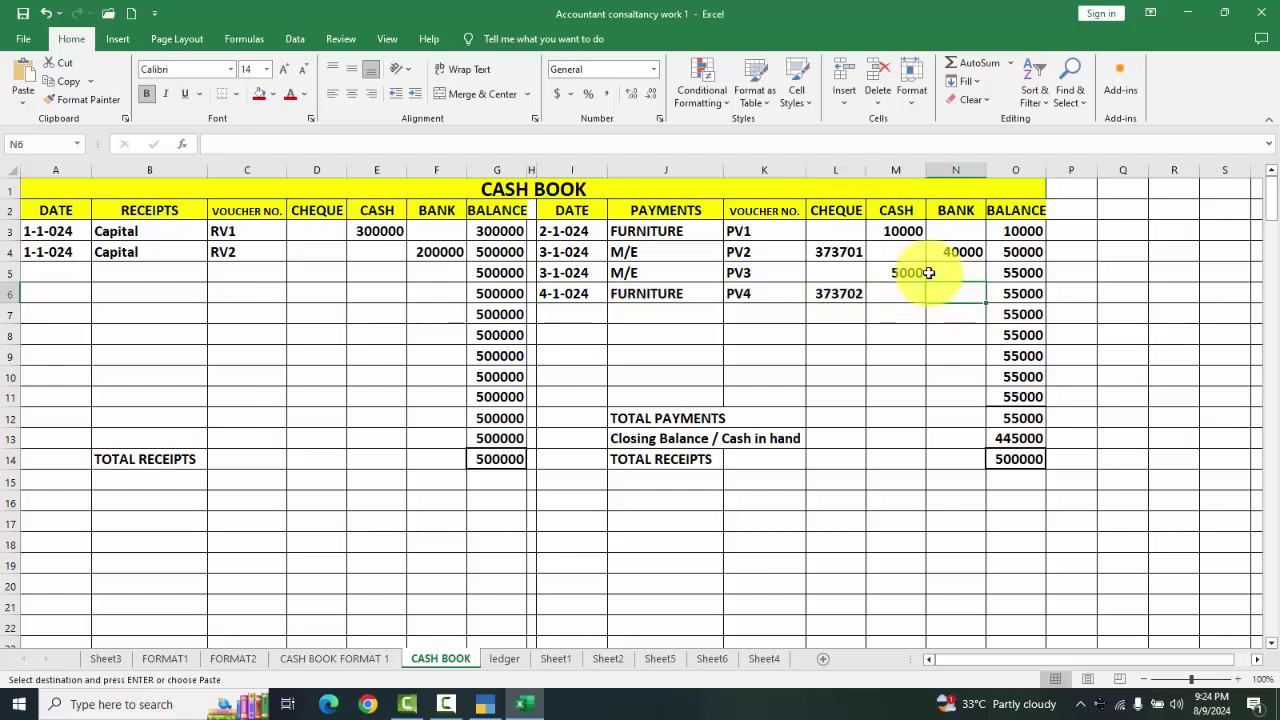
{"action": "type", "text": "13000"}
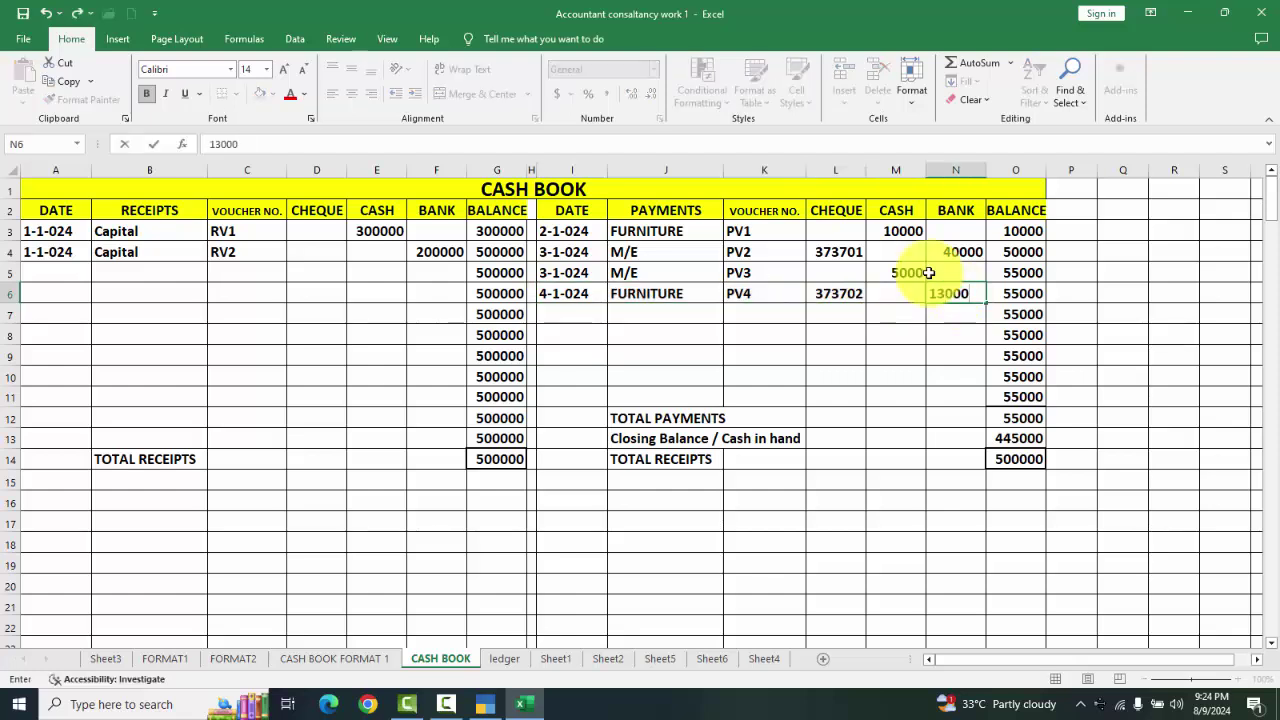
{"action": "key", "text": "Return"}
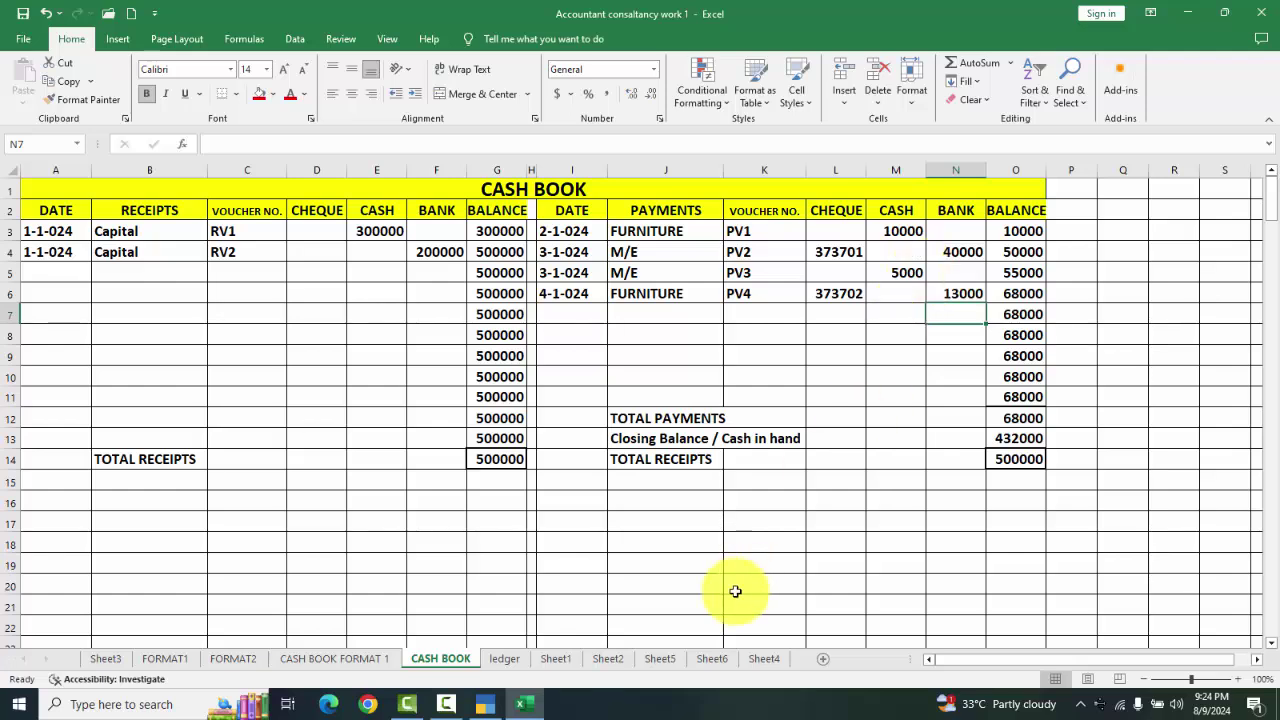
- Copy the cash SALE entry's date 5-1-024, particulars and voucher RV2 into the CASH BOOK sheet's third receipts row
{"action": "left_click", "coordinate": [320, 659]}
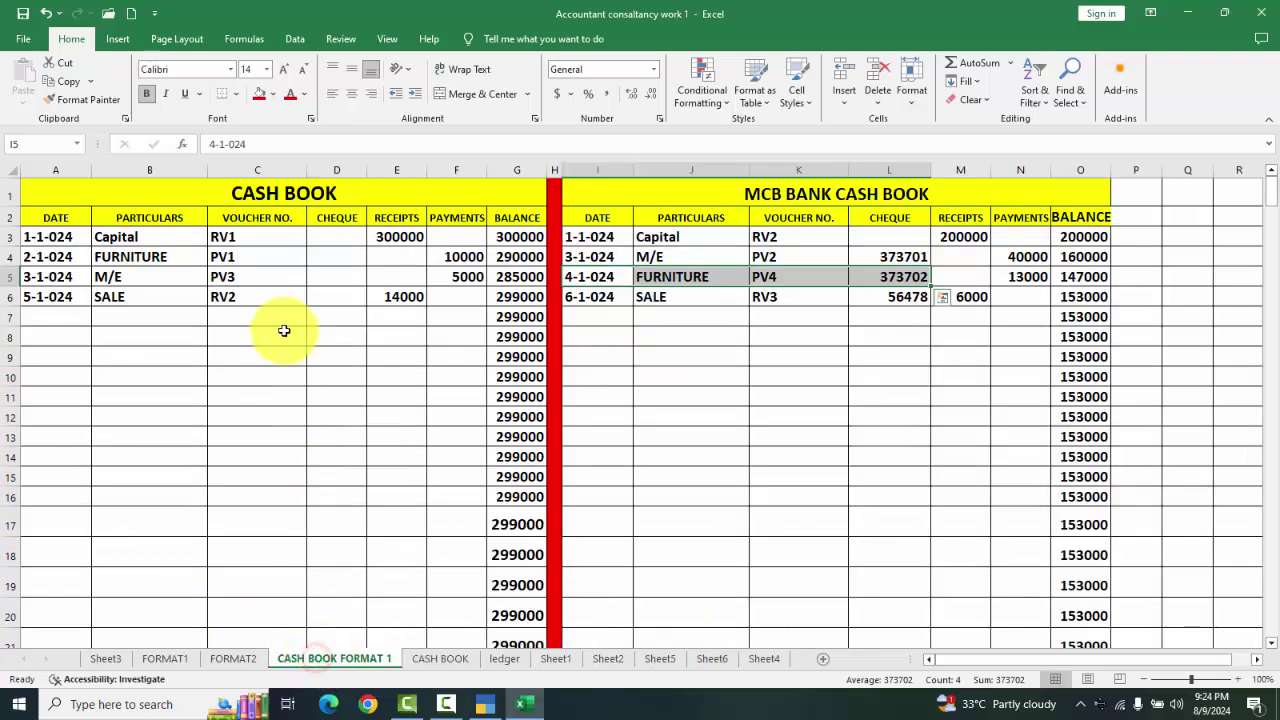
{"action": "left_click", "coordinate": [50, 293]}
{"action": "left_click", "coordinate": [243, 296], "text": "shift"}
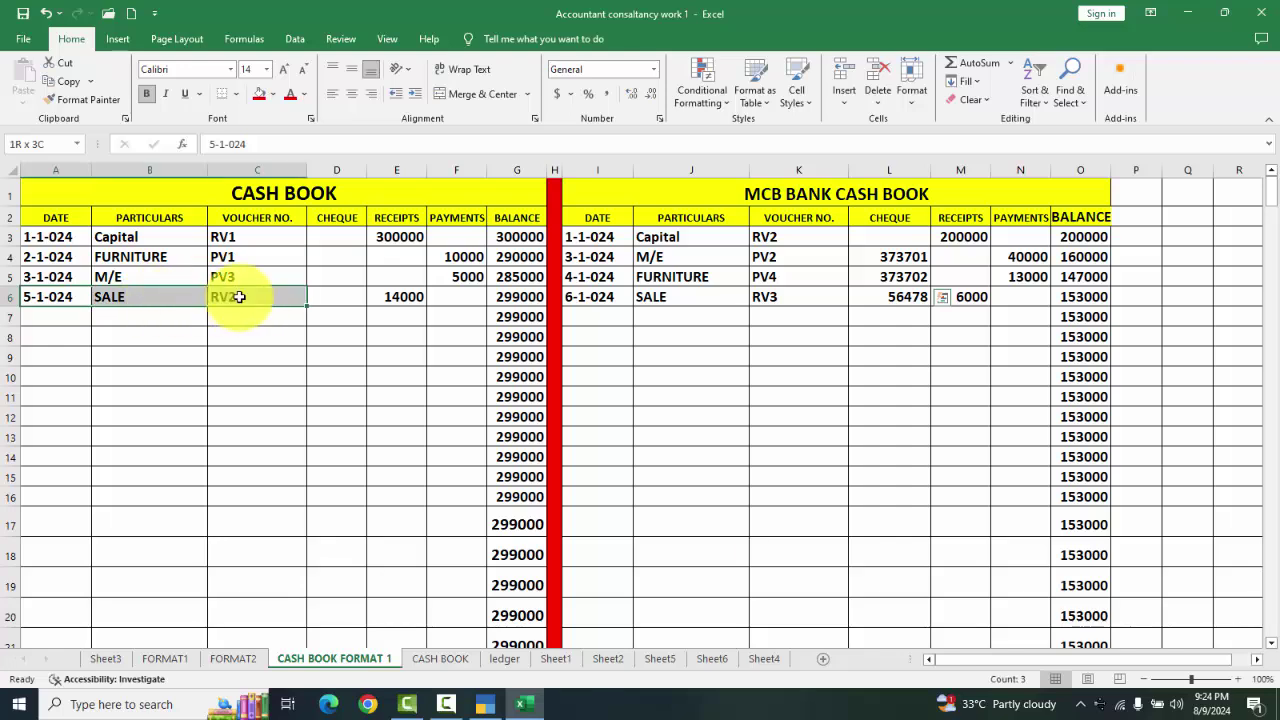
{"action": "key", "text": "ctrl+c"}
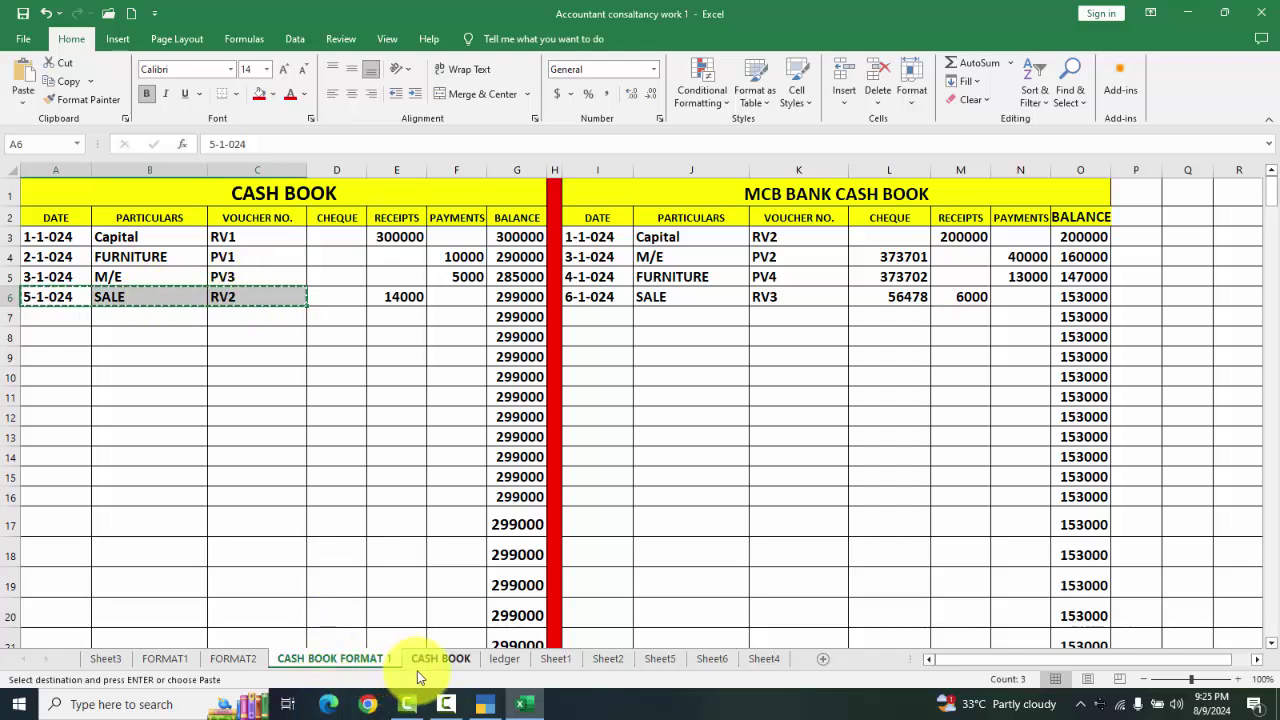
{"action": "left_click", "coordinate": [440, 658]}
{"action": "right_click", "coordinate": [98, 273]}
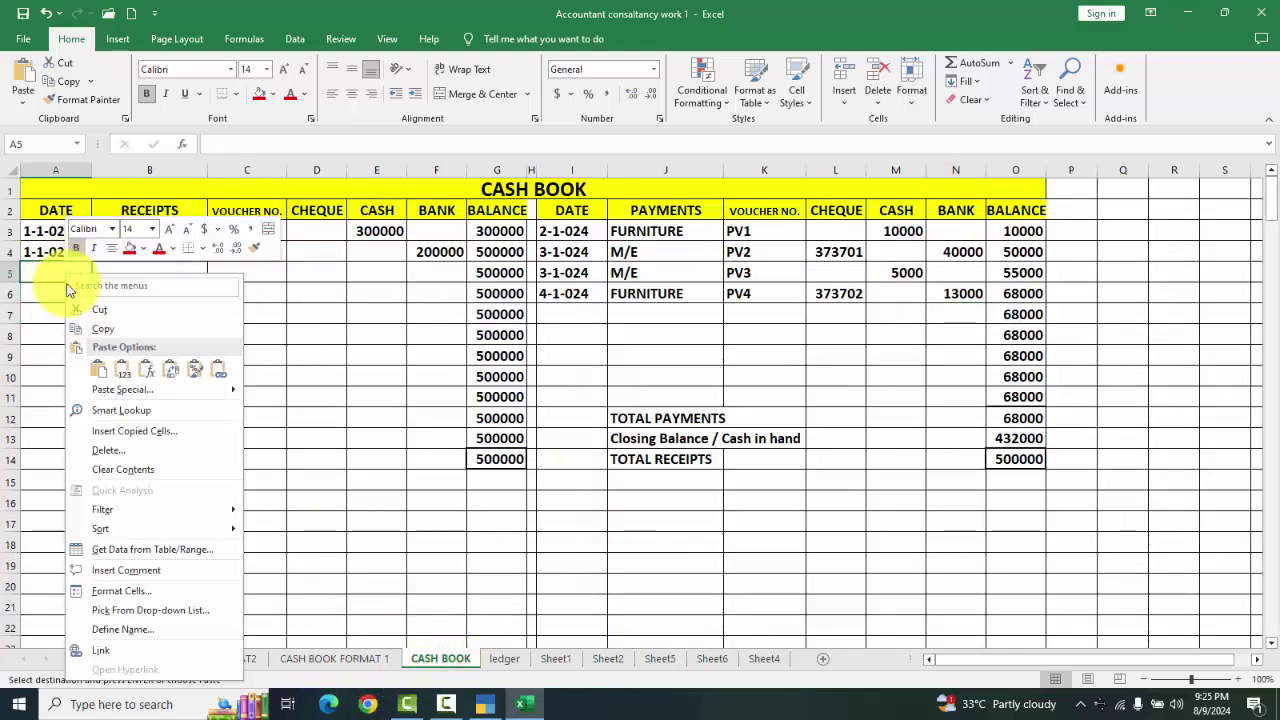
{"action": "left_click", "coordinate": [100, 376]}
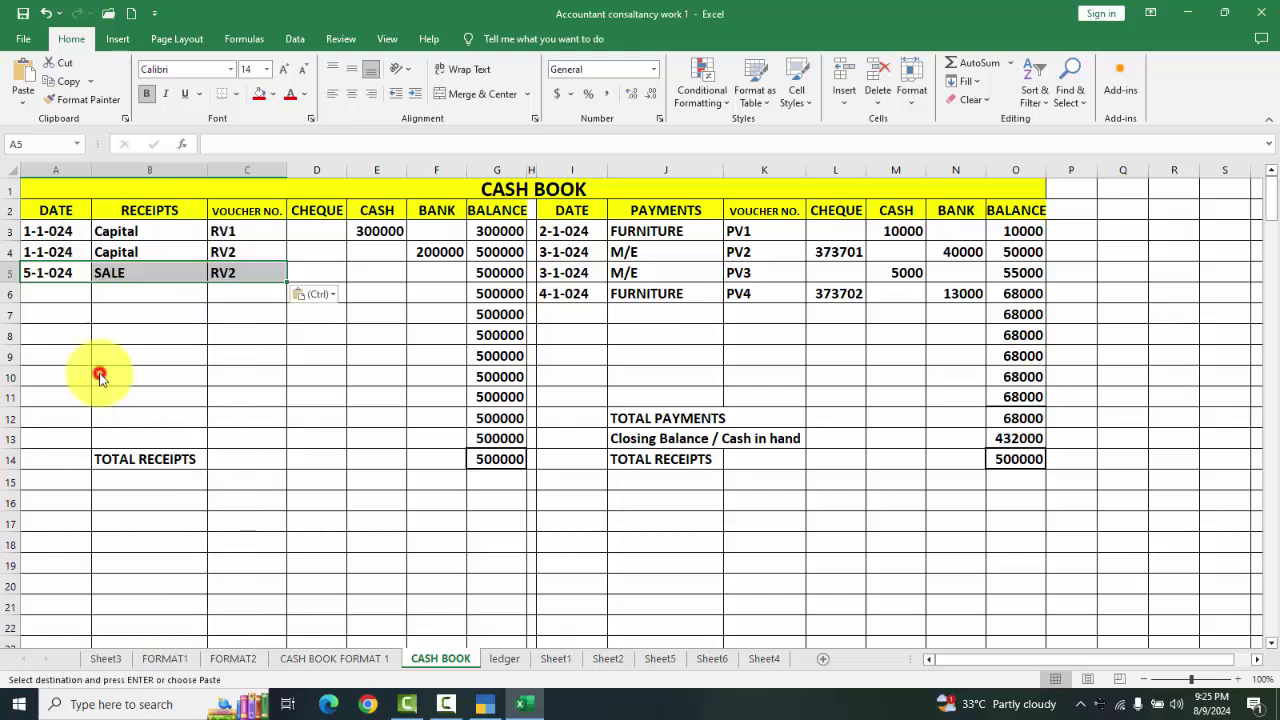
- Check the SALE amount in CASH BOOK FORMAT 1 and enter 14000 as the cash receipt for the 5-1-024 SALE entry
{"action": "left_click", "coordinate": [318, 658]}
{"action": "left_click", "coordinate": [440, 658]}
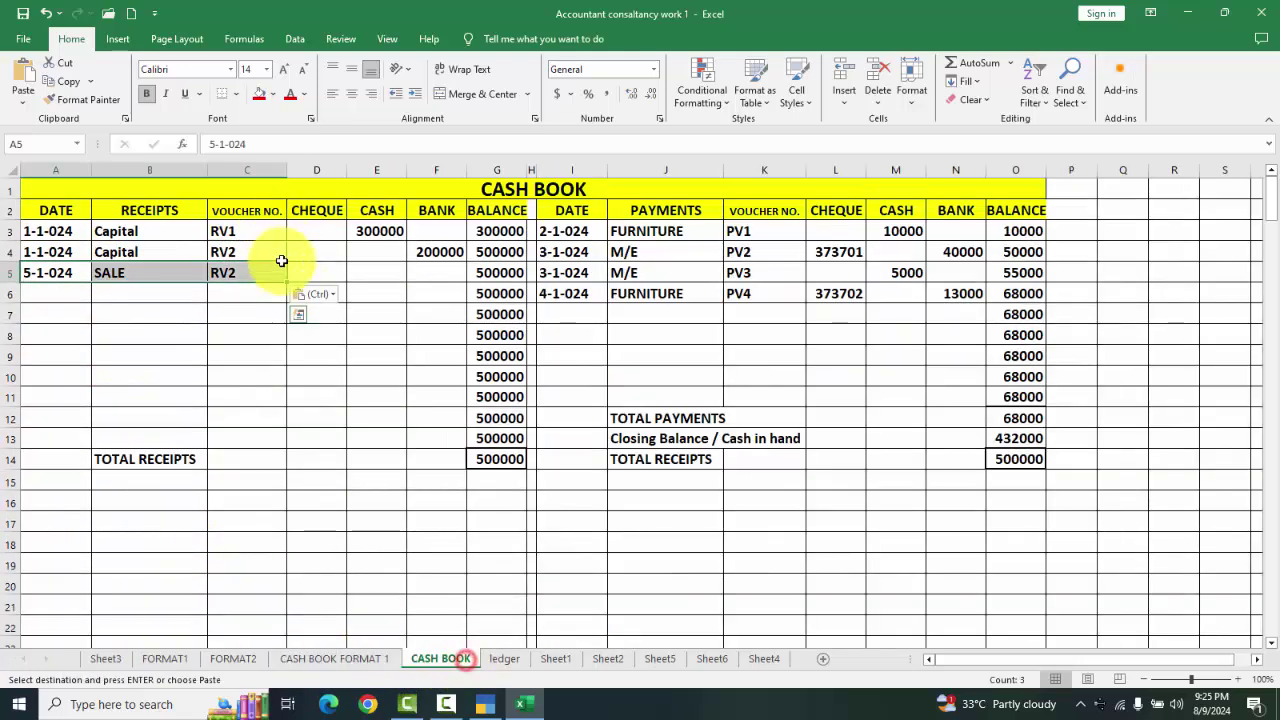
{"action": "left_click", "coordinate": [378, 272]}
{"action": "type", "text": "140"}
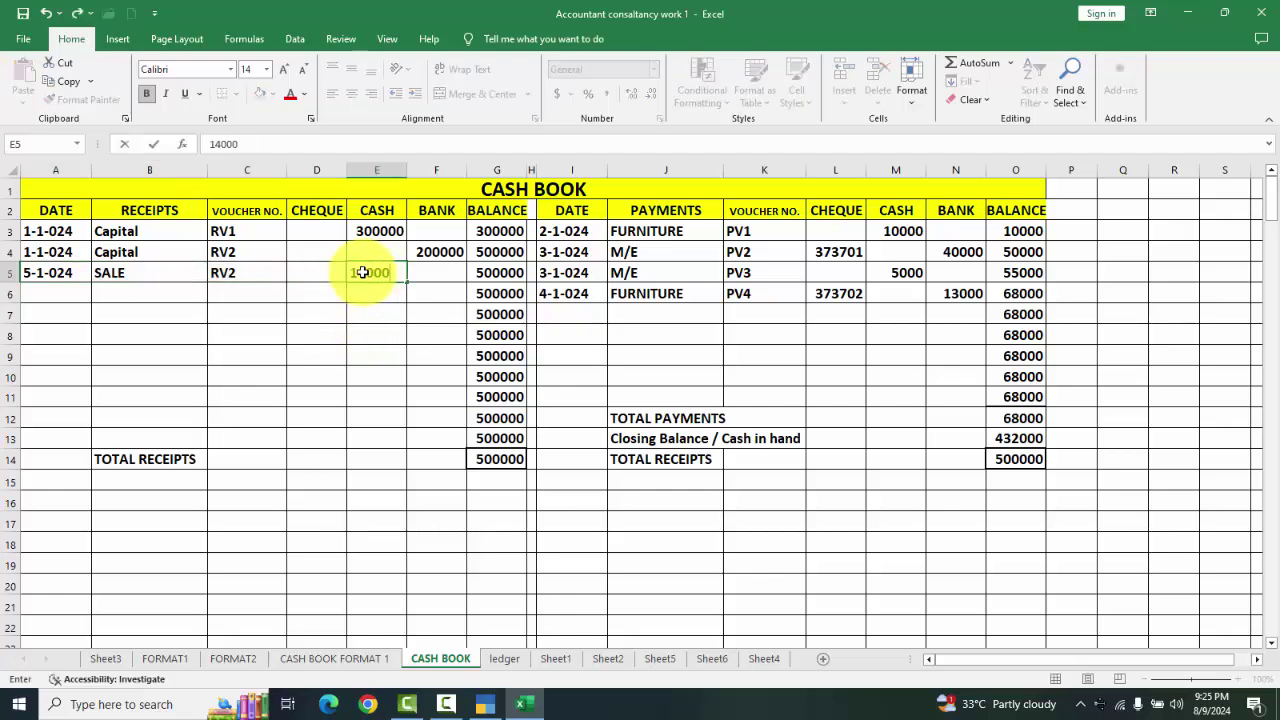
{"action": "type", "text": "00"}
{"action": "key", "text": "Return"}
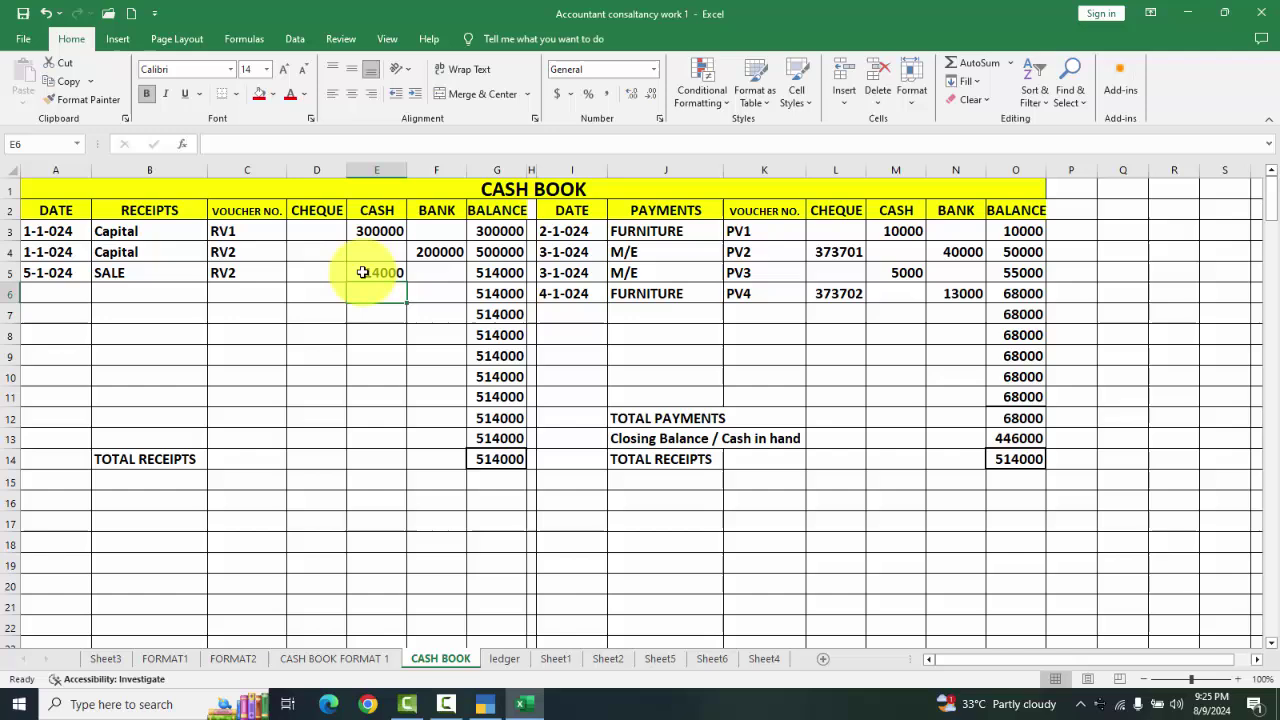
- Copy the MCB bank SALE entry's date 6-1-024, particulars, voucher RV3 and cheque 56478 into the CASH BOOK sheet's fourth receipts row
{"action": "left_click", "coordinate": [368, 662]}
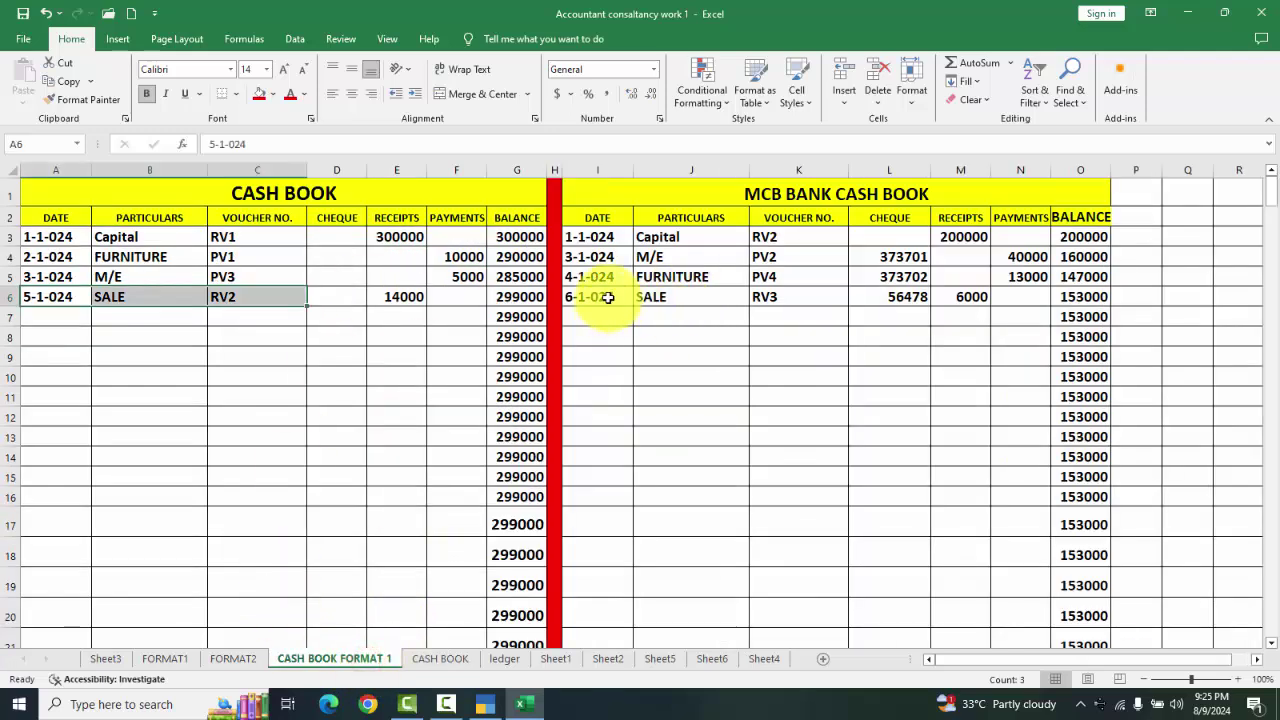
{"action": "left_click_drag", "start_coordinate": [606, 296], "coordinate": [896, 289]}
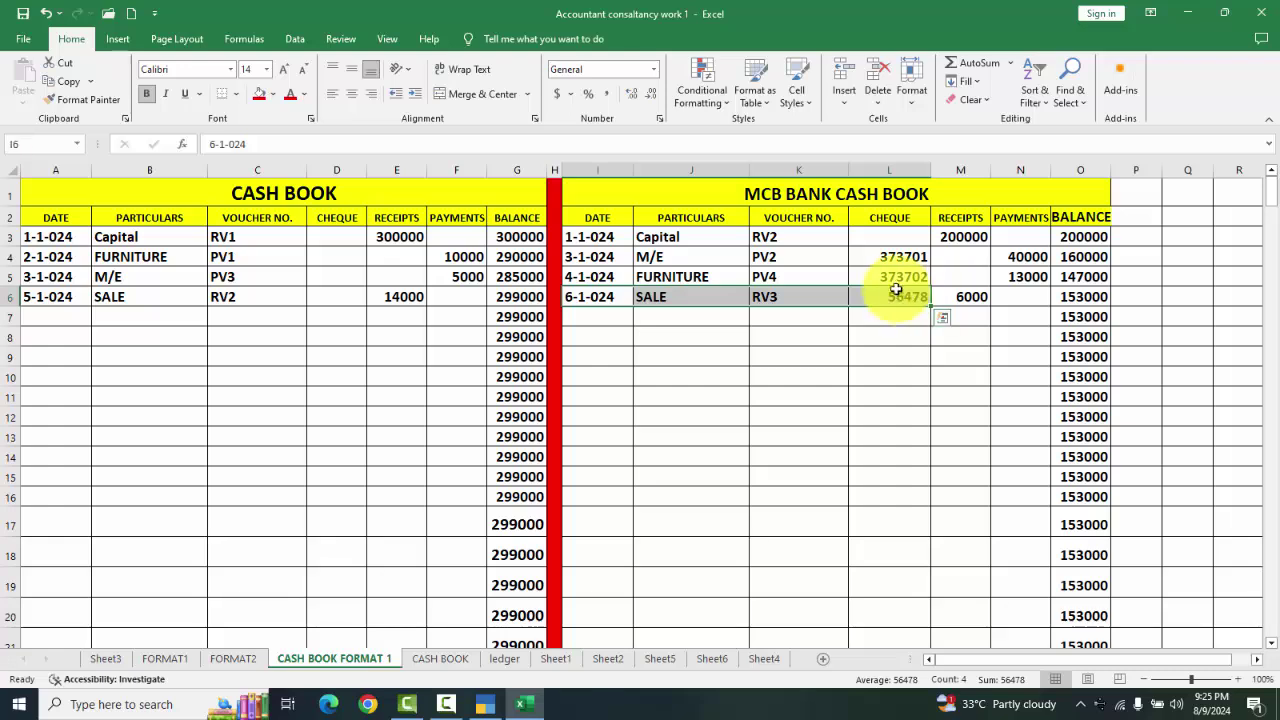
{"action": "key", "text": "ctrl+c"}
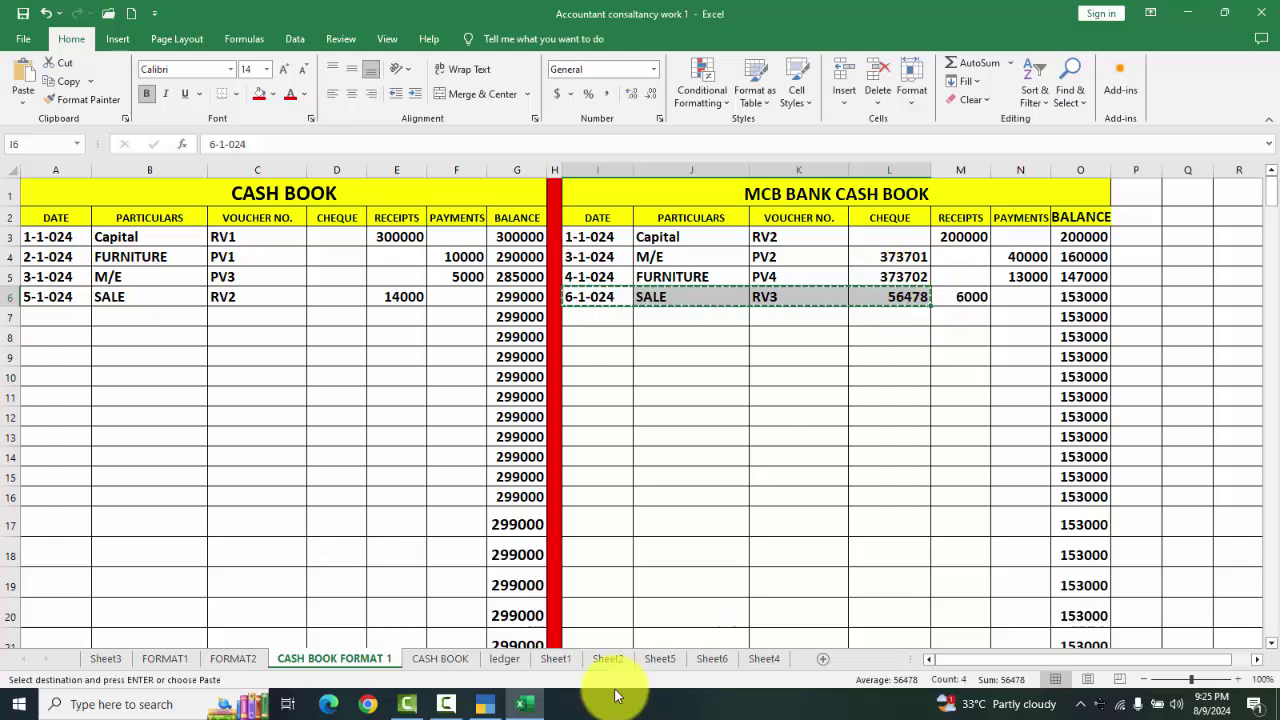
{"action": "left_click", "coordinate": [450, 662]}
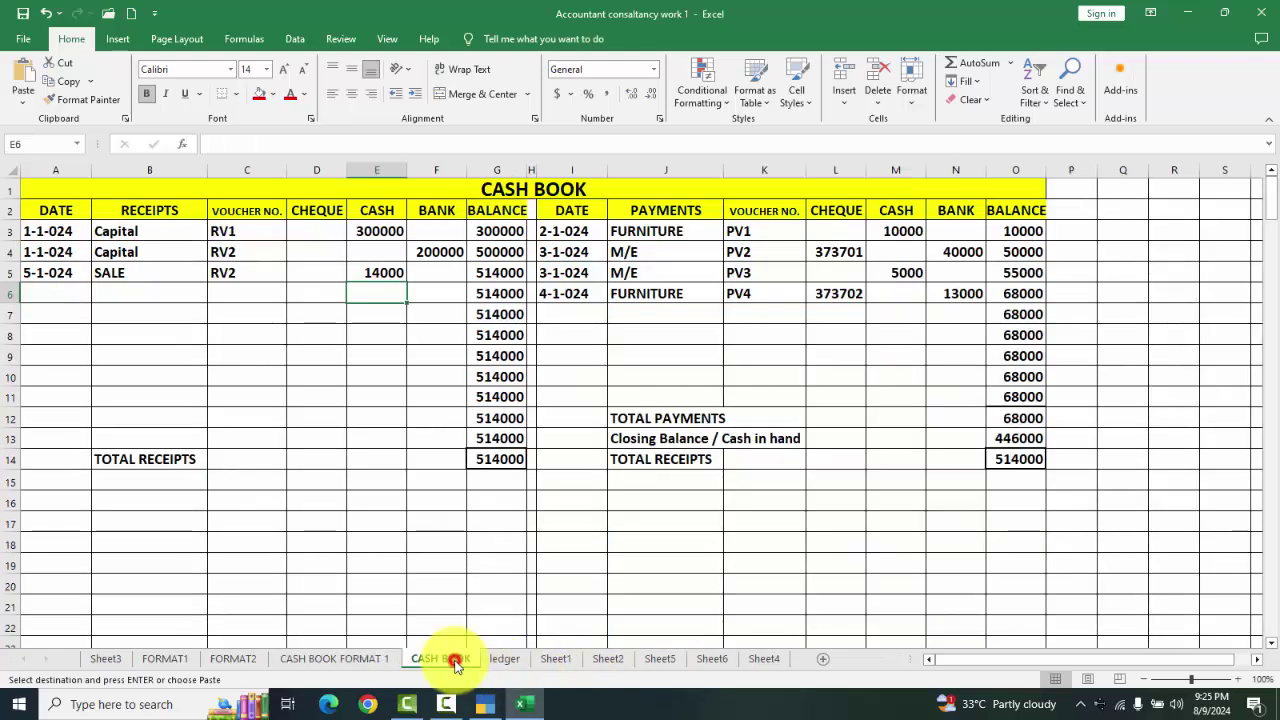
{"action": "left_click", "coordinate": [66, 290]}
{"action": "right_click", "coordinate": [66, 290]}
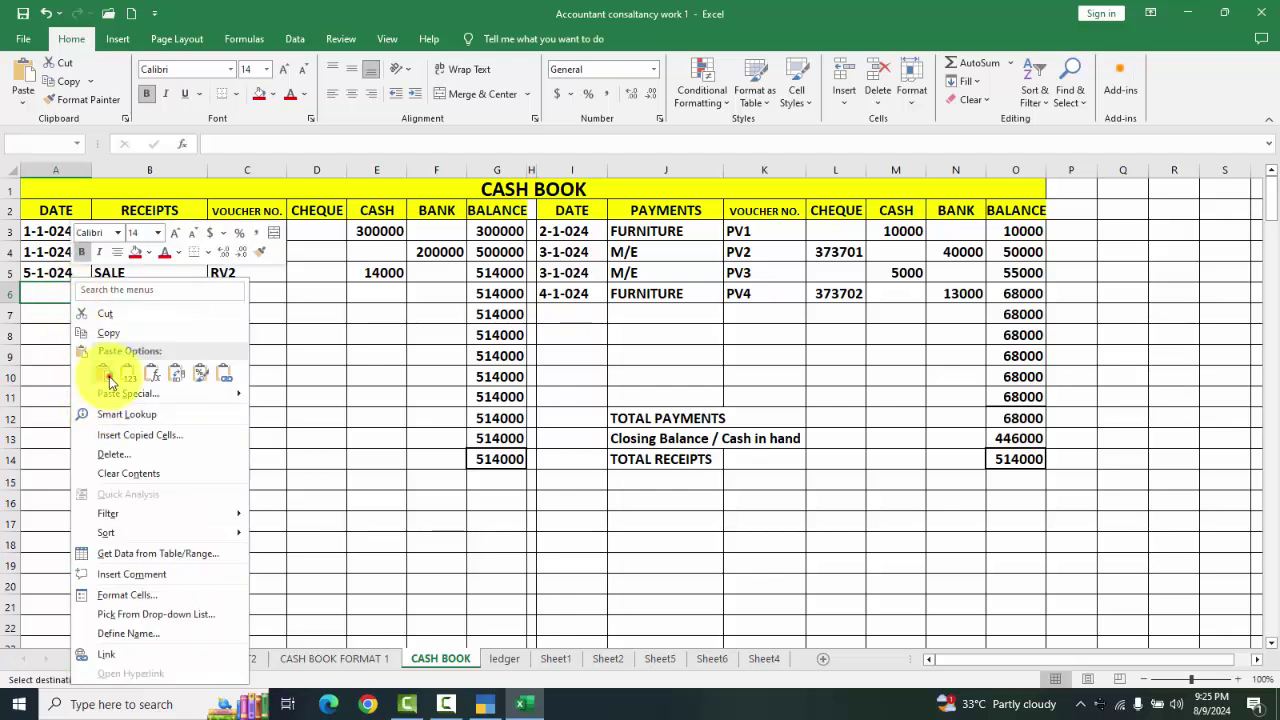
{"action": "left_click", "coordinate": [104, 373]}
- Enter 6000 as the bank receipt for the 6-1-024 SALE entry
{"action": "left_click", "coordinate": [429, 287]}
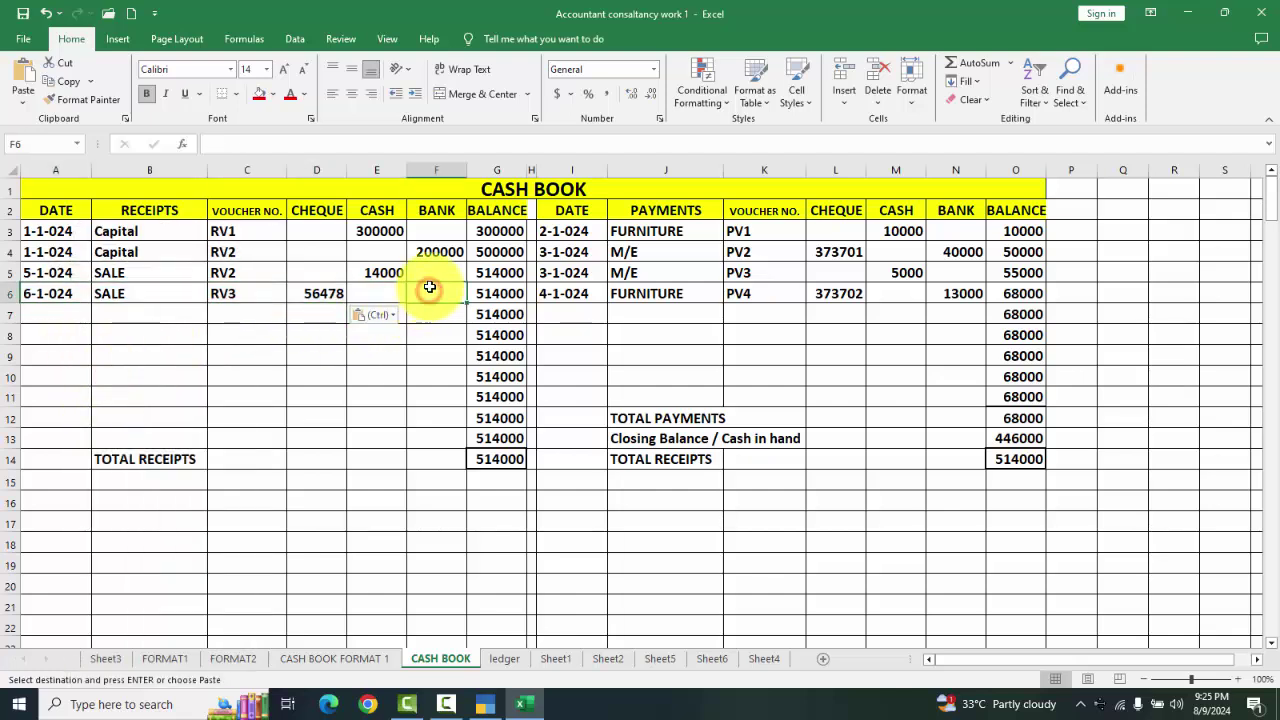
{"action": "type", "text": "6000"}
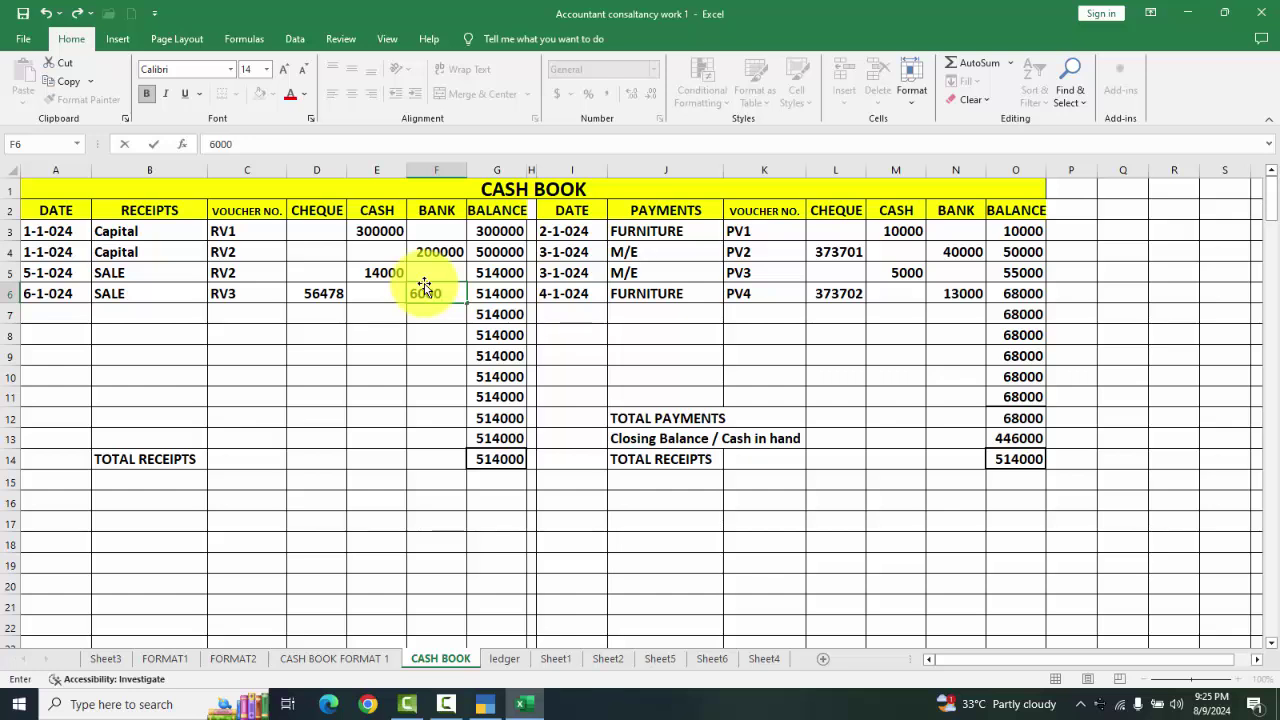
{"action": "key", "text": "Return"}
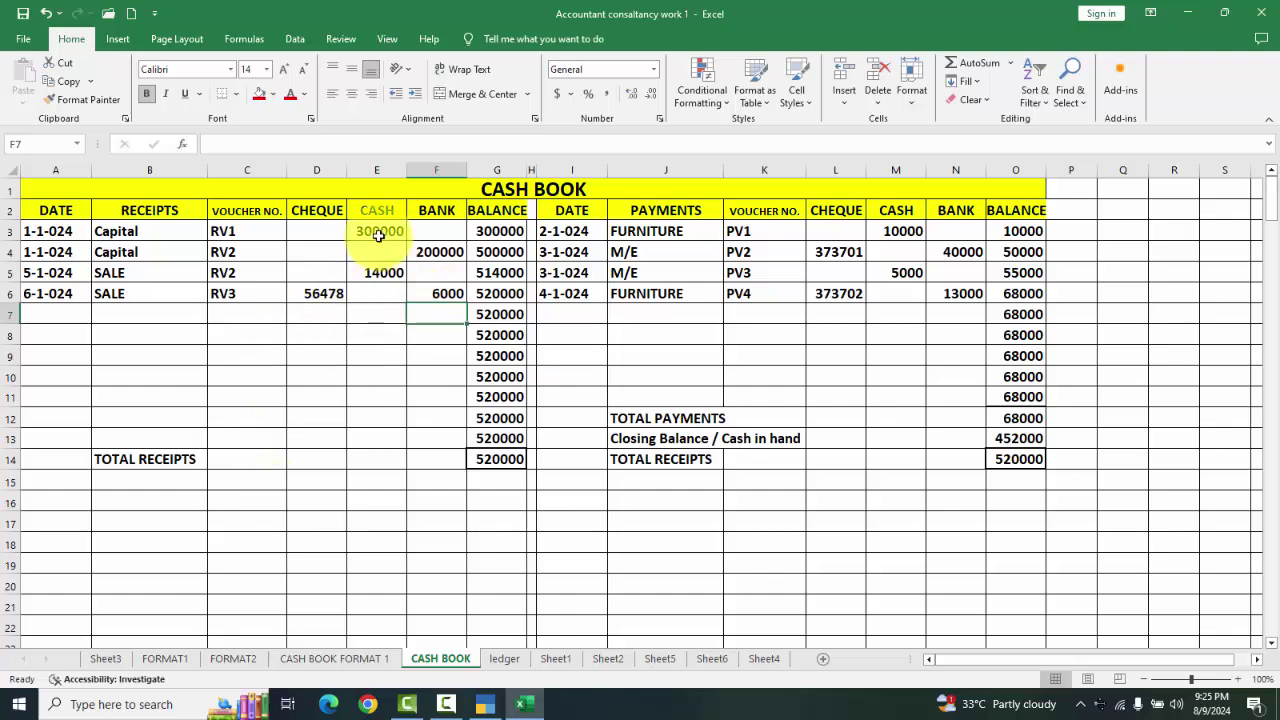
- Total the cash receipts in the receipts-side TOTAL RECEIPTS row with an AutoSum over E3:E13
{"action": "left_click", "coordinate": [377, 455]}
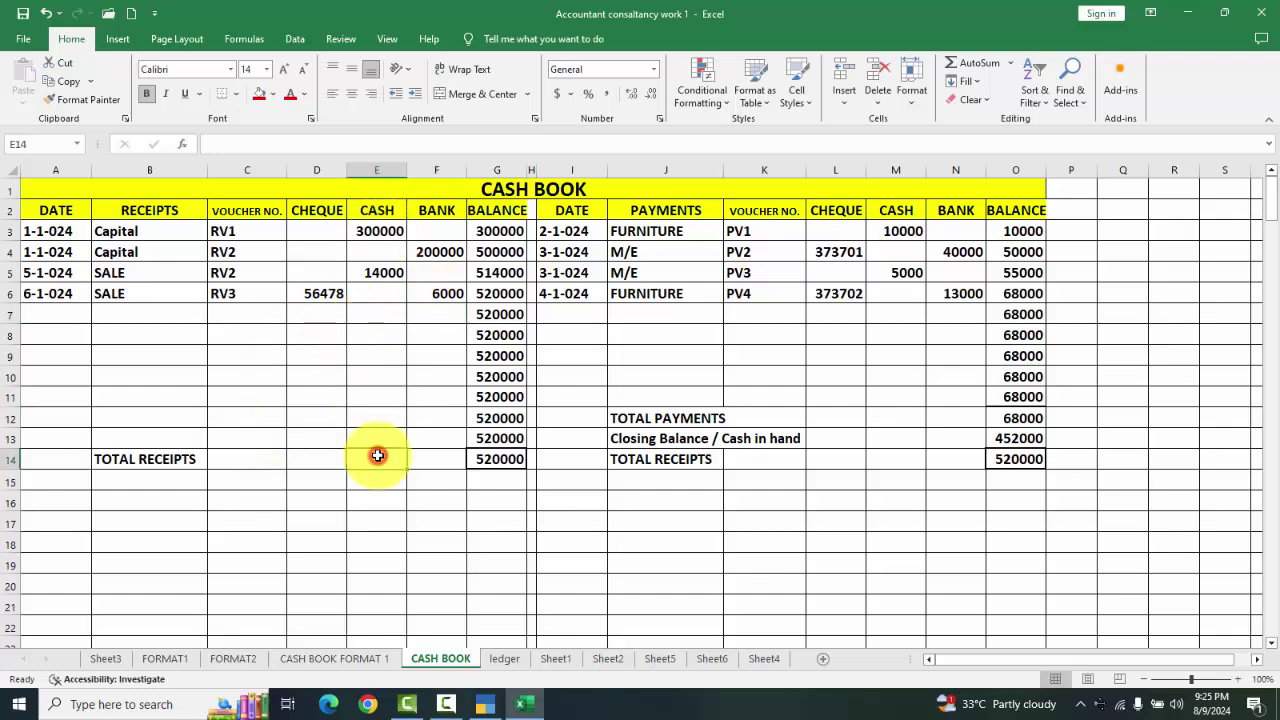
{"action": "left_click", "coordinate": [979, 68]}
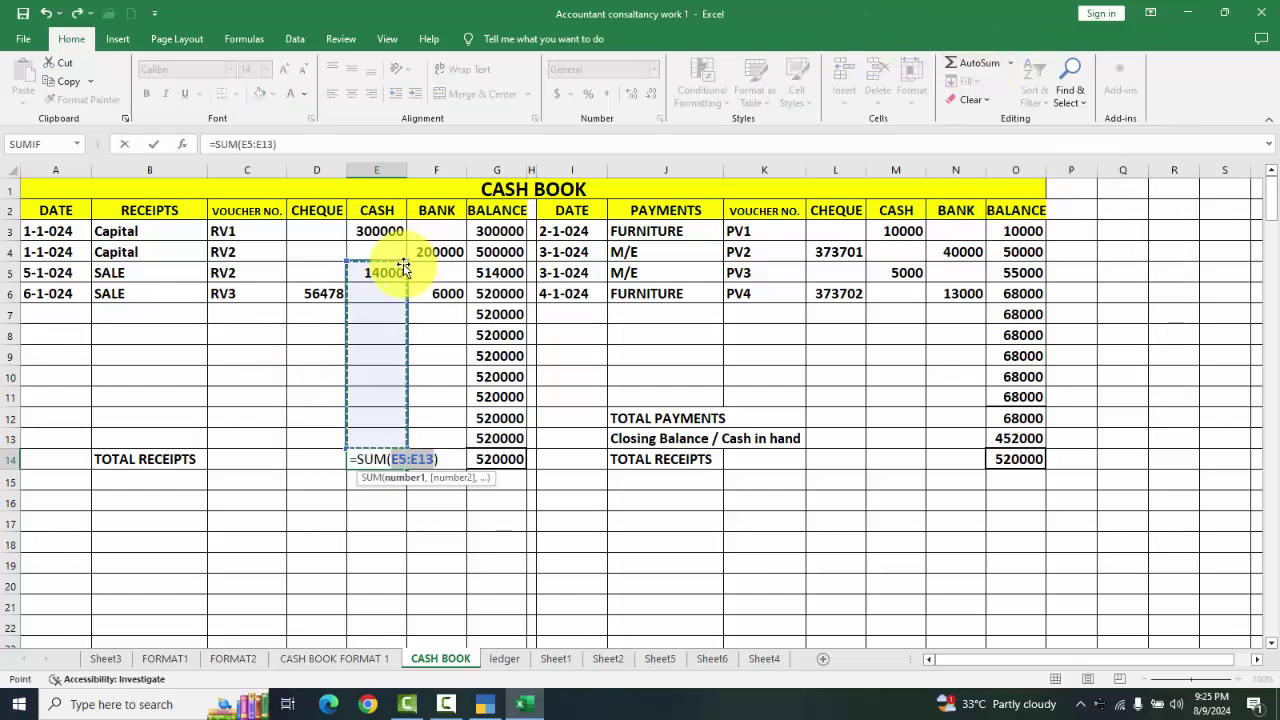
{"action": "left_click_drag", "start_coordinate": [407, 262], "coordinate": [407, 224]}
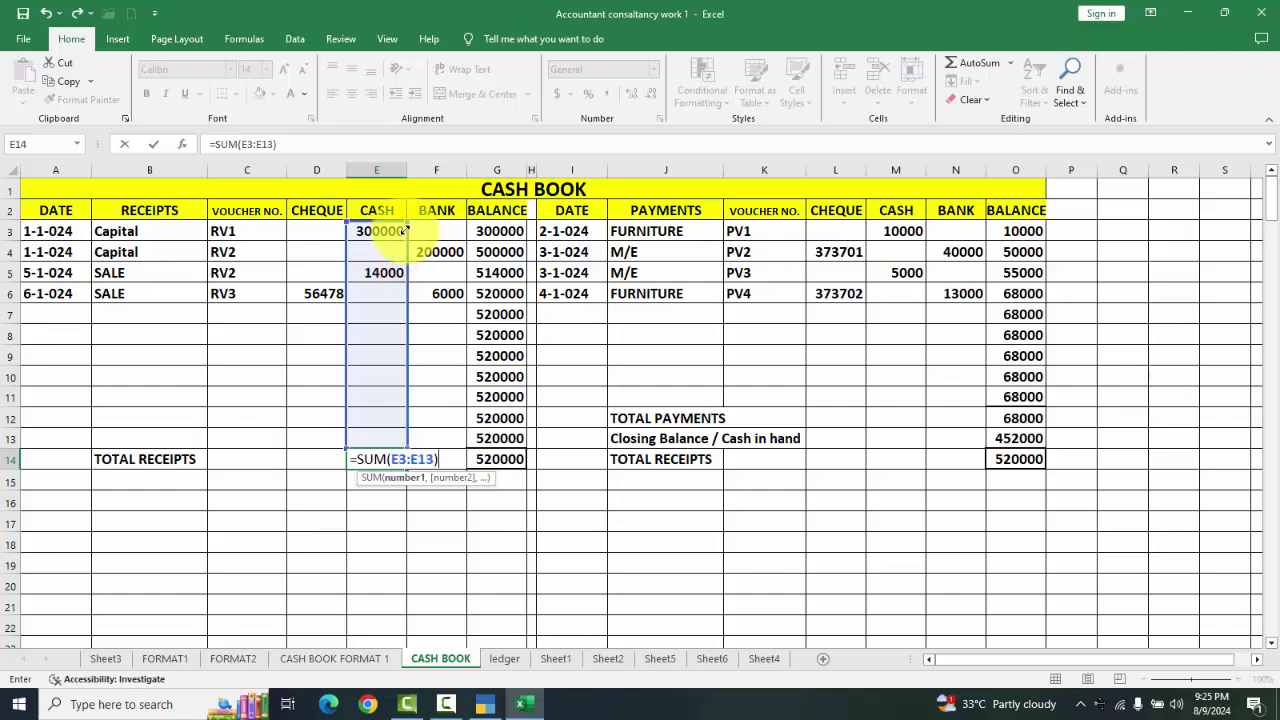
{"action": "left_click", "coordinate": [979, 65]}
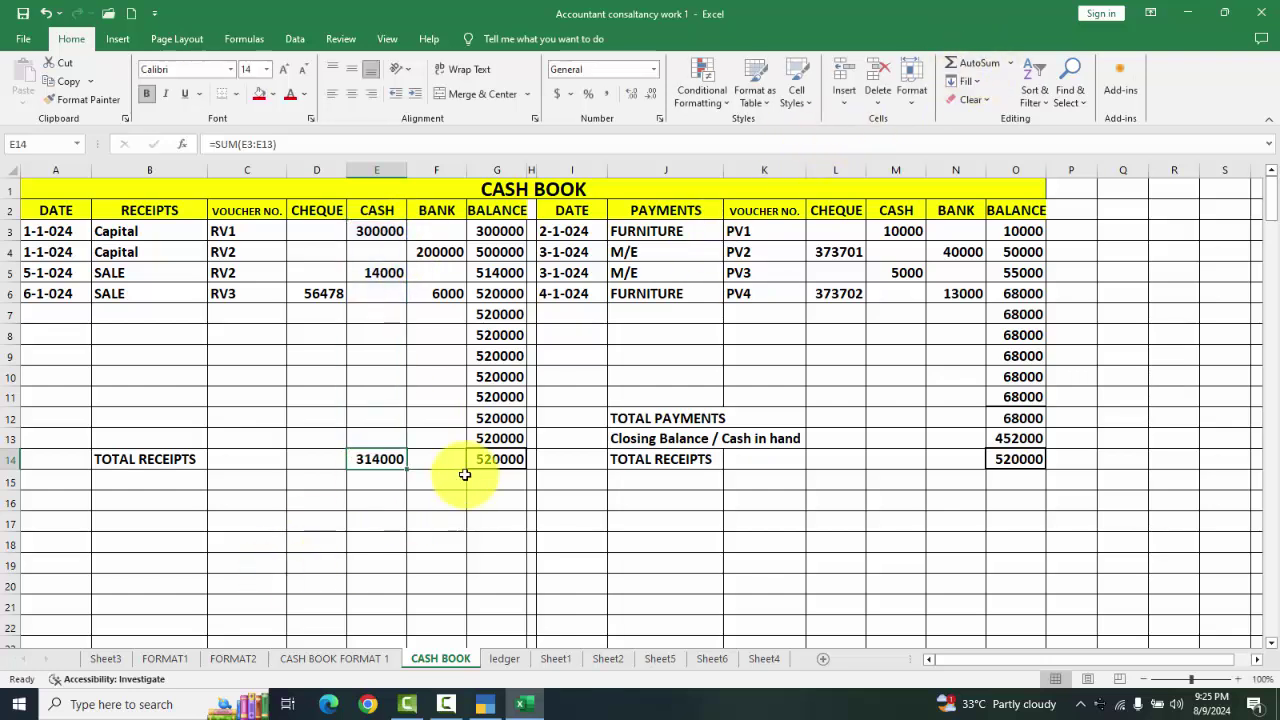
- Copy the cash TOTAL RECEIPTS formula to the bank column in F14 and check both totals against the balance total
{"action": "left_click", "coordinate": [392, 459]}
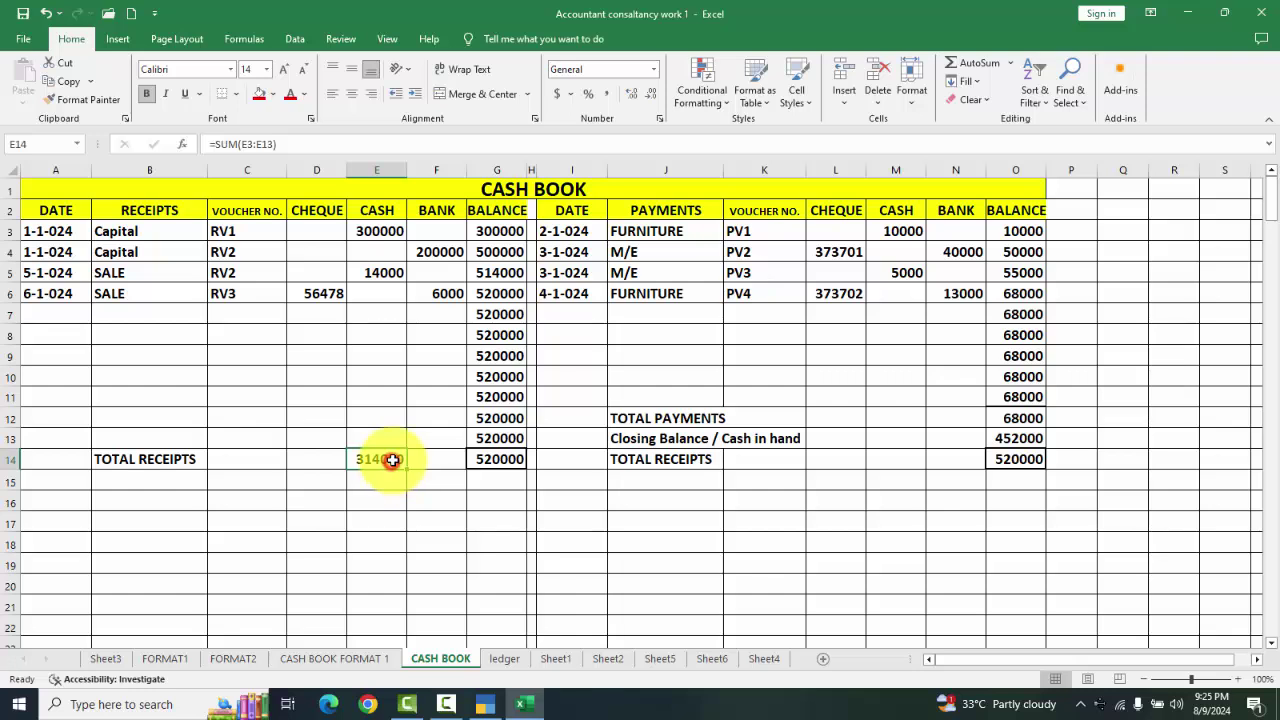
{"action": "key", "text": "ctrl+c"}
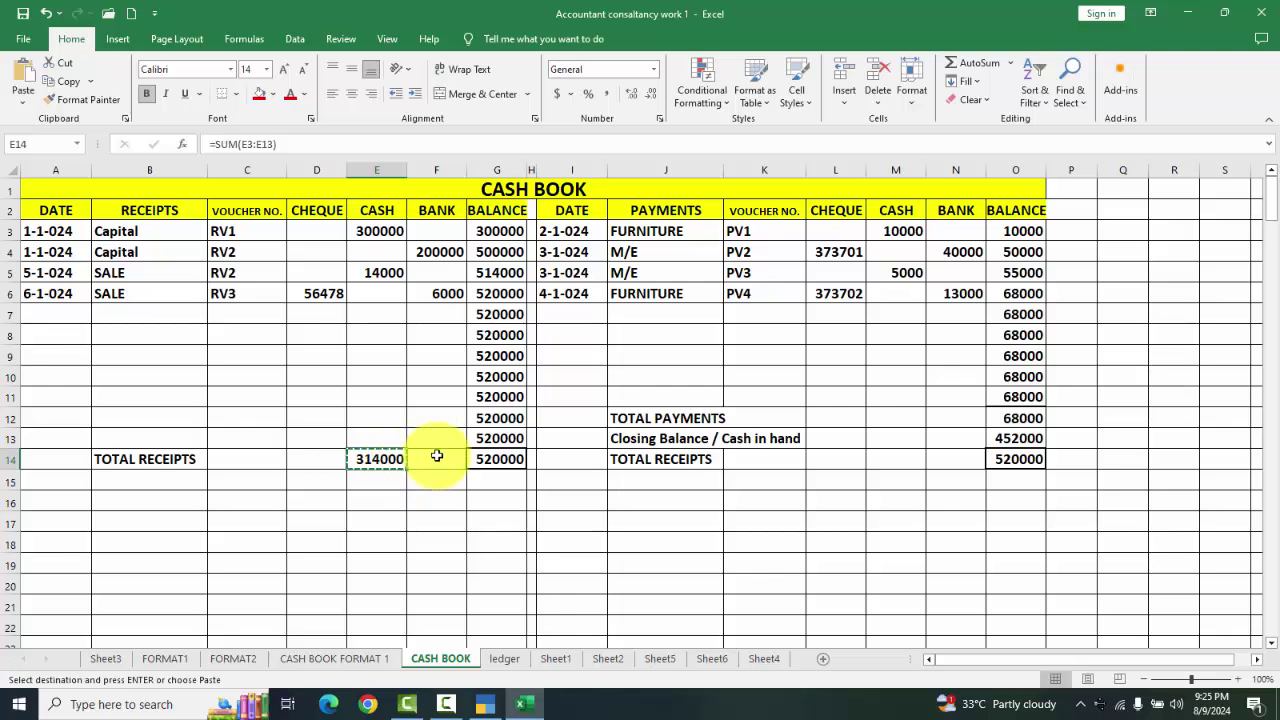
{"action": "left_click", "coordinate": [437, 456]}
{"action": "key", "text": "ctrl+v"}
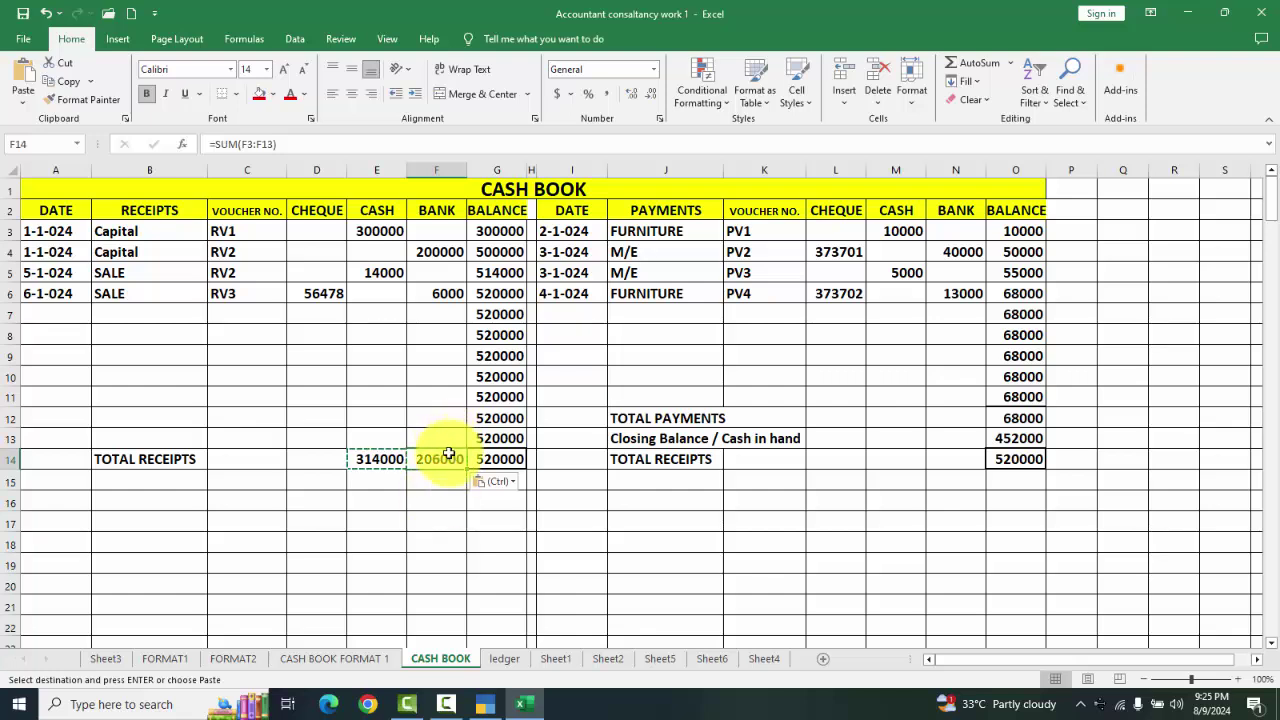
{"action": "key", "text": "Escape"}
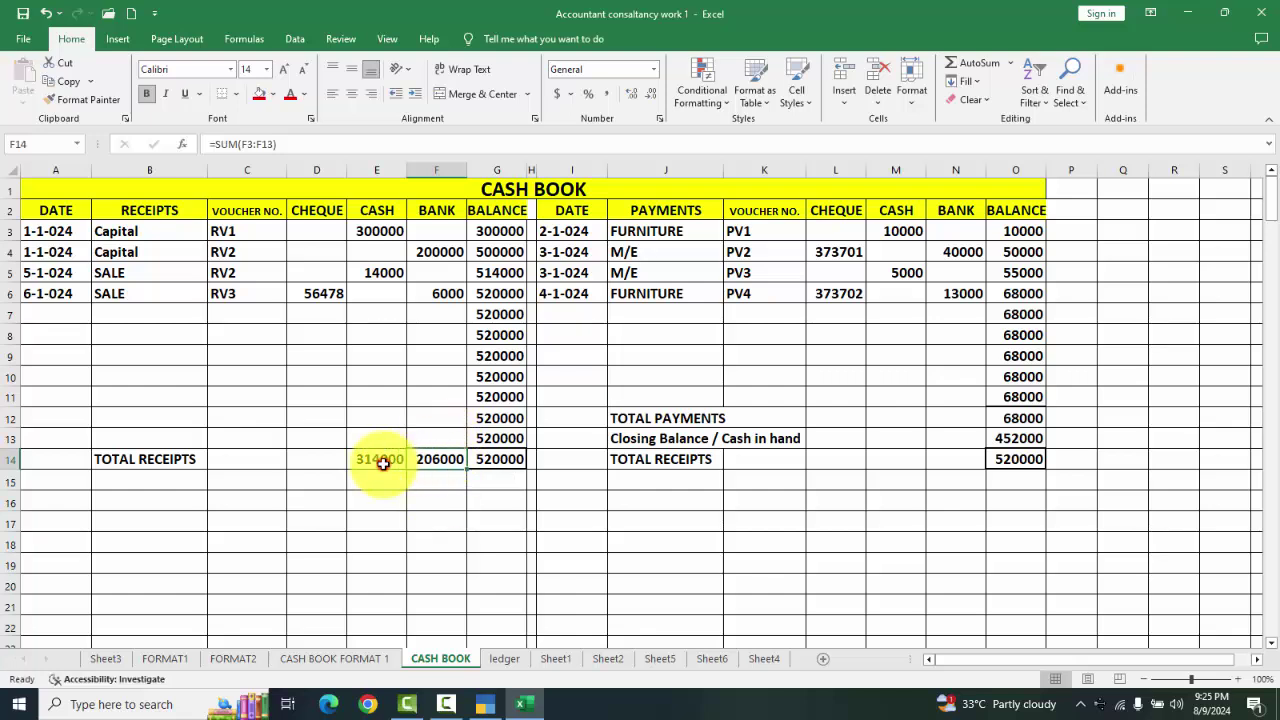
{"action": "left_click_drag", "start_coordinate": [383, 463], "coordinate": [418, 459]}
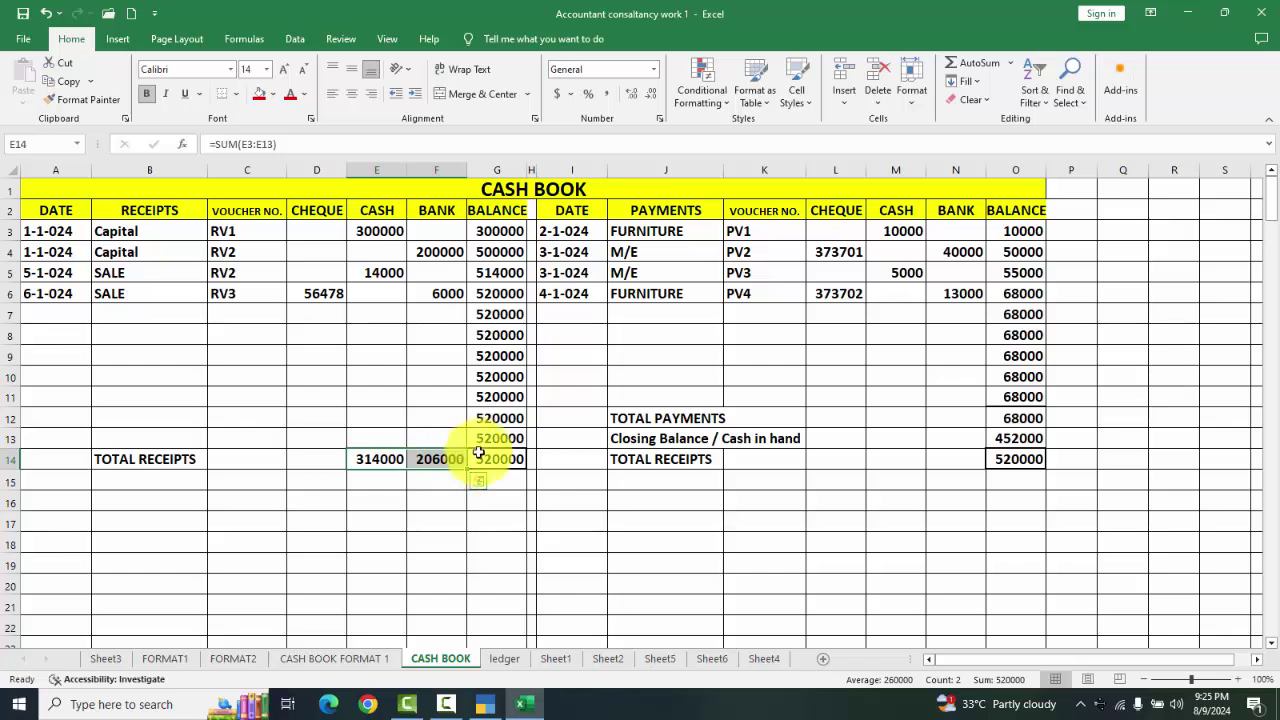
{"action": "left_click", "coordinate": [508, 461]}
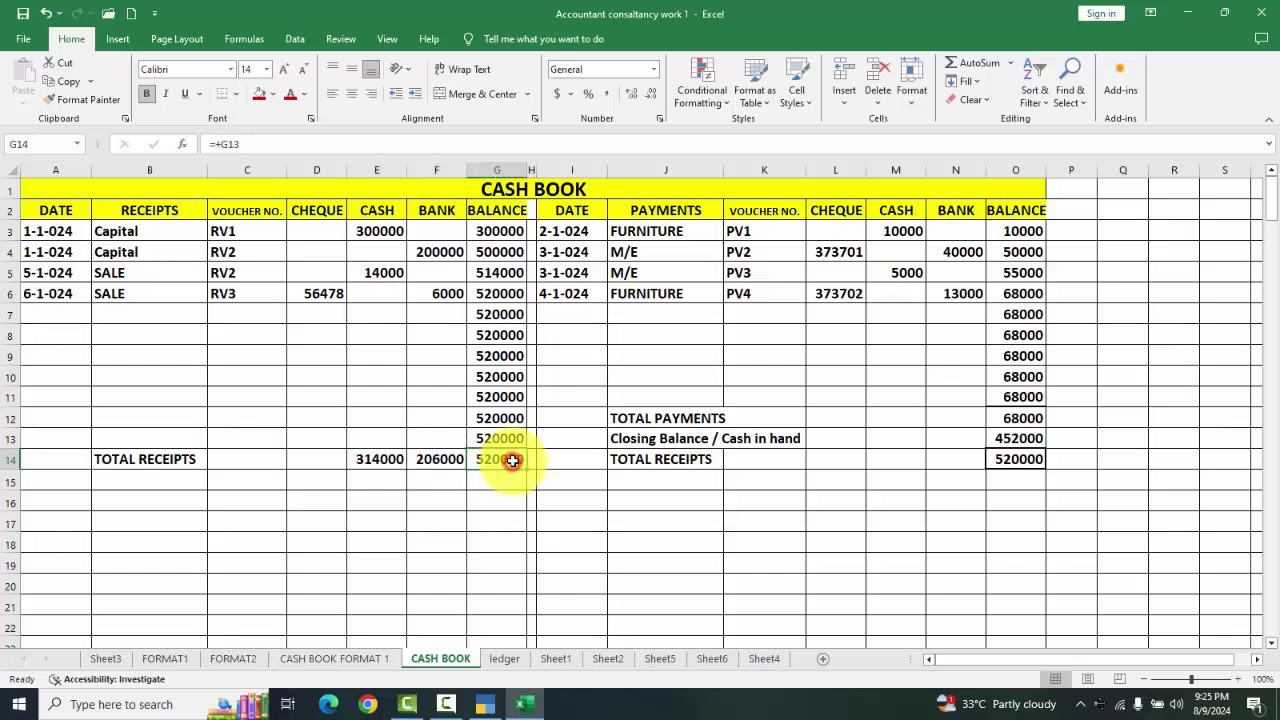
{"action": "left_click", "coordinate": [848, 460]}
{"action": "left_click", "coordinate": [848, 460]}
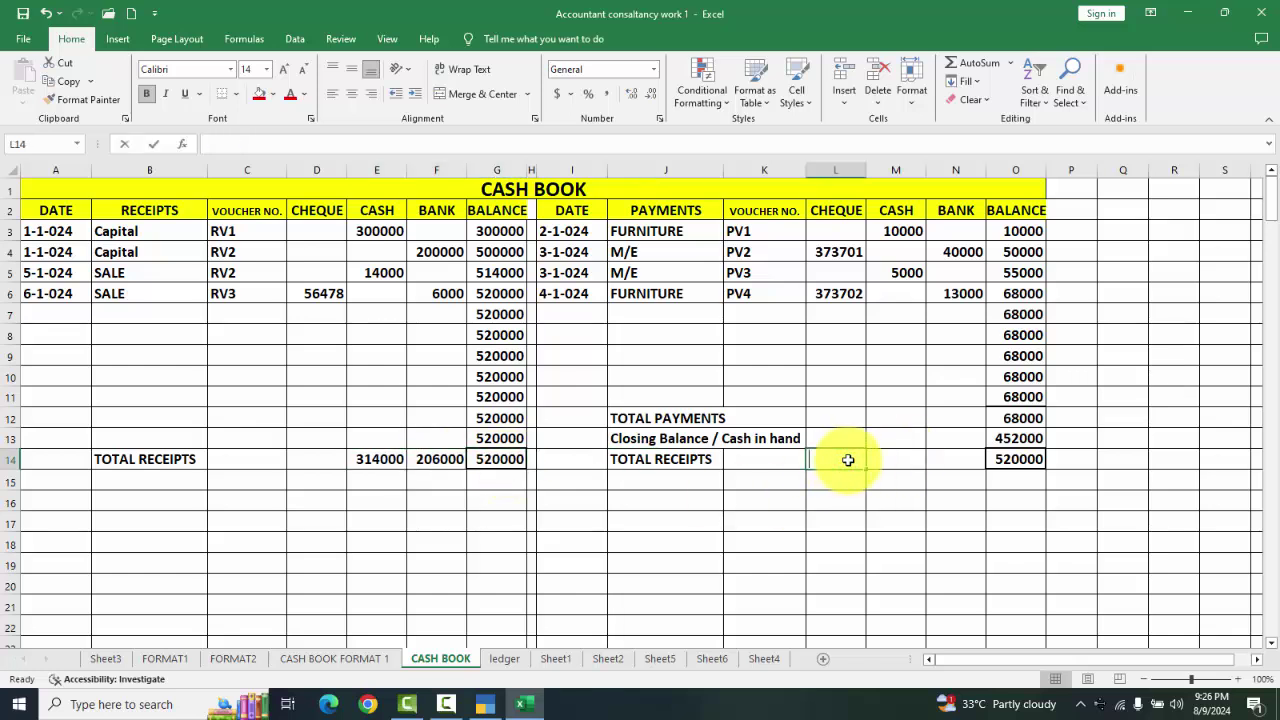
{"action": "type", "text": "+"}
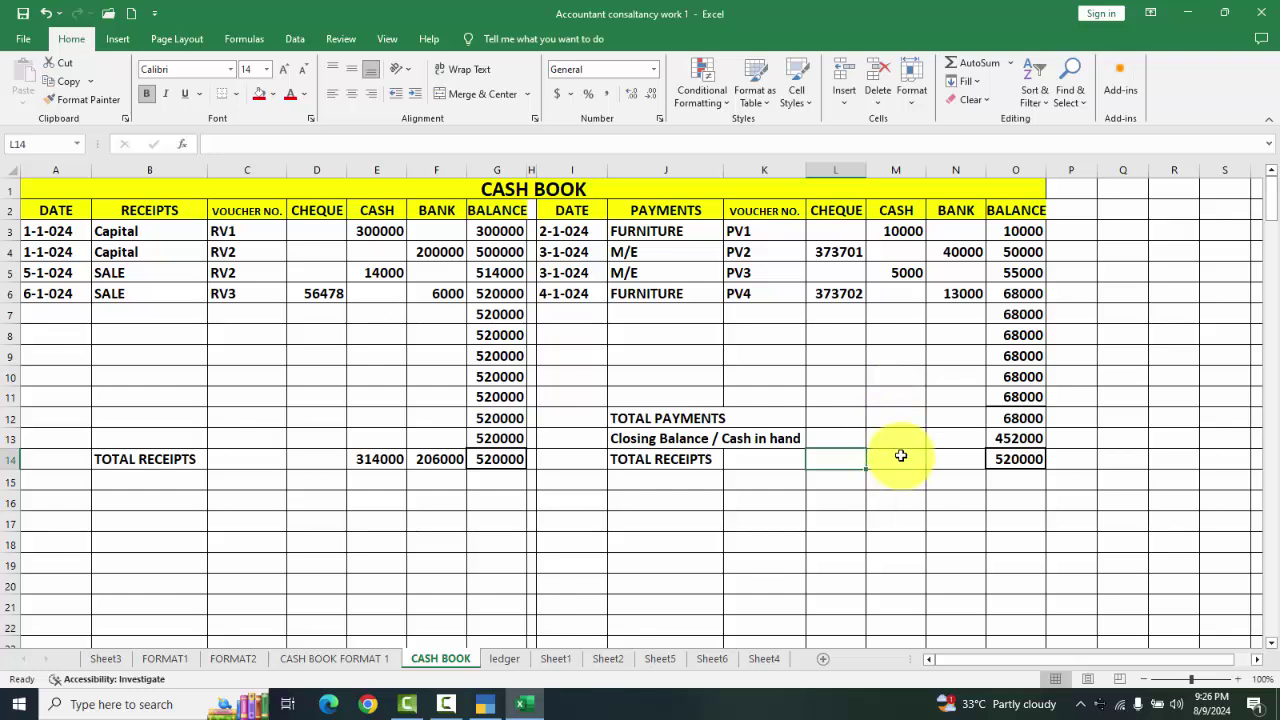
- Link the payments-side TOTAL RECEIPTS cash and bank cells M14 and N14 to the receipts-side totals with +E14 and +F14
{"action": "left_click", "coordinate": [897, 452]}
{"action": "type", "text": "+"}
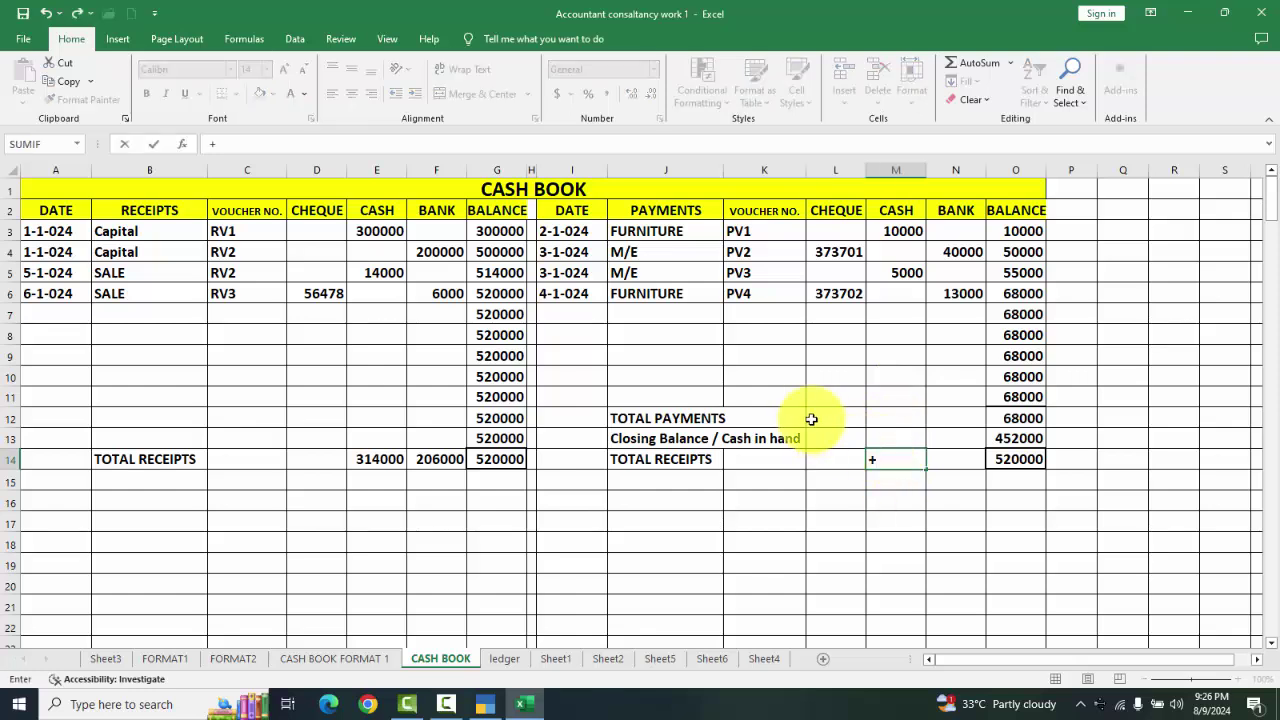
{"action": "left_click", "coordinate": [388, 455]}
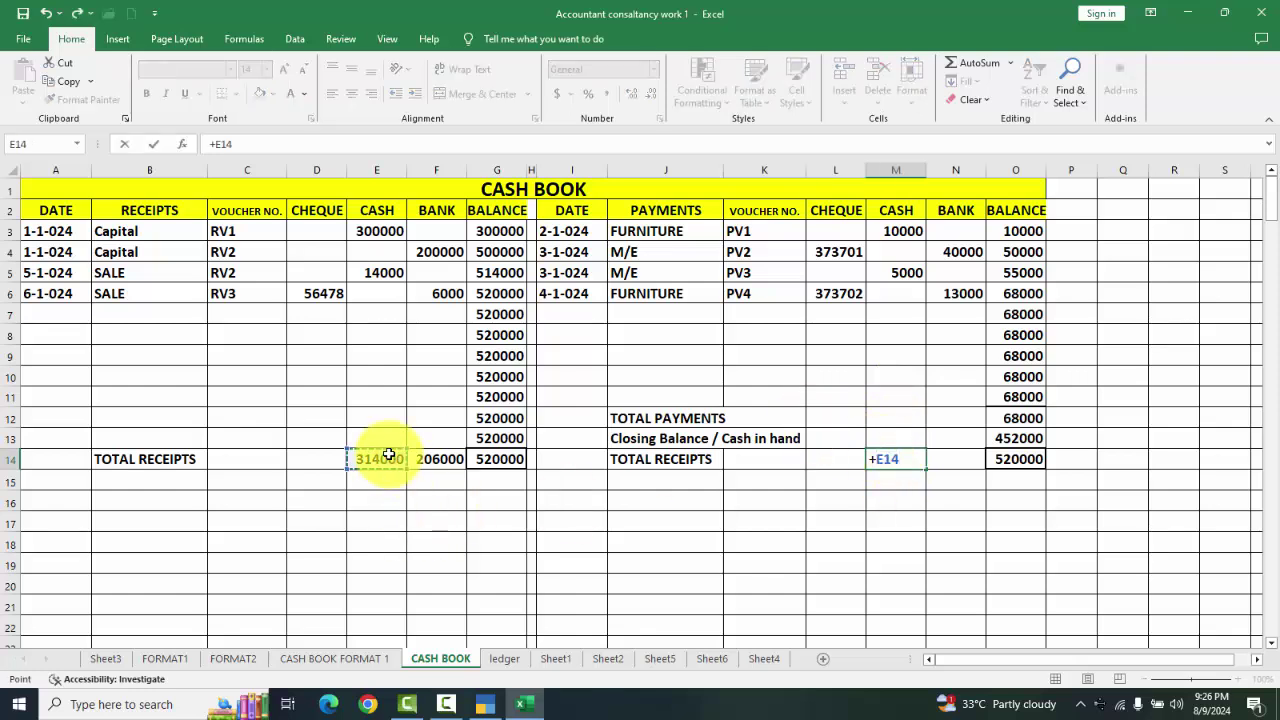
{"action": "key", "text": "Tab"}
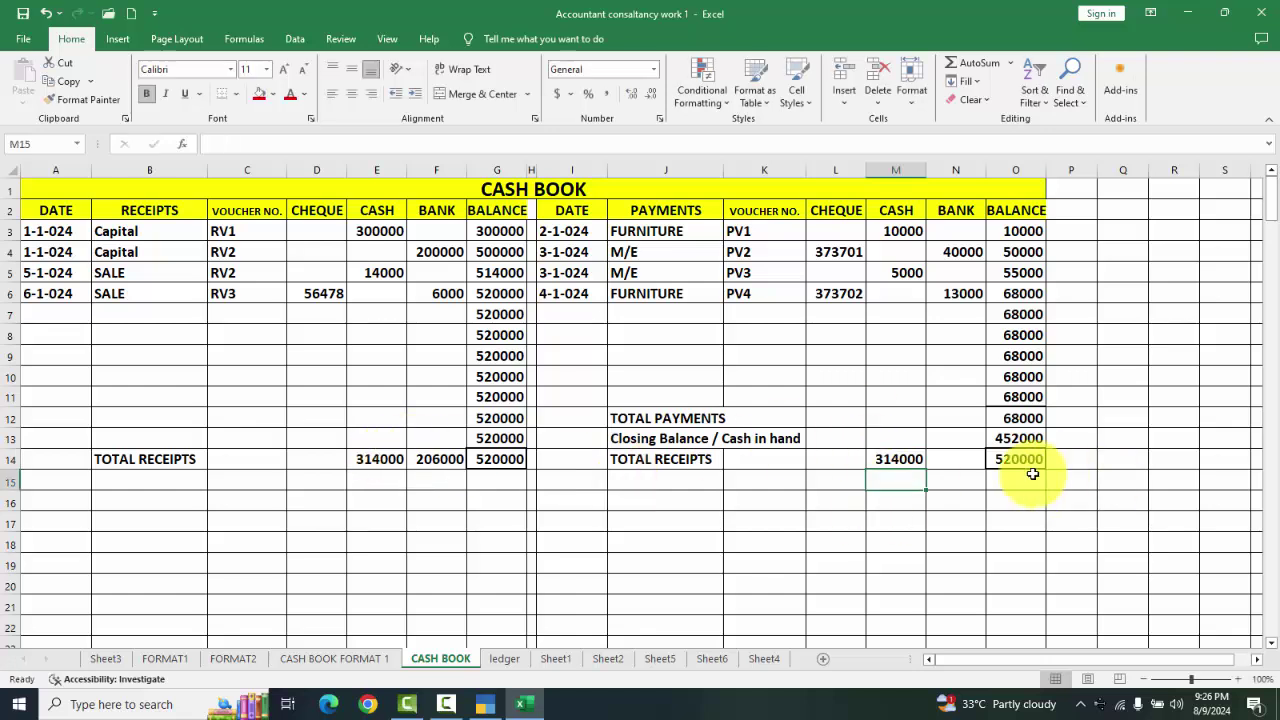
{"action": "left_click", "coordinate": [956, 456]}
{"action": "type", "text": "+"}
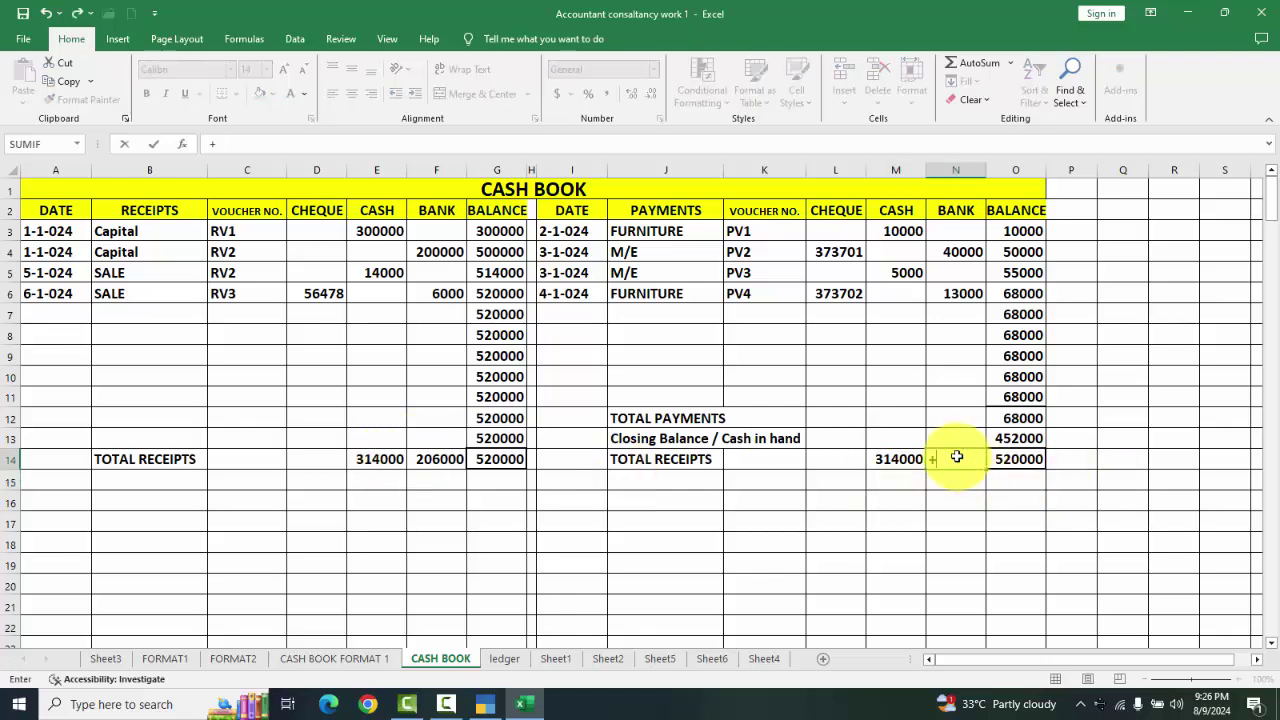
{"action": "left_click", "coordinate": [431, 456]}
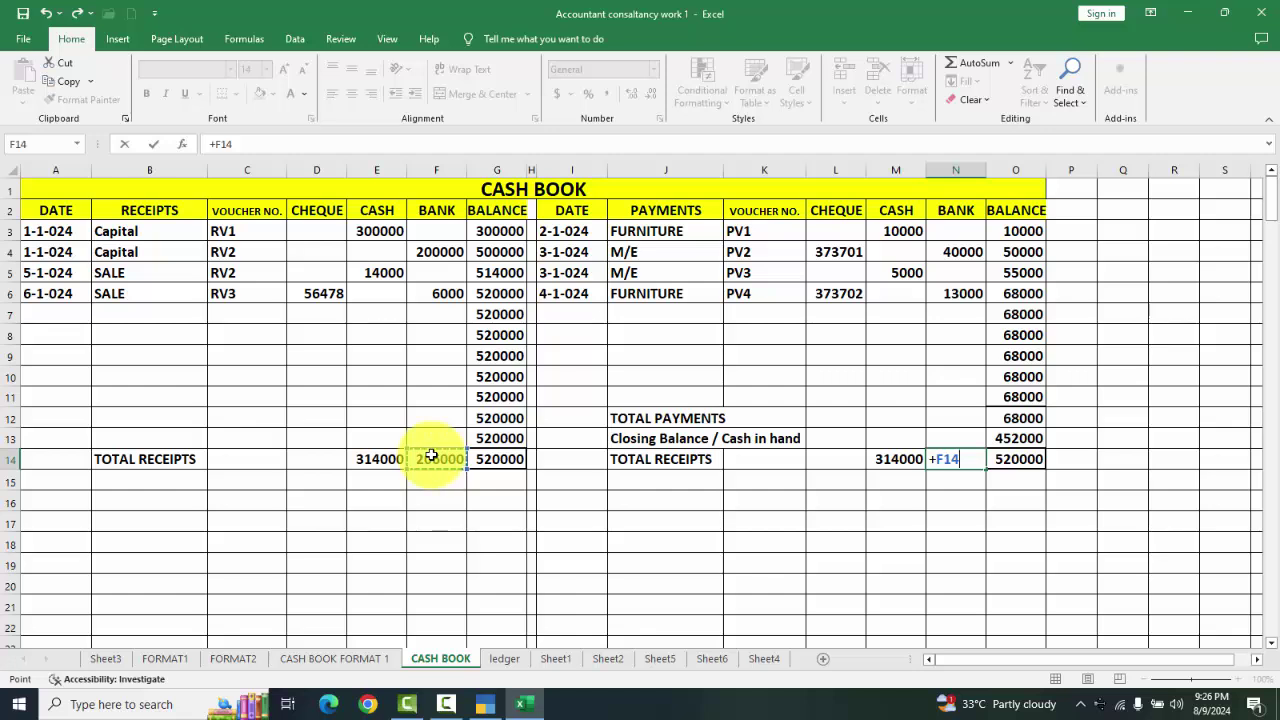
{"action": "key", "text": "Return"}
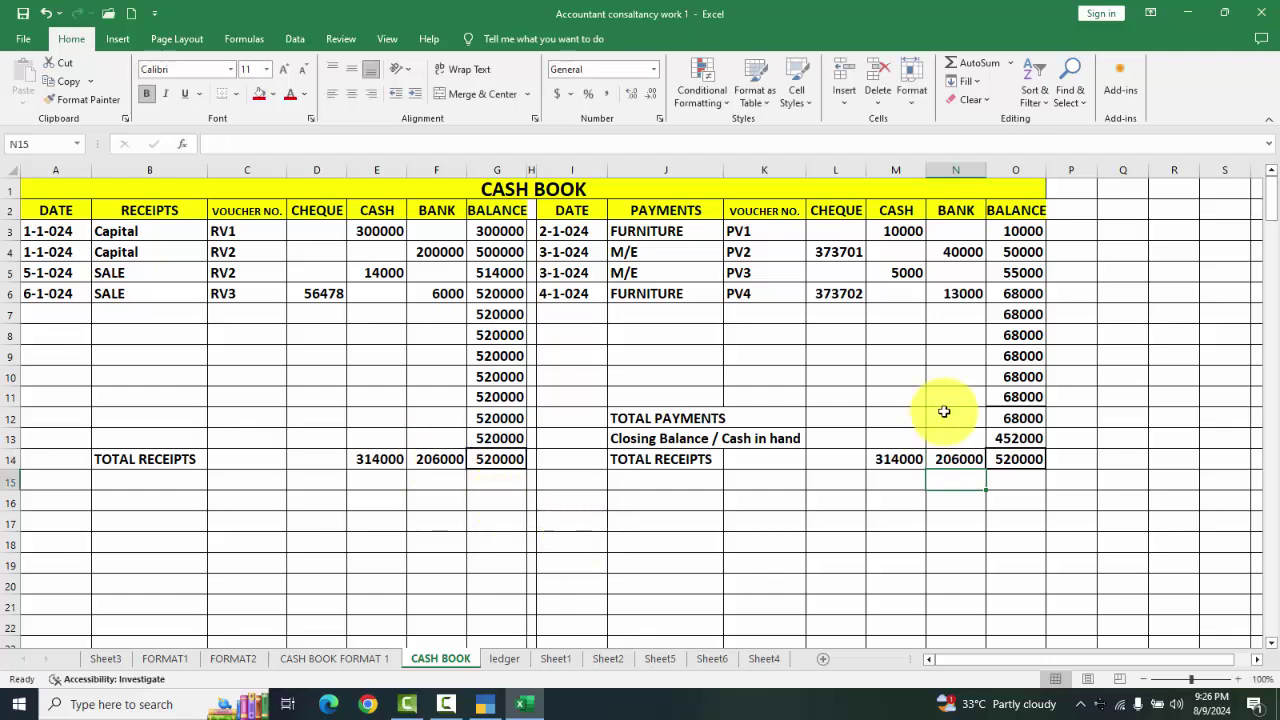
- Apply thick outside borders to the cash and bank TOTAL RECEIPTS cells on both the receipts and payments sides
{"action": "left_click_drag", "start_coordinate": [378, 459], "coordinate": [425, 461]}
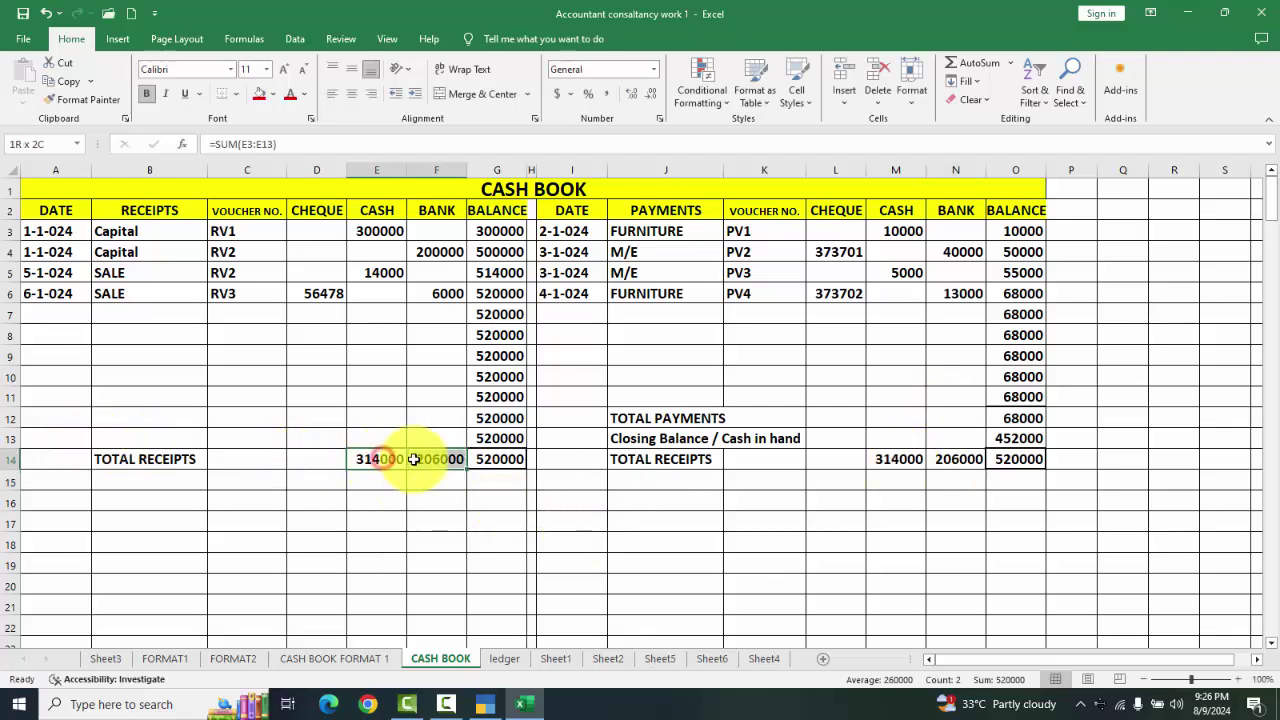
{"action": "left_click", "coordinate": [237, 92]}
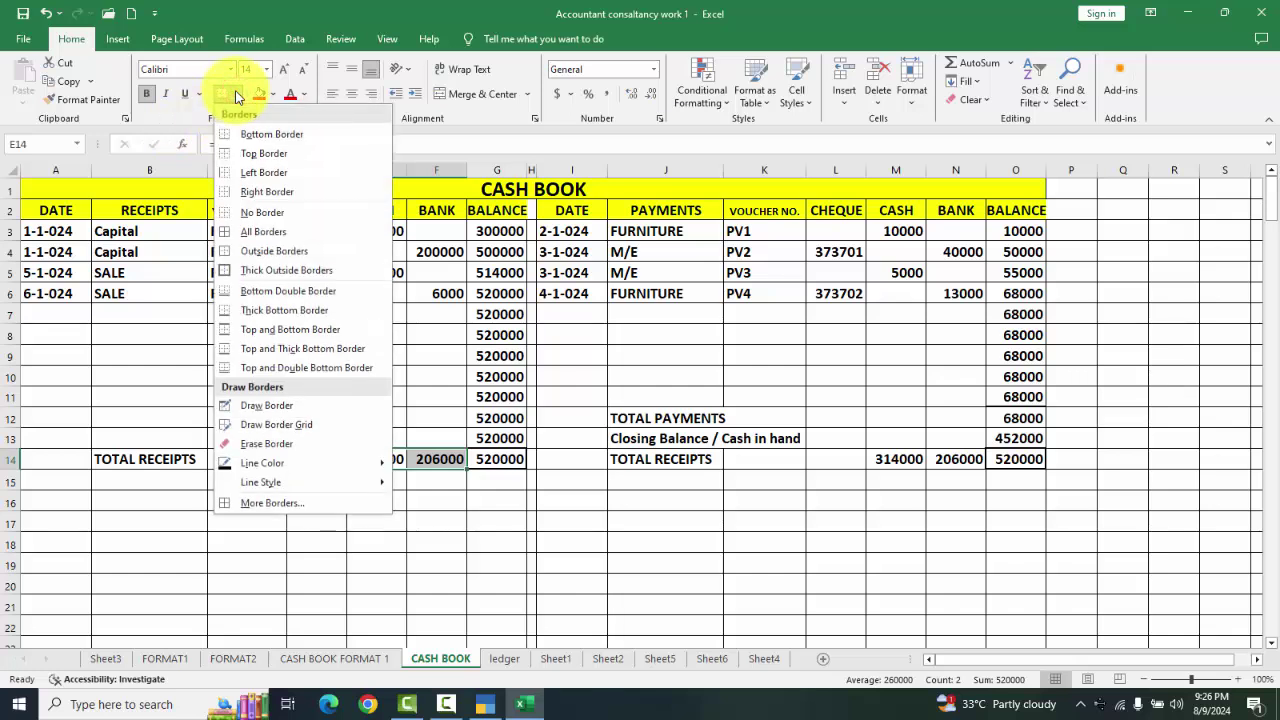
{"action": "left_click", "coordinate": [228, 274]}
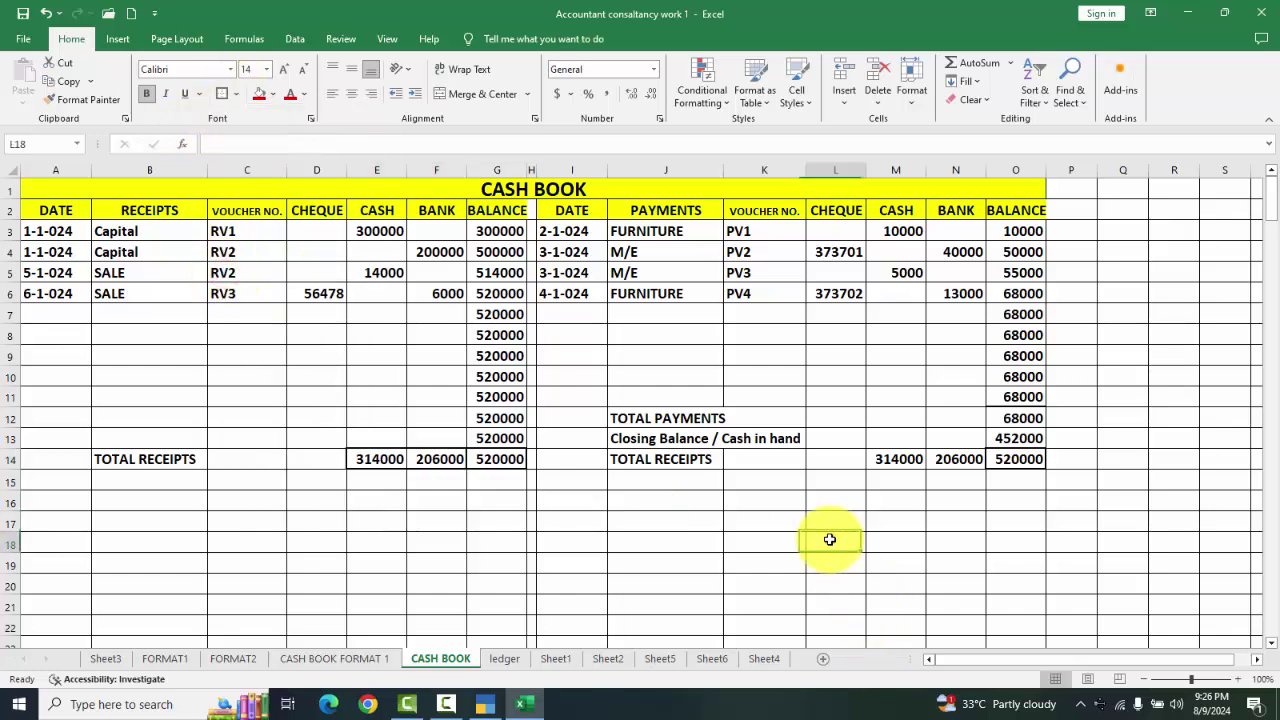
{"action": "left_click_drag", "start_coordinate": [892, 459], "coordinate": [905, 485]}
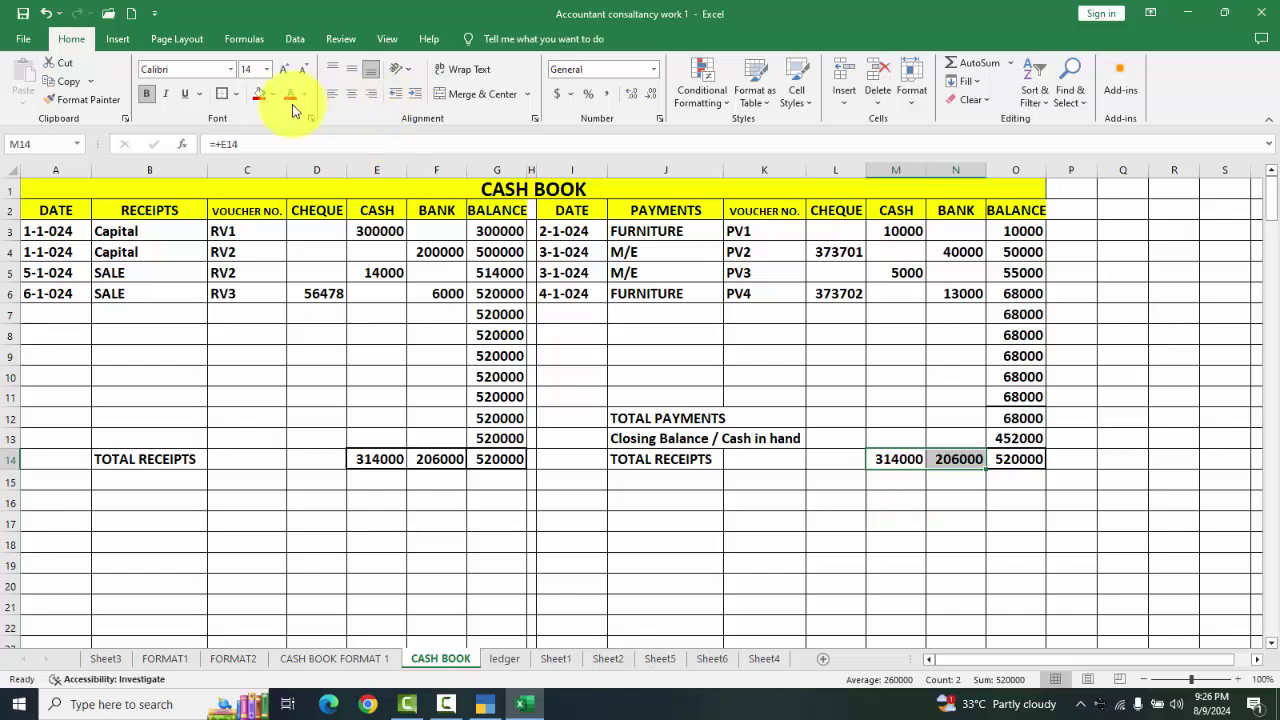
{"action": "left_click", "coordinate": [222, 93]}
{"action": "left_click", "coordinate": [856, 509]}
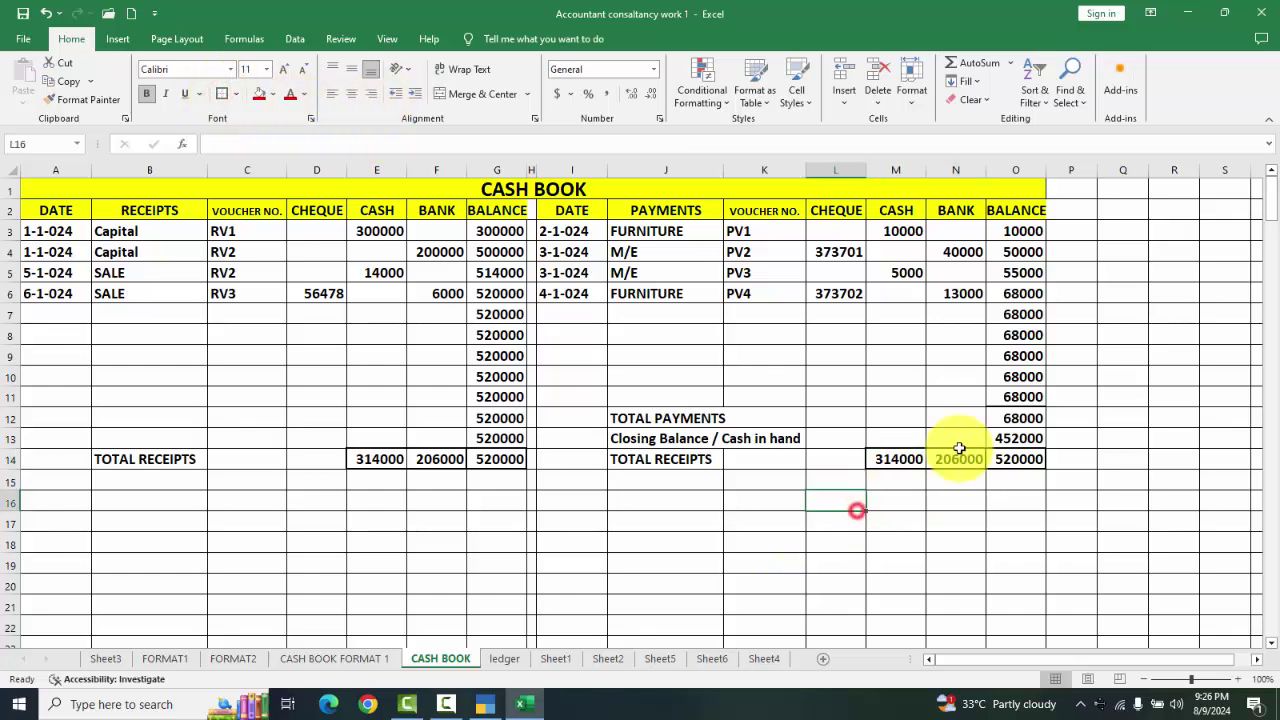
- Total the bank payments in the TOTAL PAYMENTS cell N12 with an AutoSum over N3:N11
{"action": "left_click", "coordinate": [1018, 418]}
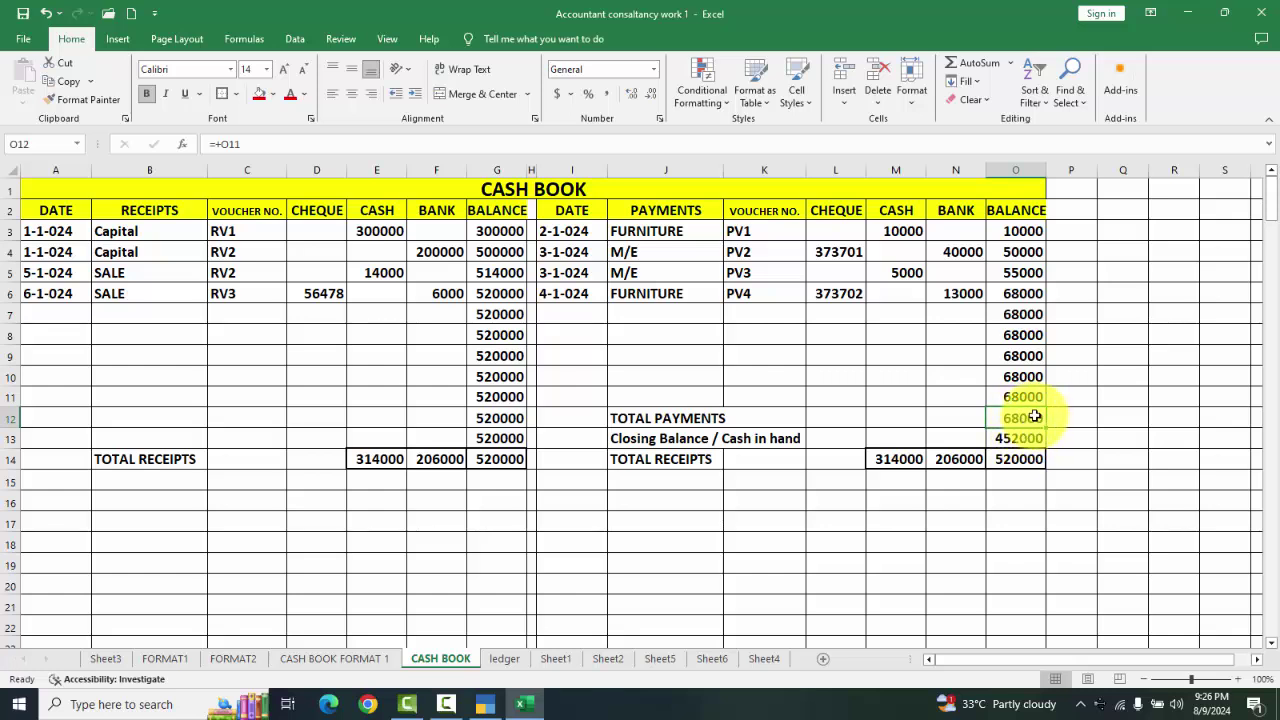
{"action": "left_click", "coordinate": [974, 421]}
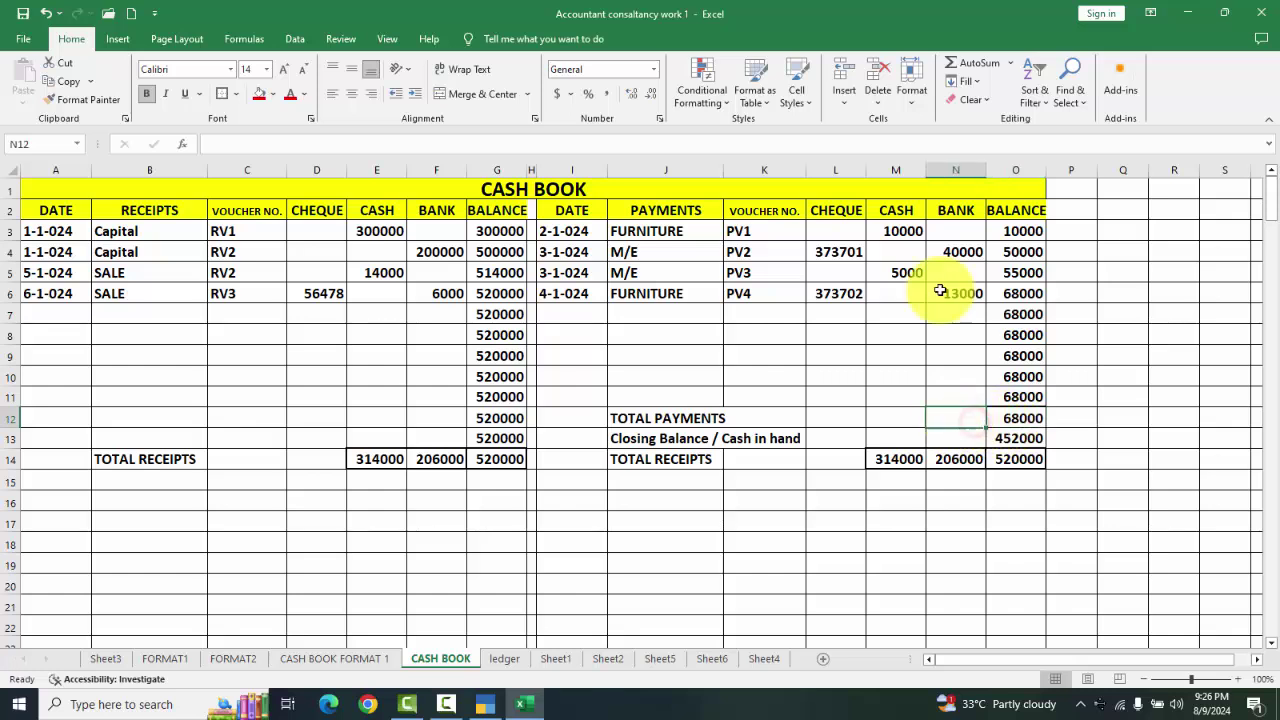
{"action": "left_click", "coordinate": [985, 66]}
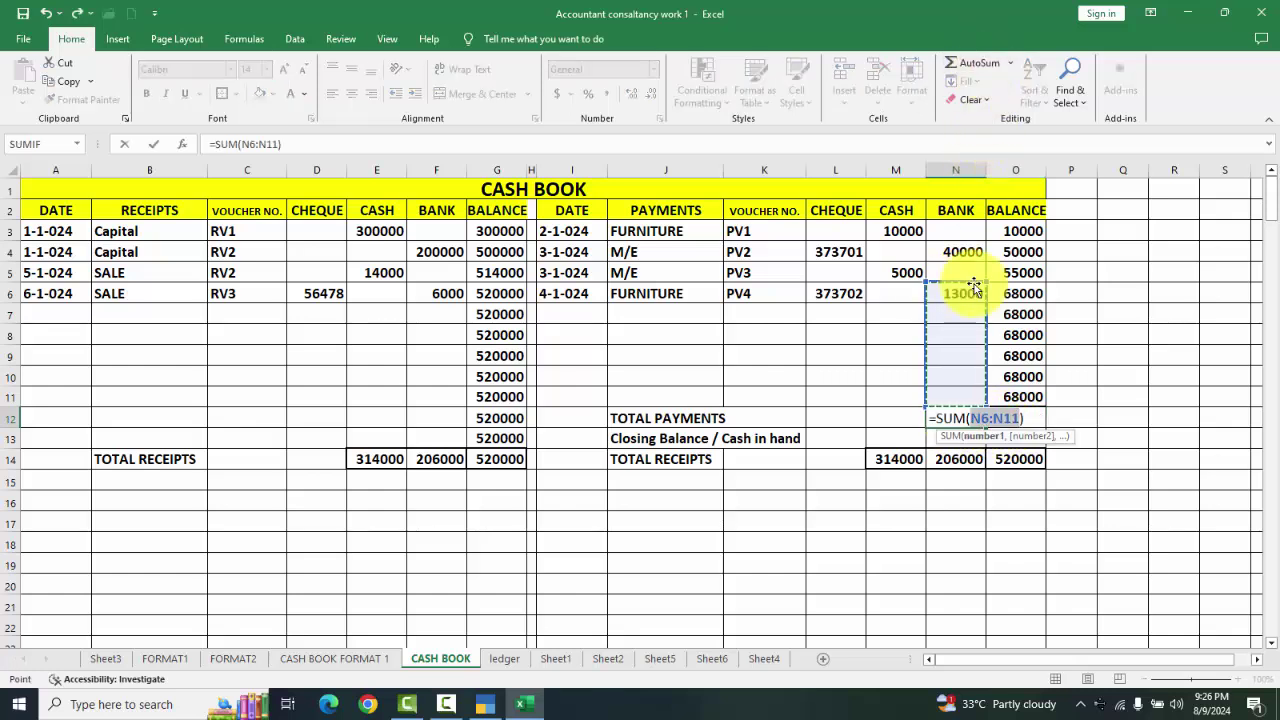
{"action": "left_click_drag", "start_coordinate": [978, 226], "coordinate": [972, 220]}
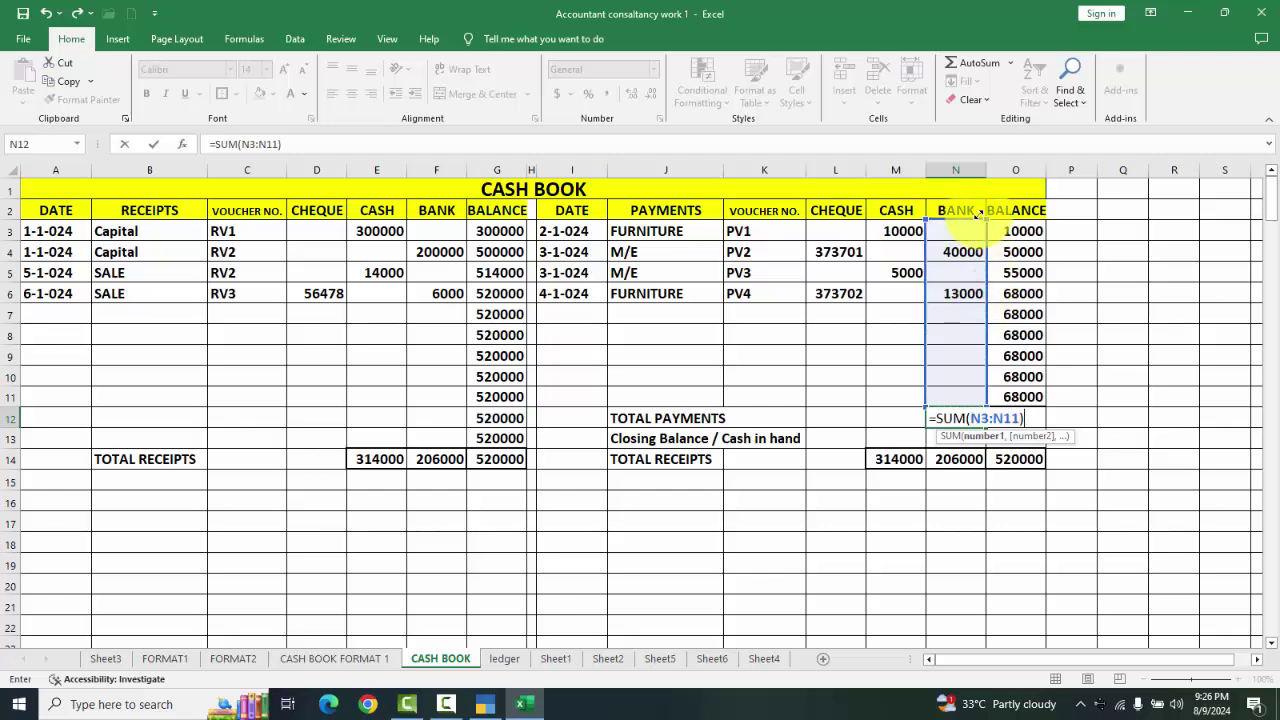
{"action": "left_click", "coordinate": [985, 66]}
- Total the cash payments in the TOTAL PAYMENTS cell M12 with an AutoSum over M3:M11
{"action": "left_click", "coordinate": [914, 417]}
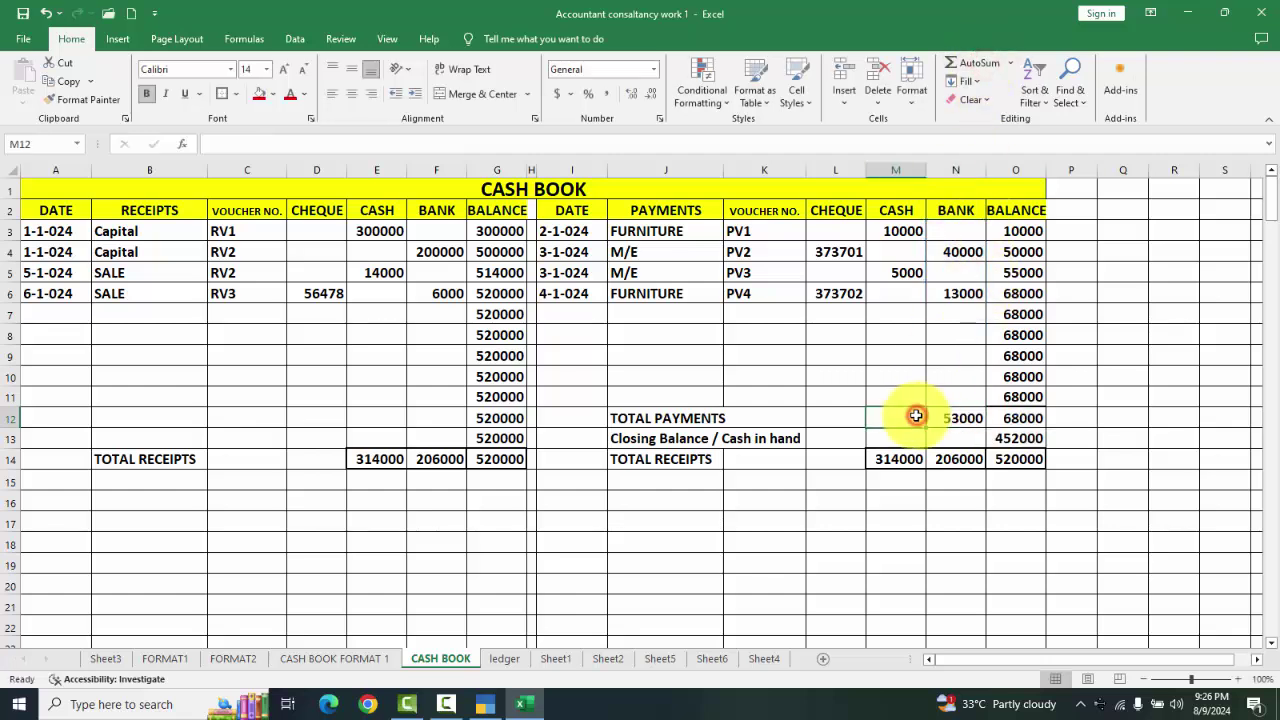
{"action": "left_click", "coordinate": [985, 66]}
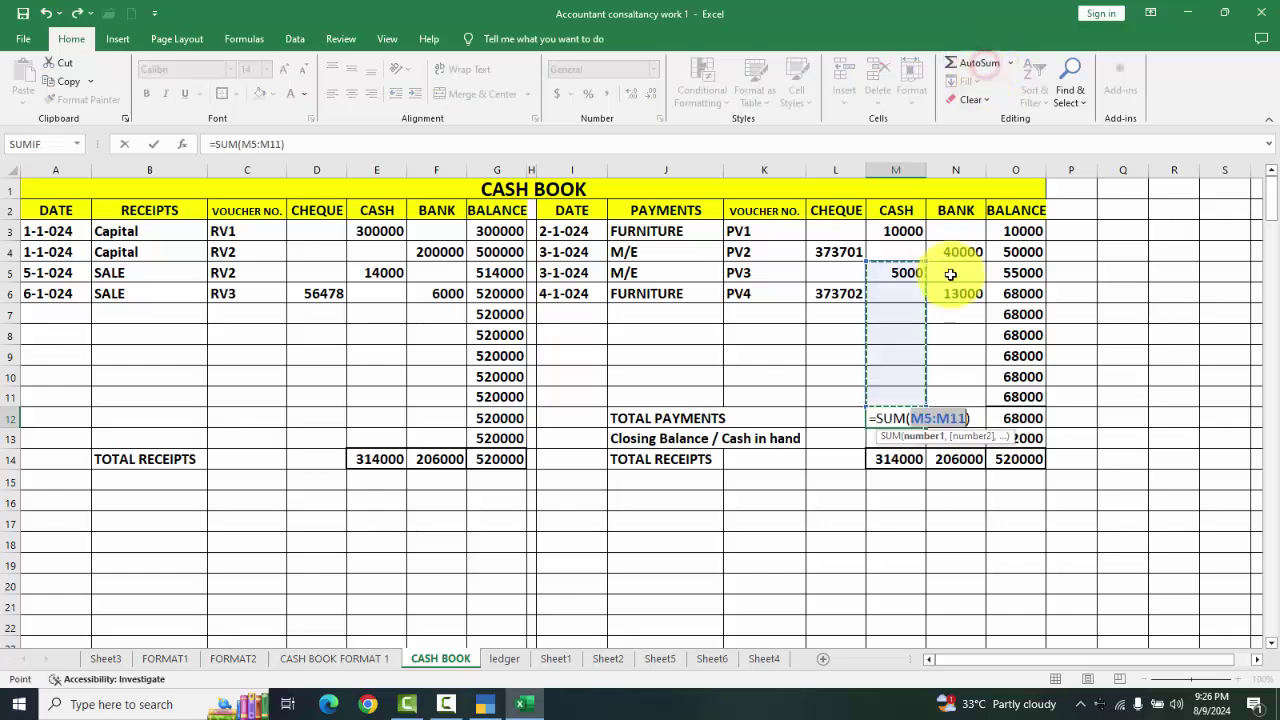
{"action": "left_click_drag", "start_coordinate": [923, 258], "coordinate": [921, 228]}
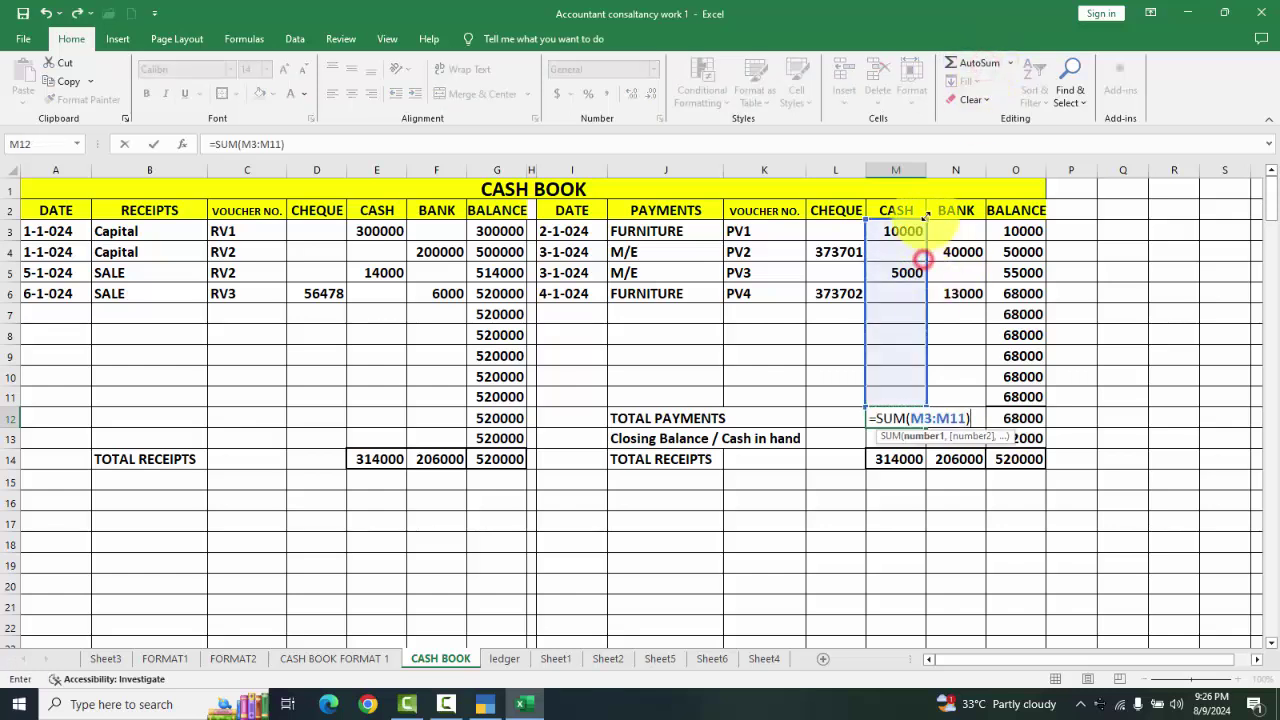
{"action": "left_click", "coordinate": [983, 66]}
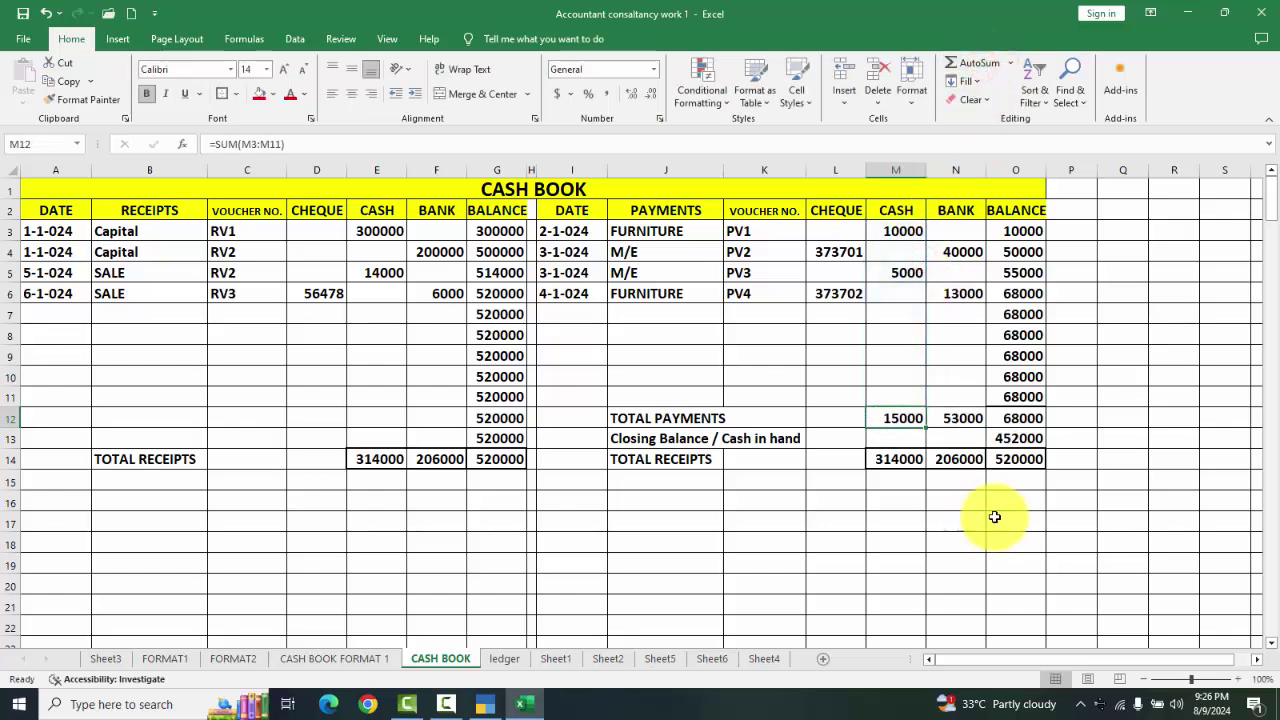
- Calculate the cash closing balance in M13 with the formula +M14-M12
{"action": "left_click", "coordinate": [907, 438]}
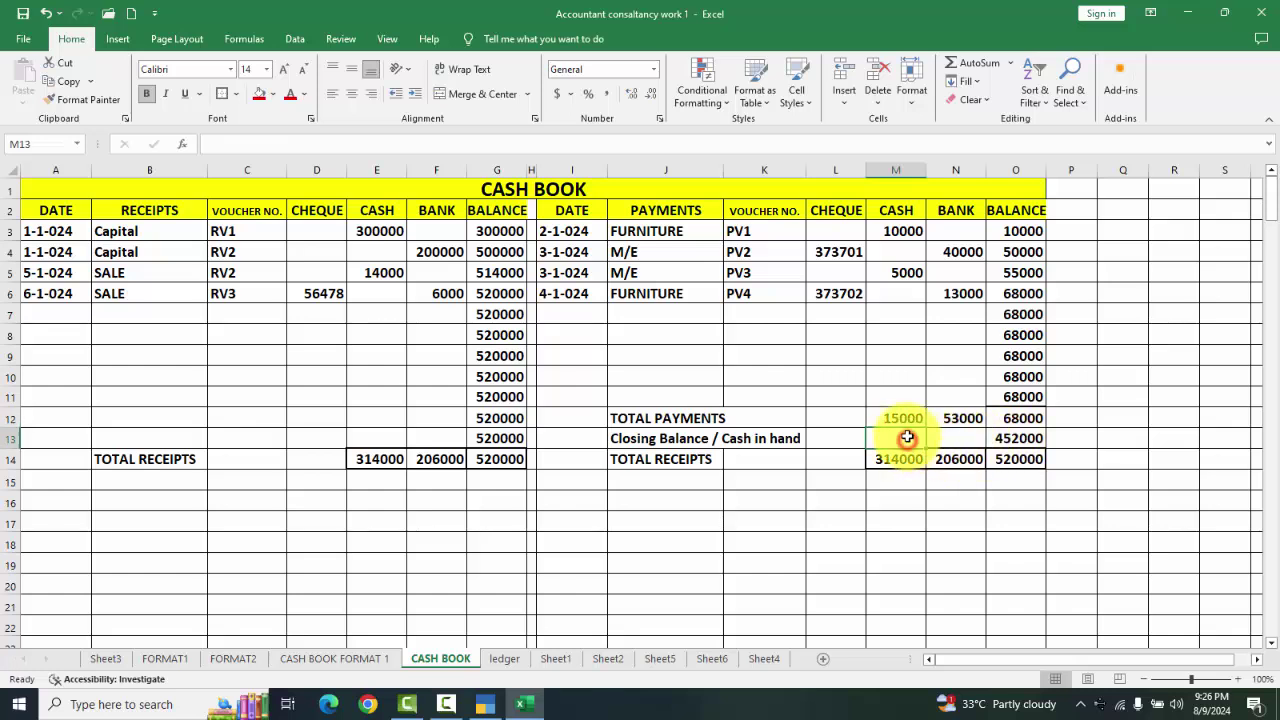
{"action": "type", "text": "+"}
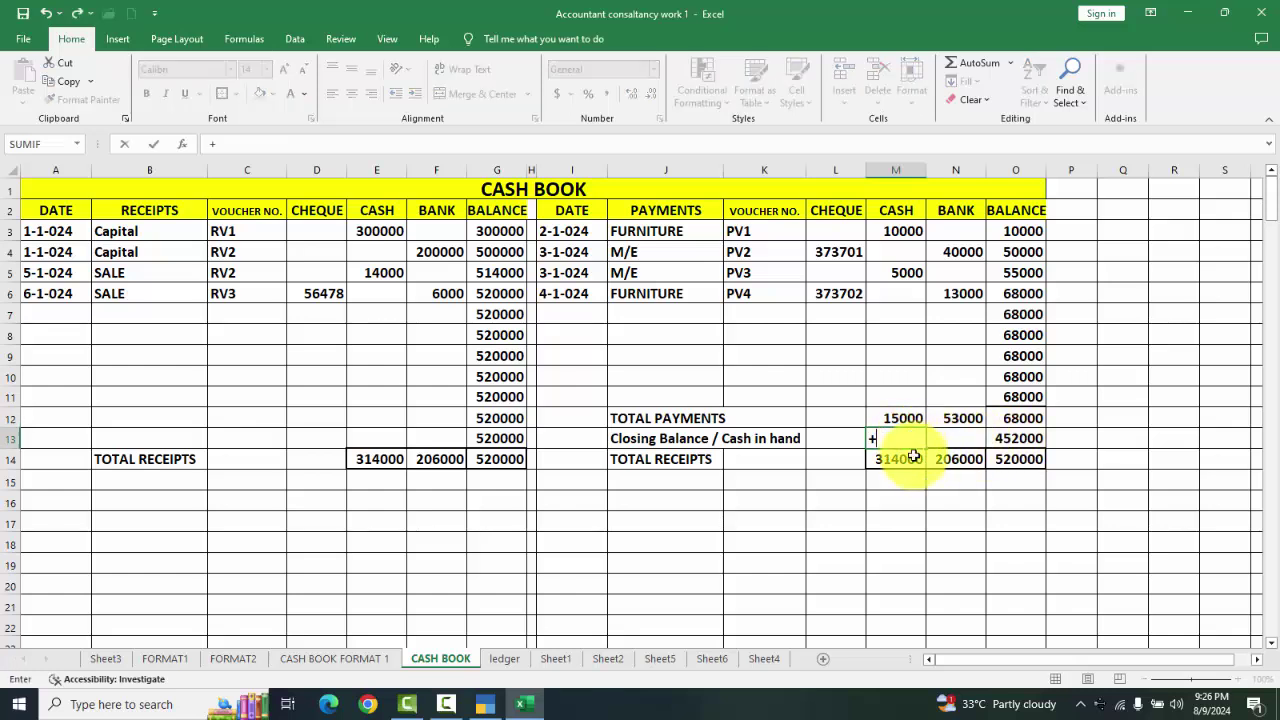
{"action": "type", "text": "M14-M12"}
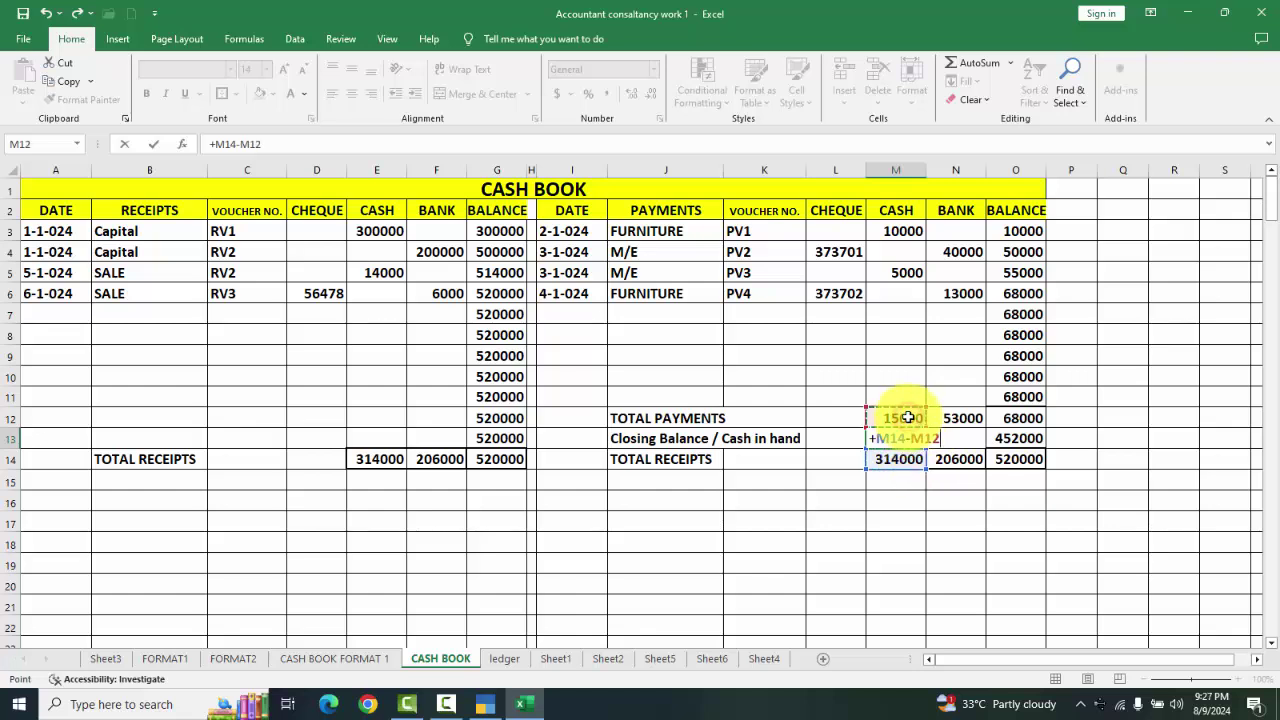
{"action": "key", "text": "Return"}
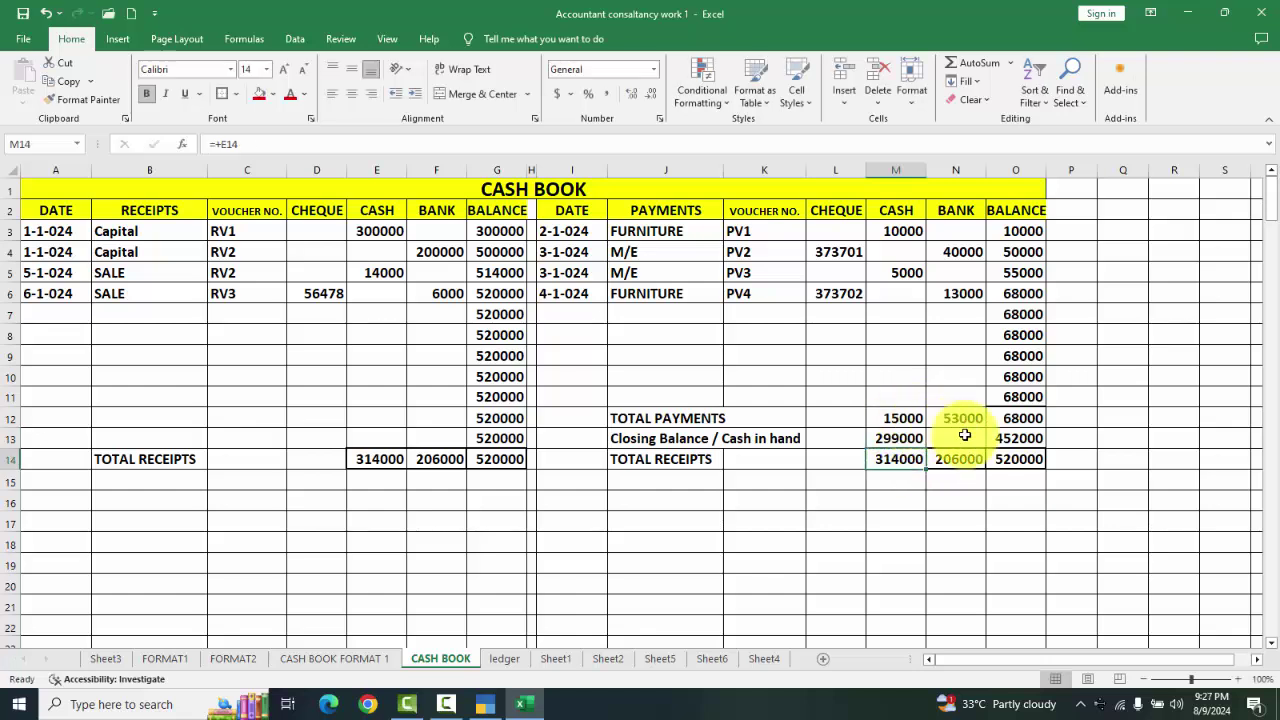
- Copy the cash closing balance formula from M13 to the bank column in N13
{"action": "left_click", "coordinate": [944, 440]}
{"action": "left_click", "coordinate": [915, 438]}
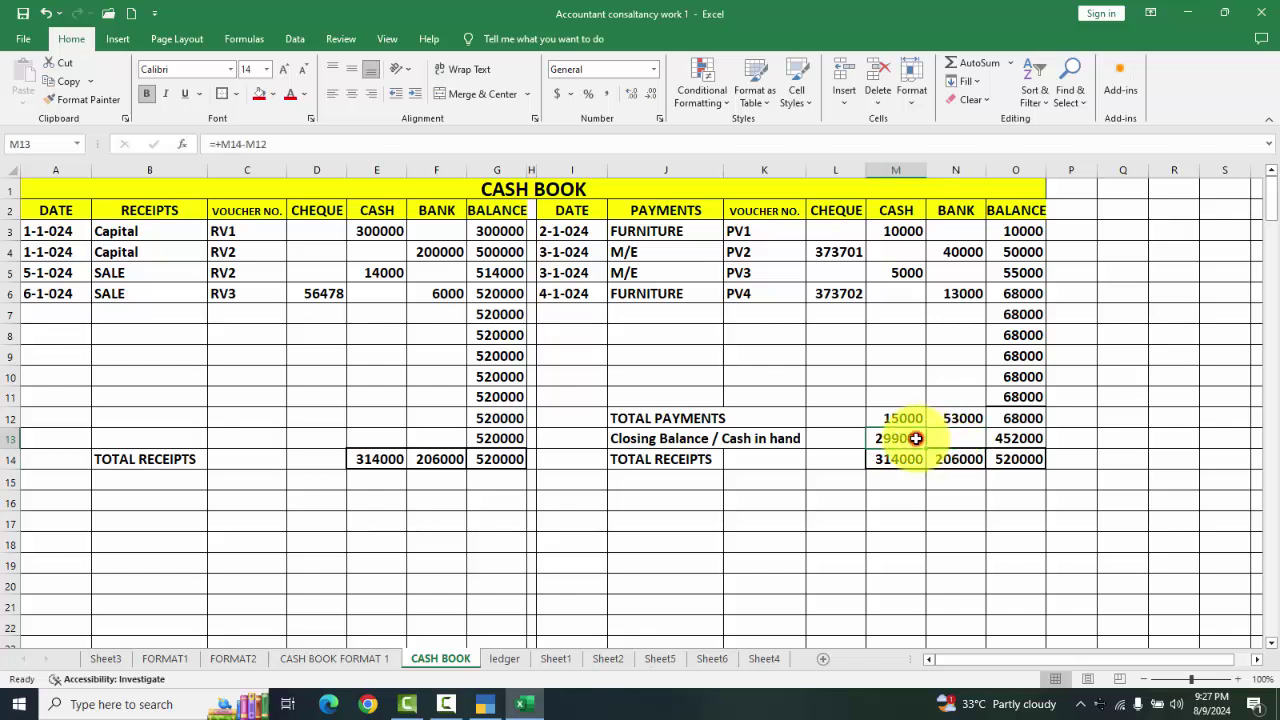
{"action": "key", "text": "ctrl+c"}
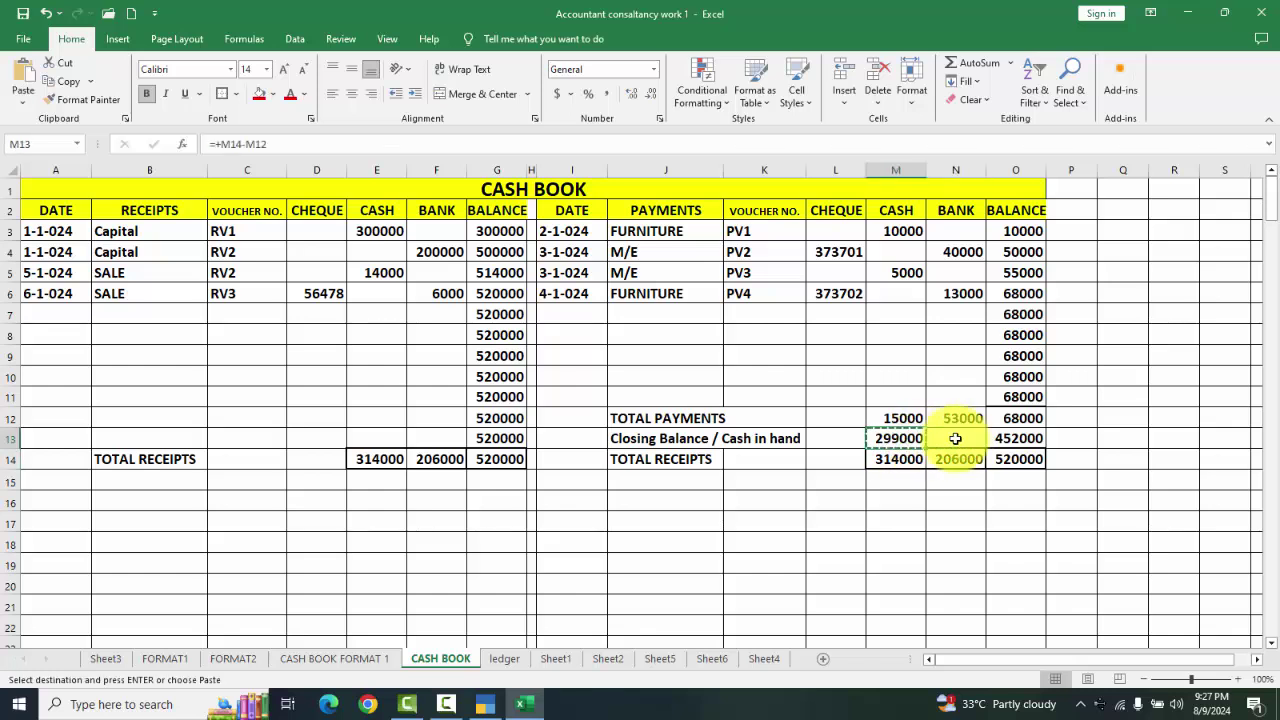
{"action": "left_click", "coordinate": [955, 438]}
{"action": "key", "text": "ctrl+v"}
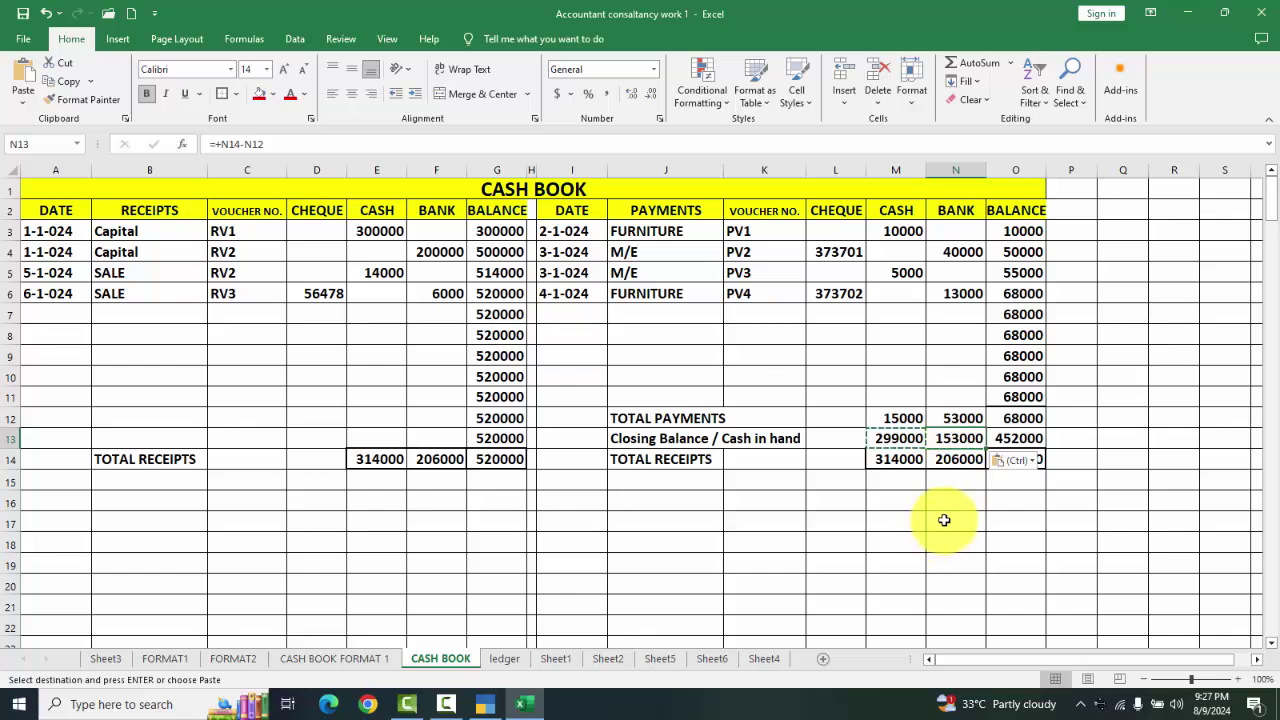
{"action": "key", "text": "Escape"}
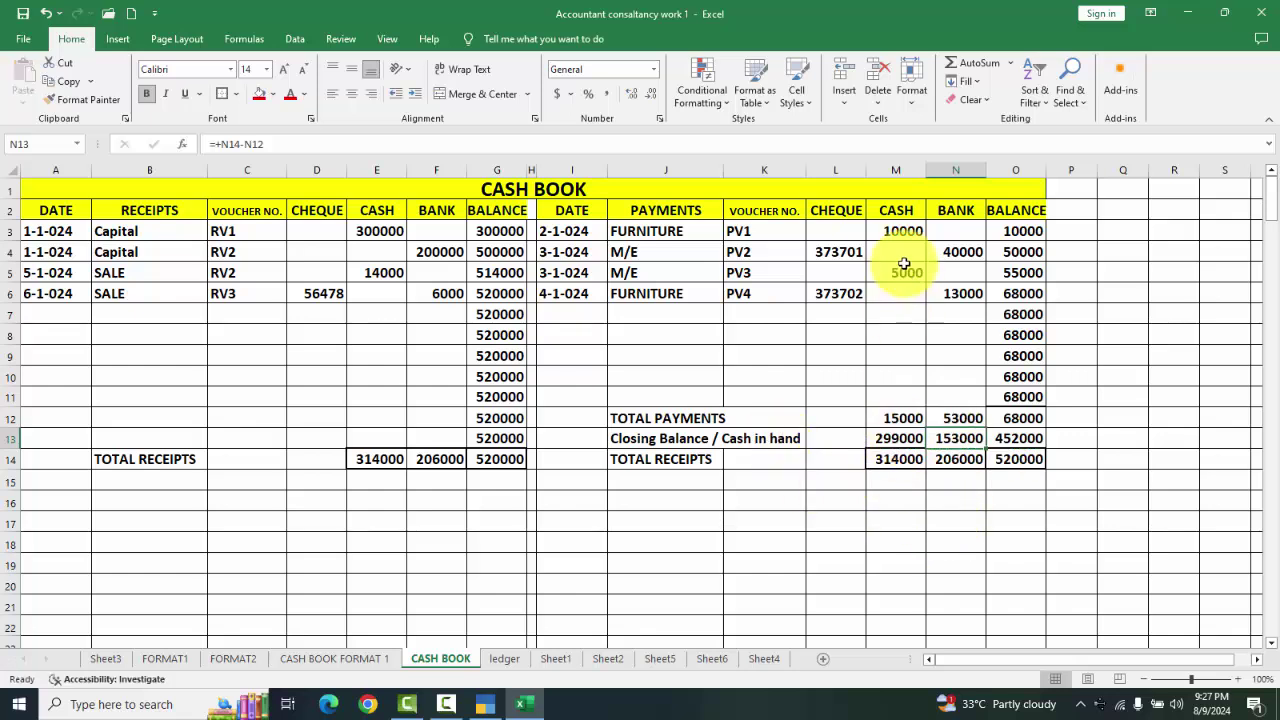
- Fill the cash, bank and balance cells M13, N13 and O13 of the Closing Balance / Cash in hand row with yellow
{"action": "left_click", "coordinate": [902, 437]}
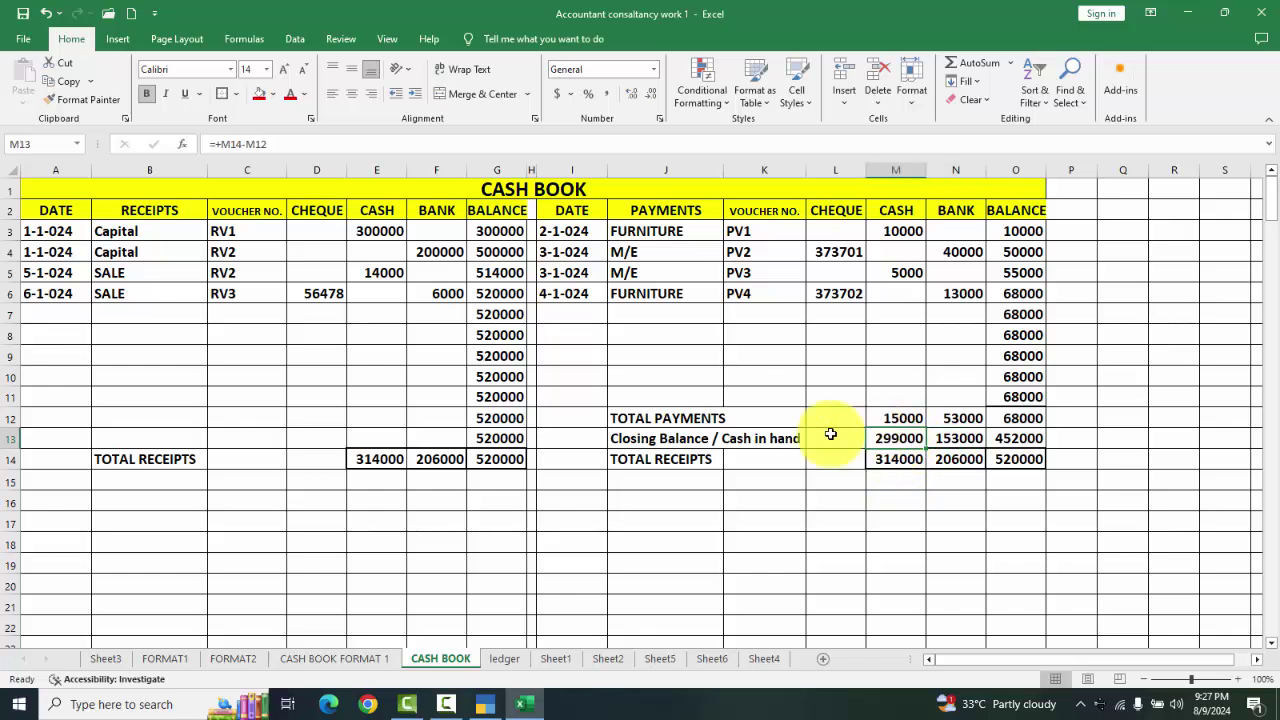
{"action": "left_click", "coordinate": [273, 97]}
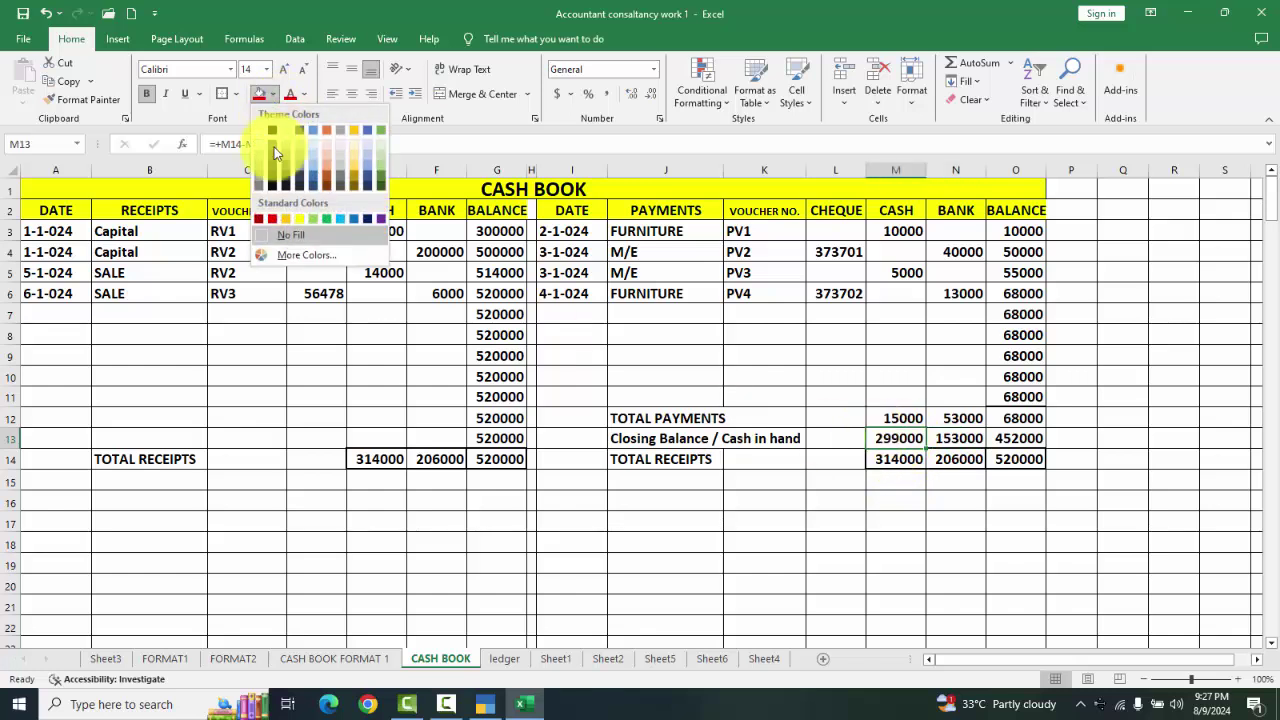
{"action": "left_click", "coordinate": [297, 219]}
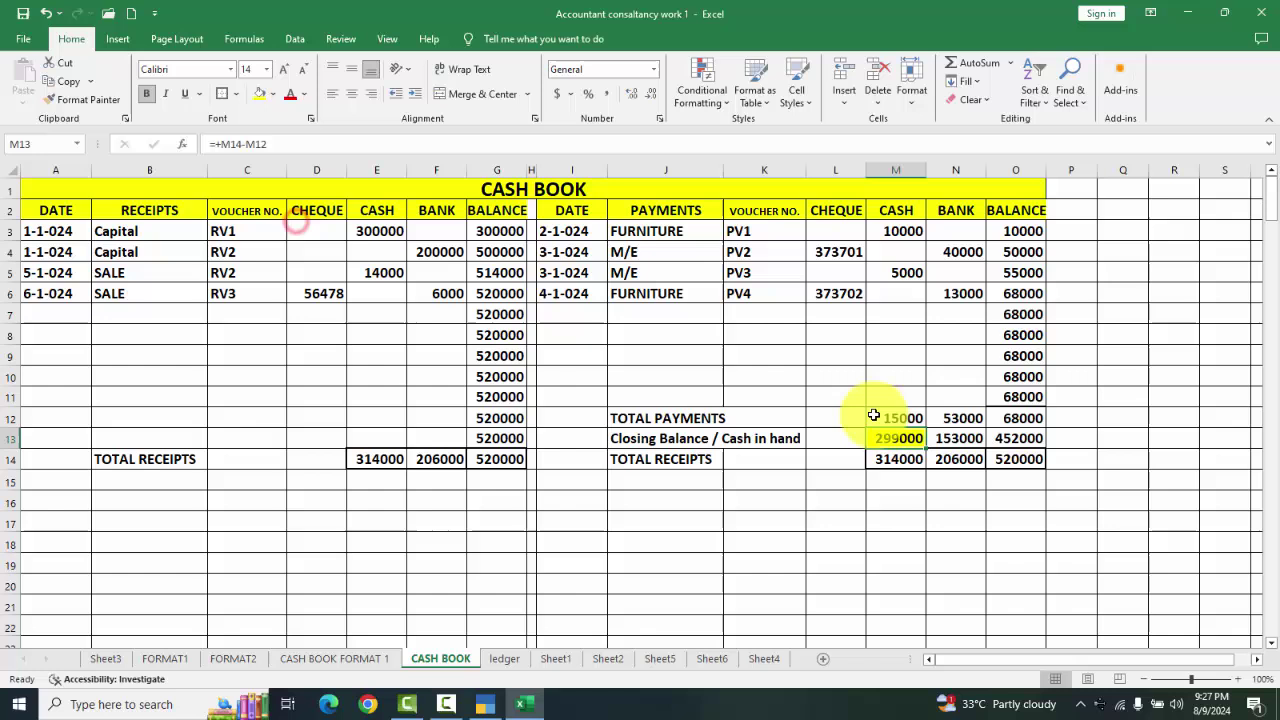
{"action": "left_click", "coordinate": [942, 437]}
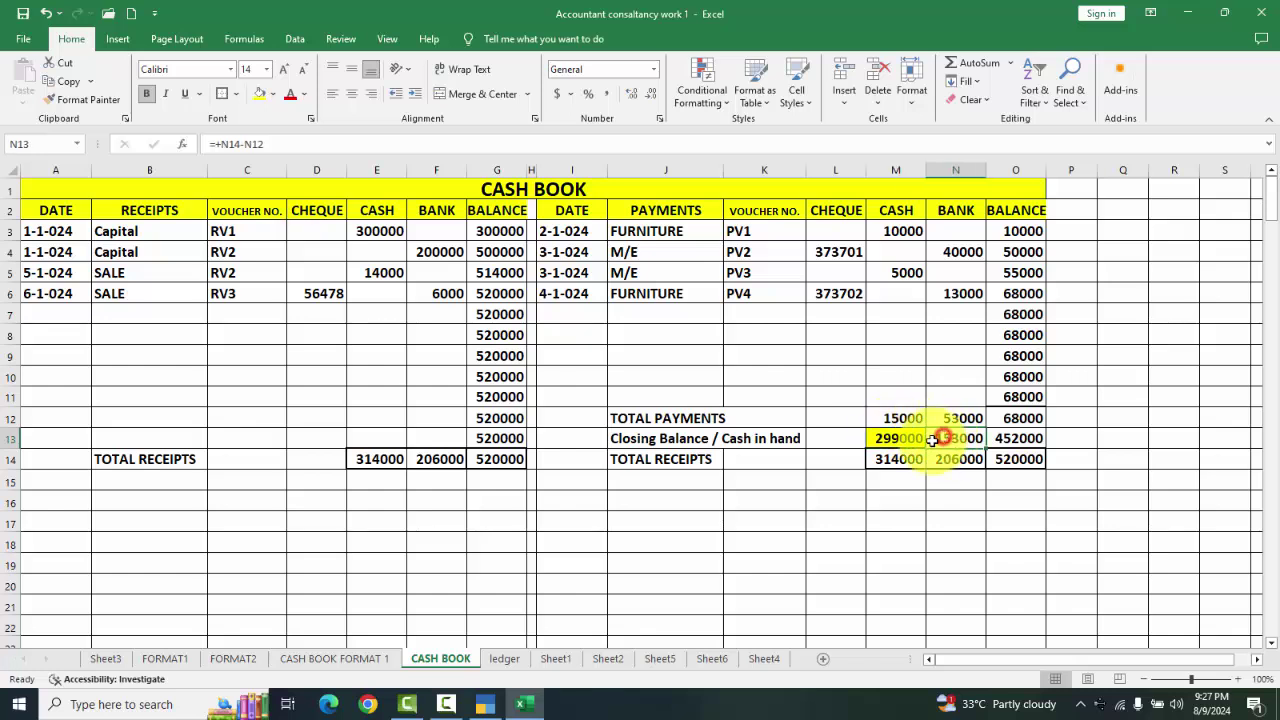
{"action": "left_click", "coordinate": [260, 94]}
{"action": "left_click", "coordinate": [1015, 438]}
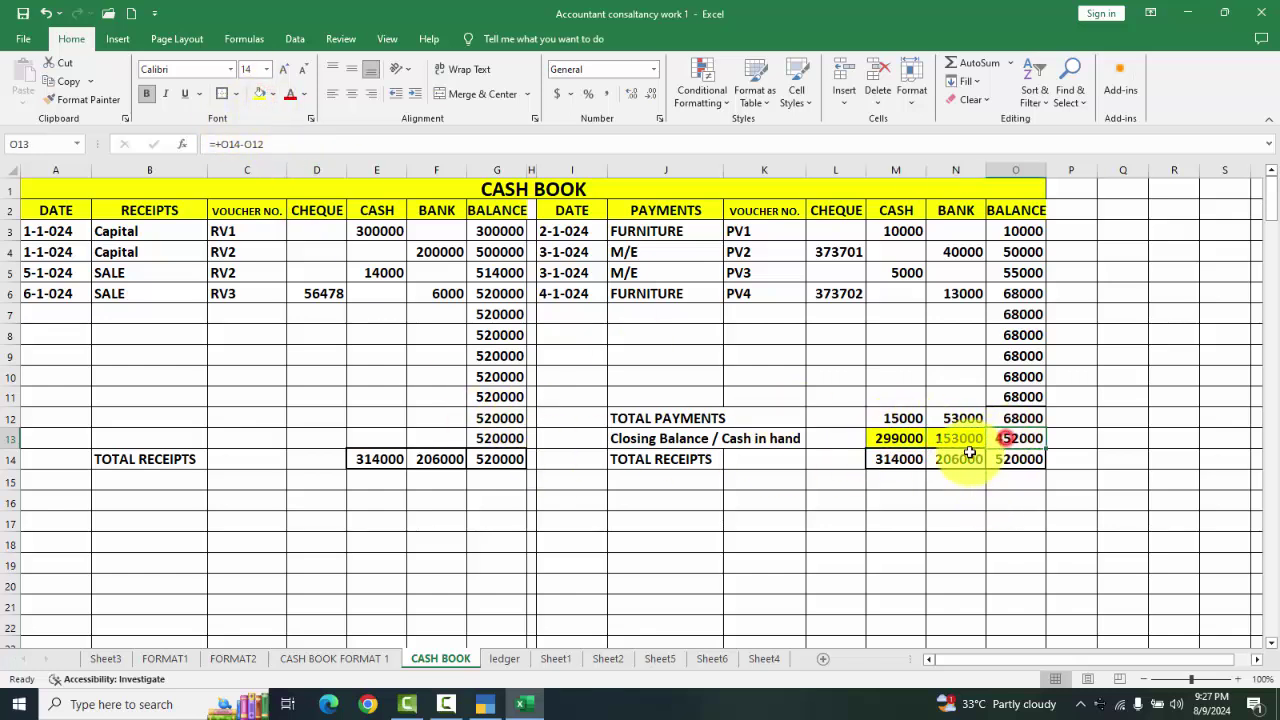
{"action": "left_click", "coordinate": [258, 93]}
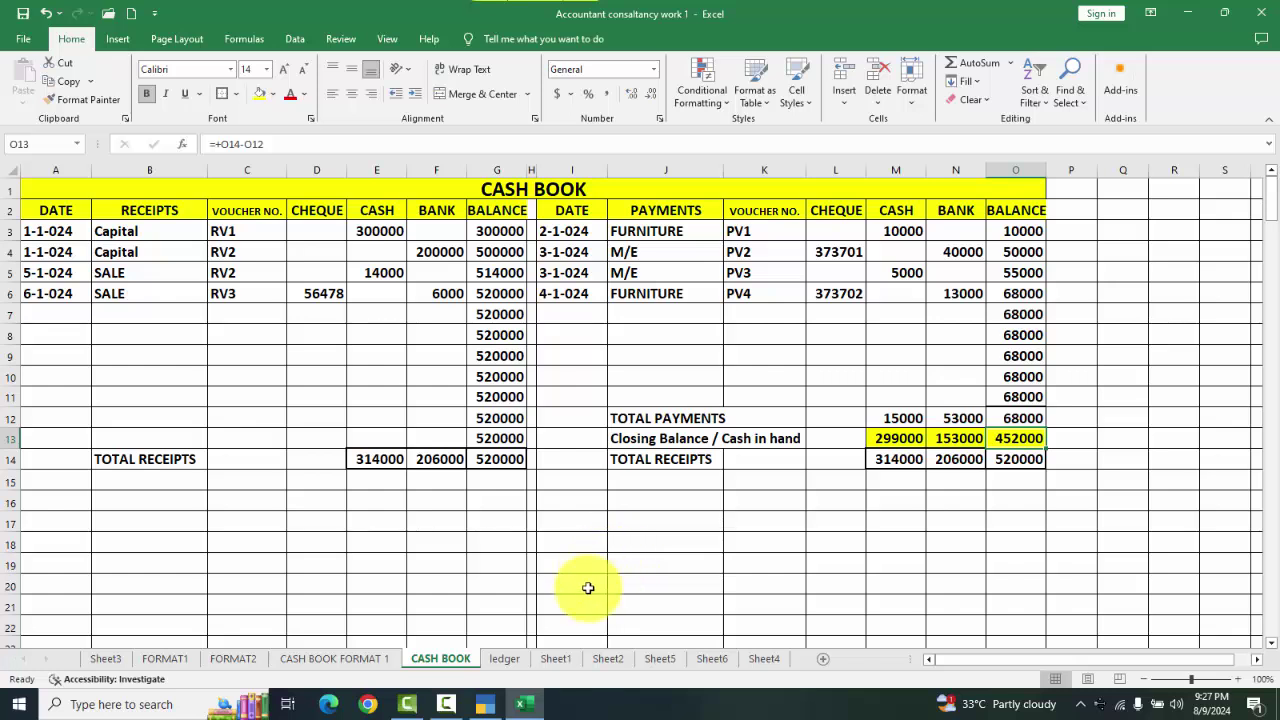
- Switch to TallyPrime to view the Gateway of Tally, and return to the cash book in Excel
{"action": "mouse_move", "coordinate": [487, 708]}
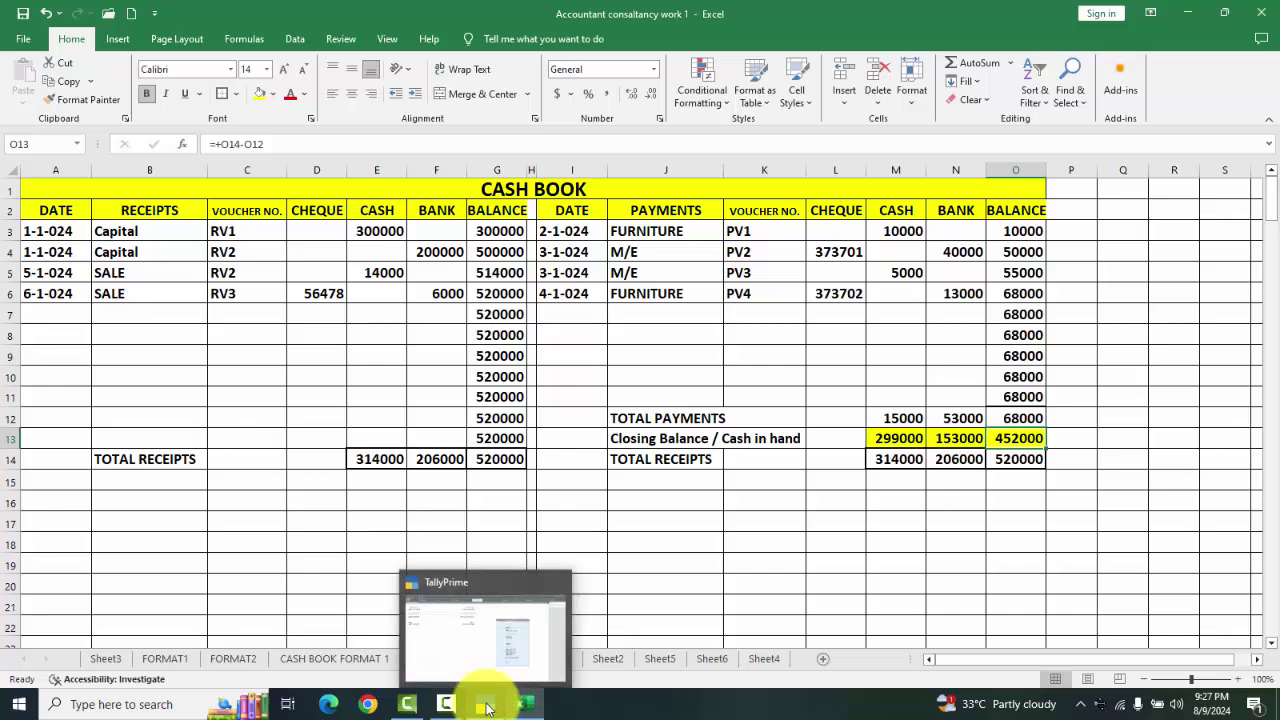
{"action": "left_click", "coordinate": [603, 563]}
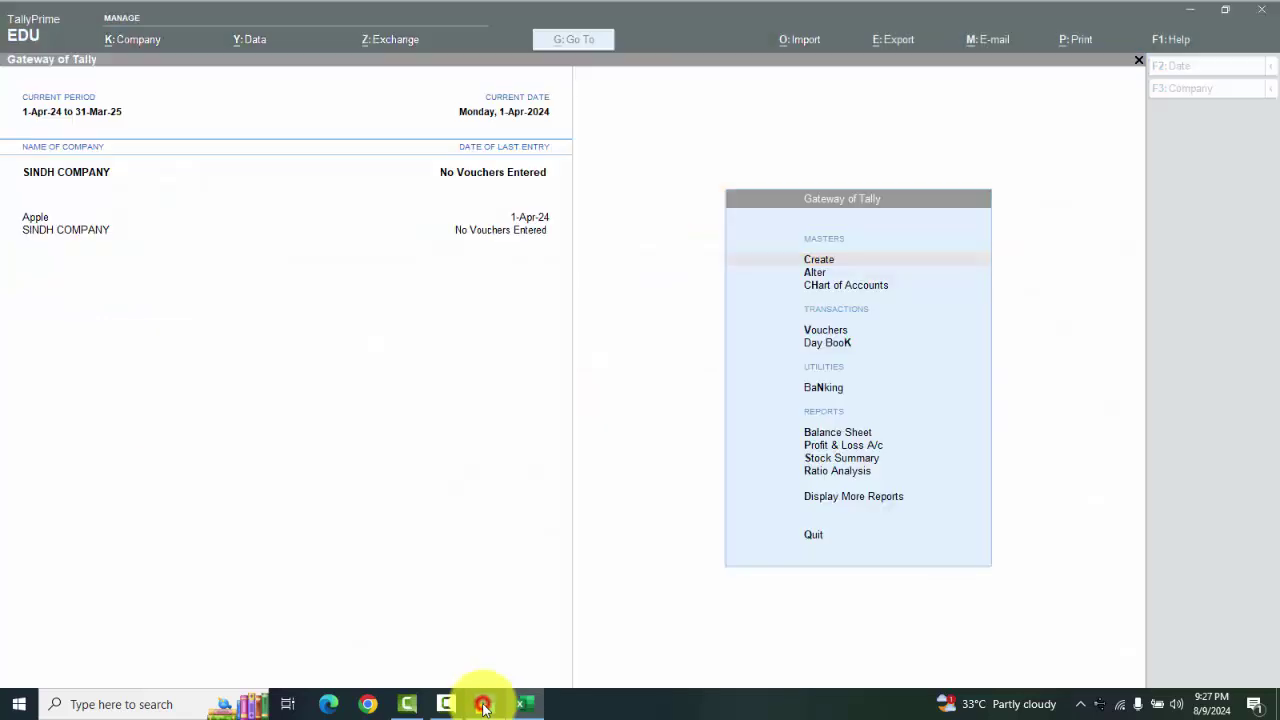
{"action": "left_click", "coordinate": [486, 706]}
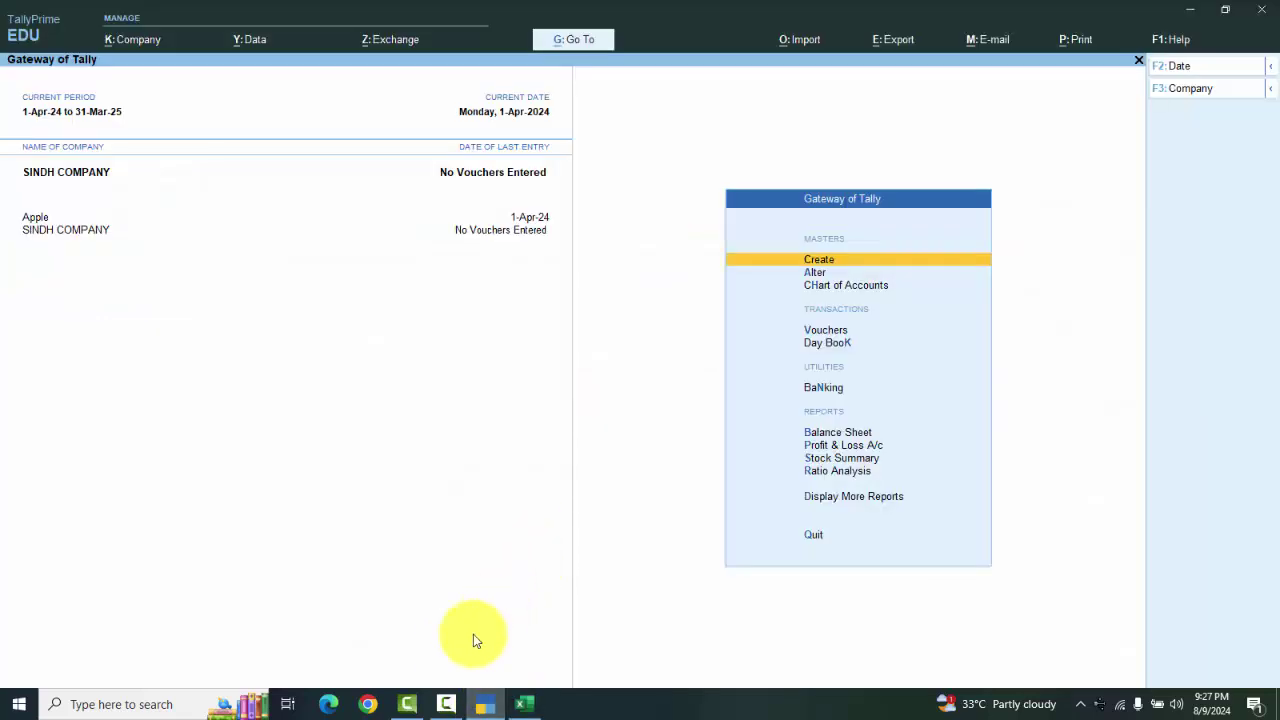
{"action": "left_click", "coordinate": [527, 706]}
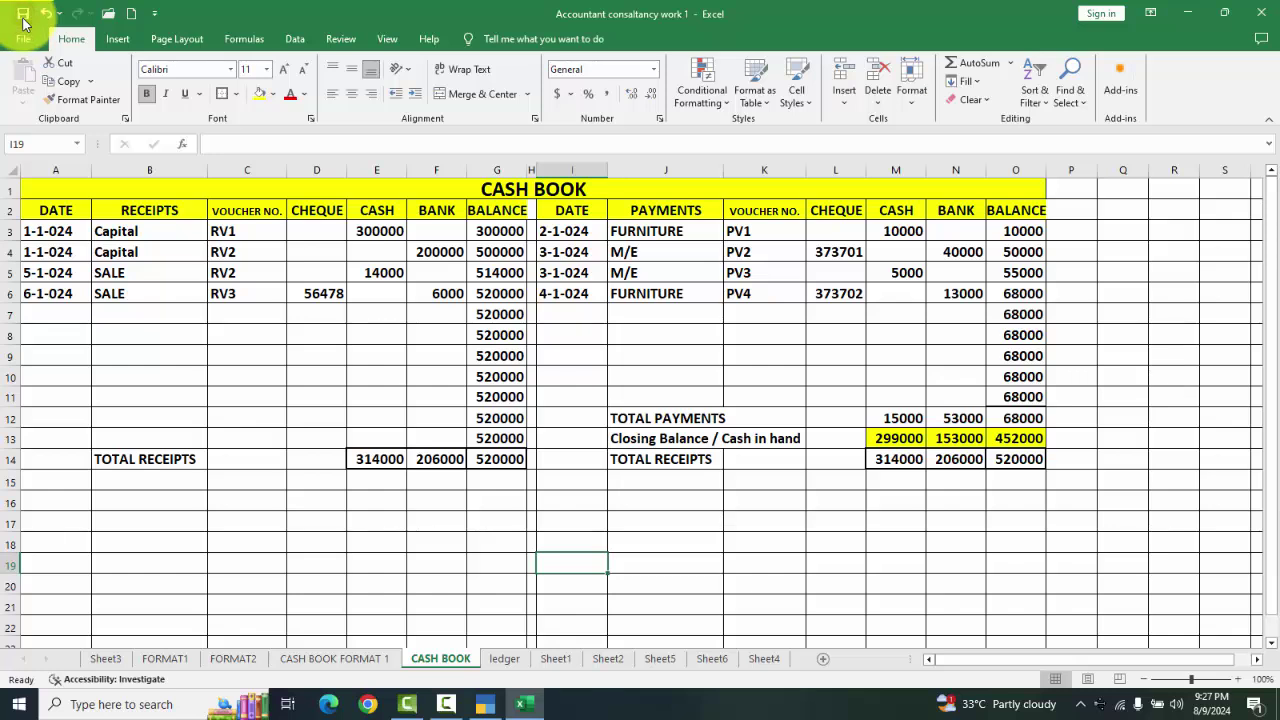
- Close the Accountant consaltancy work 1 workbook
{"action": "left_click", "coordinate": [298, 410]}
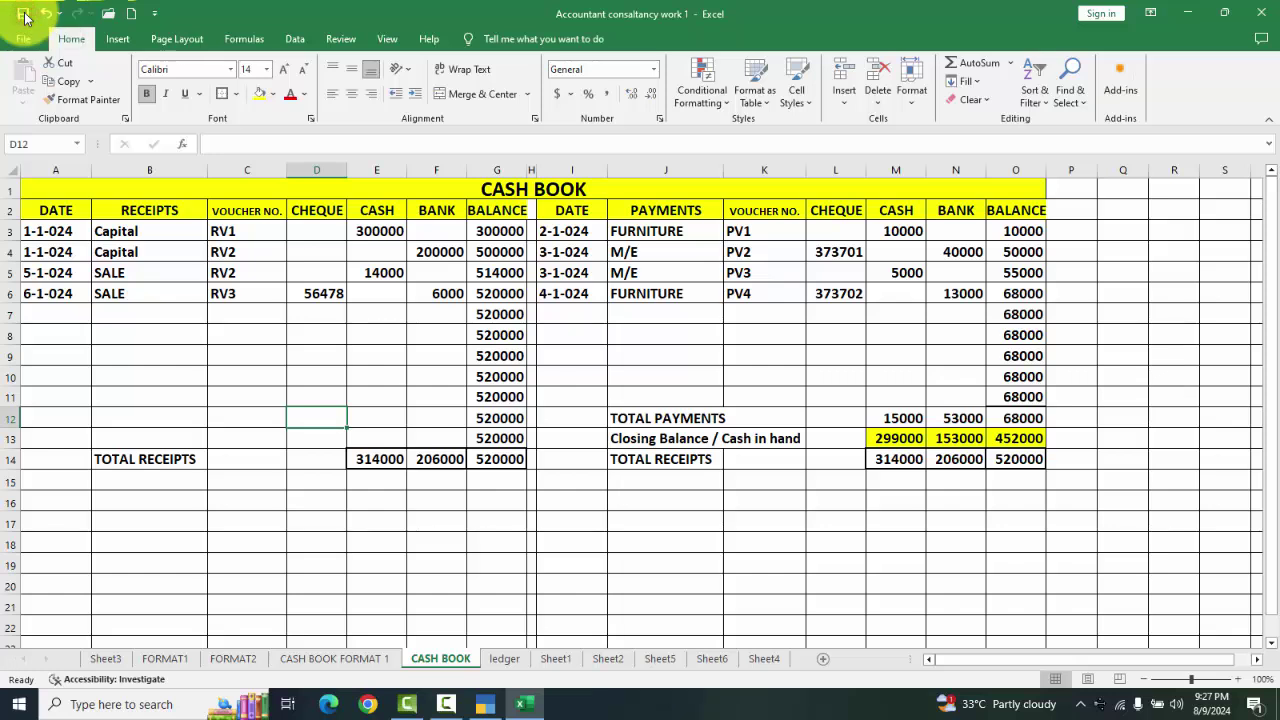
{"action": "left_click", "coordinate": [1262, 17]}
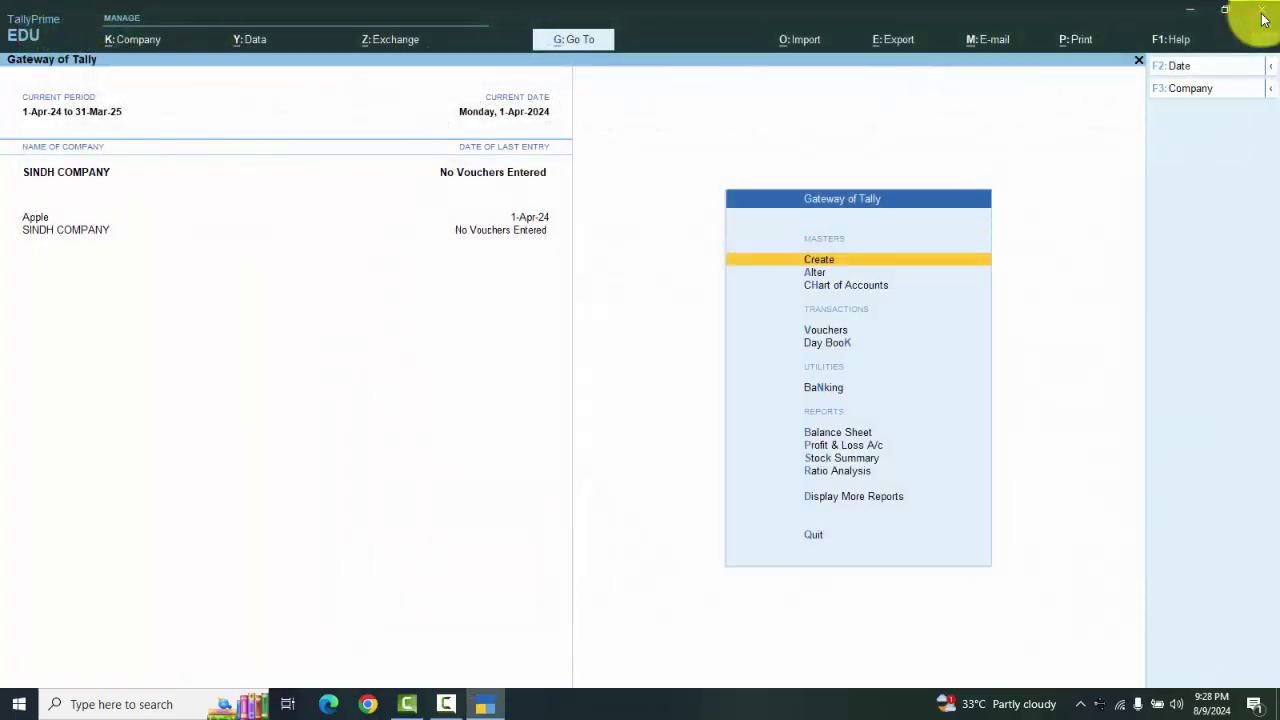